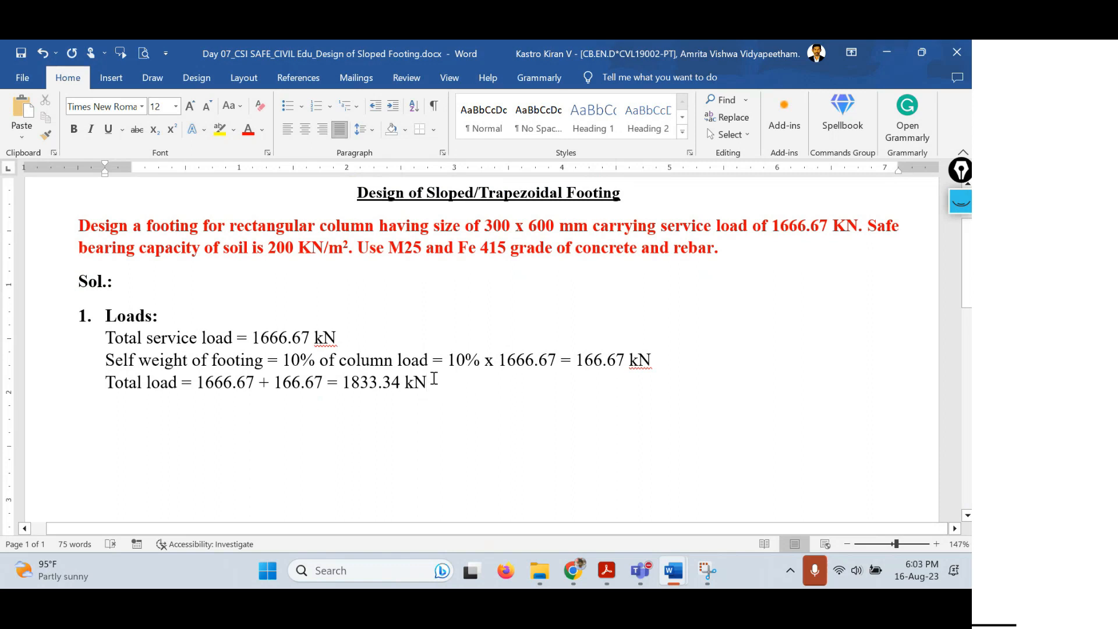
Add a new numbered item 2 below the total load line with the bold heading "Area of footing:"
left_click_drag(434, 380, 344, 381)
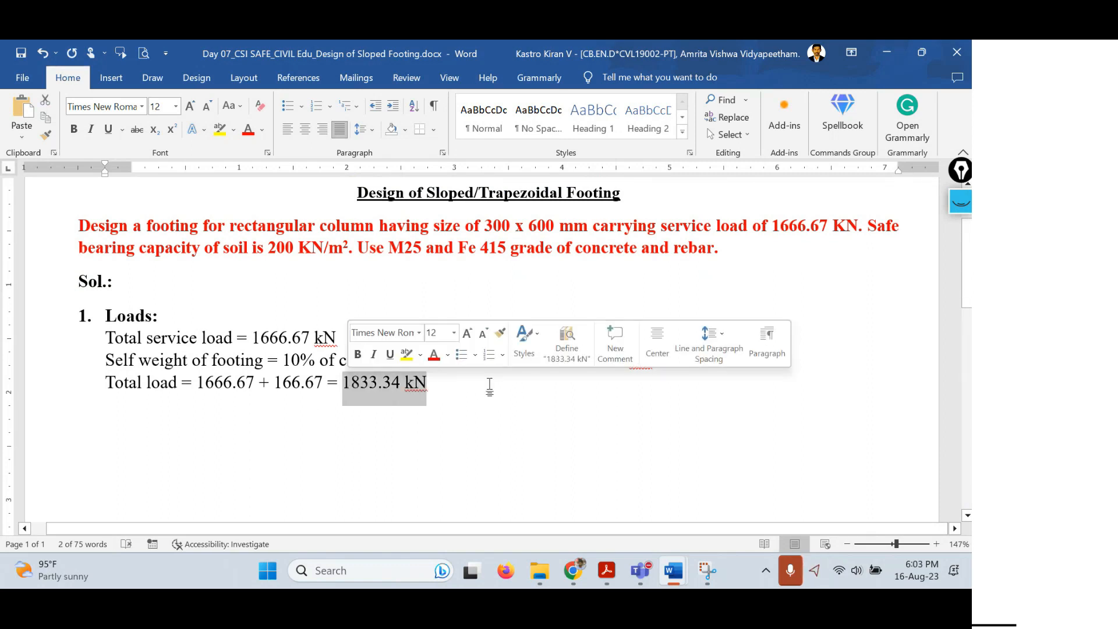
left_click(490, 386)
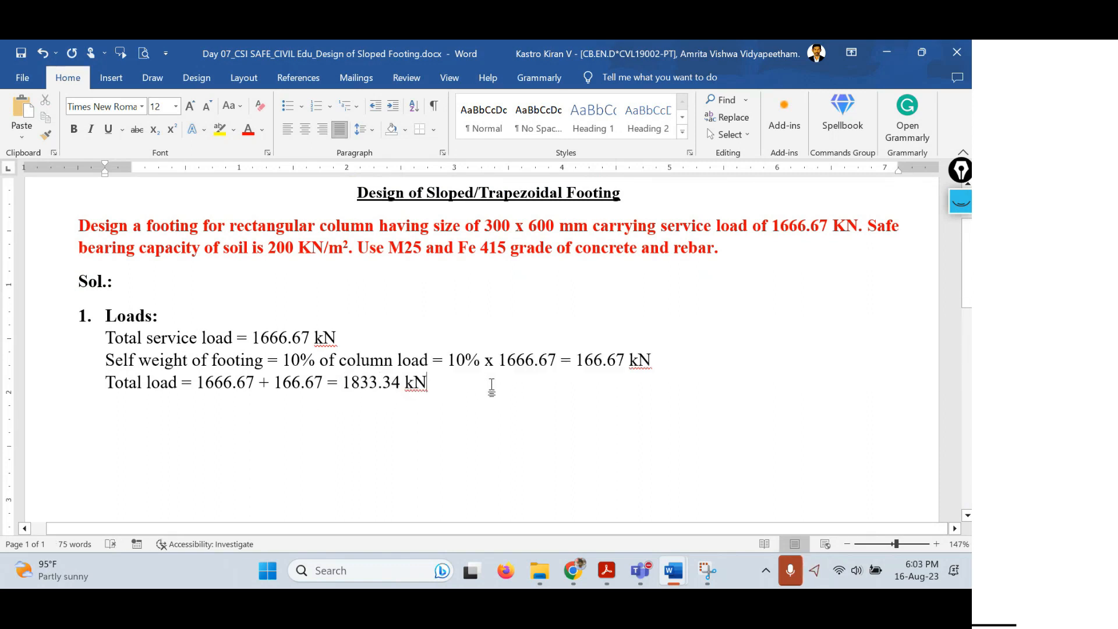
key("Return")
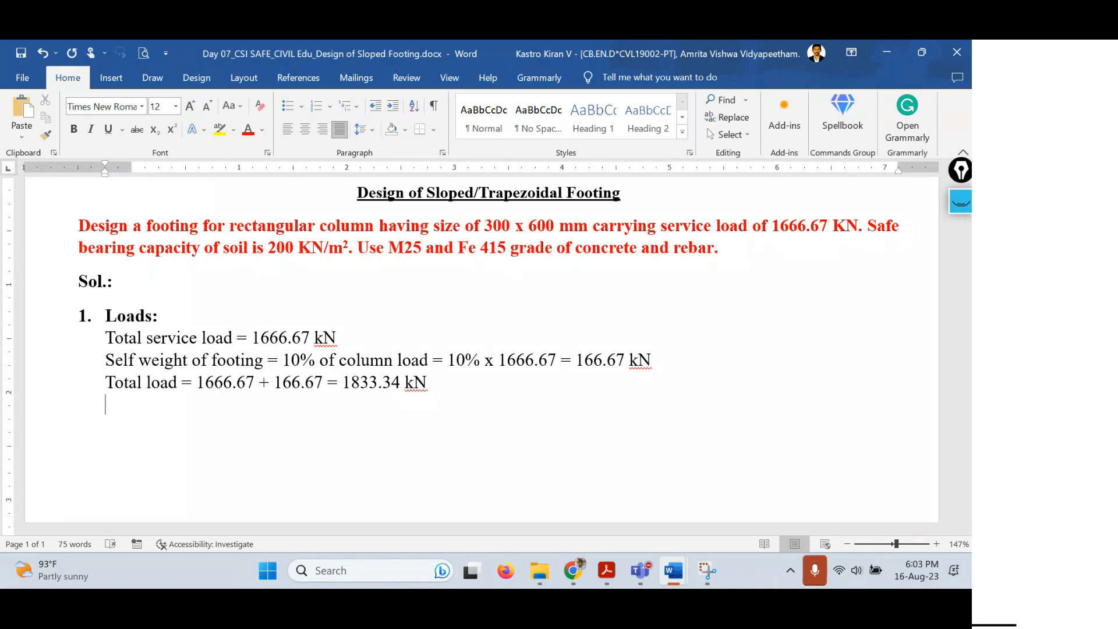
key("Tab")
type("2.")
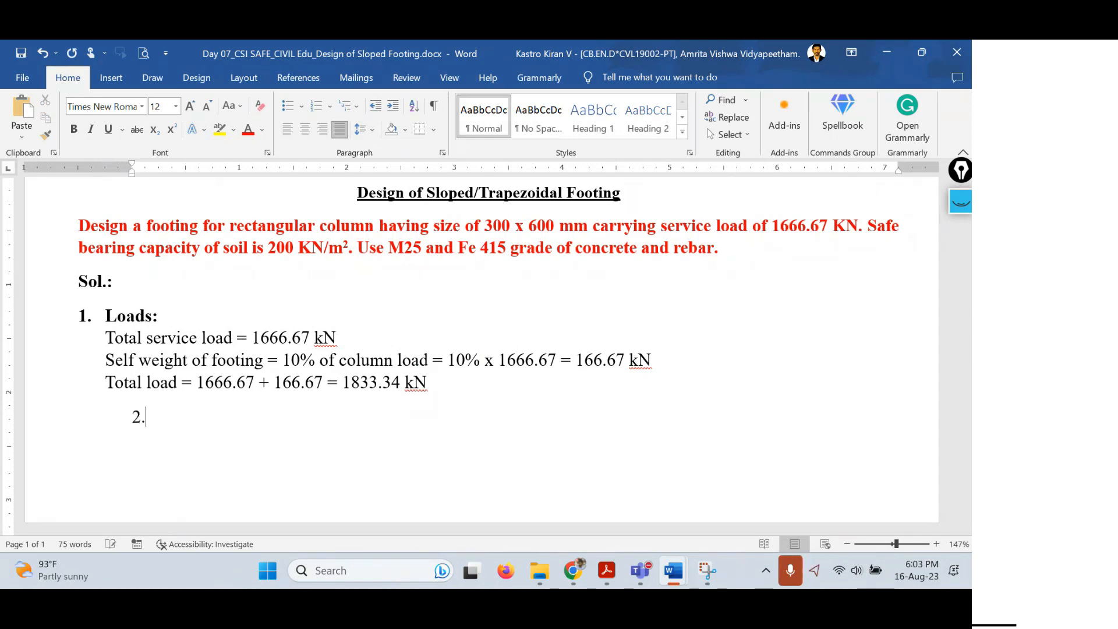
key("ctrl+b")
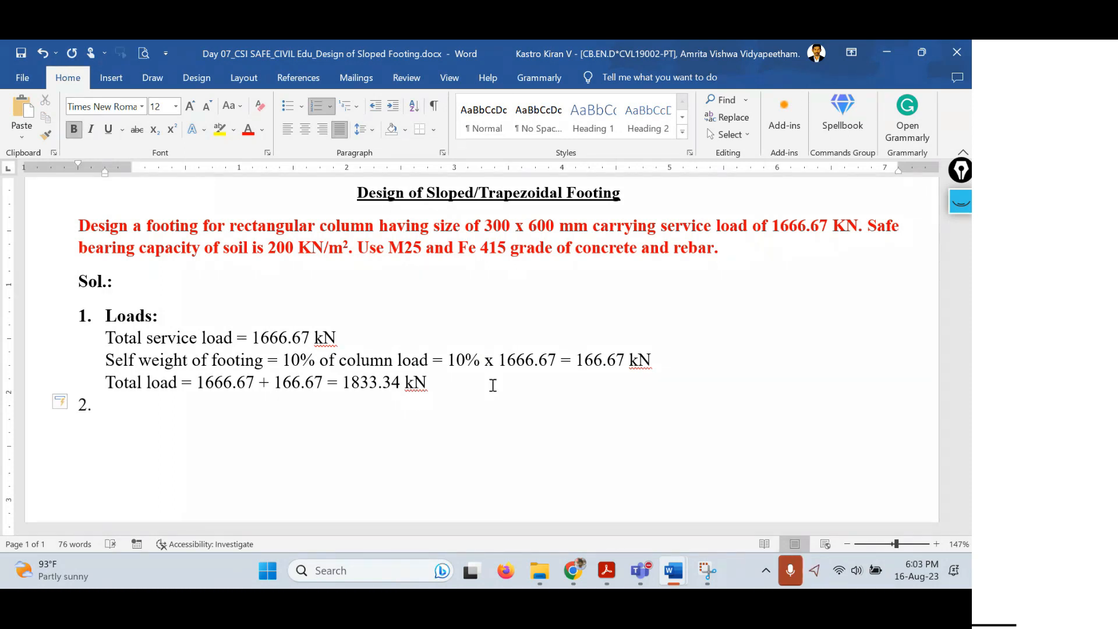
key("BackSpace")
type("2. ")
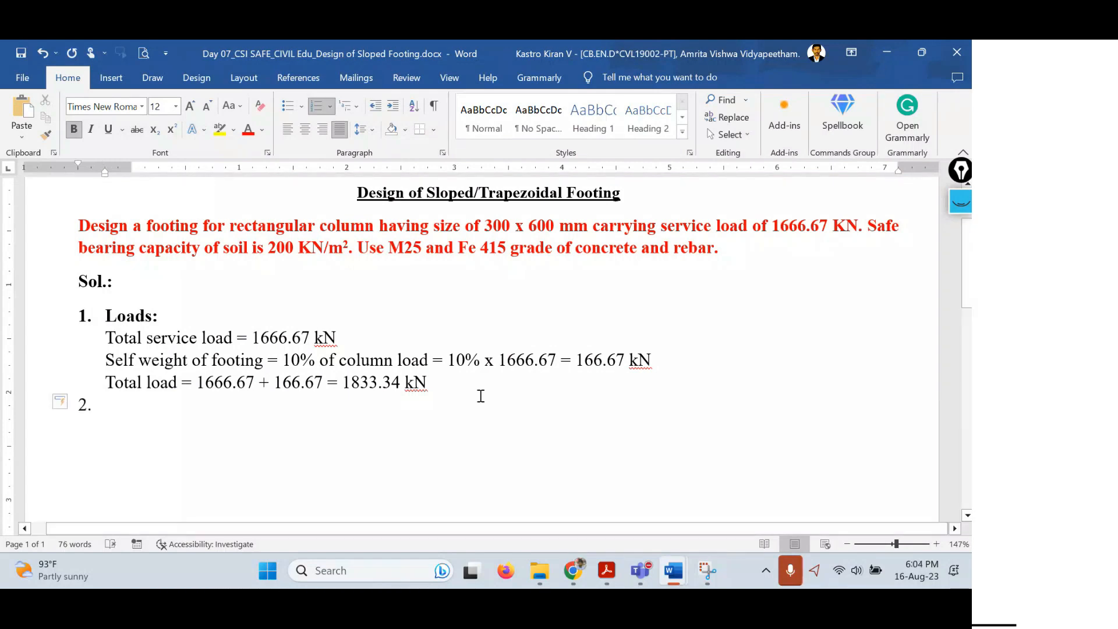
type("Area of foo")
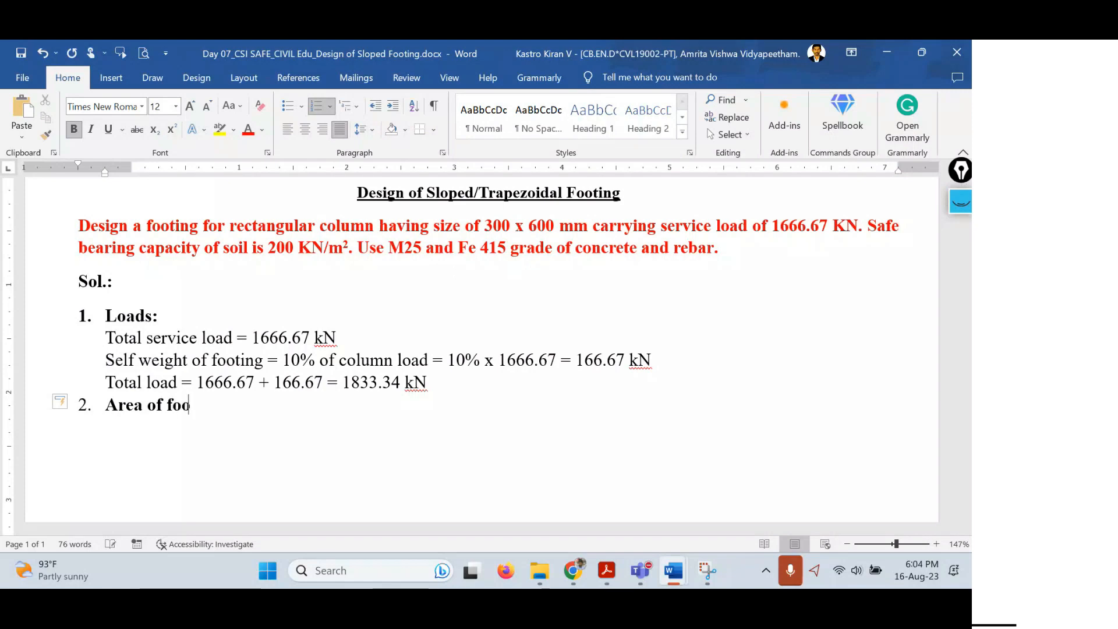
type("ting:")
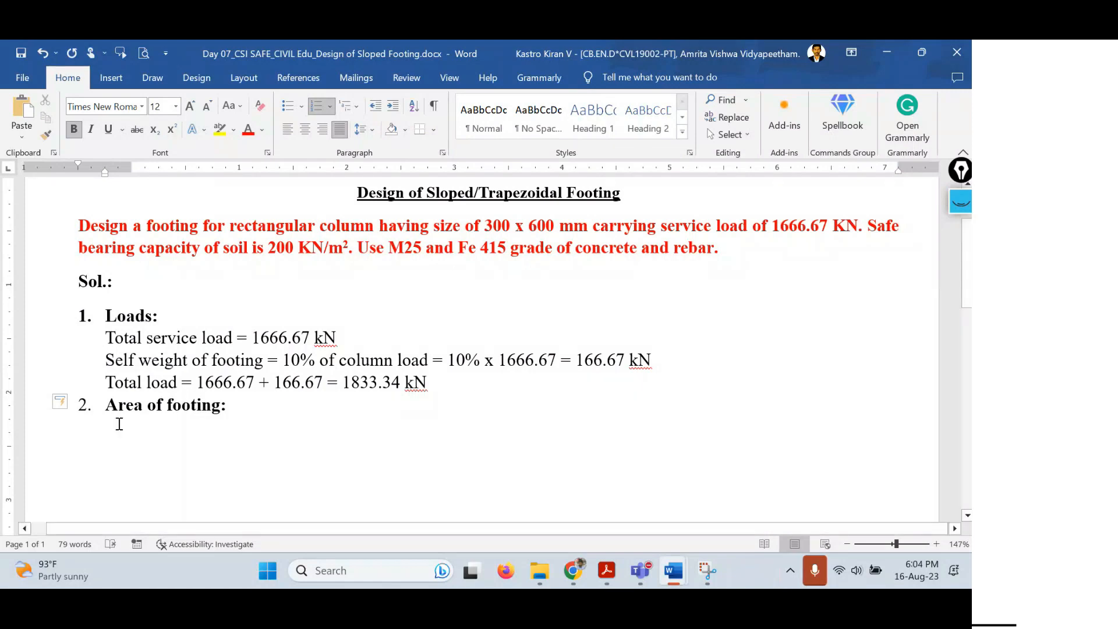
Make the list number of the "Area of footing:" heading bold
left_click(83, 404)
key("ctrl+b")
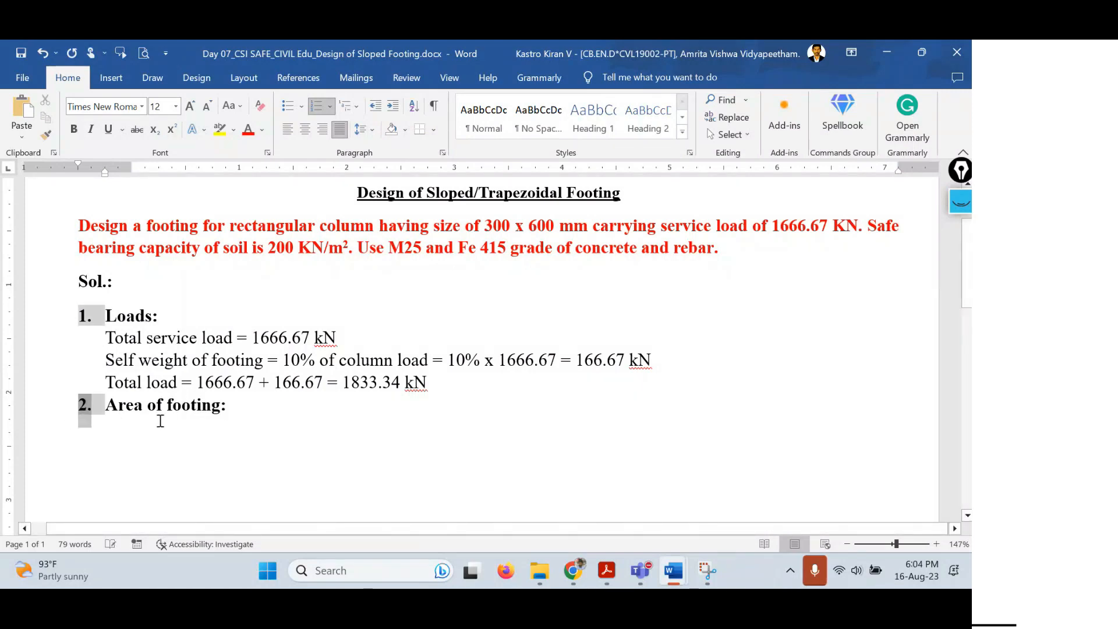
left_click(272, 406)
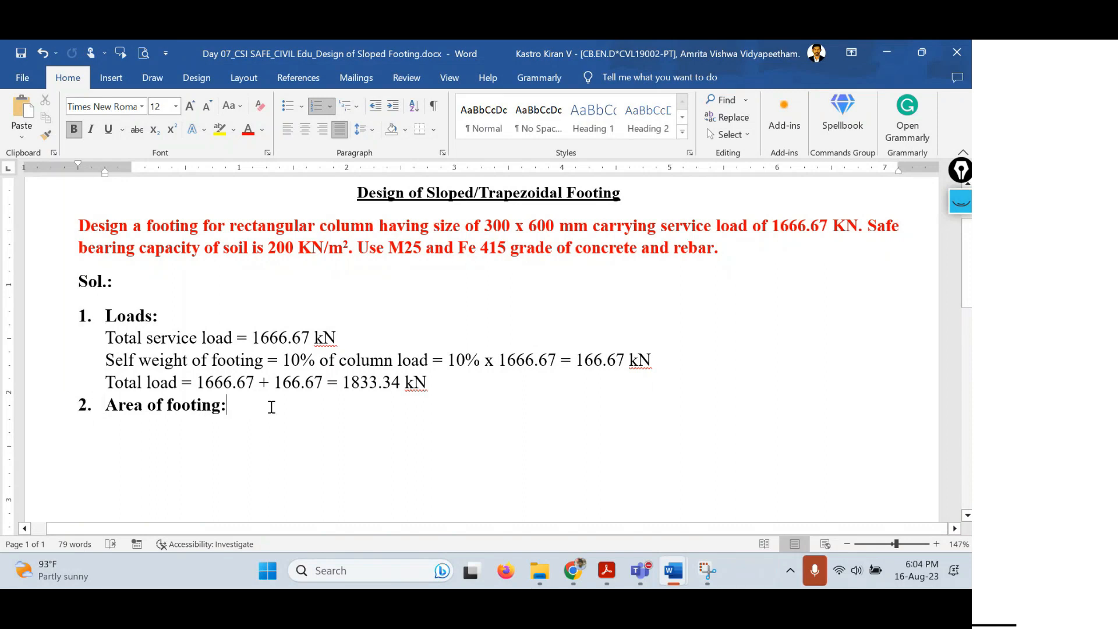
Below the heading, add an unnumbered, non-bold line reading "Required area of footing = 1833.34 / 200"
key("Return")
key("BackSpace")
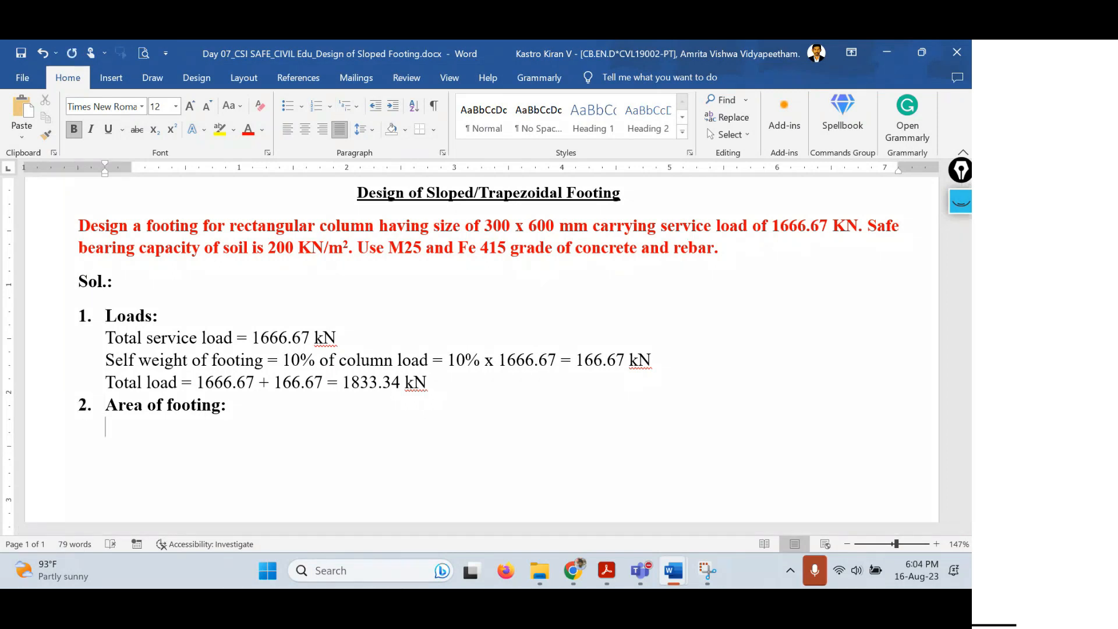
key("ctrl+b")
type("requ")
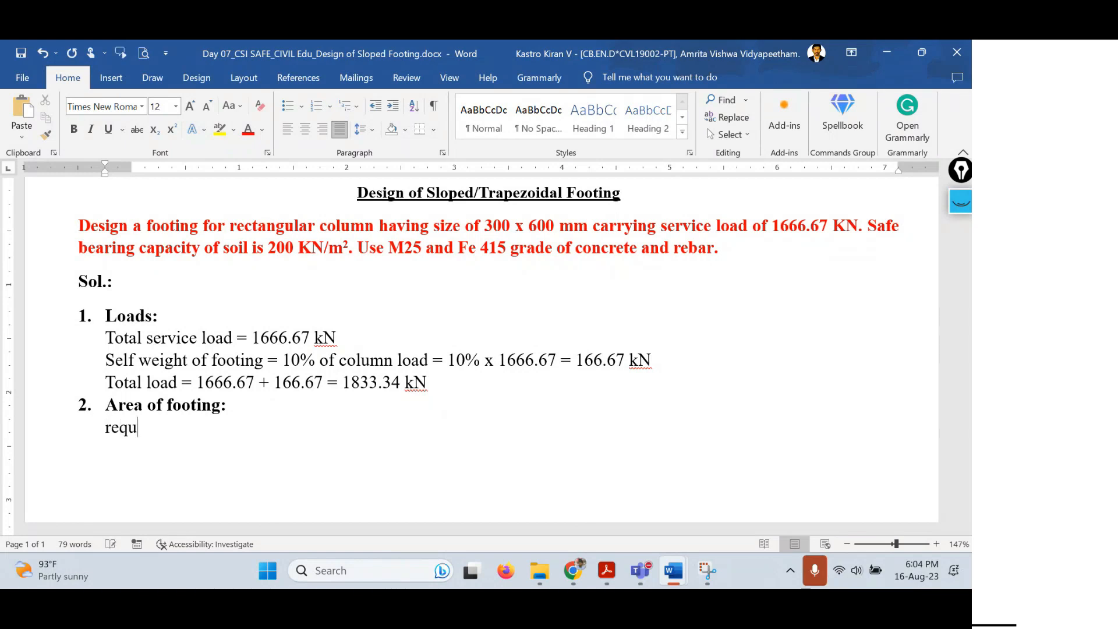
type("ired area of fo")
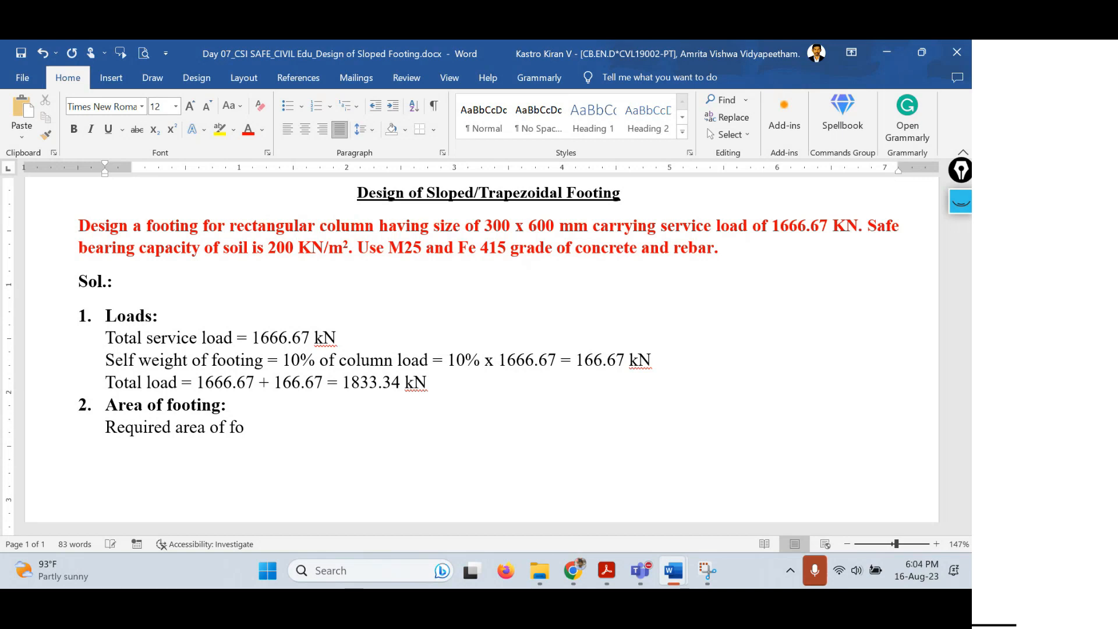
type("toting = 1833.34 /")
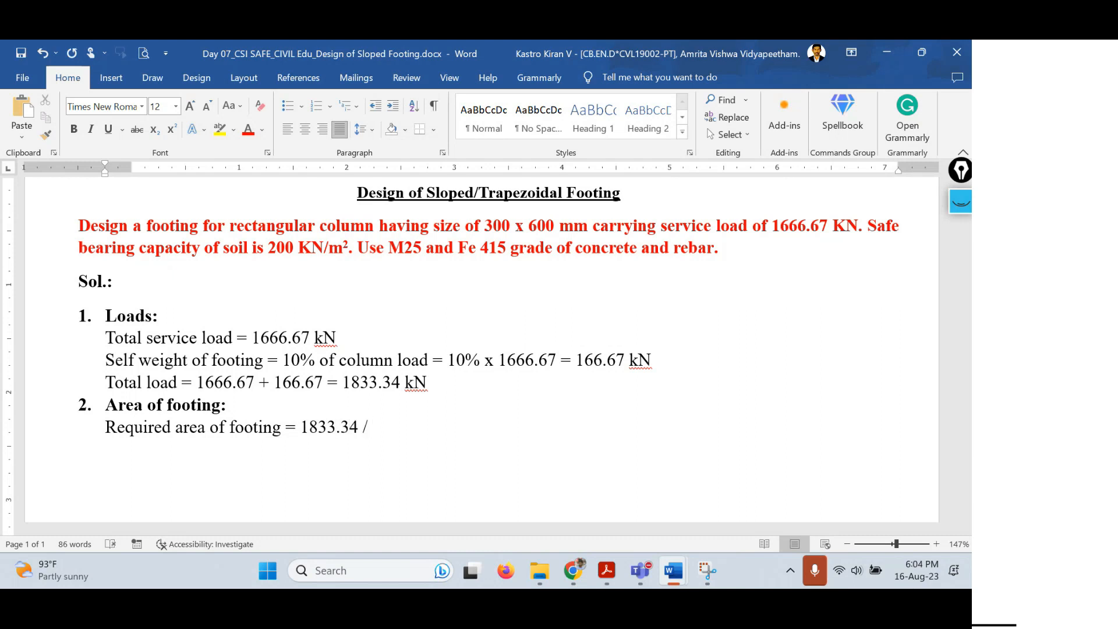
double_click(279, 247)
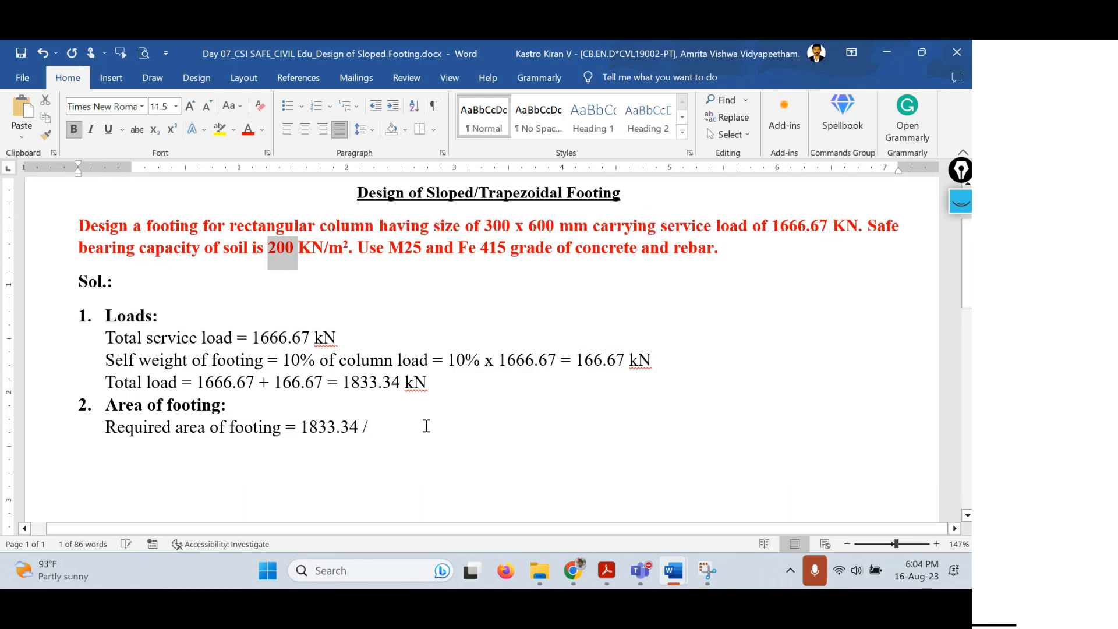
left_click(397, 419)
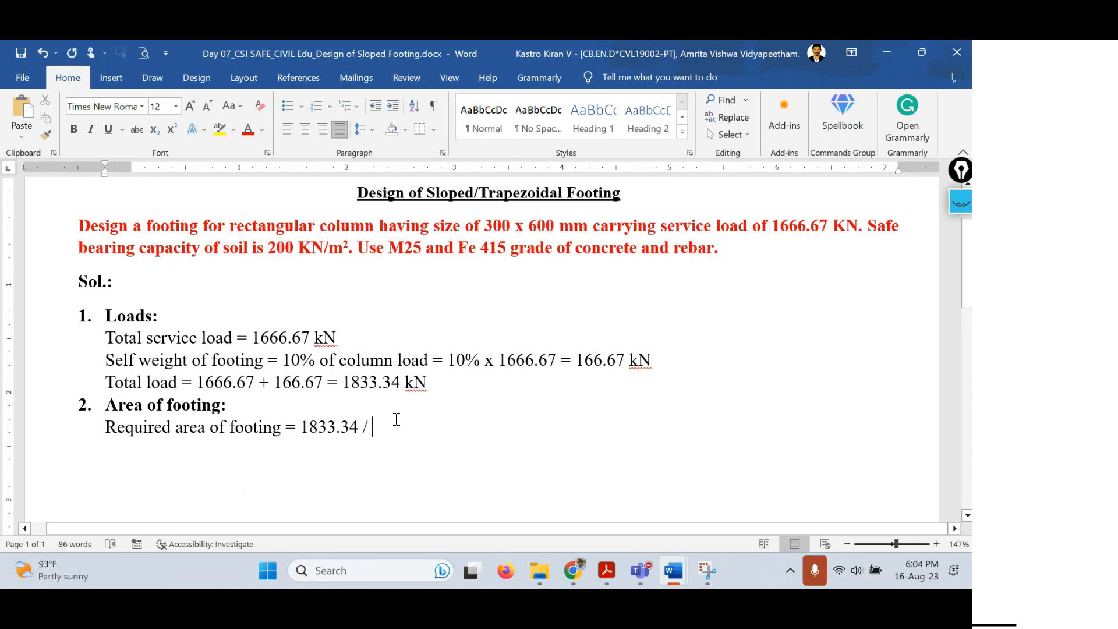
type("200")
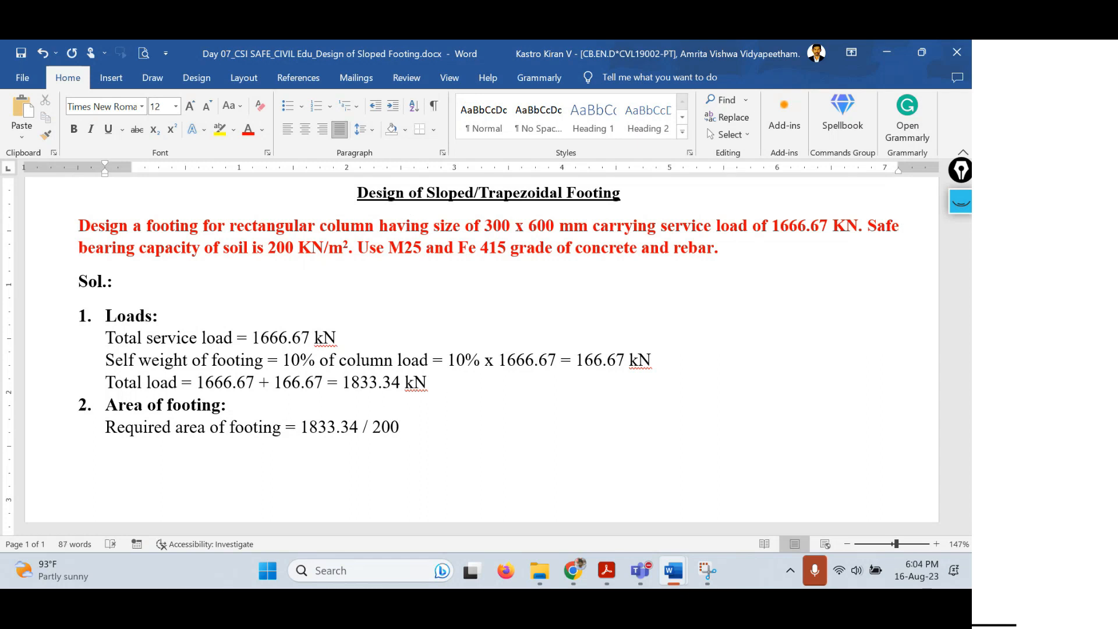
Complete the required area line with "= 9.1667 m2", formatting the unit's 2 as superscript
type(" = 9.1667 m2")
key("shift+Left")
key("ctrl+shift+equal")
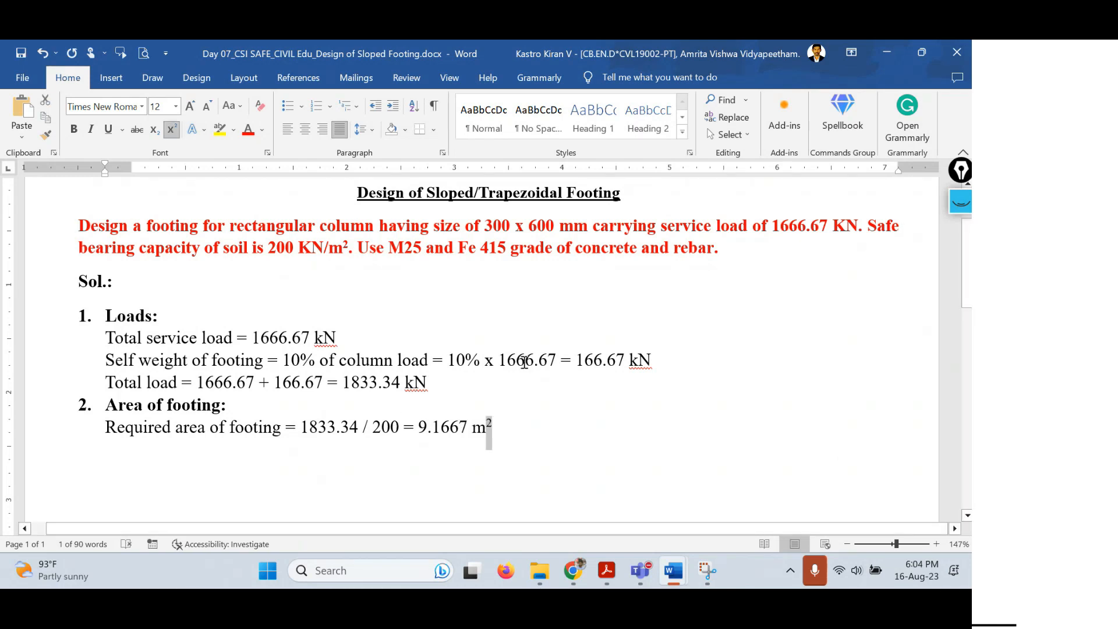
Add the line "Lf x Bf = 9.1667" below the required area of footing
left_click_drag(528, 428, 417, 422)
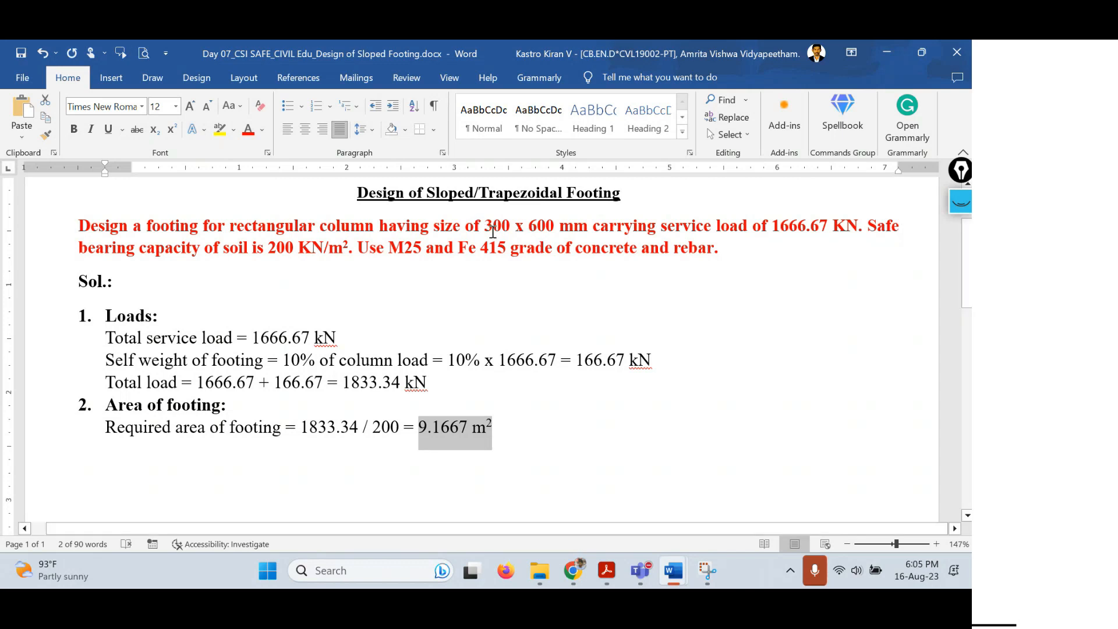
left_click_drag(482, 224, 592, 226)
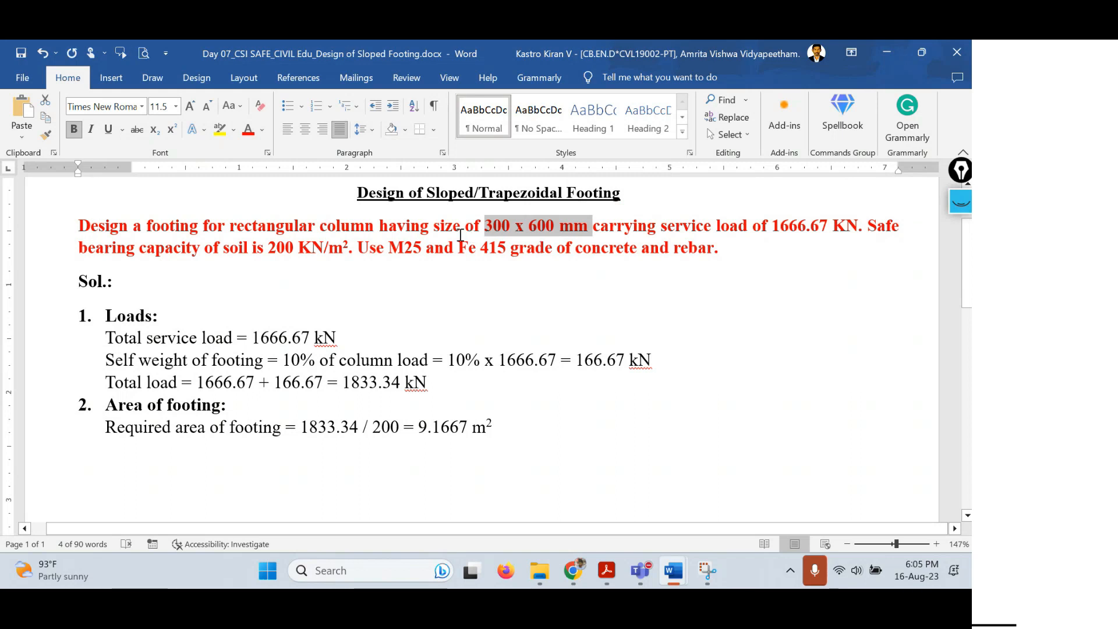
left_click(531, 422)
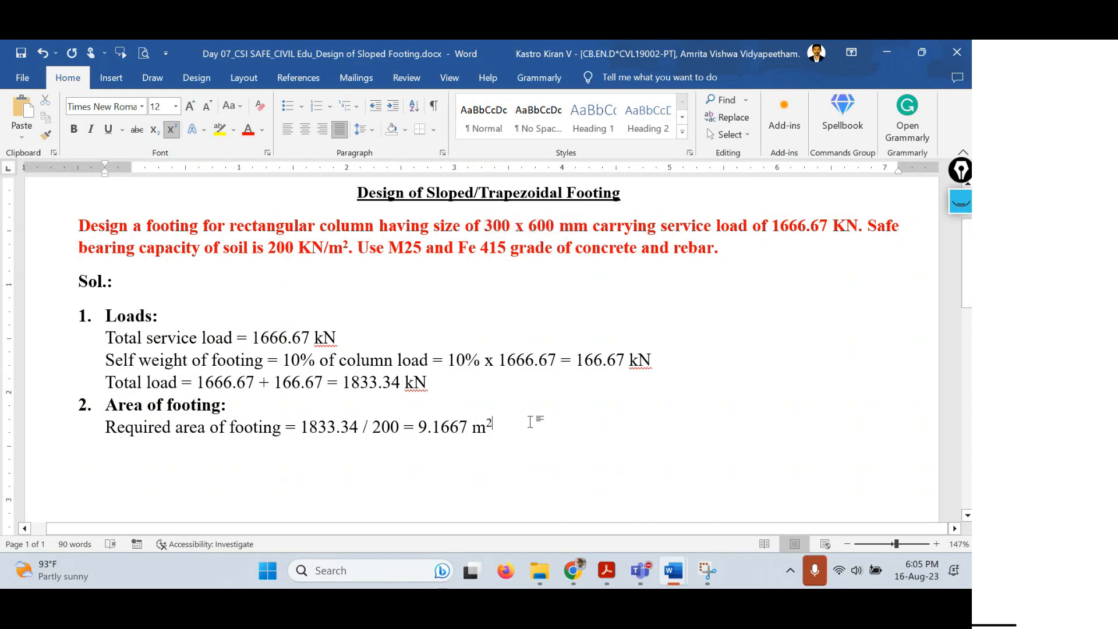
key("Return")
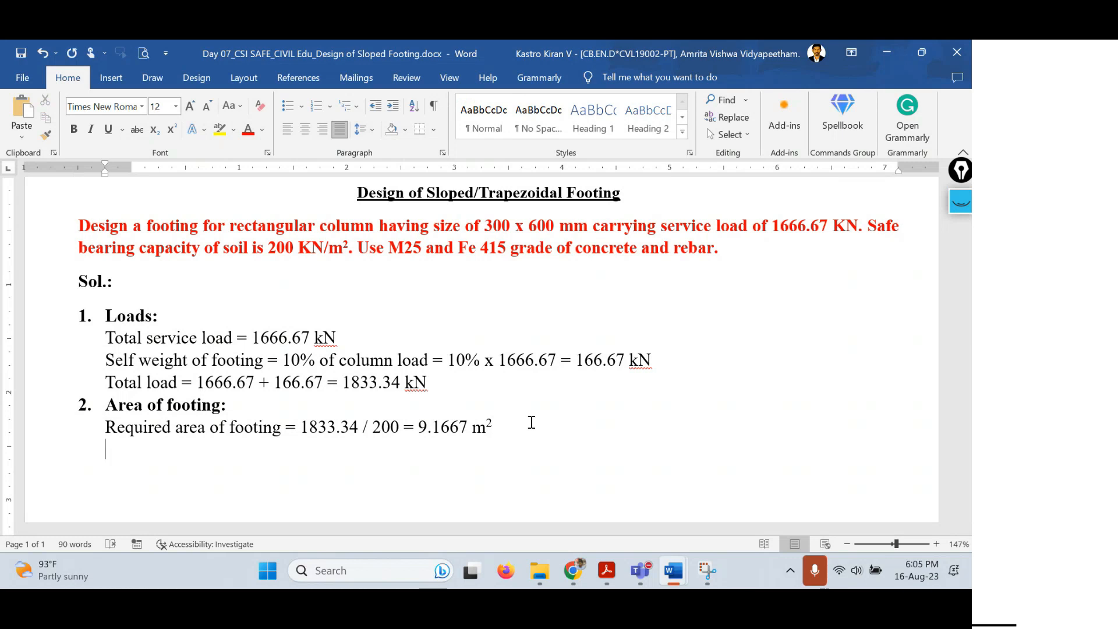
type("Lf x Bf = 9")
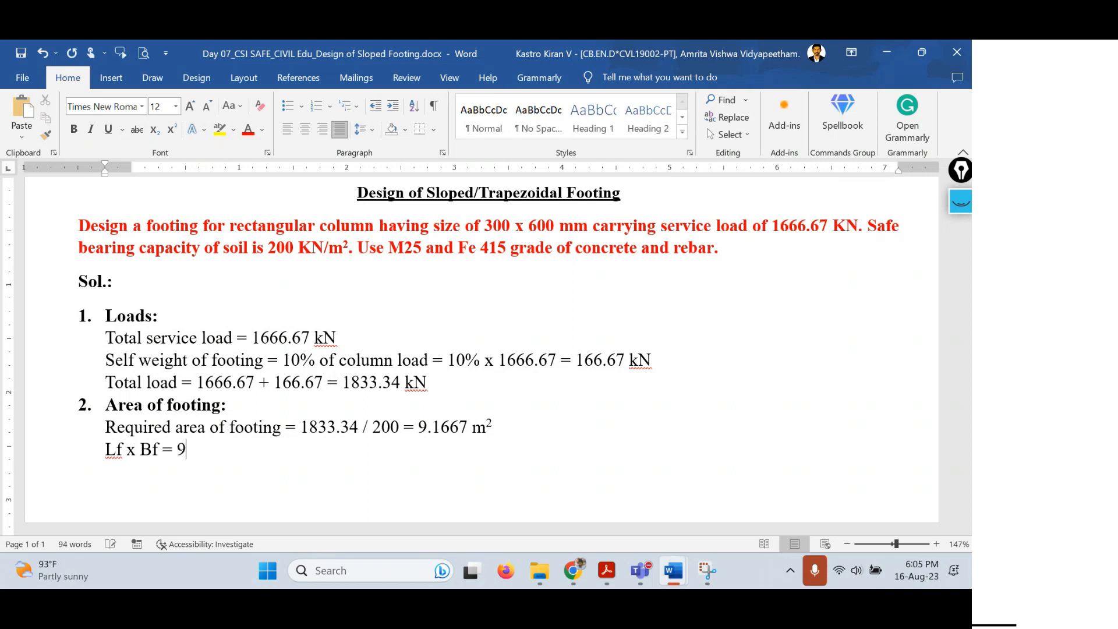
type(".1667")
Format the letter f in both Bf and Lf of the equation as subscript
left_click(157, 448)
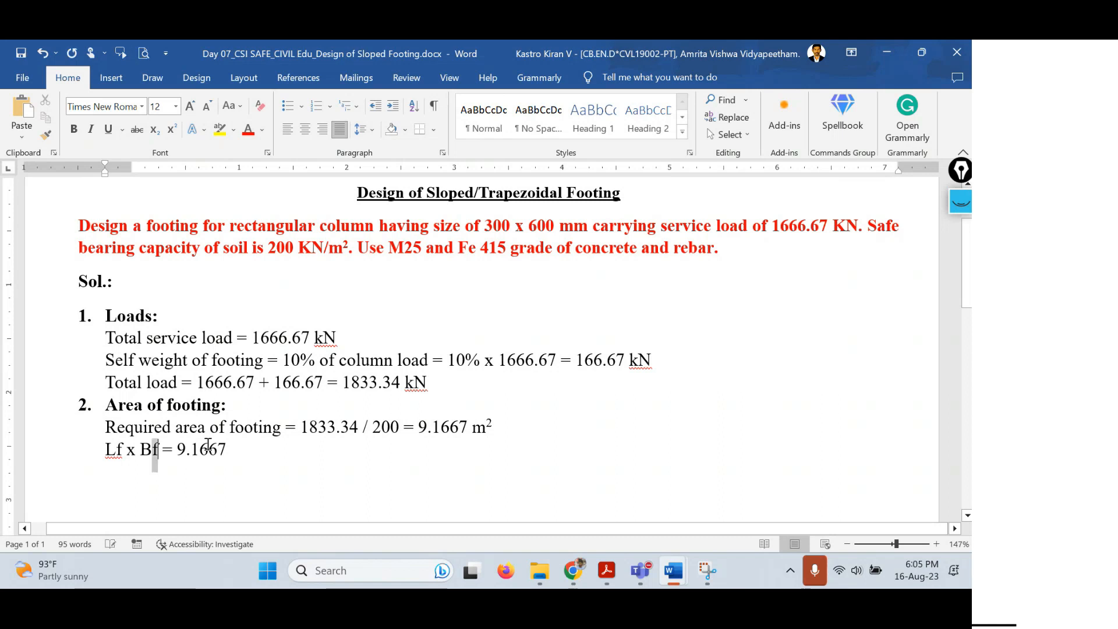
key("ctrl+equal")
key("Left")
key("Left")
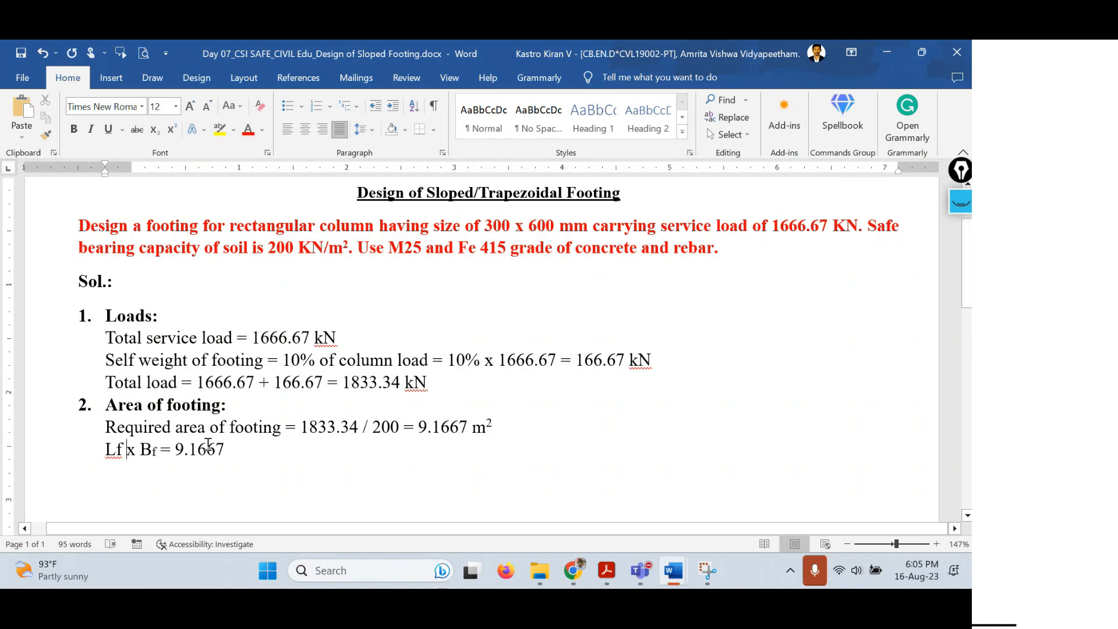
key("shift+Left")
key("ctrl+equal")
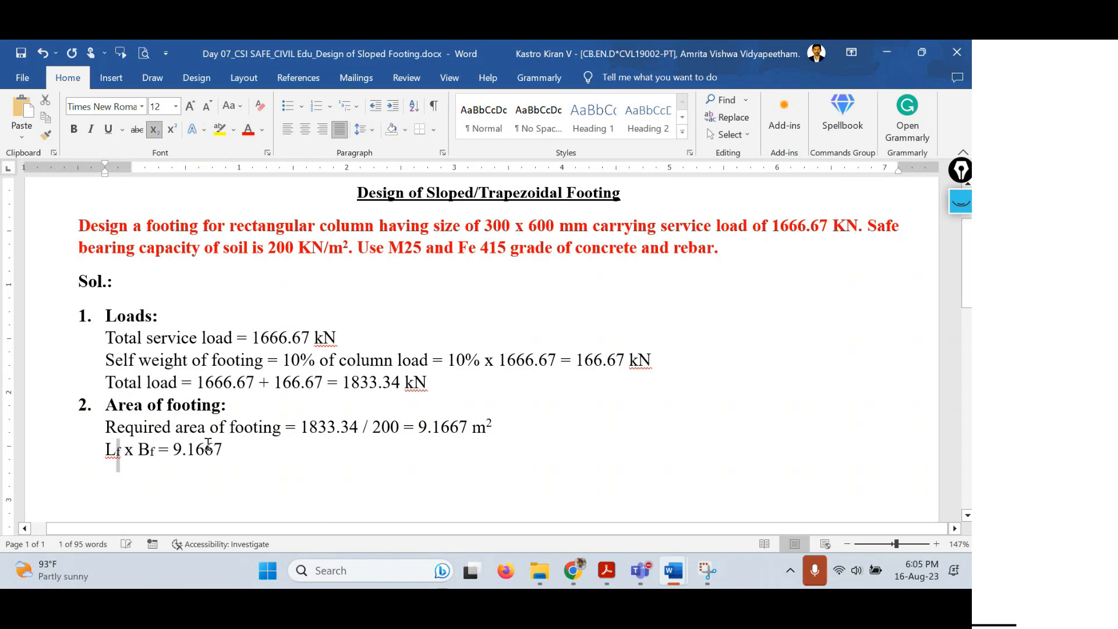
Mark the Lf x Bf equation as equation 1 with "-------- 1" after it, and start a new line below
left_click_drag(230, 453, 96, 457)
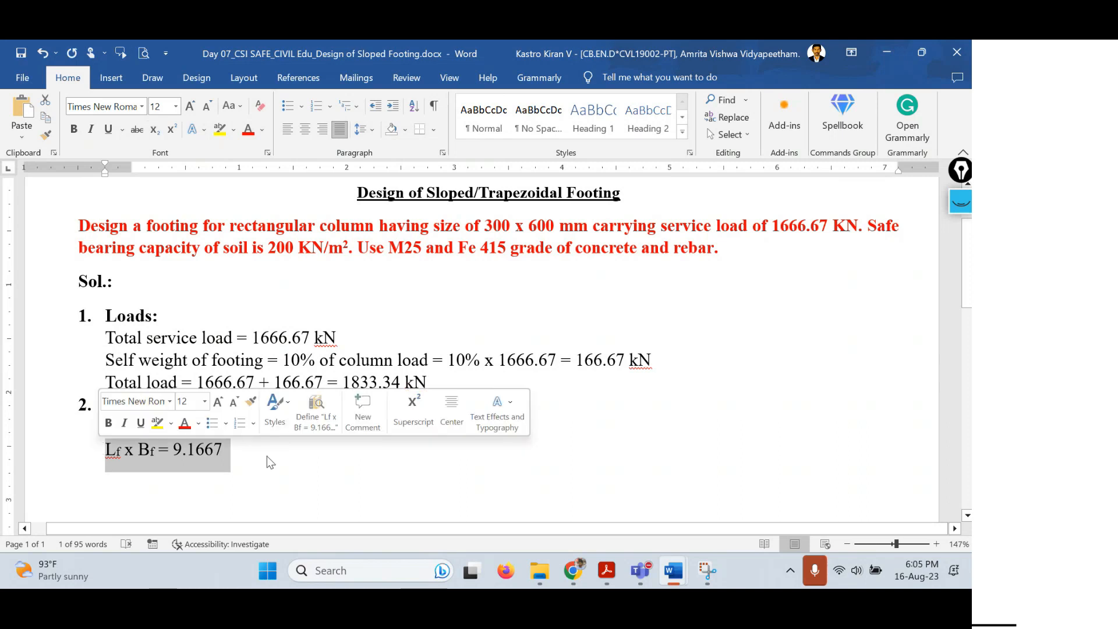
left_click(247, 448)
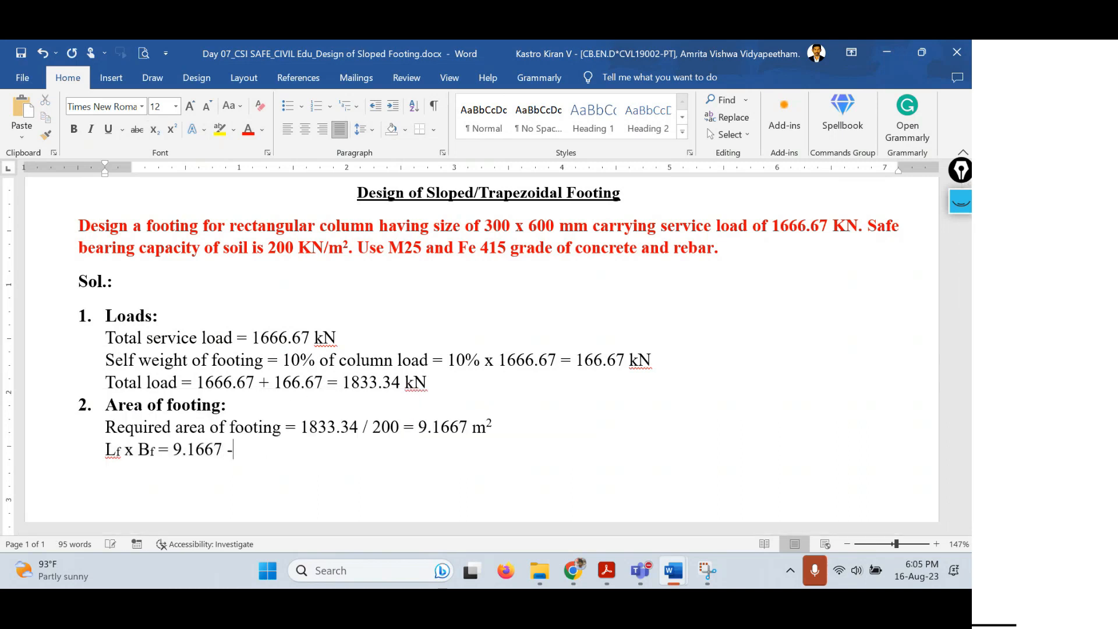
type("-------- 1")
key("Return")
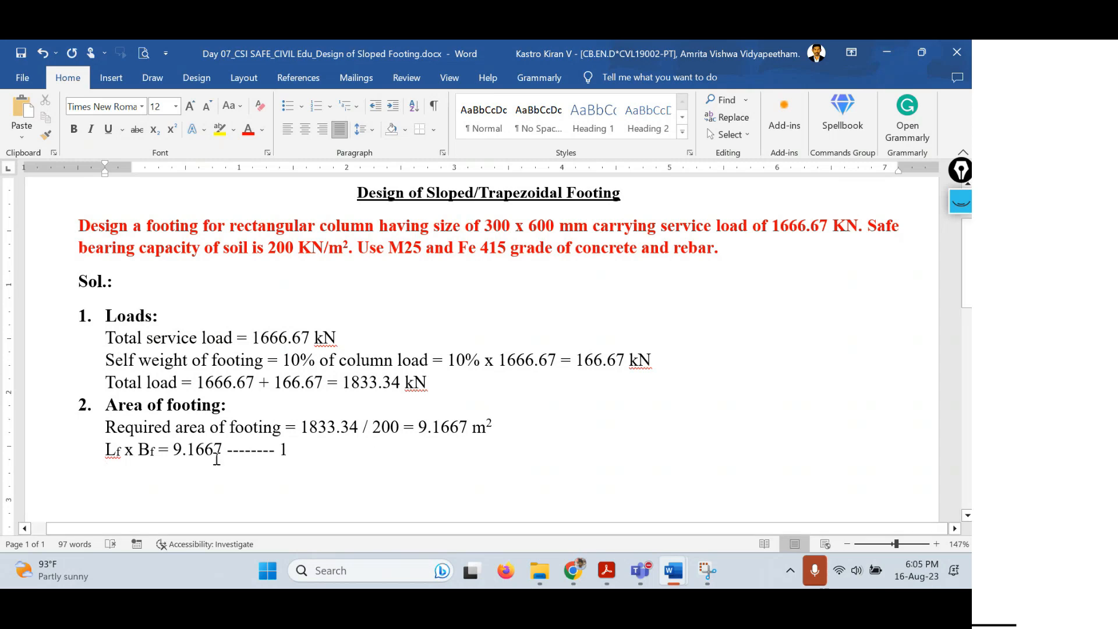
Draw a freehand rectangle for the footing plan in the blank space beside the equation with the screen annotation pen
scroll(295, 452, "down", 2)
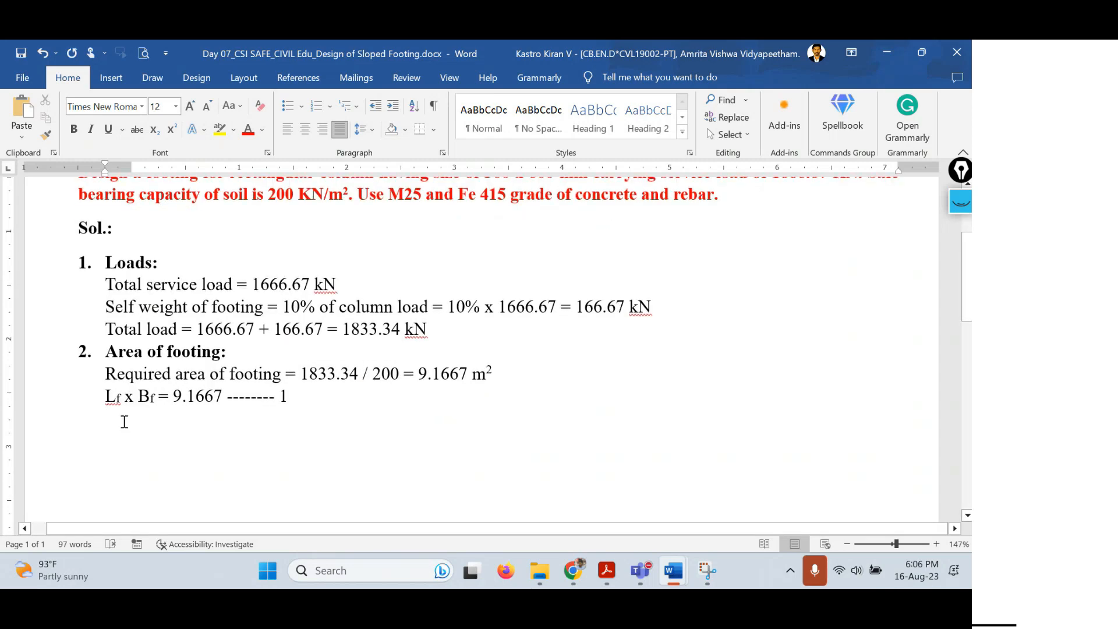
scroll(124, 421, "down", 2)
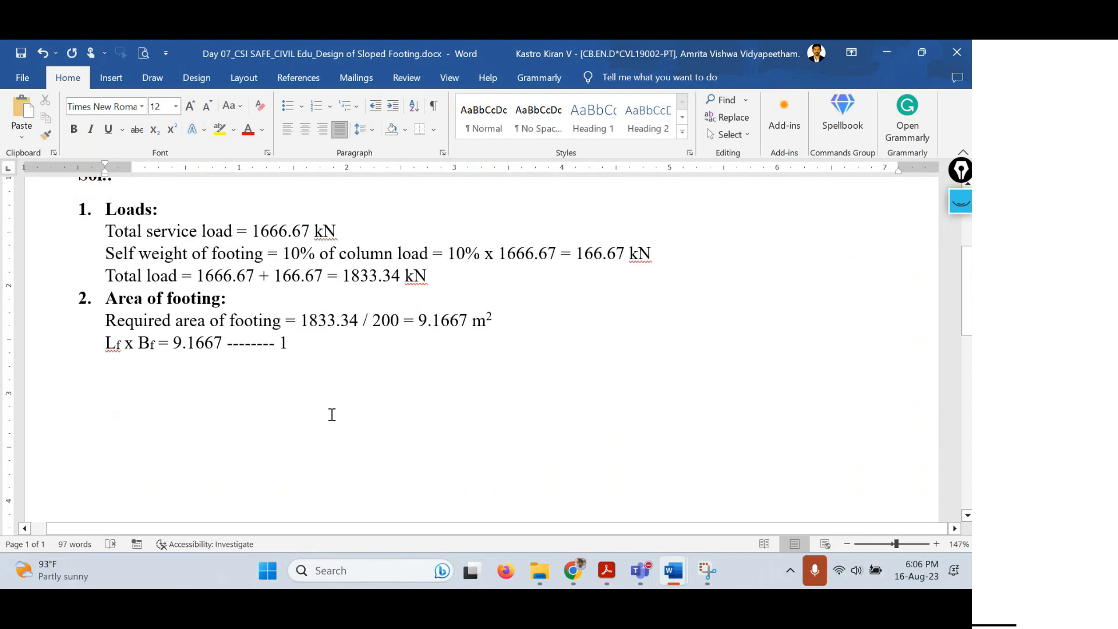
scroll(332, 414, "down", 2)
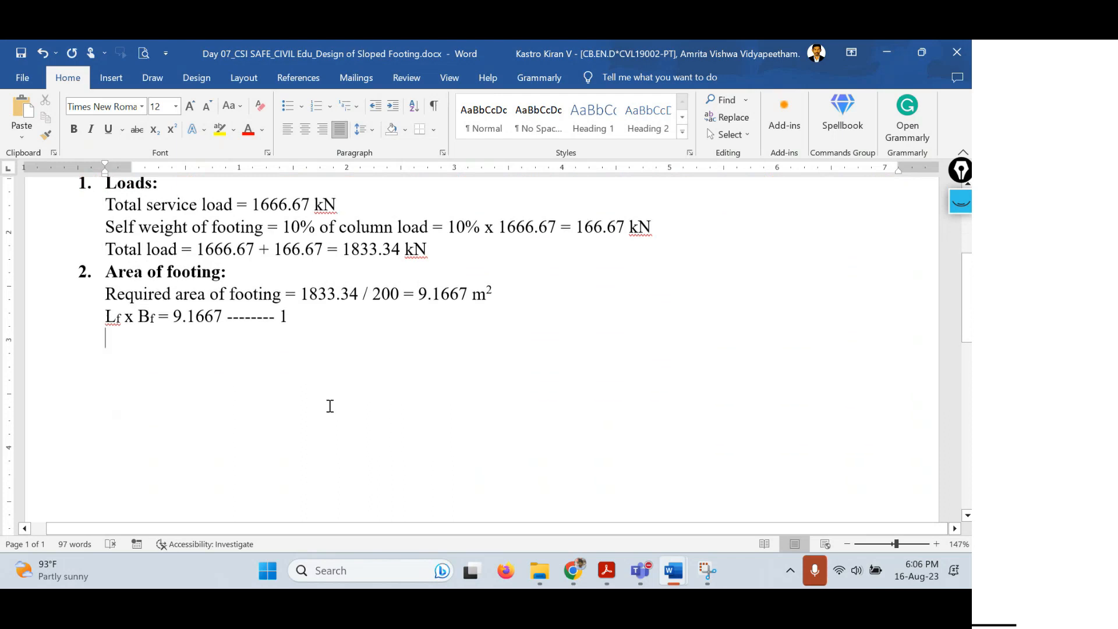
left_click(960, 198)
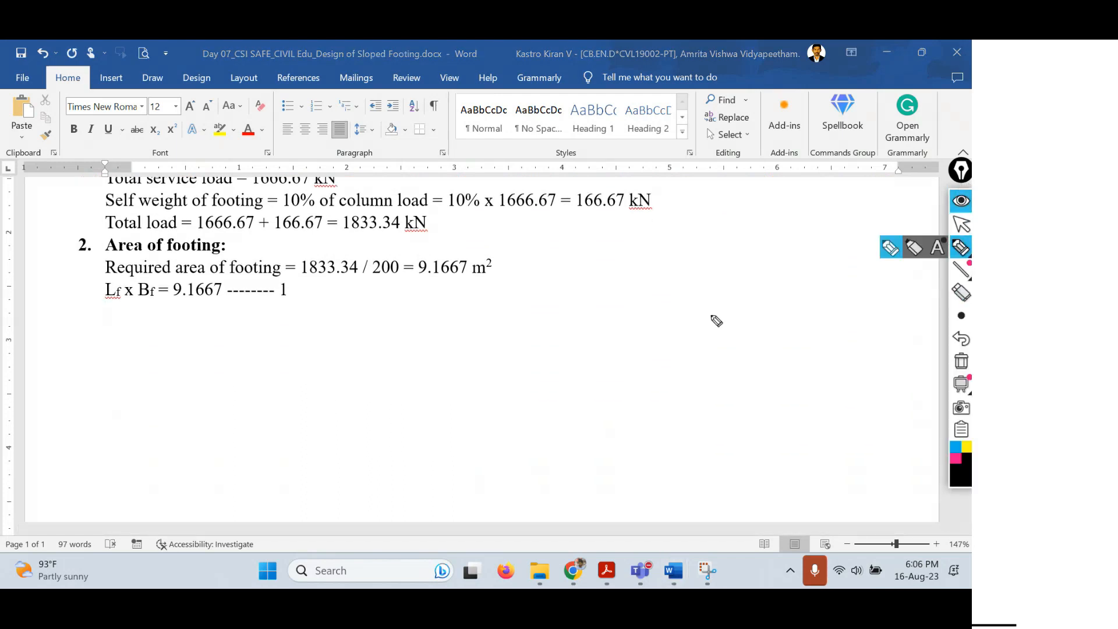
mouse_move(536, 275)
left_mouse_down()
mouse_move(531, 470)
mouse_move(833, 474)
left_mouse_up()
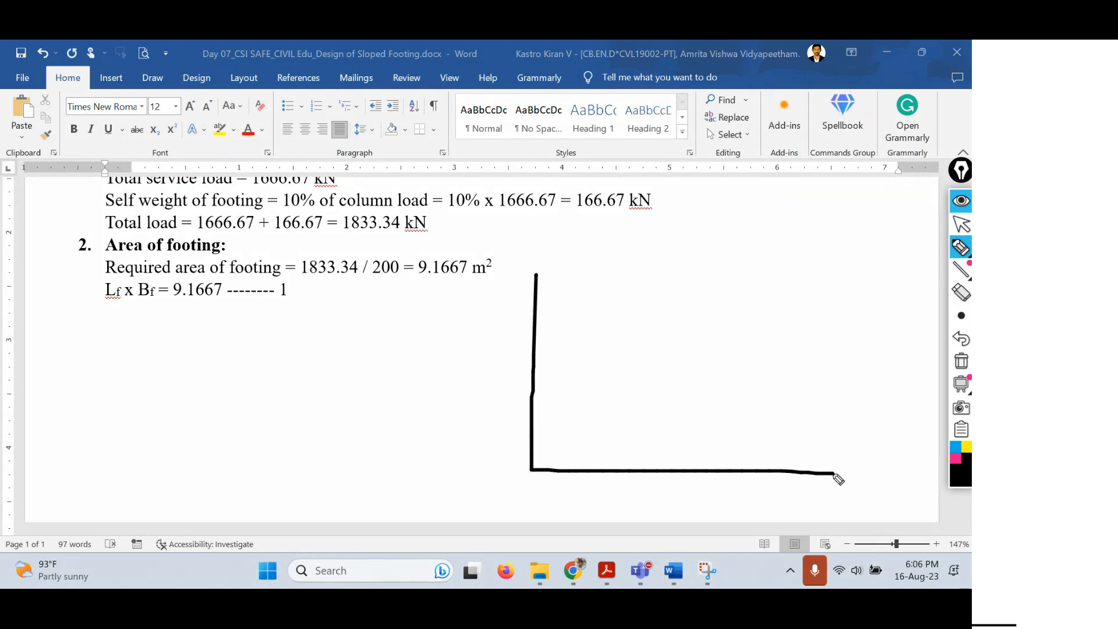
mouse_move(536, 273)
left_mouse_down()
mouse_move(874, 294)
mouse_move(873, 470)
mouse_move(803, 475)
left_mouse_up()
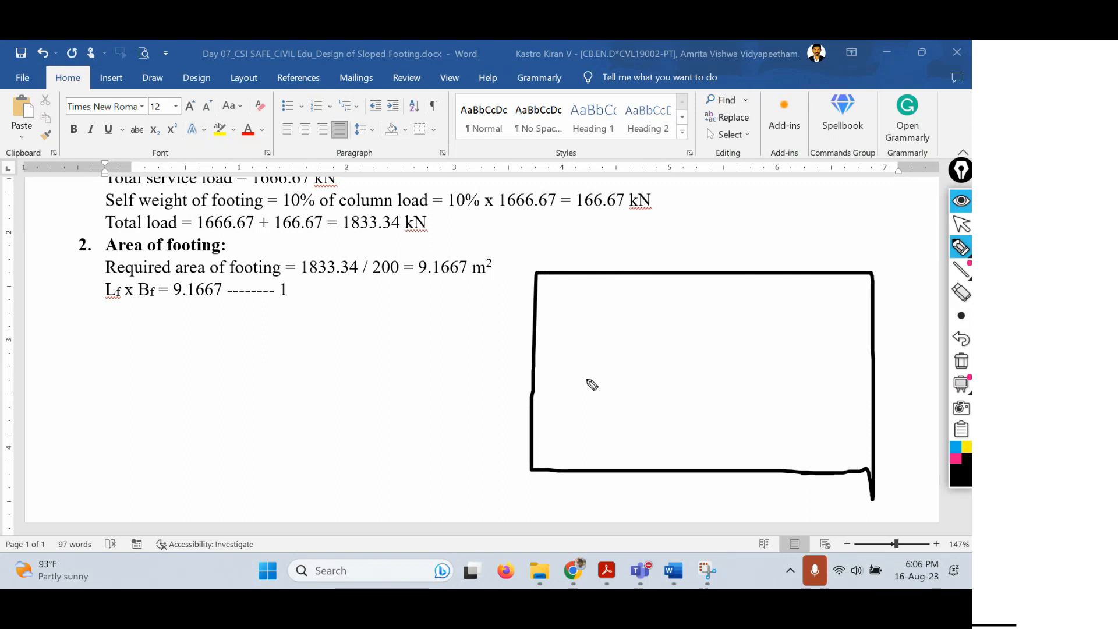
Draw a small pink freehand rectangle for the column at the centre of the footing plan
left_click(954, 460)
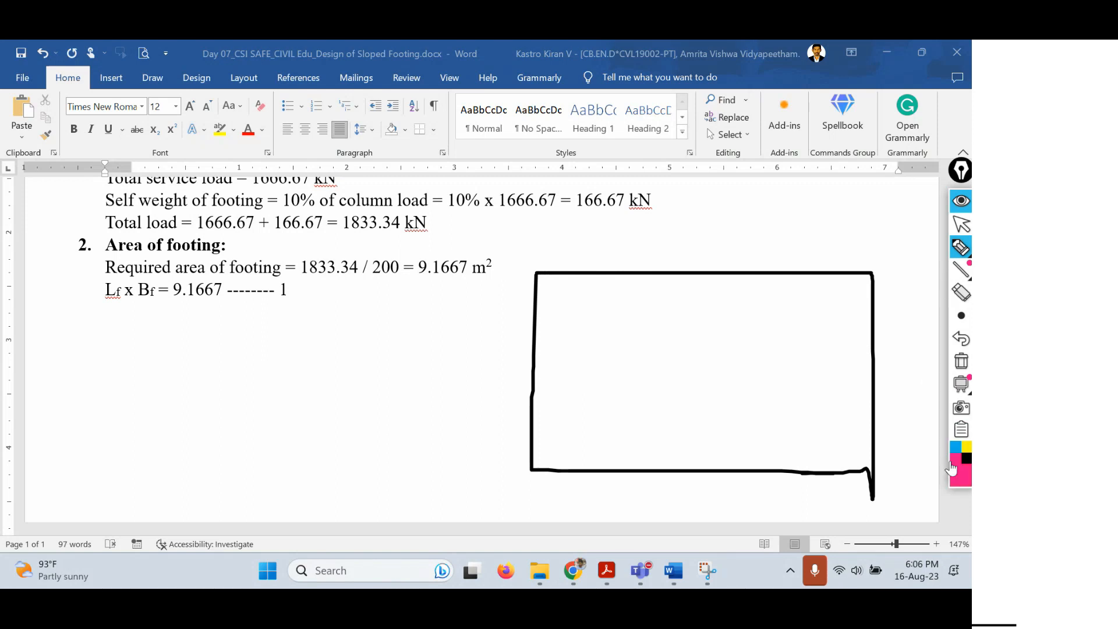
mouse_move(652, 350)
left_mouse_down()
mouse_move(653, 378)
mouse_move(728, 387)
left_mouse_up()
mouse_move(650, 345)
left_mouse_down()
mouse_move(707, 346)
mouse_move(740, 367)
mouse_move(739, 387)
mouse_move(703, 389)
left_mouse_up()
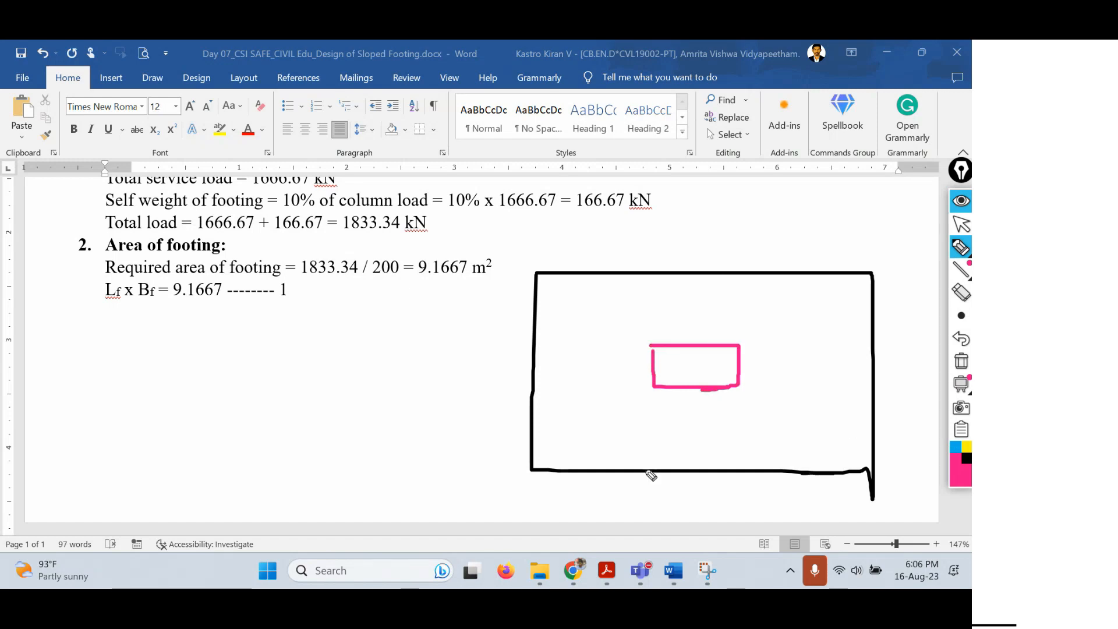
Draw blue lines from all four column sides to the footing edges
left_click(956, 447)
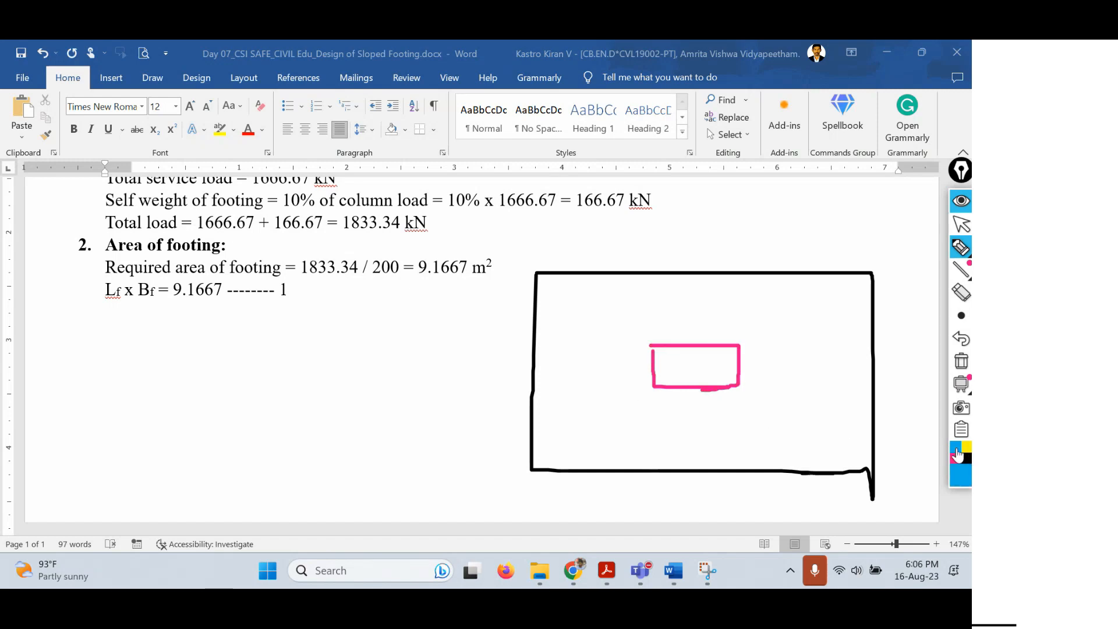
left_click_drag(737, 368, 870, 364)
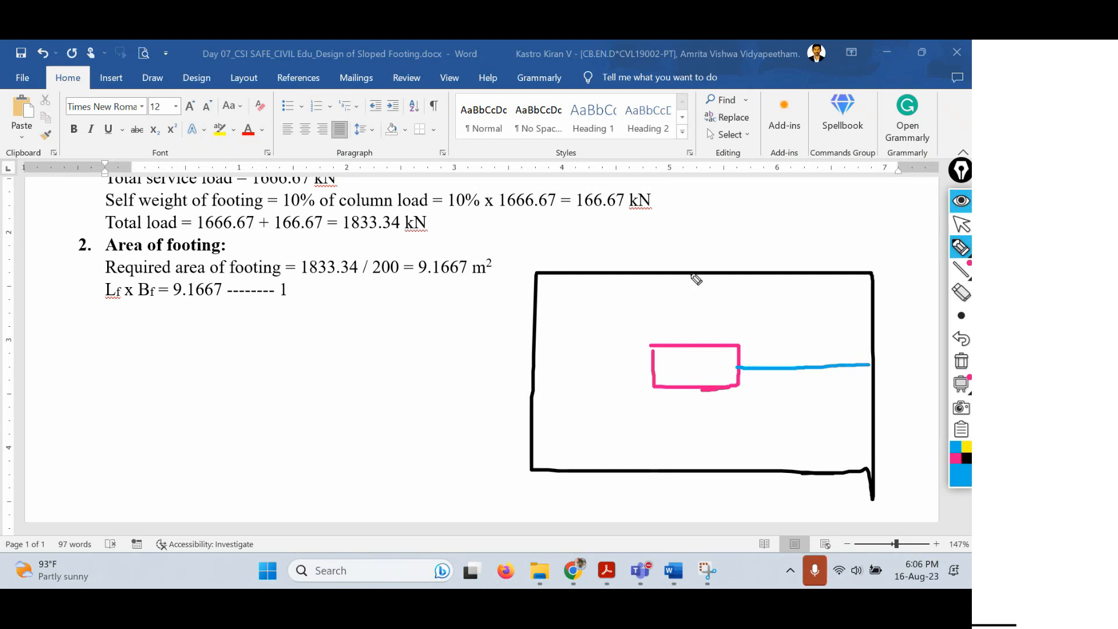
left_click_drag(690, 273, 692, 345)
mouse_move(534, 370)
left_mouse_down()
mouse_move(649, 369)
mouse_move(703, 475)
left_mouse_up()
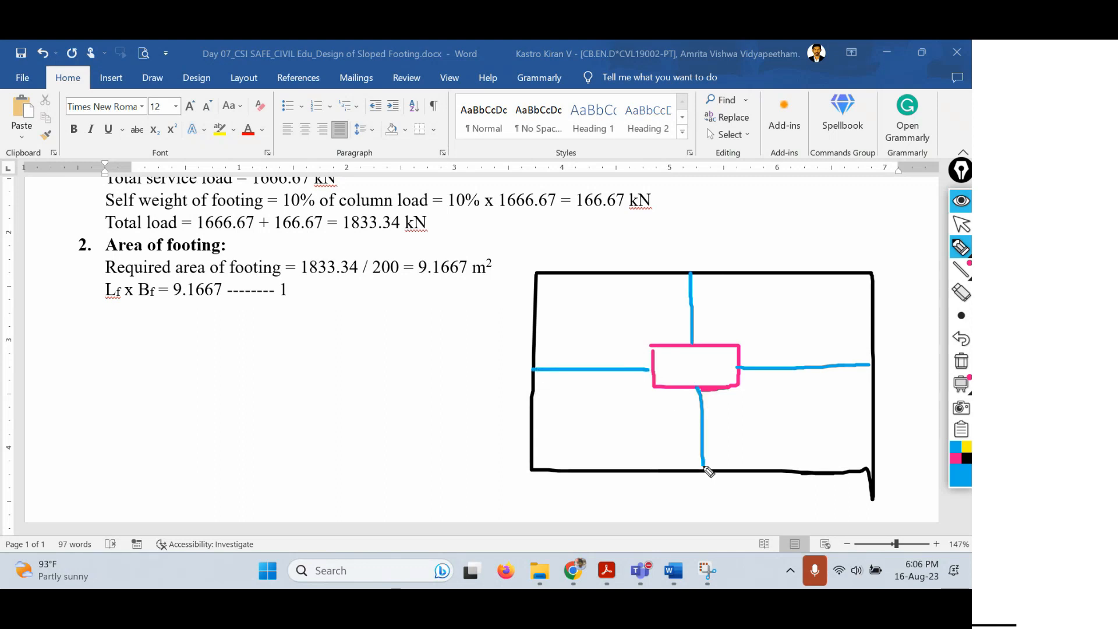
Write a blue "X" beside each of the four lines between the column and the footing edges
mouse_move(820, 325)
left_mouse_down()
mouse_move(805, 347)
mouse_move(820, 343)
left_mouse_up()
left_click(696, 294)
mouse_move(704, 294)
left_mouse_down()
mouse_move(700, 309)
mouse_move(713, 310)
left_mouse_up()
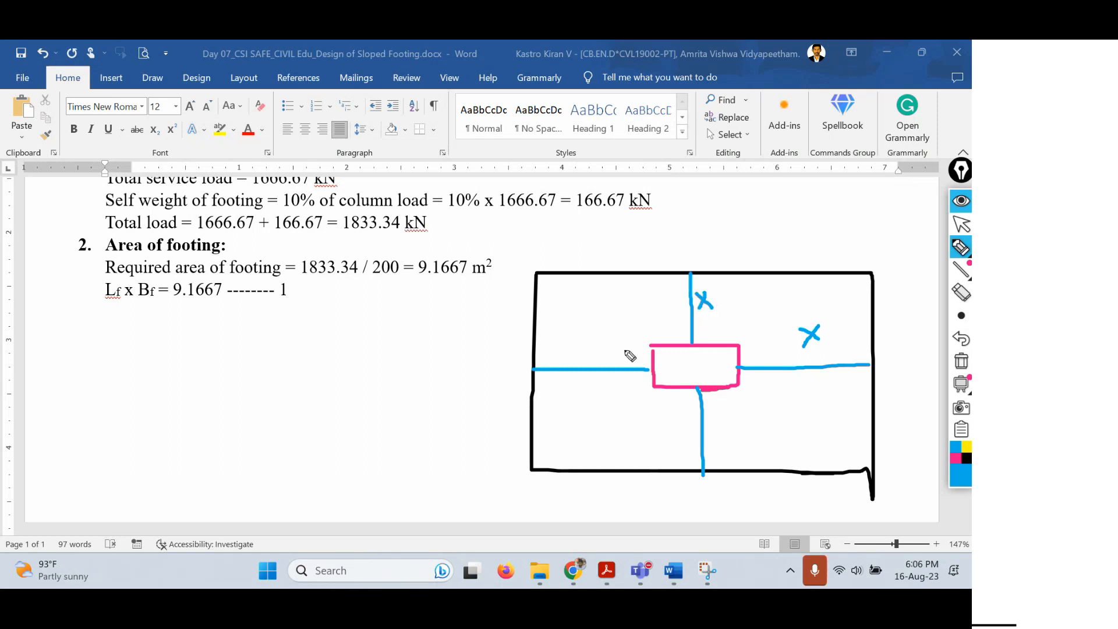
mouse_move(601, 344)
left_mouse_down()
mouse_move(592, 361)
mouse_move(619, 364)
left_mouse_up()
mouse_move(724, 418)
left_mouse_down()
mouse_move(711, 445)
mouse_move(729, 438)
left_mouse_up()
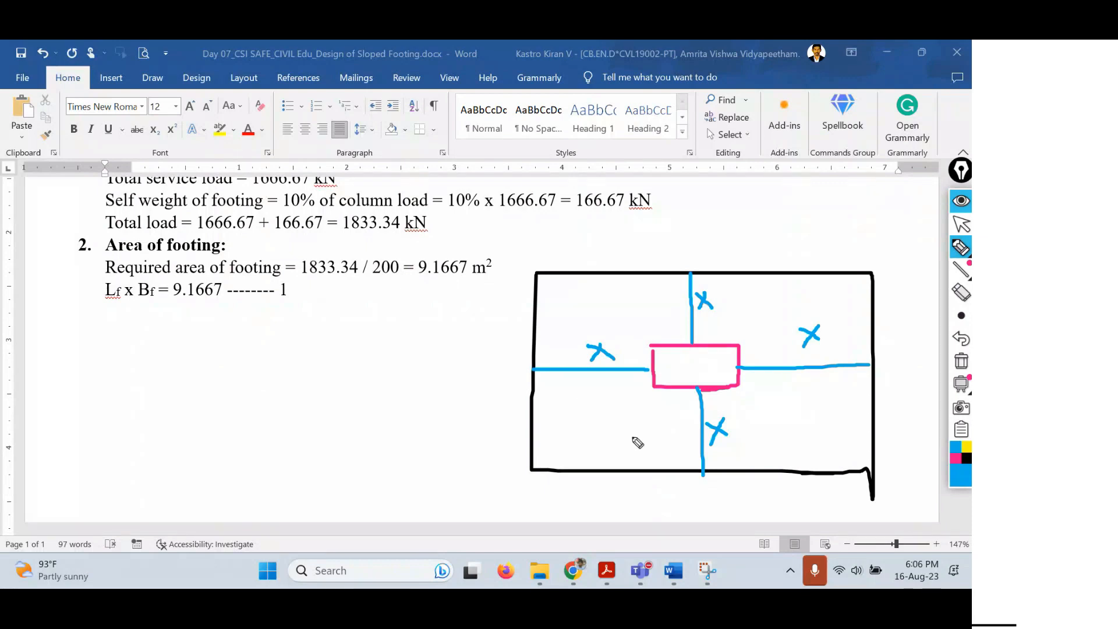
Label the footing sketch in black with "Lf" below its bottom edge and "Bf" beside its right edge
mouse_move(962, 394)
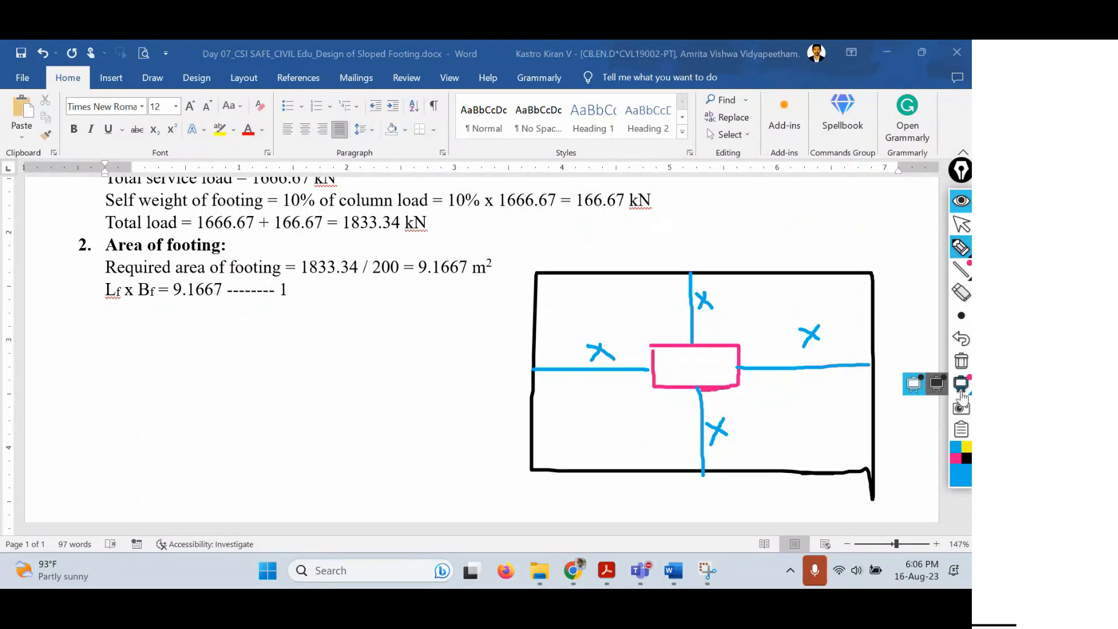
left_click(967, 458)
mouse_move(675, 485)
left_mouse_down()
mouse_move(676, 513)
mouse_move(701, 500)
mouse_move(700, 527)
mouse_move(714, 511)
left_mouse_up()
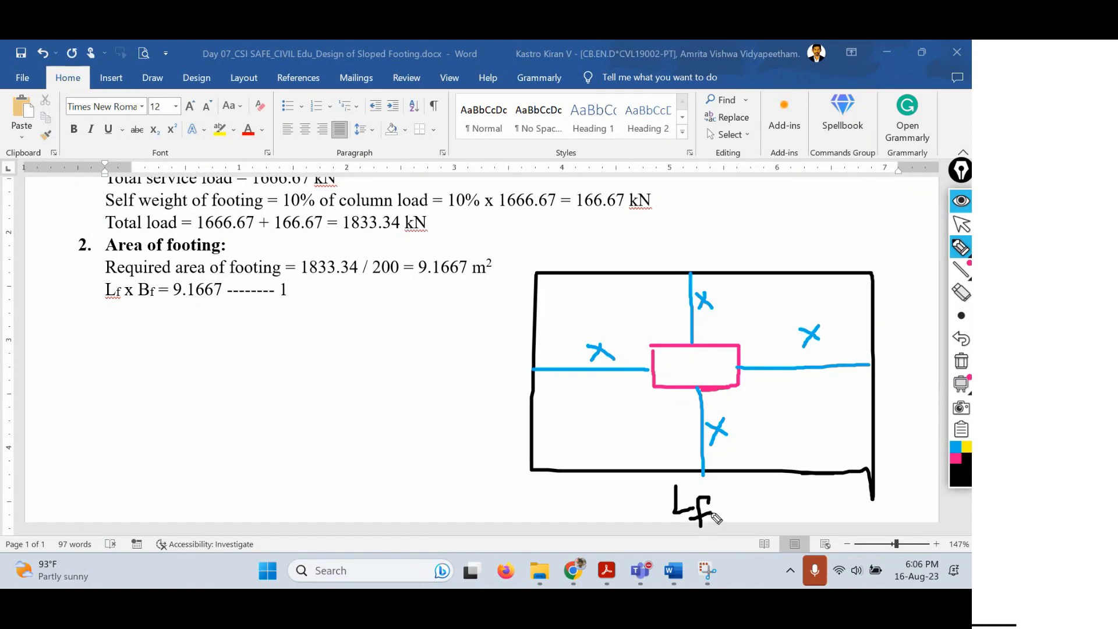
mouse_move(891, 398)
left_mouse_down()
mouse_move(890, 380)
mouse_move(909, 373)
mouse_move(891, 399)
mouse_move(910, 428)
left_mouse_up()
left_click_drag(897, 418, 918, 410)
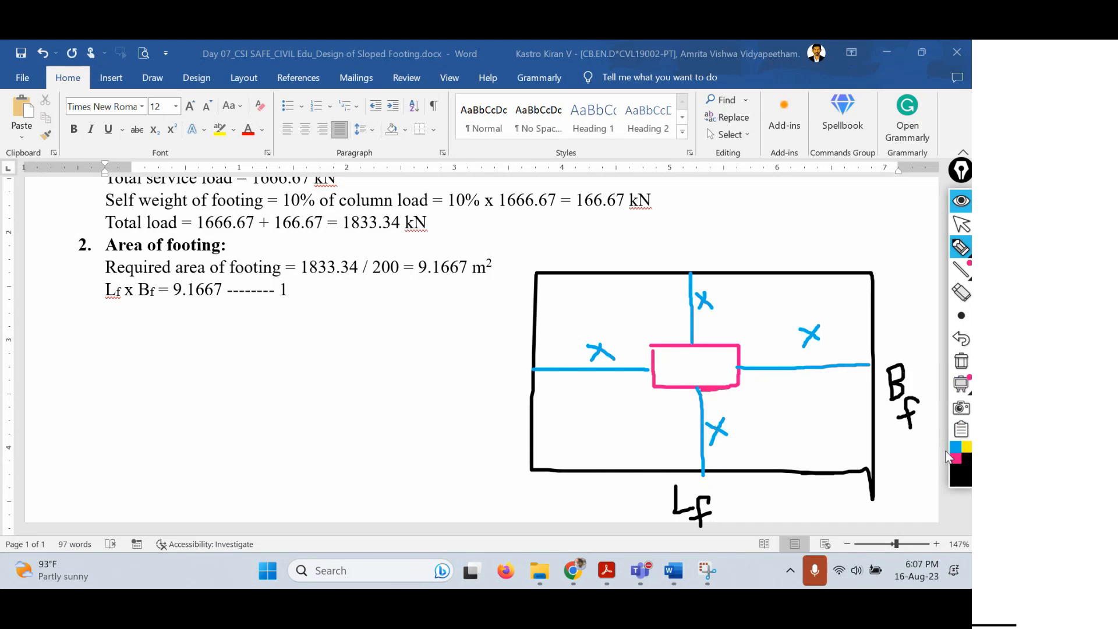
left_click(961, 315)
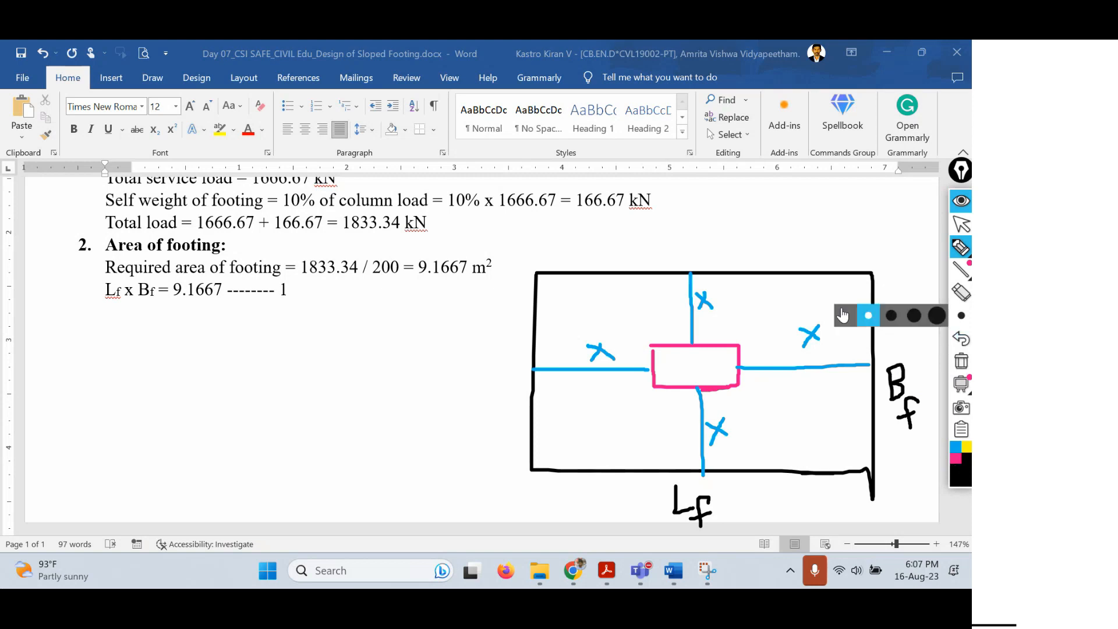
left_click(695, 373)
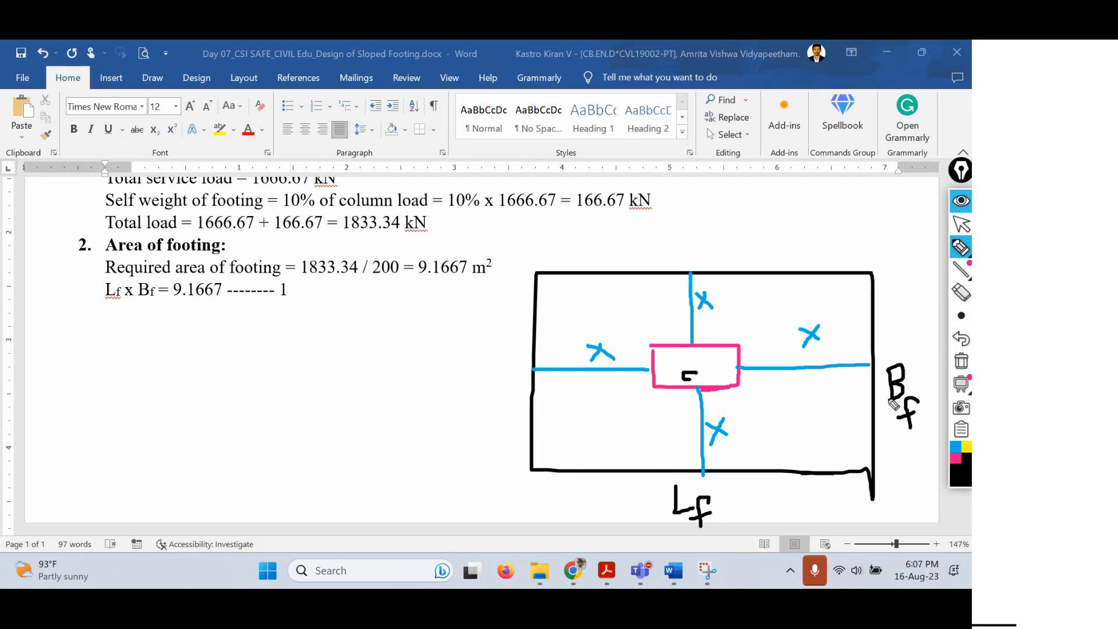
left_click(961, 292)
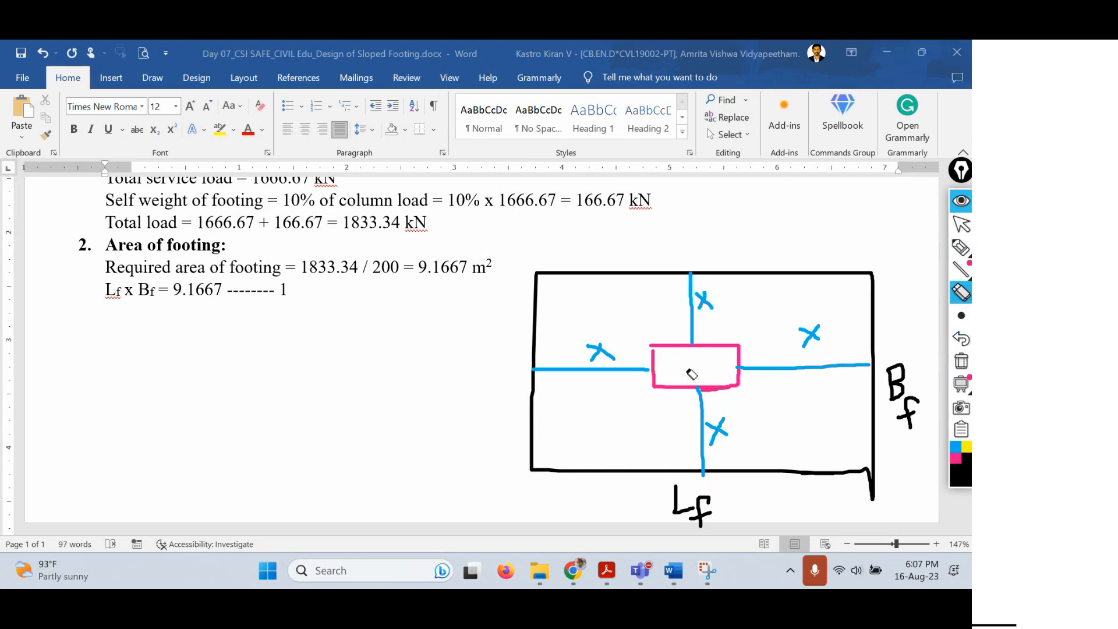
Label the column's bottom side "a" and its right side "b" in pink, and retrace the right side
left_click(955, 460)
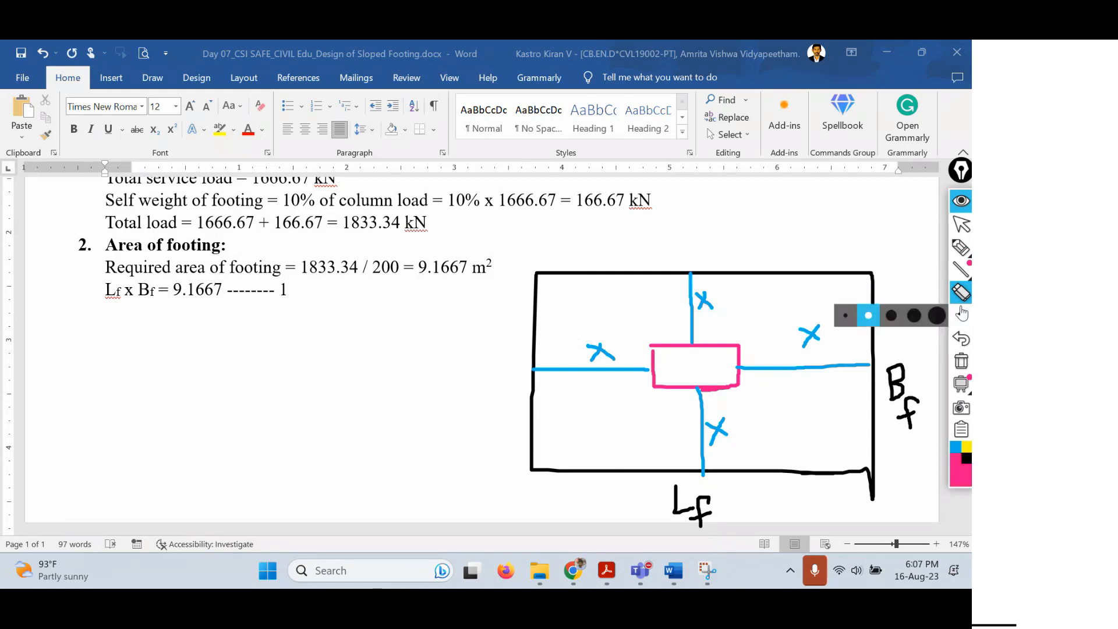
left_click(961, 248)
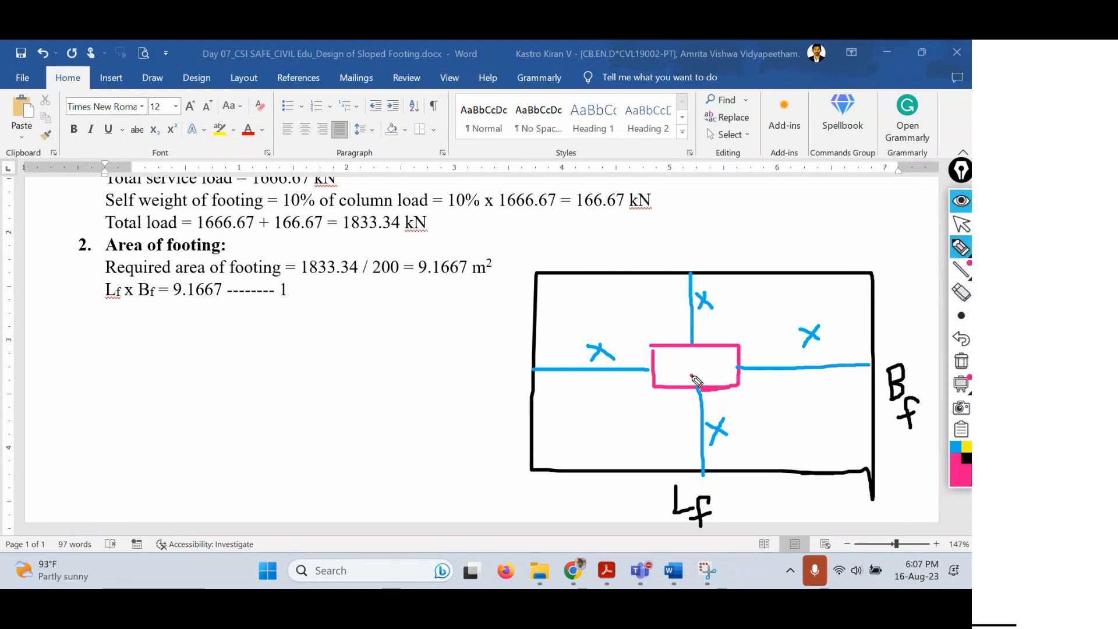
mouse_move(684, 385)
left_mouse_down()
mouse_move(734, 364)
mouse_move(724, 371)
left_mouse_up()
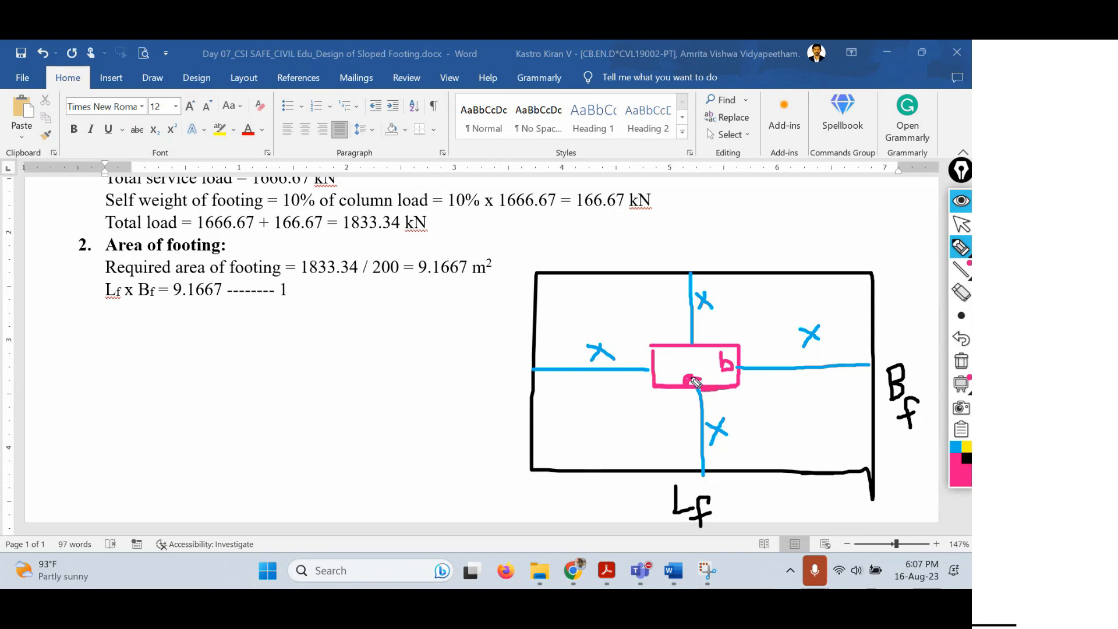
left_click_drag(736, 344, 740, 386)
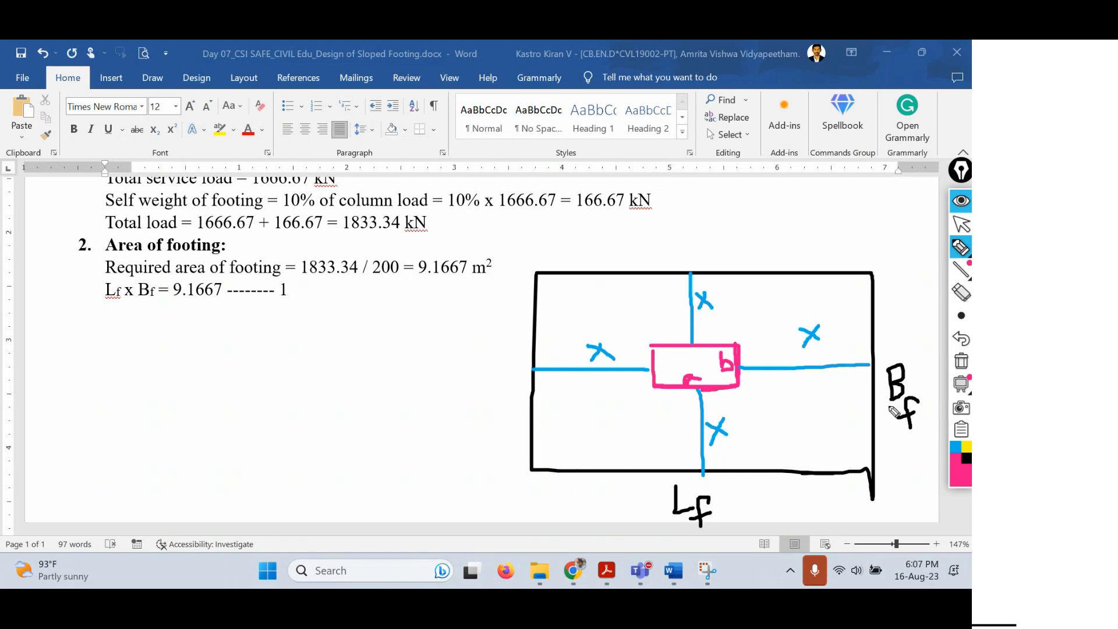
Add "Lf =" on a new line below equation 1 in the document, with the letter f as subscript
left_click(961, 249)
left_click(961, 224)
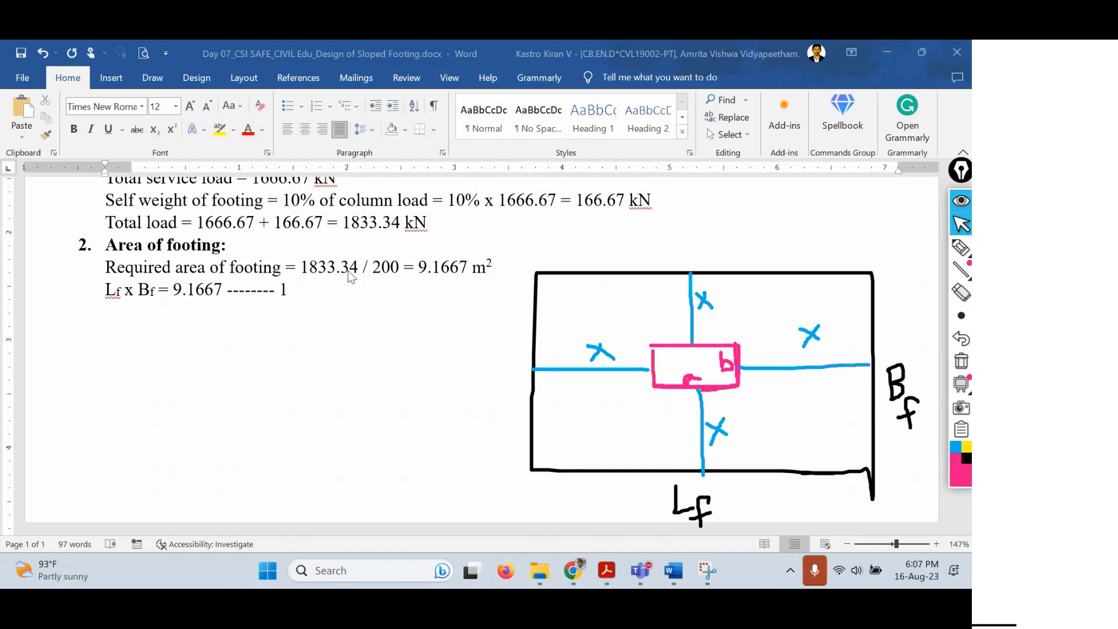
key("Return")
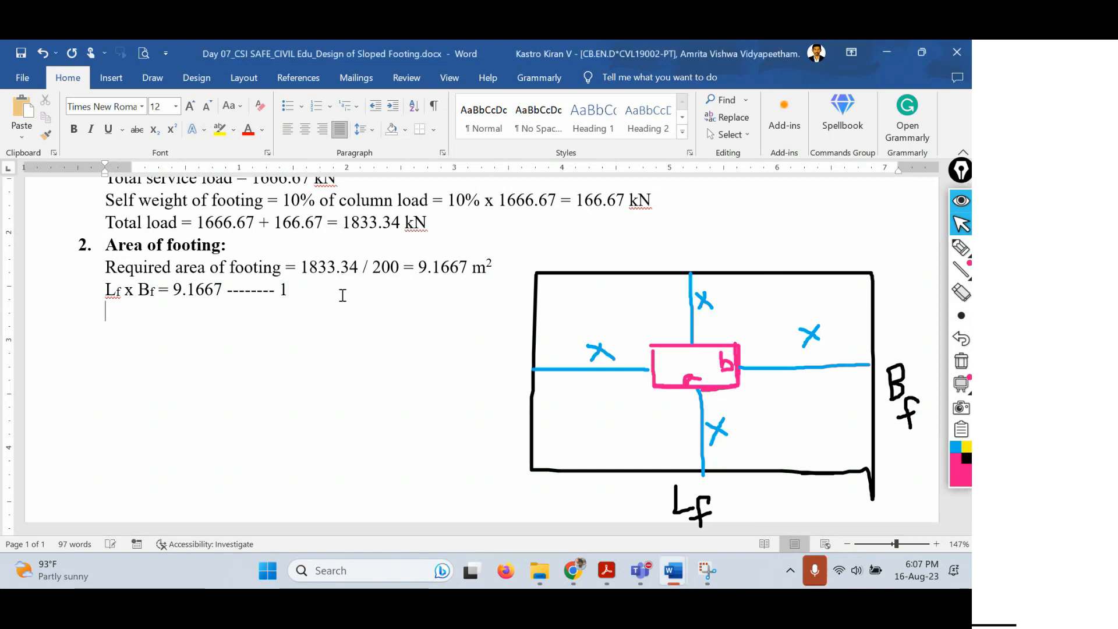
type("Lf =")
key("Left")
key("shift+Left")
key("ctrl+equal")
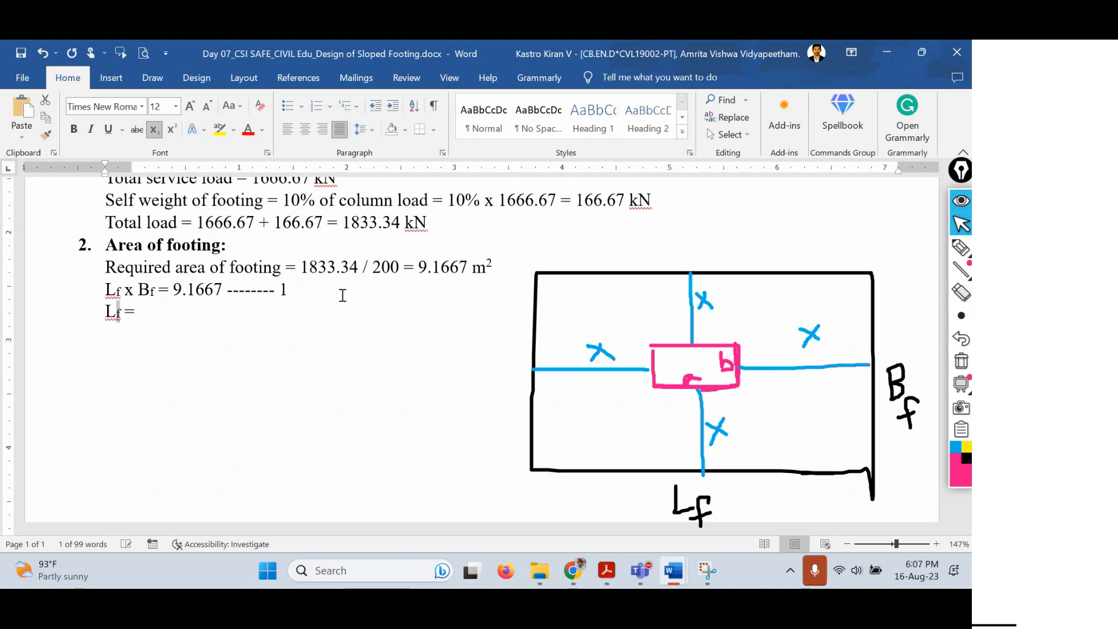
Retrace the bottom edge of the footing sketch in black with the annotation pen to emphasise its length
left_click(690, 371)
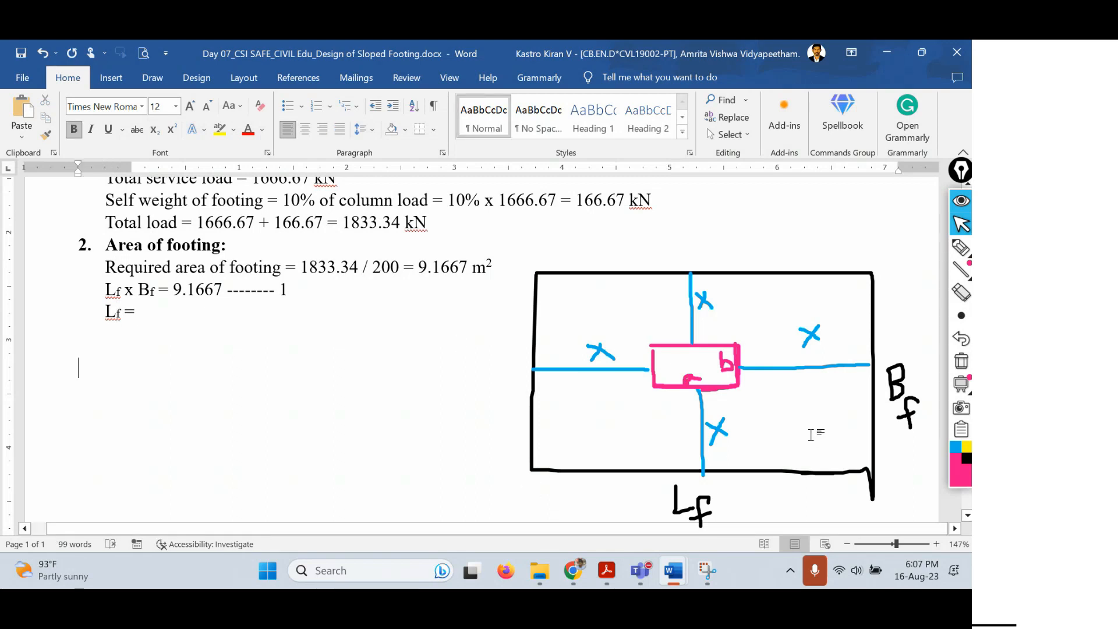
left_click(961, 248)
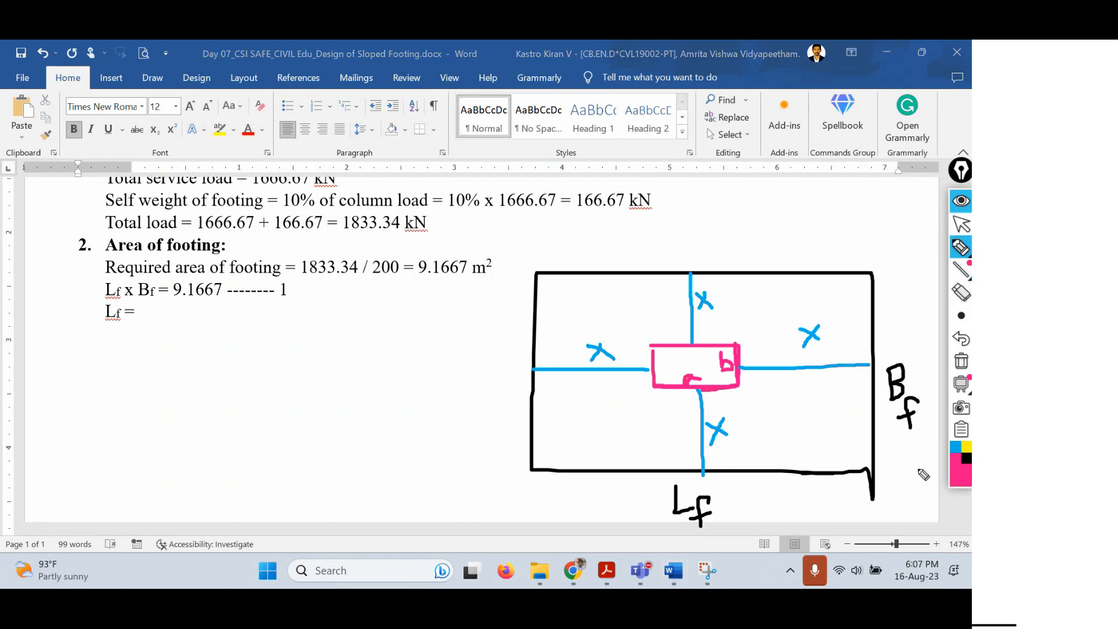
left_click(966, 459)
mouse_move(531, 472)
left_mouse_down()
mouse_move(877, 480)
mouse_move(541, 474)
mouse_move(870, 489)
left_mouse_up()
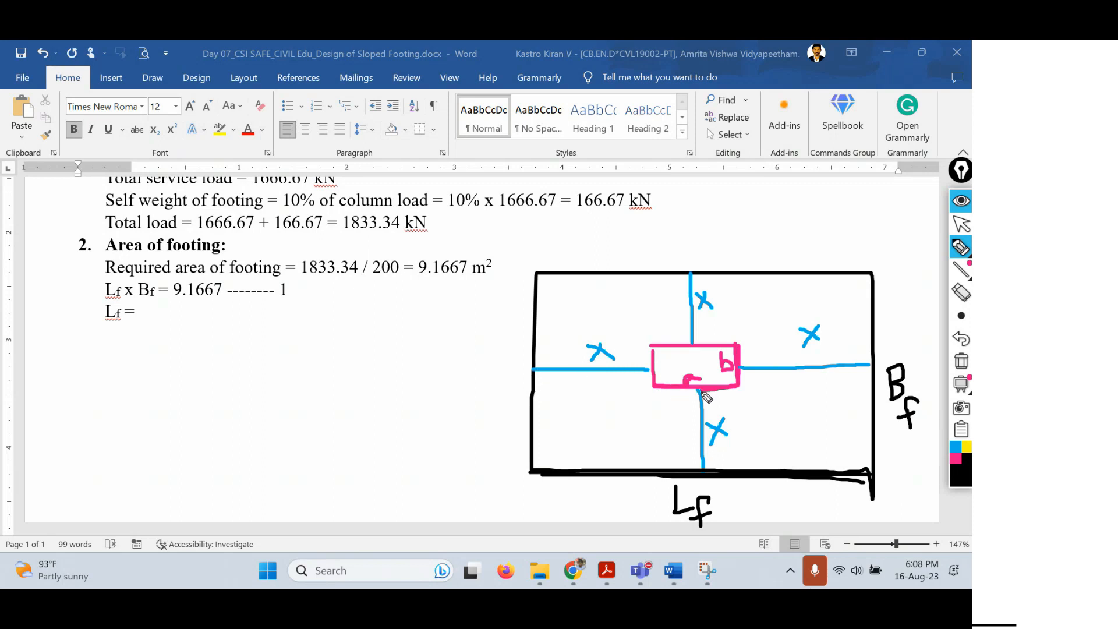
Complete the Lf equation with "a + 2X" and add the line "Bf = b + 2X" below it
left_click(961, 225)
left_click(223, 312)
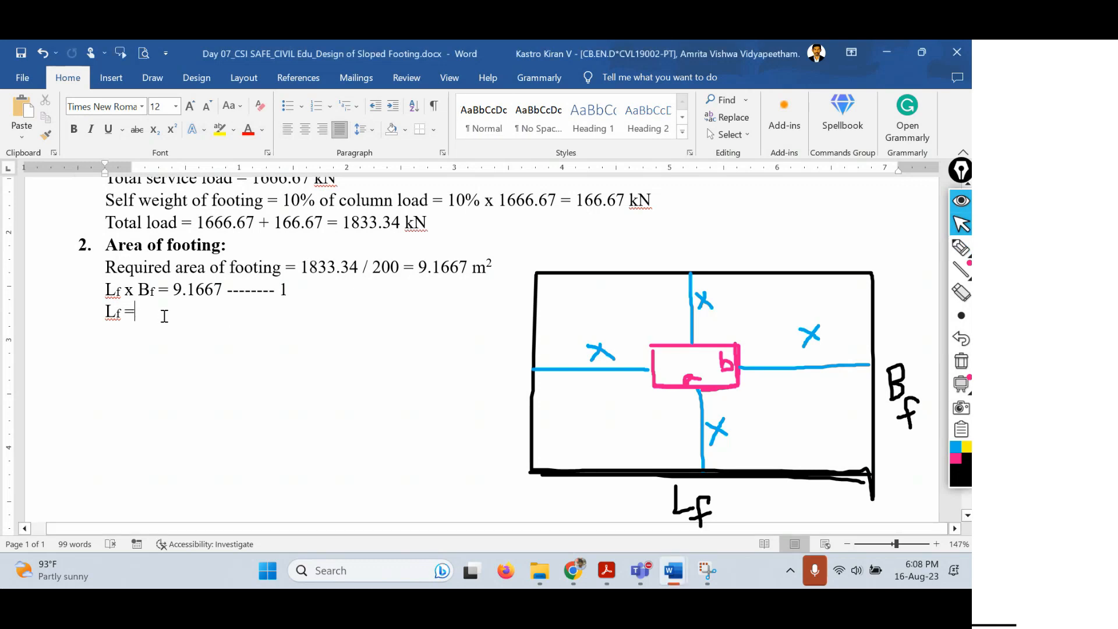
type("a +2X")
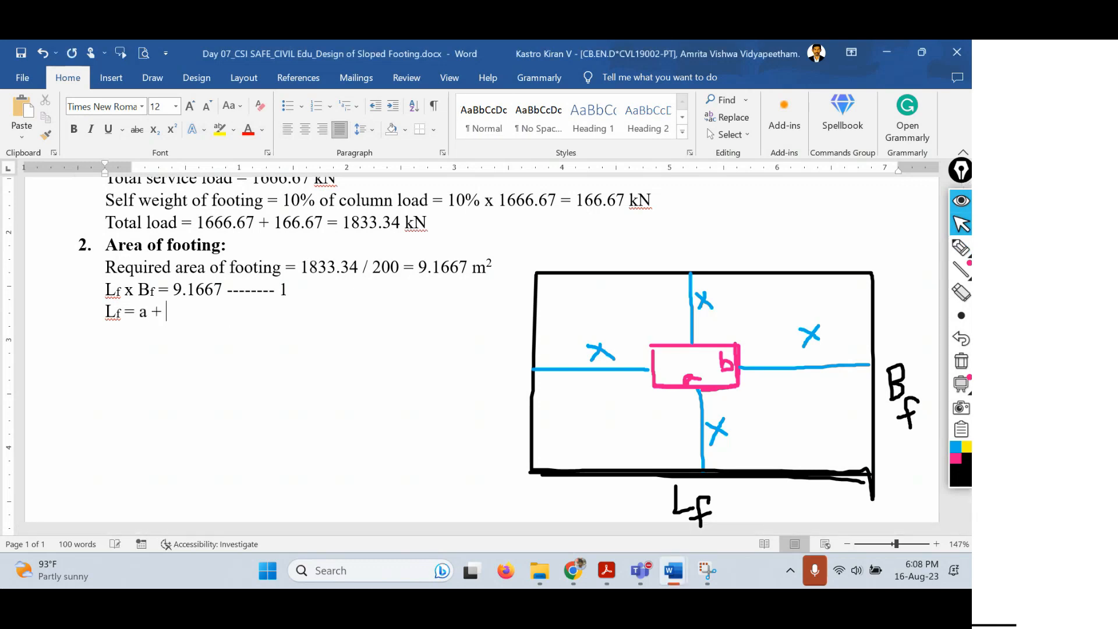
key("Return")
type("Bf =")
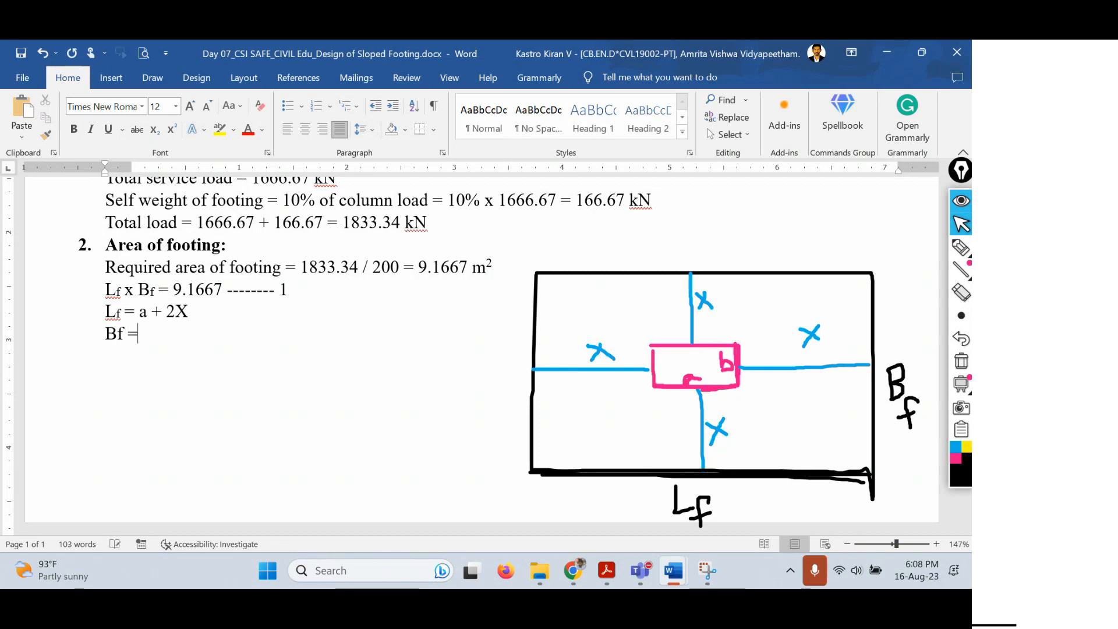
type(" b + 2X")
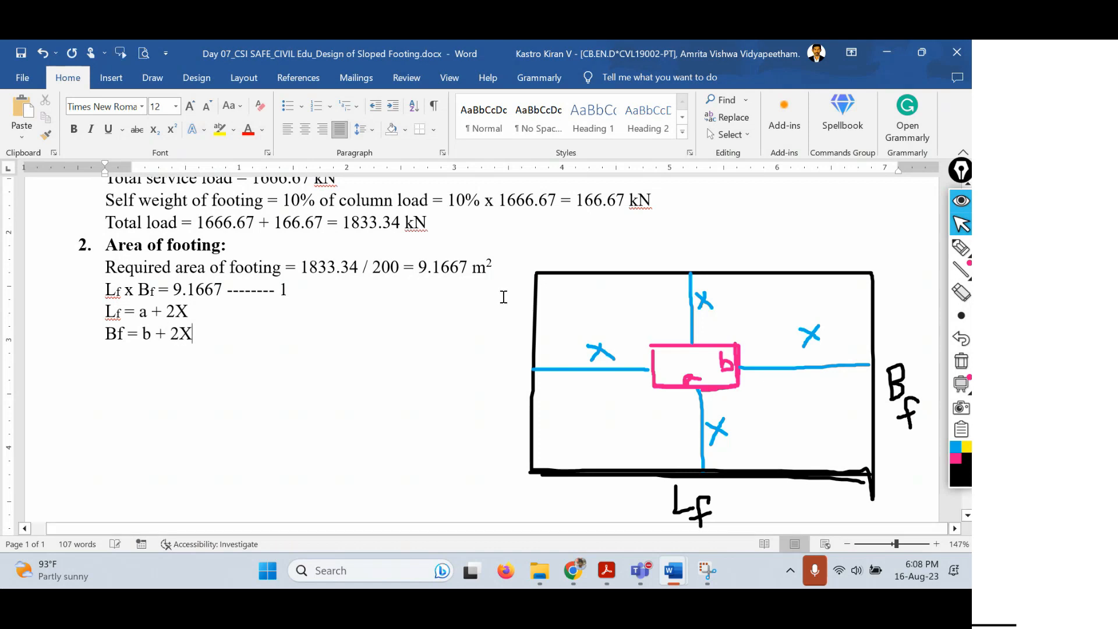
left_click(959, 271)
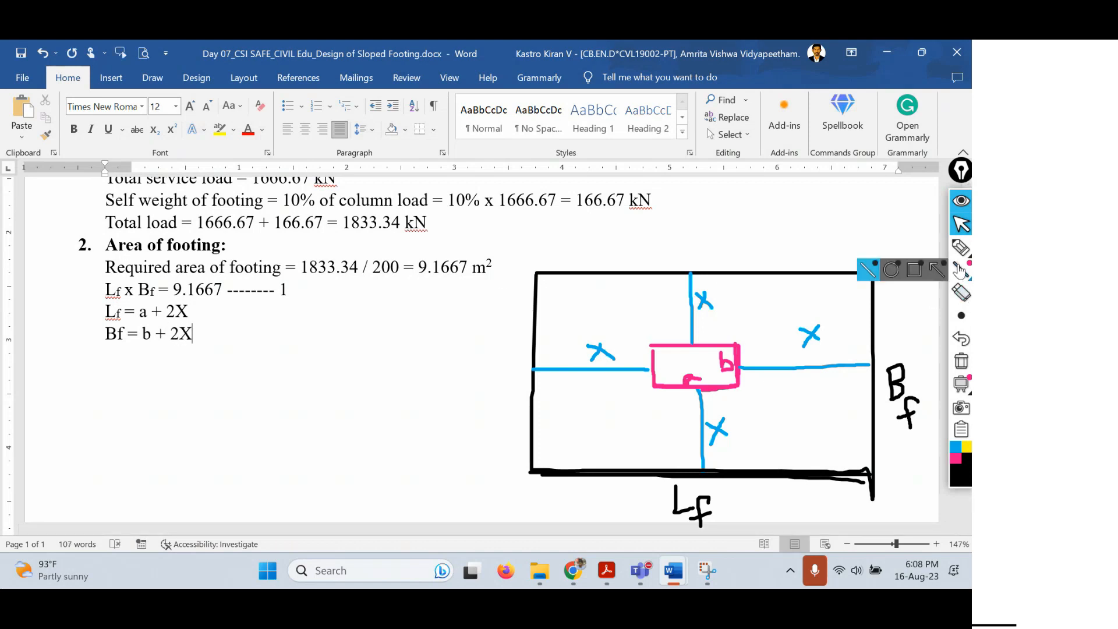
left_click(961, 247)
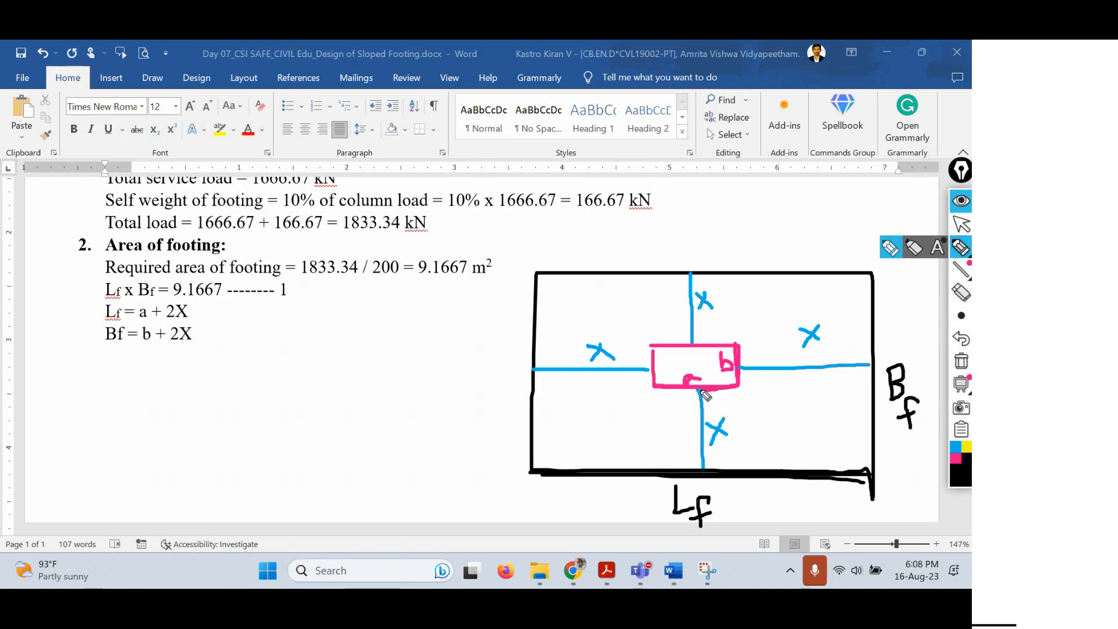
left_click(961, 223)
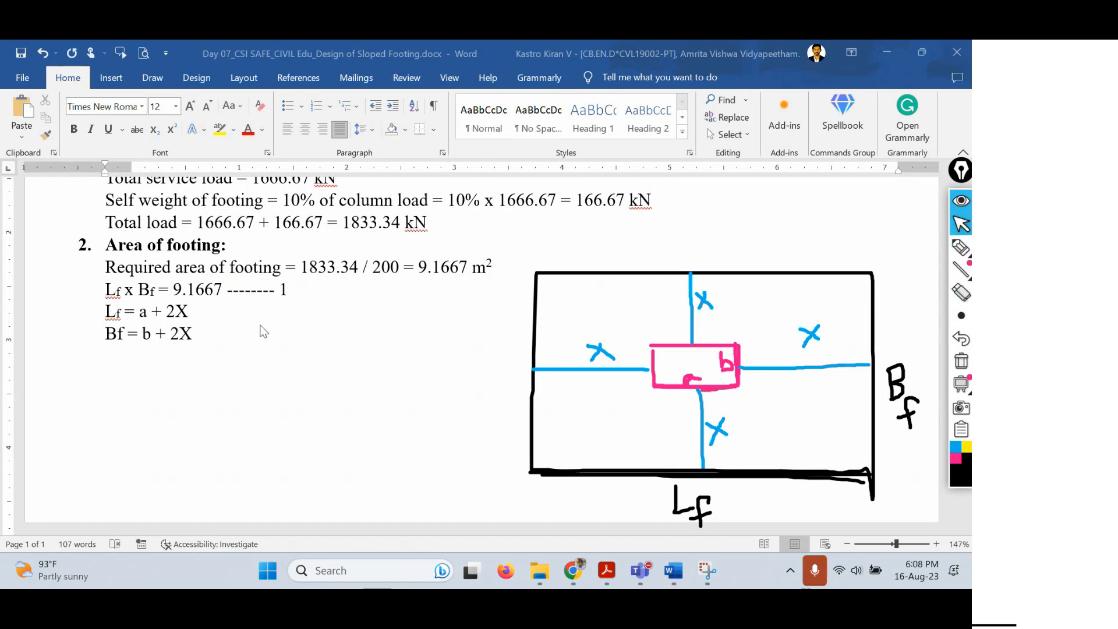
Format the letter f of Bf in the "b + 2X" equation as subscript
left_click(124, 333)
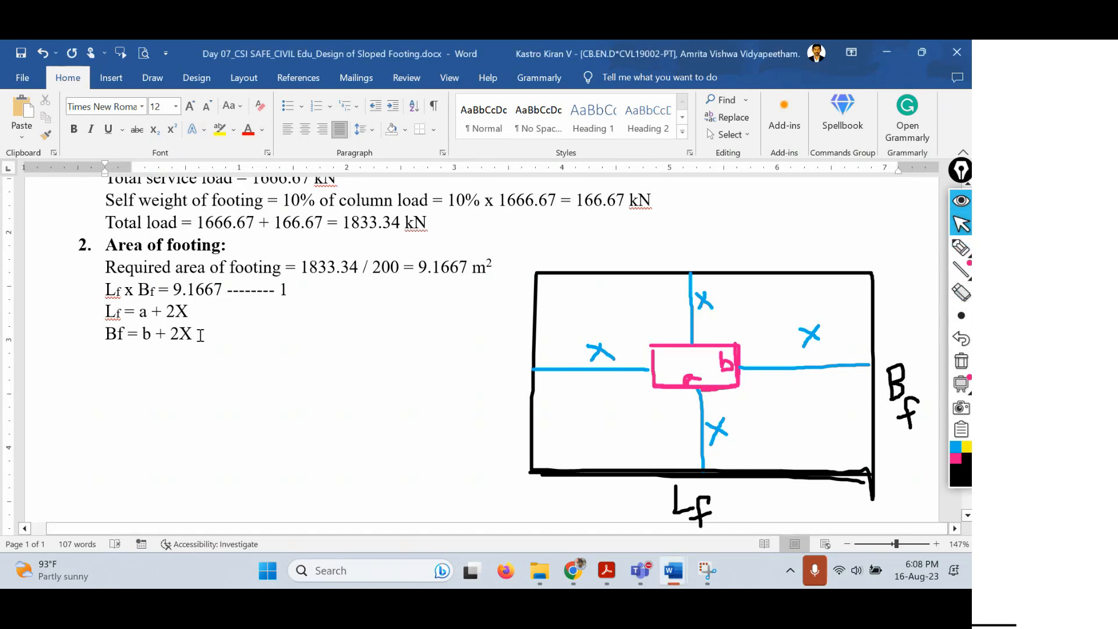
key("shift+Left")
key("ctrl+equal")
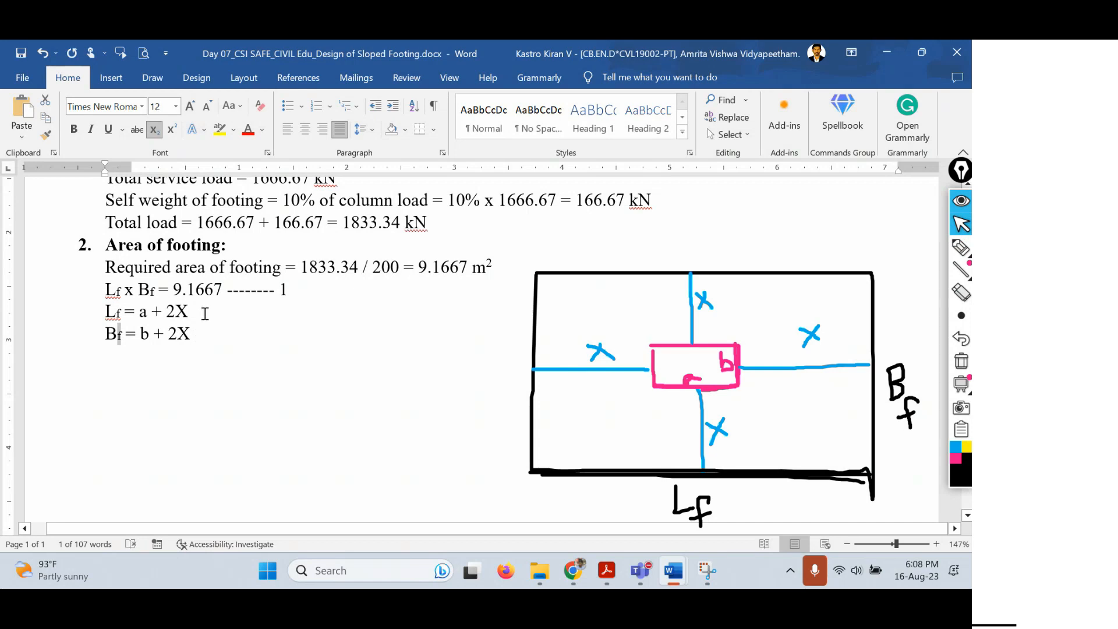
Add the lines "(a+2X) x (b+2X) = 9.1667" and "X = 1.29 m" below the Bf equation
left_click_drag(189, 312, 224, 291)
left_click(287, 351)
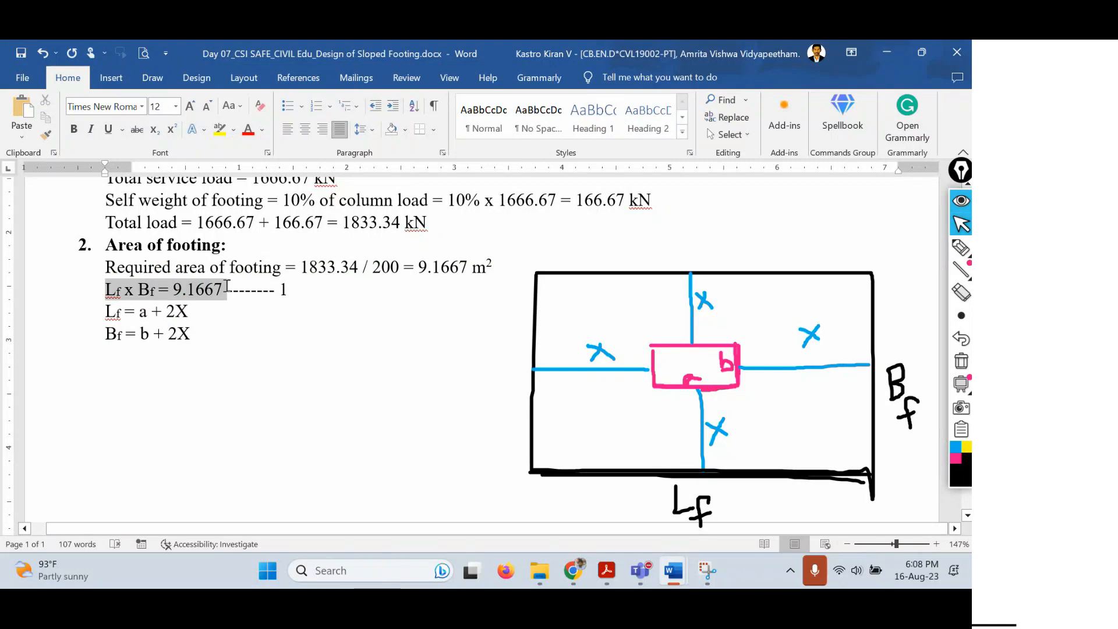
left_click(220, 336)
key("Down")
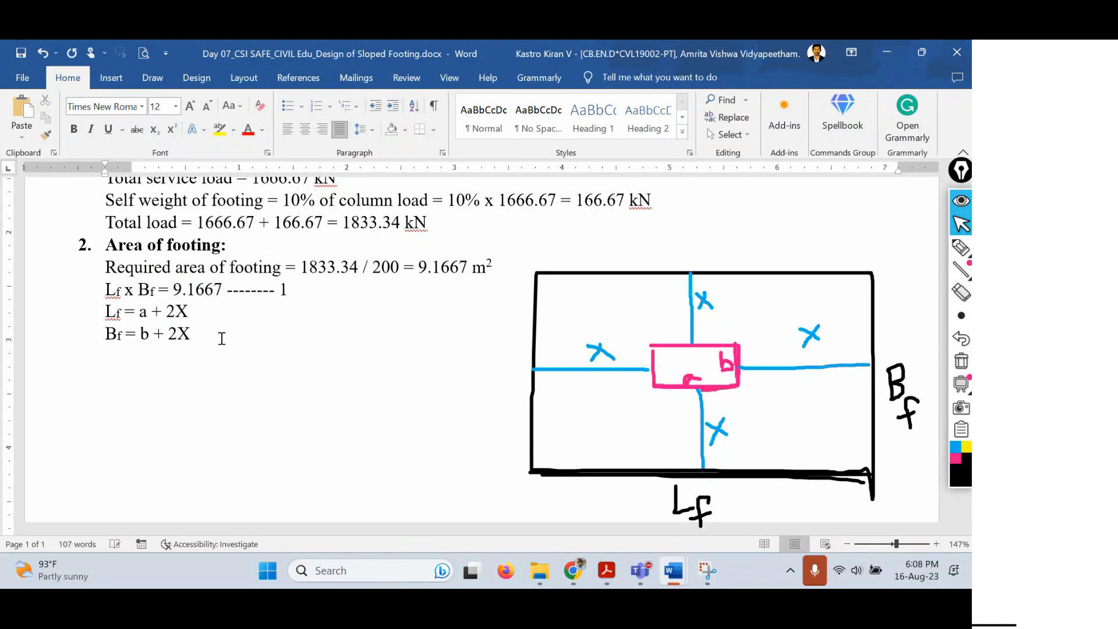
type("(a+2X) x (b+2X")
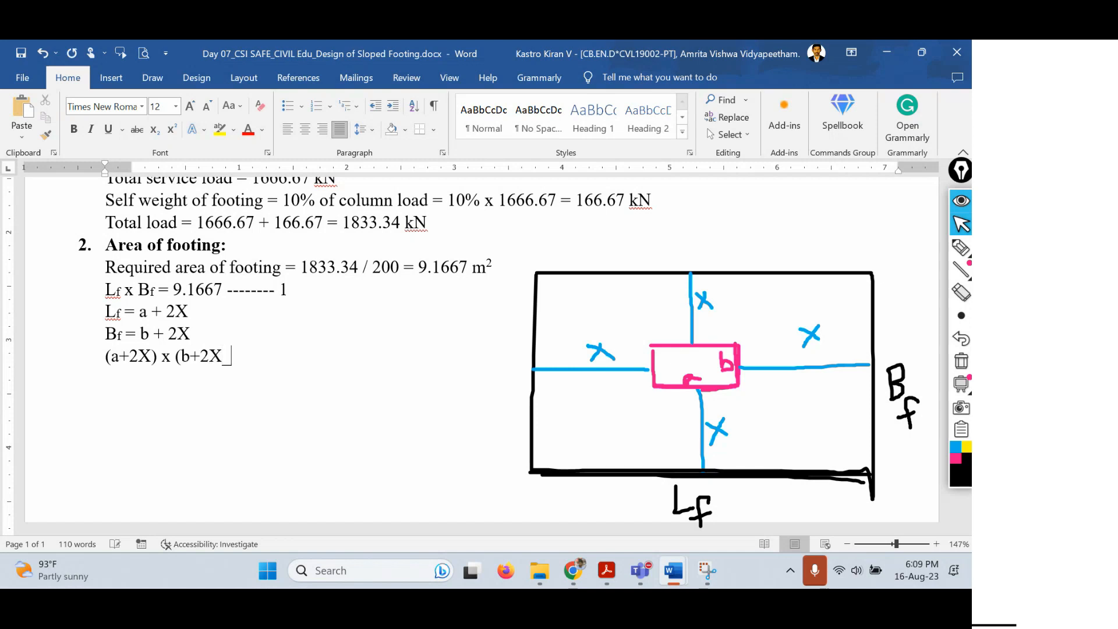
type(") = 9.1667")
key("Return")
type("X = 1.29 m")
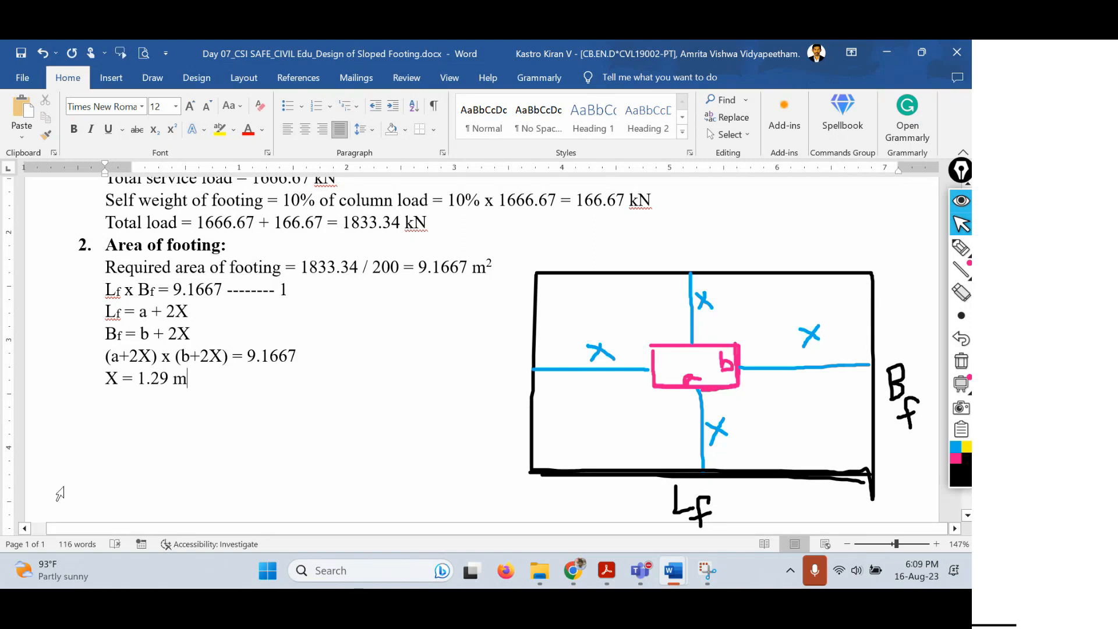
Start a new line "Lf =" below the X result, with the letter f as subscript
left_click(92, 378)
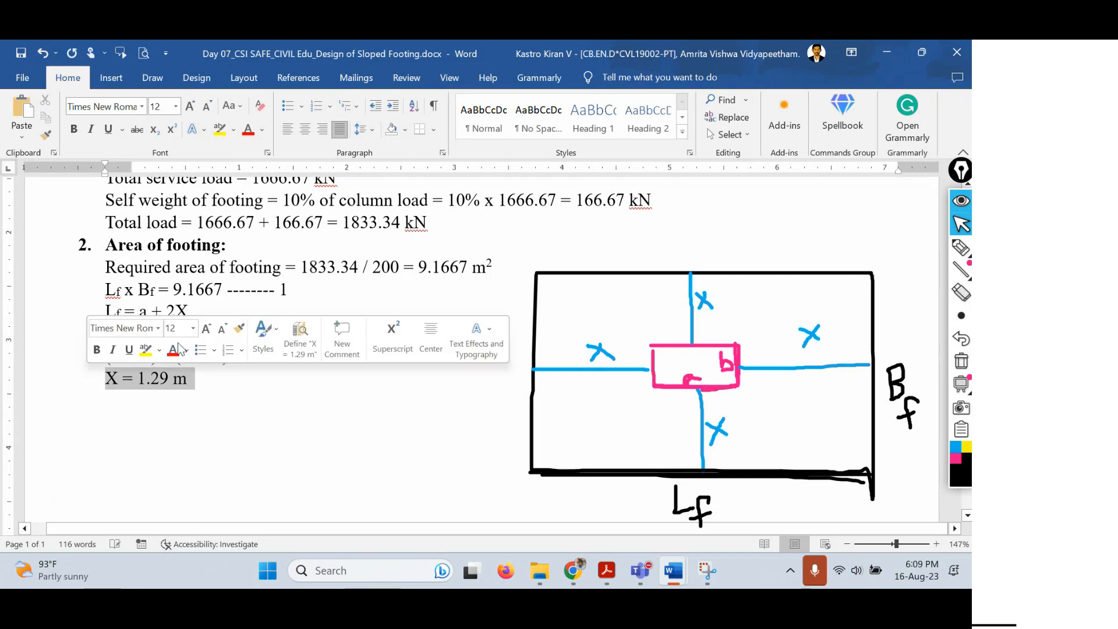
left_click(80, 309)
left_click(58, 333)
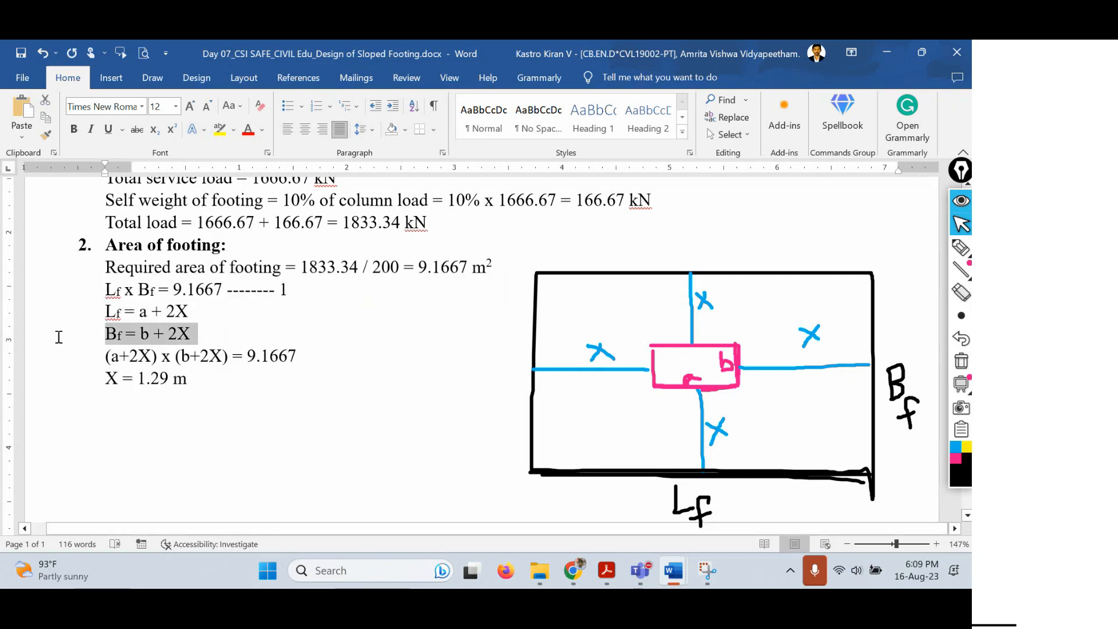
left_click(212, 378)
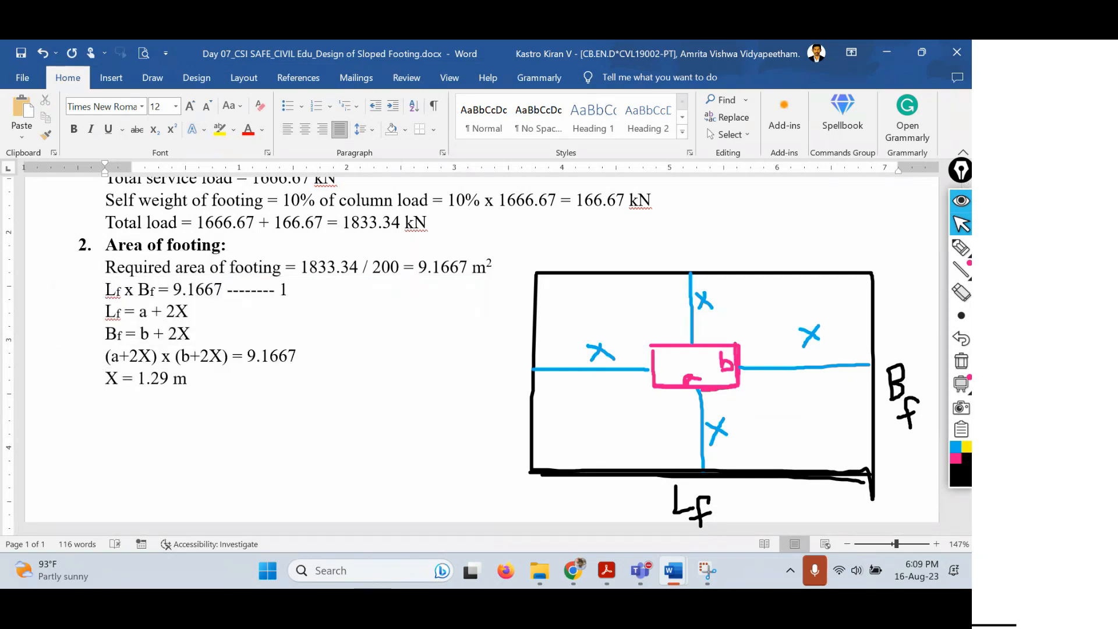
key("Return")
type("Lf =")
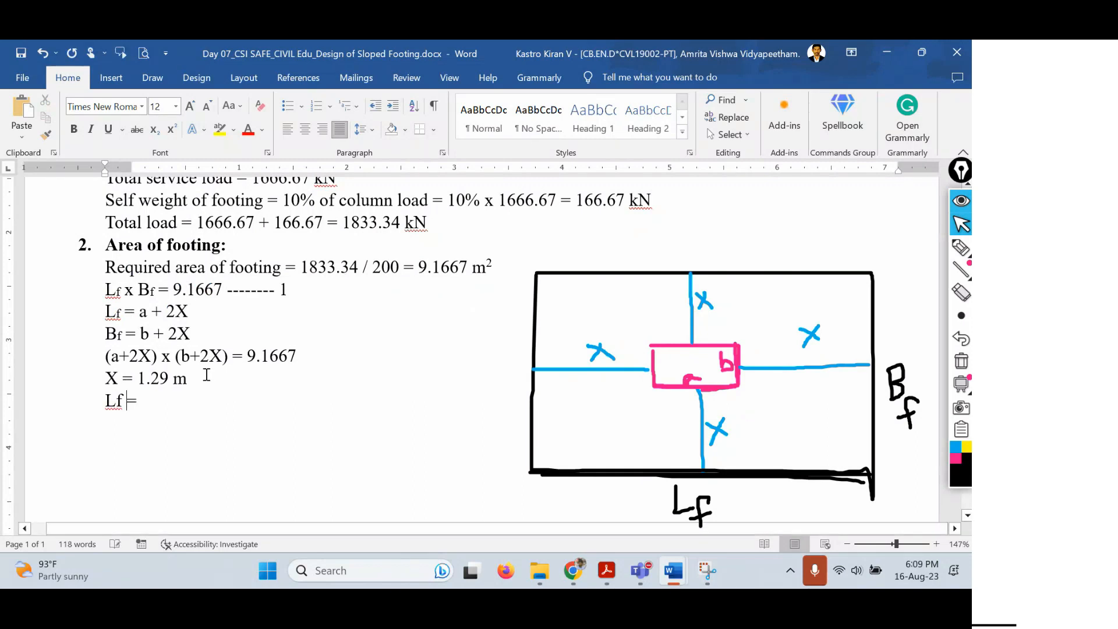
key("ctrl+equal")
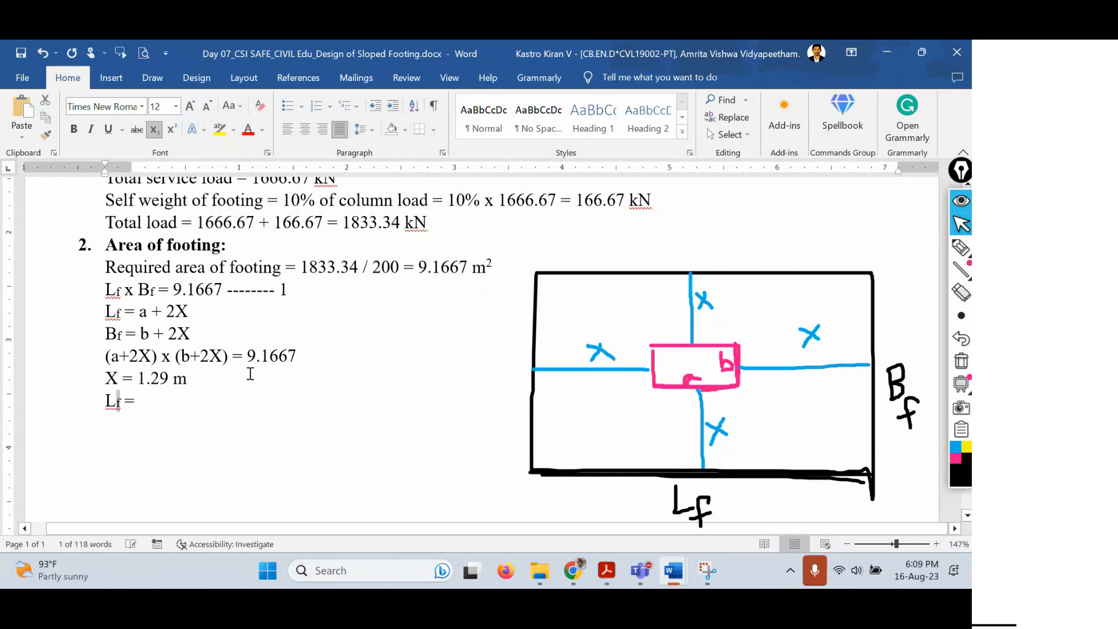
left_click(165, 396)
Check the column size in the problem statement and complete the Lf line with "0.6 + 2x1.29 = 3.18 m = 3.2 m"
scroll(259, 420, "up", 1)
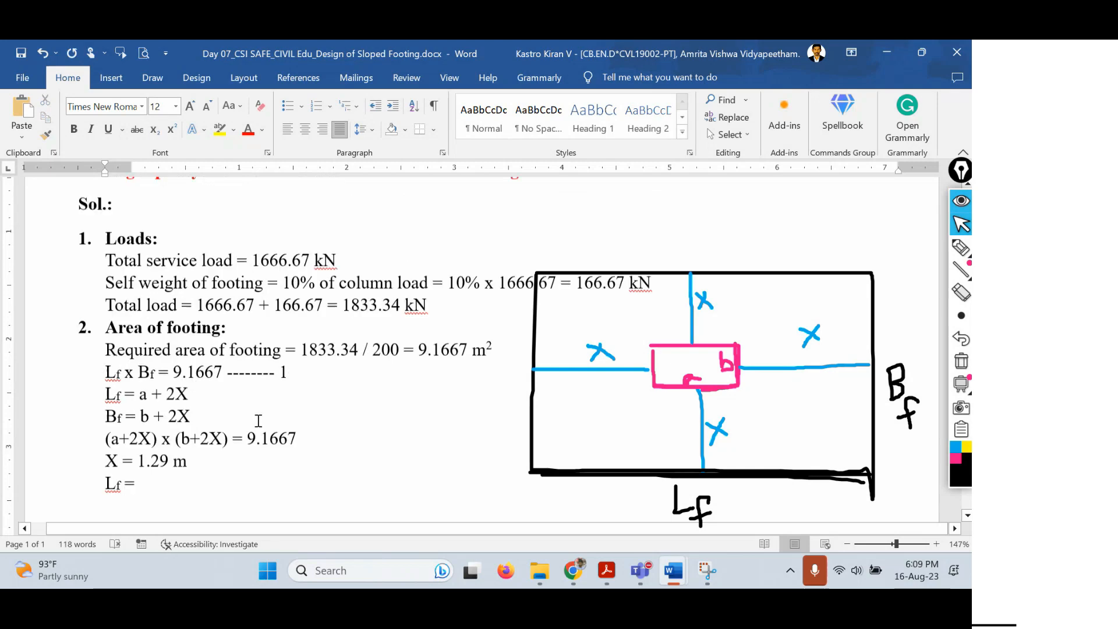
scroll(258, 421, "up", 2)
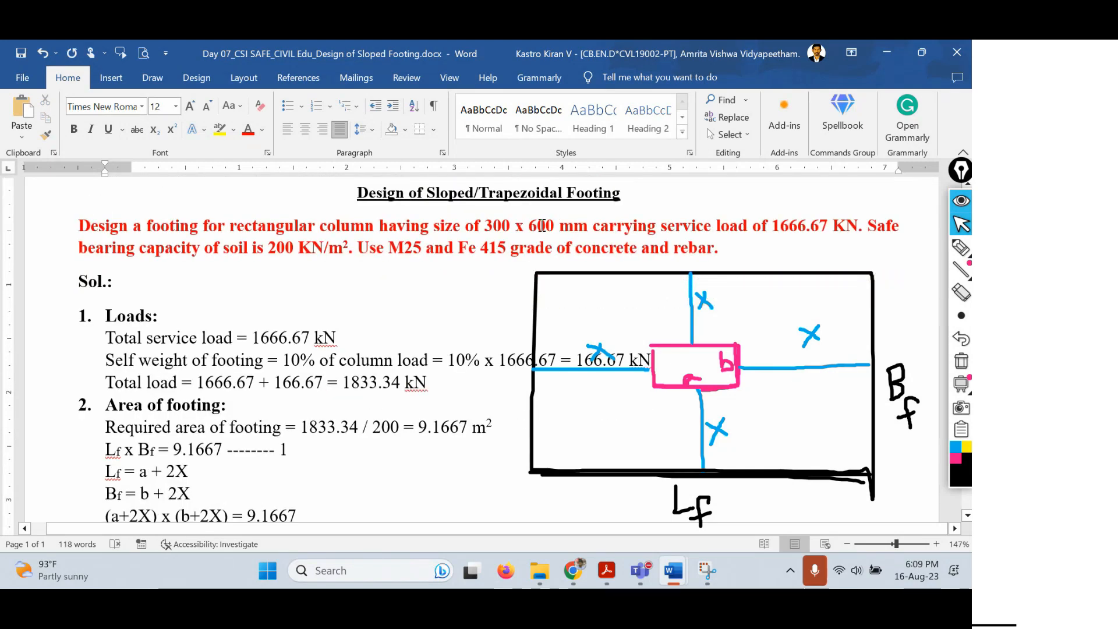
double_click(541, 225)
double_click(497, 226)
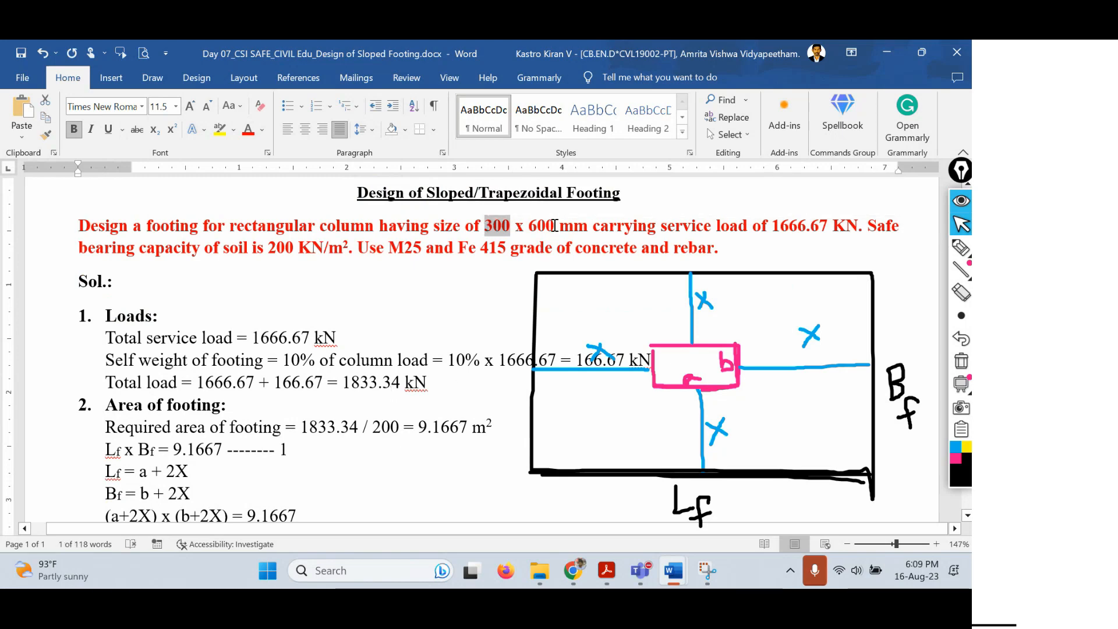
double_click(546, 225)
scroll(336, 403, "down", 2)
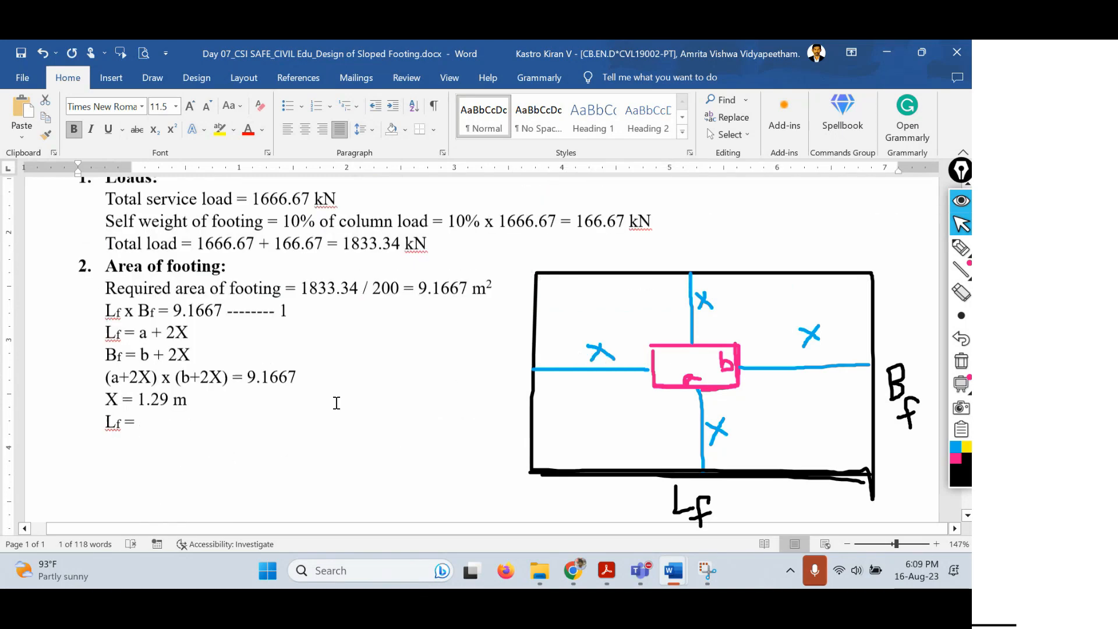
scroll(336, 403, "down", 1)
left_click(165, 397)
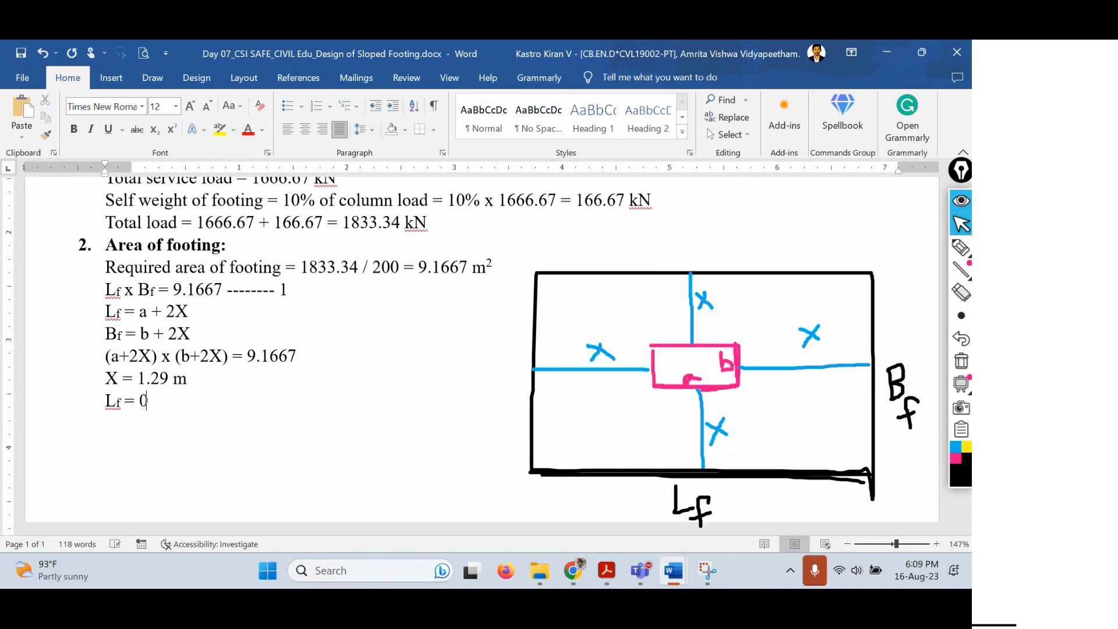
type("0.6 + 2x1.29 = ")
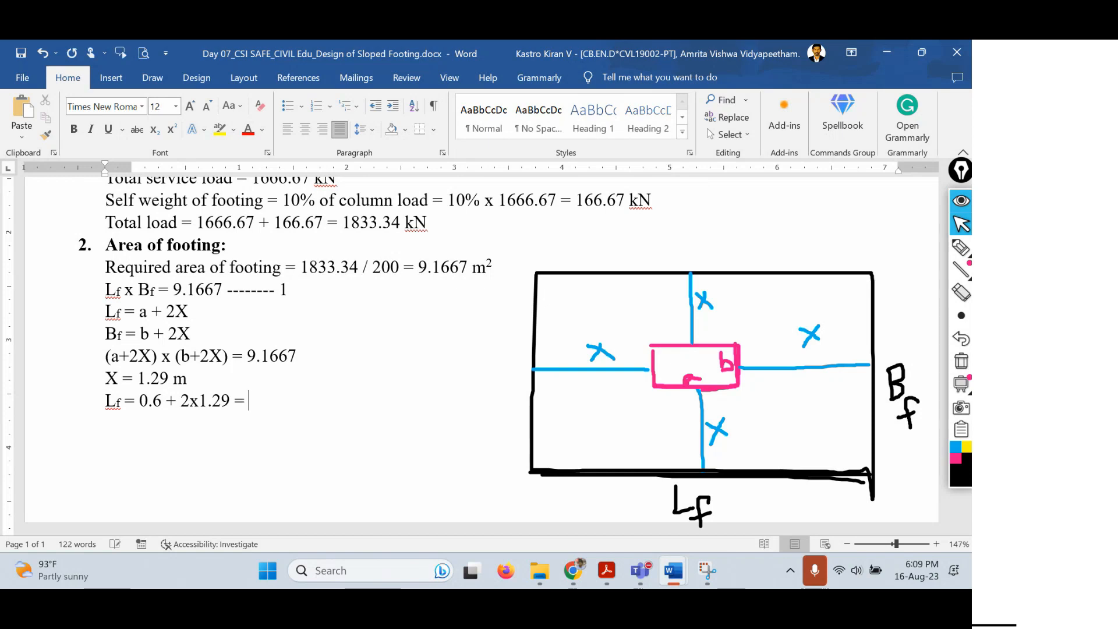
type("3.18 m = 3.2")
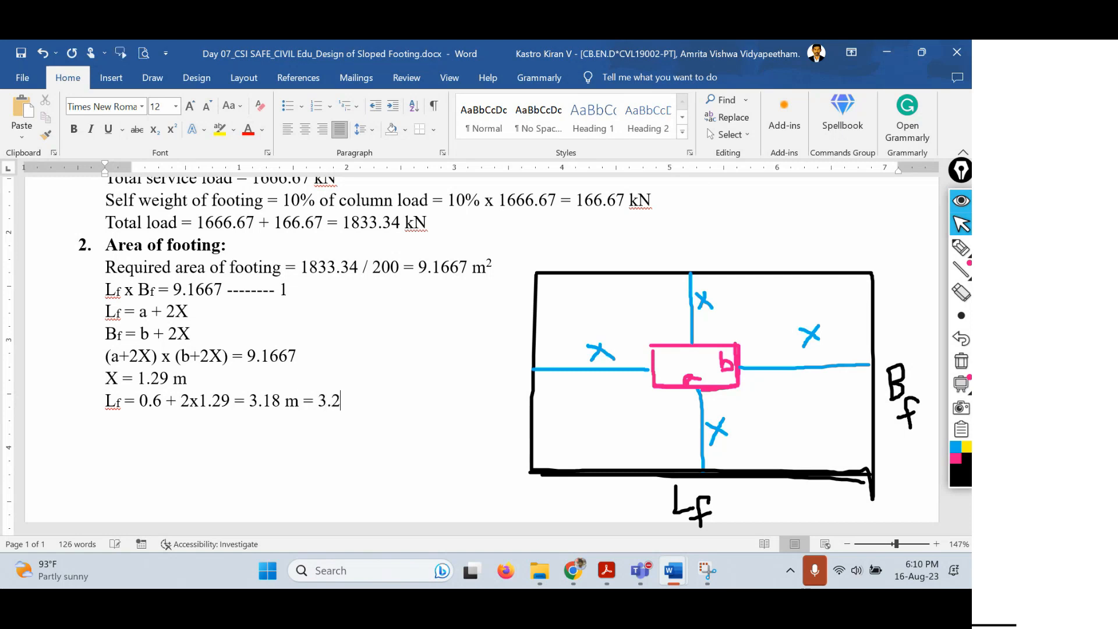
type(" m")
Add "Bf =" on a new line below the Lf calculation, with the letter f as subscript
key("Return")
type("Bf =")
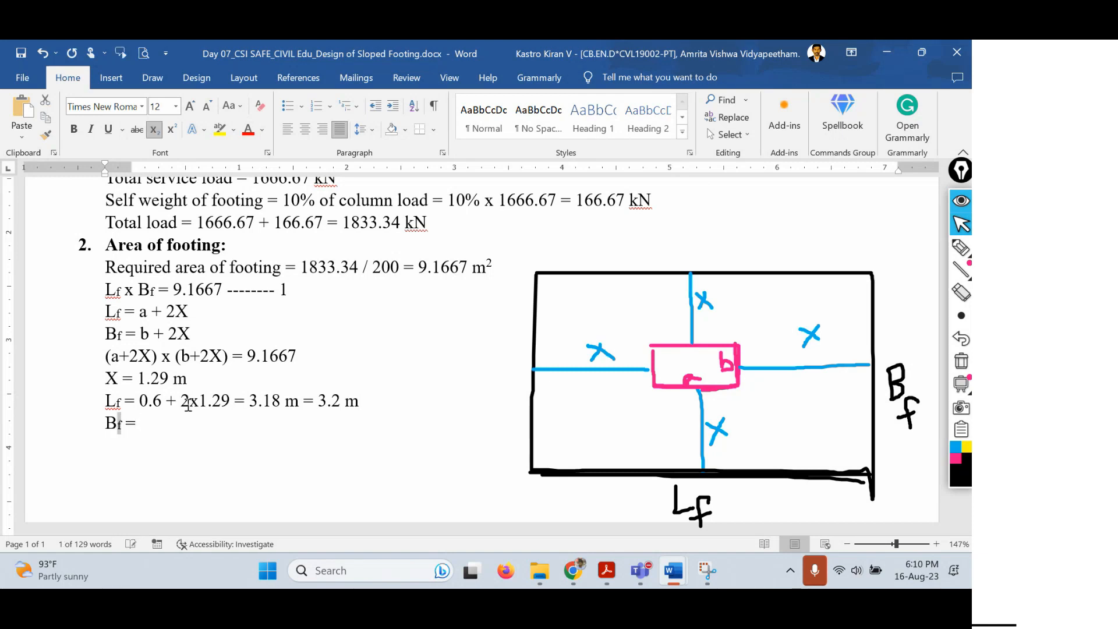
key("ctrl+equal")
key("Right")
key("End")
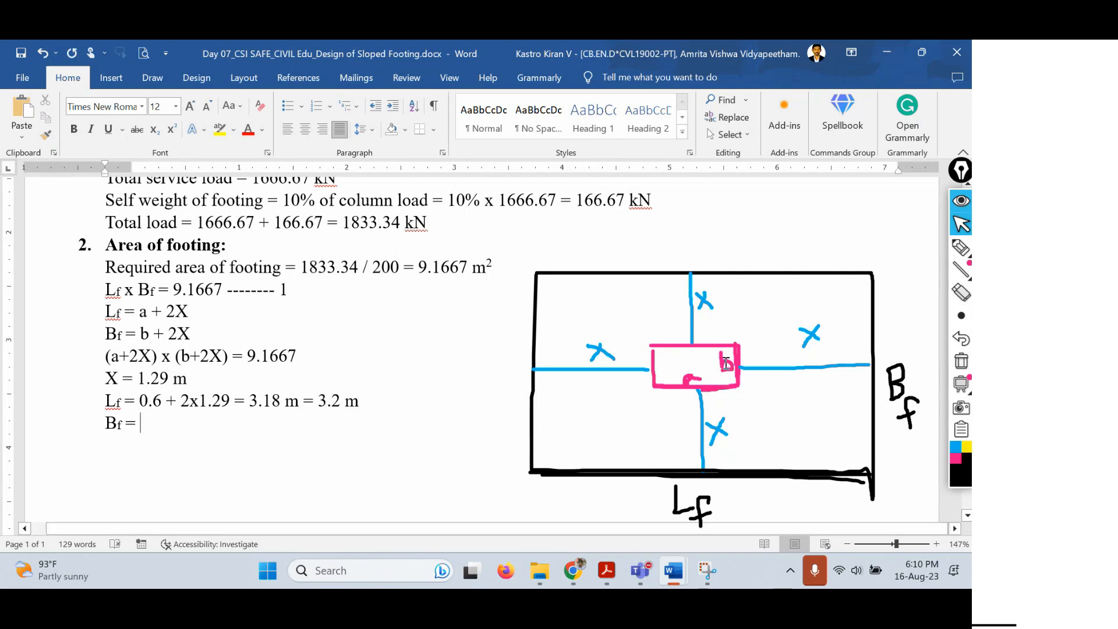
Check the column width in the problem statement and complete the Bf line with "0.3 + 2x1.29 = 2.88 m = 2.9 m"
scroll(585, 282, "up", 5)
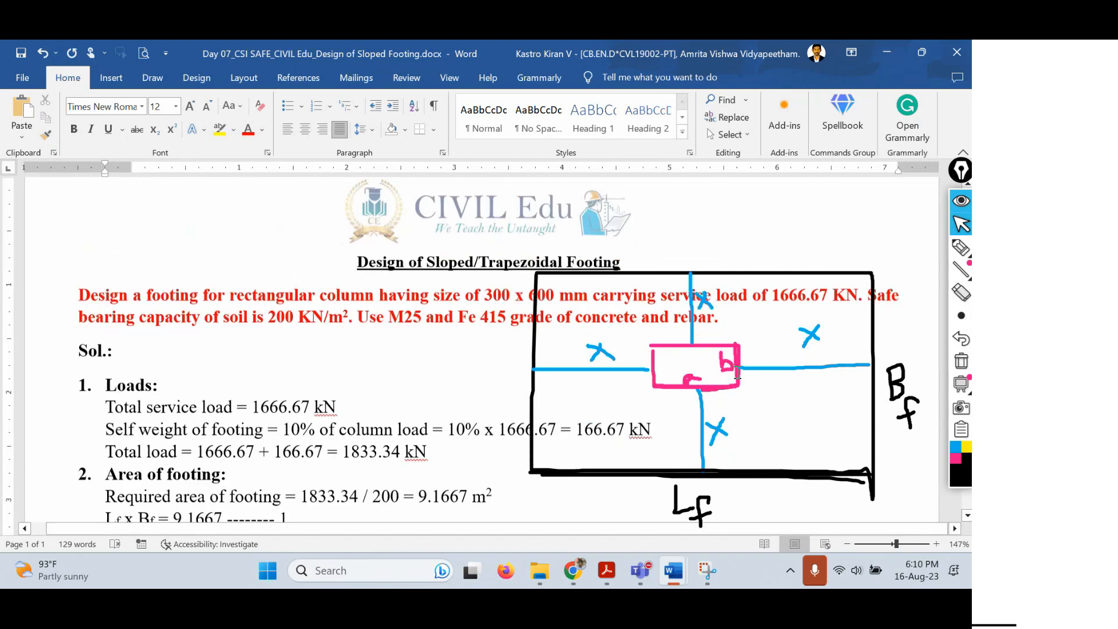
left_click_drag(513, 227, 481, 227)
scroll(260, 356, "down", 2)
scroll(259, 356, "down", 1)
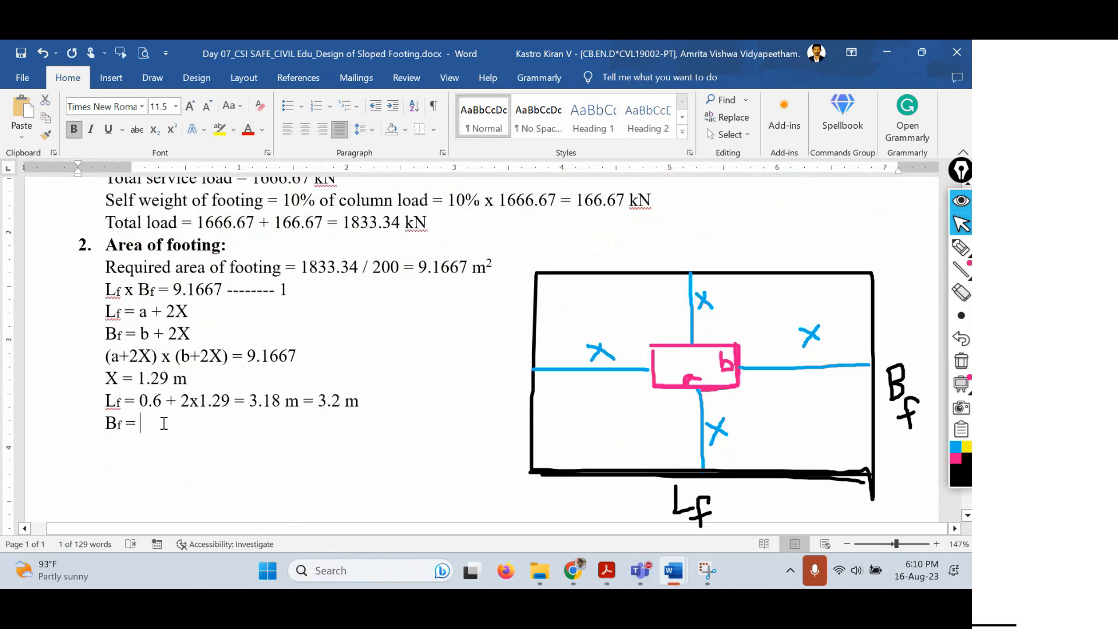
left_click(164, 423)
type("0.3")
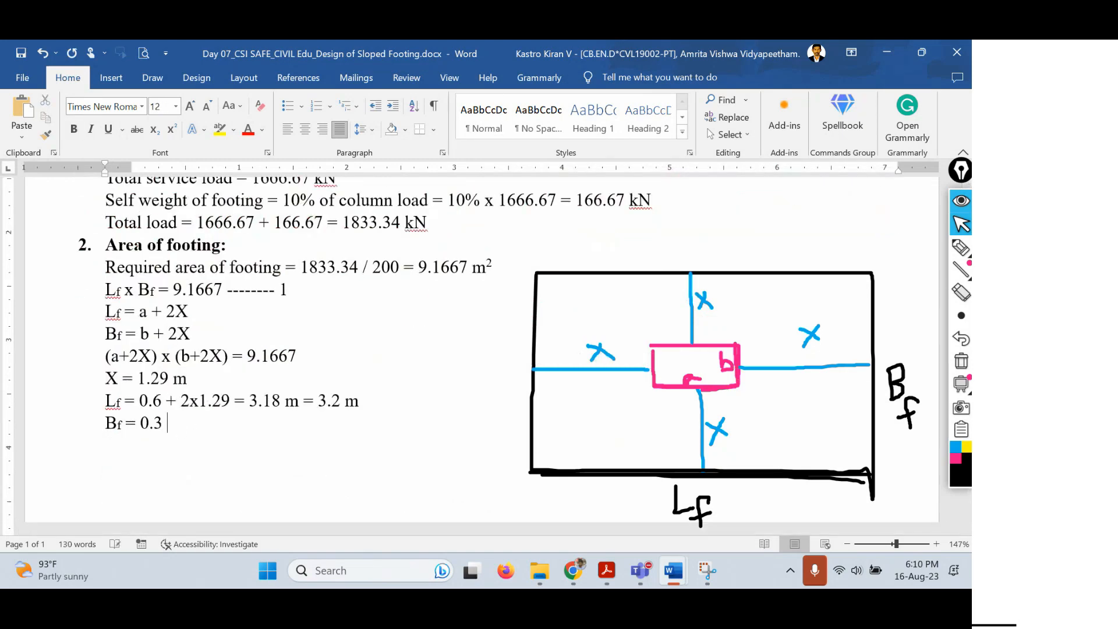
type(" + 2x1.29")
type("= 2.")
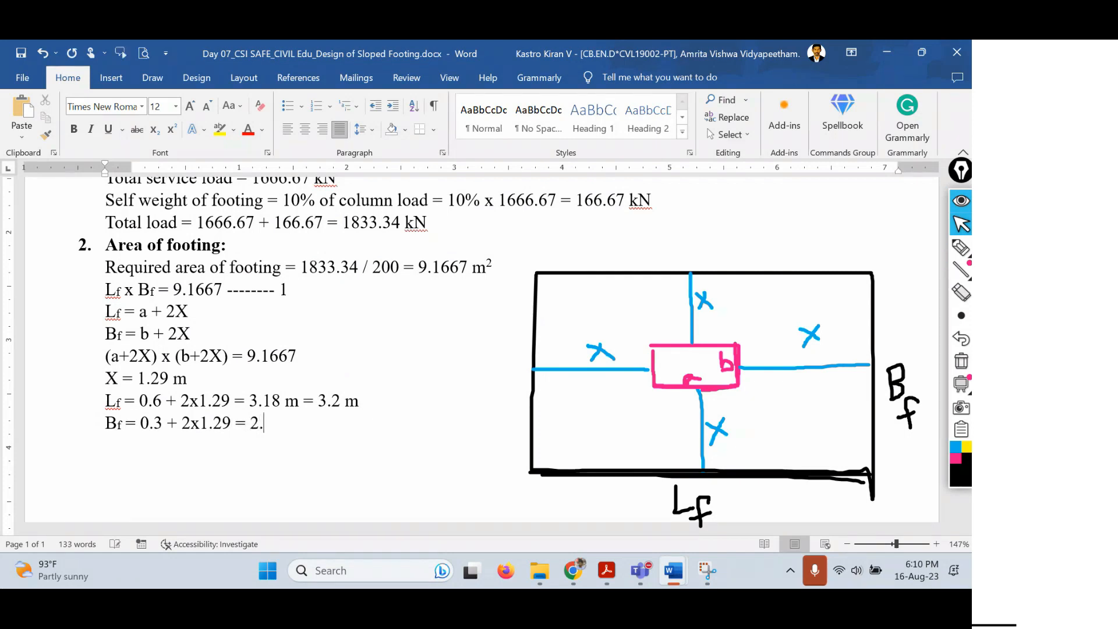
type("88 m = 2.9 m")
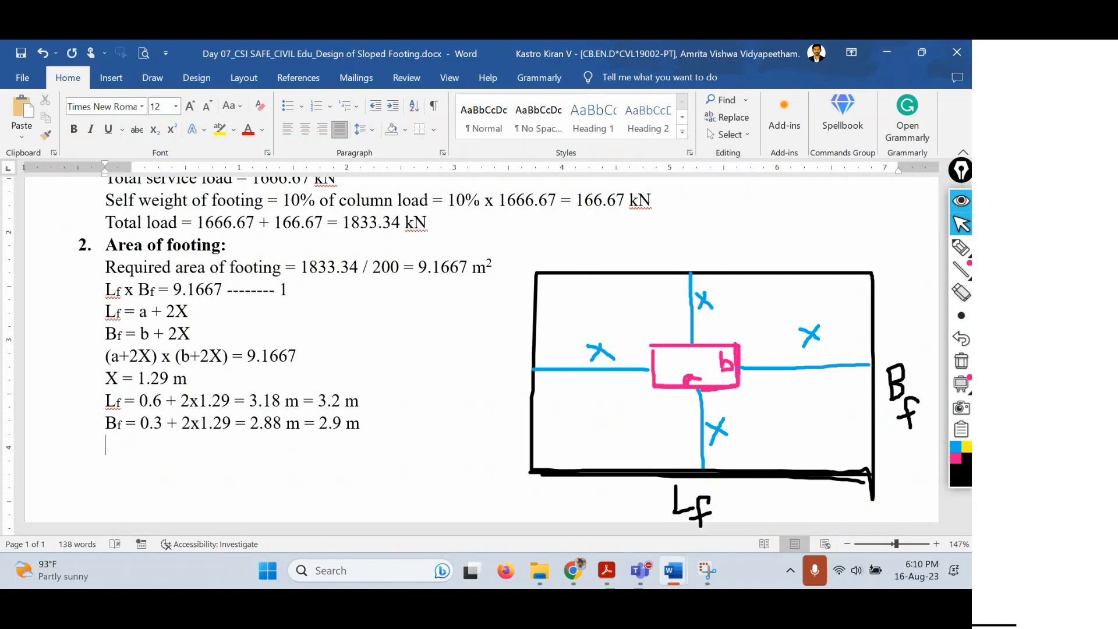
Add the line "Provided area of footing = 3.2 x 2.9 = 9.28 m2" below the Bf calculation
type("provided ")
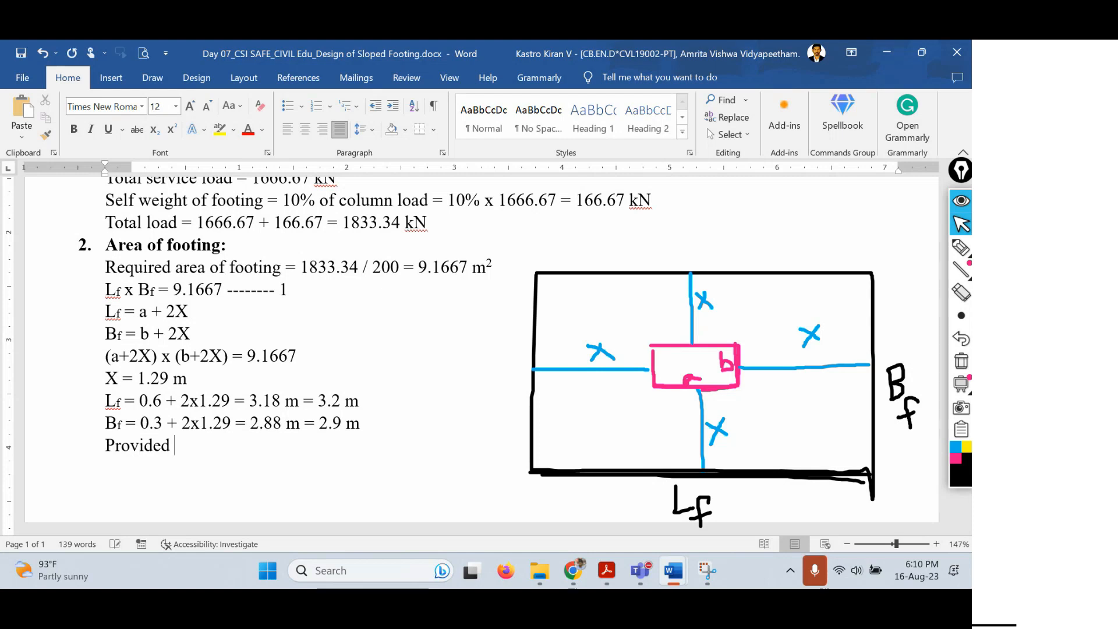
type("area of footing =")
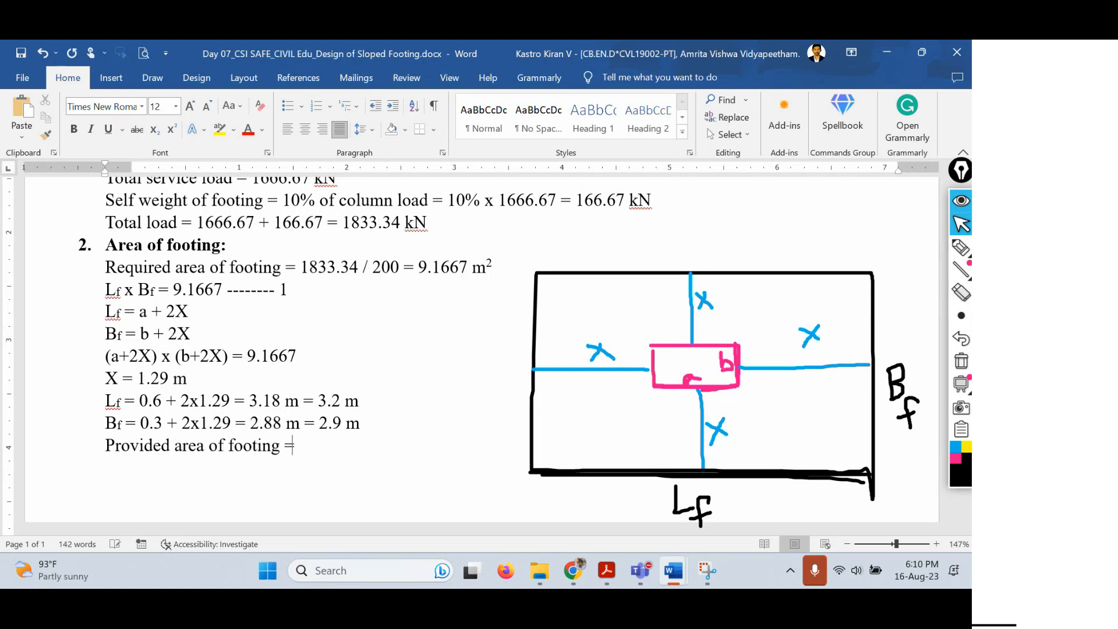
type(" 3.2 x 2.9 = 9.28 m2")
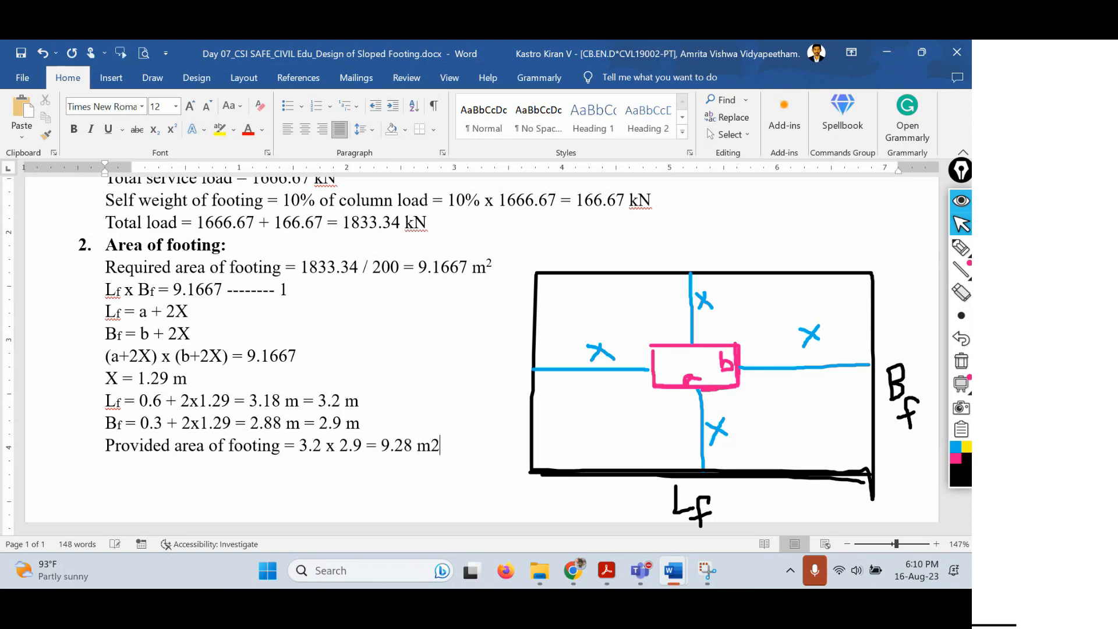
Format the 2 of m2 in the provided footing area line as superscript
key("shift+Left")
key("ctrl+equal")
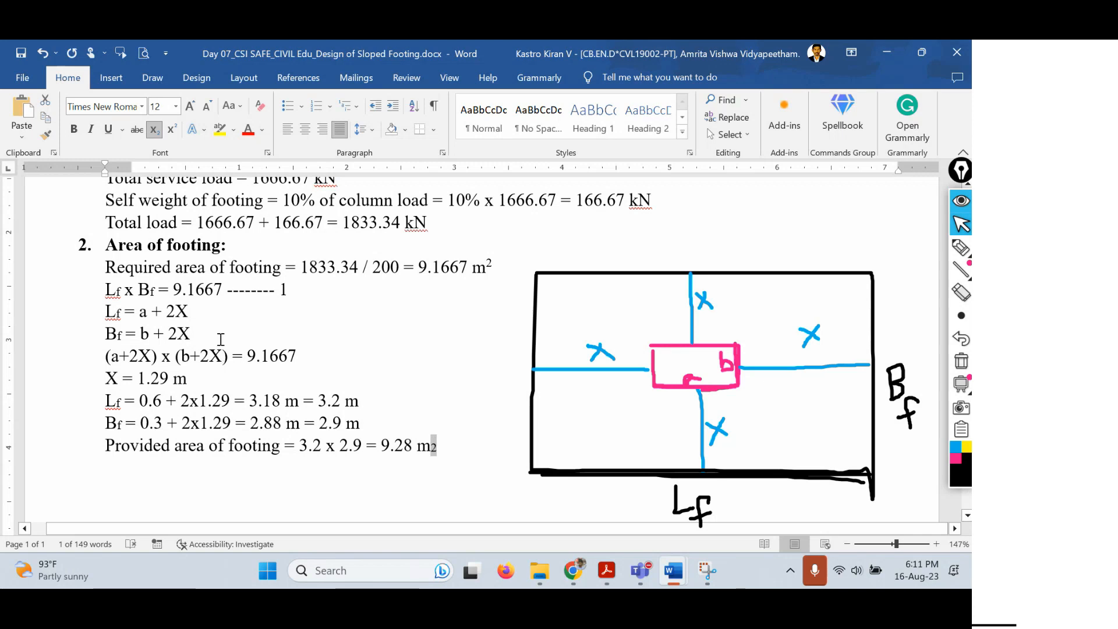
double_click(458, 270)
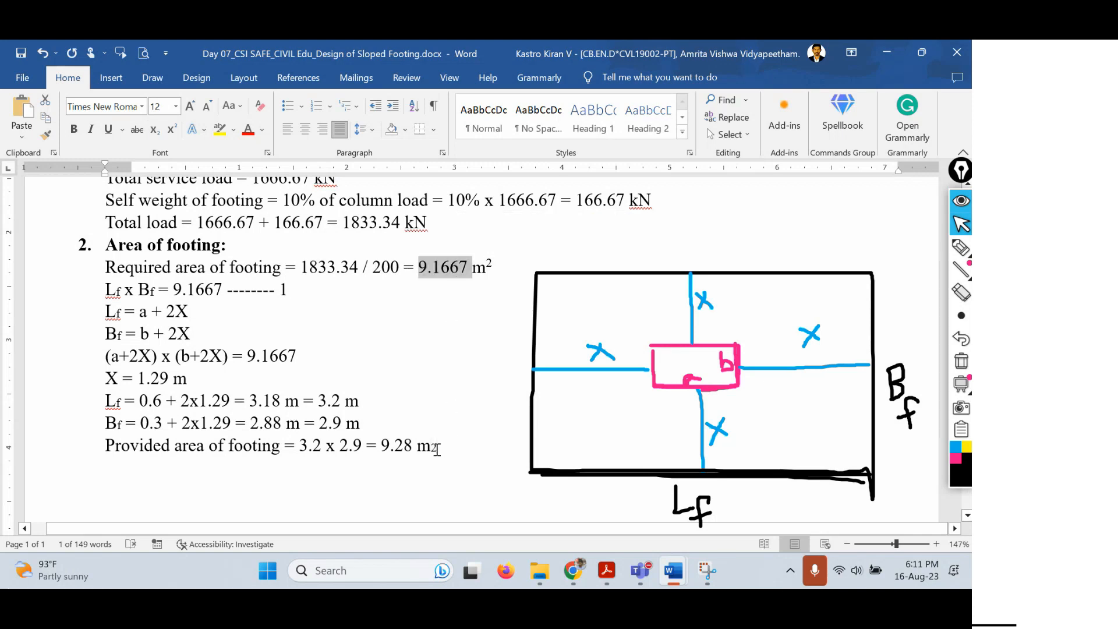
left_click_drag(439, 447, 434, 447)
key("ctrl+equal")
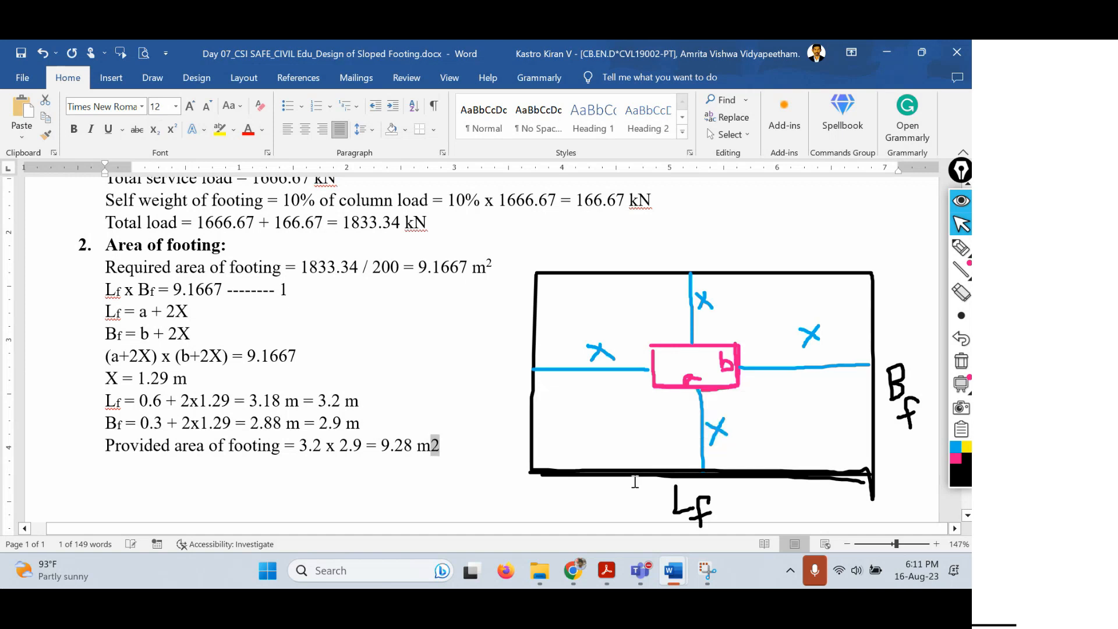
key("ctrl+shift+equal")
left_click(446, 450)
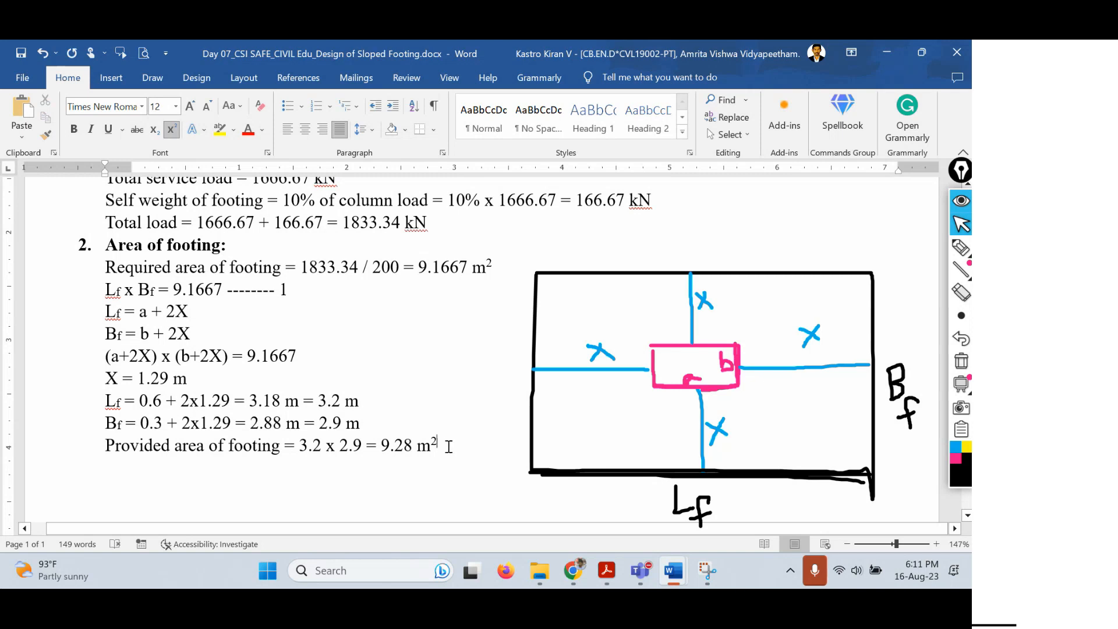
left_click_drag(448, 447, 386, 456)
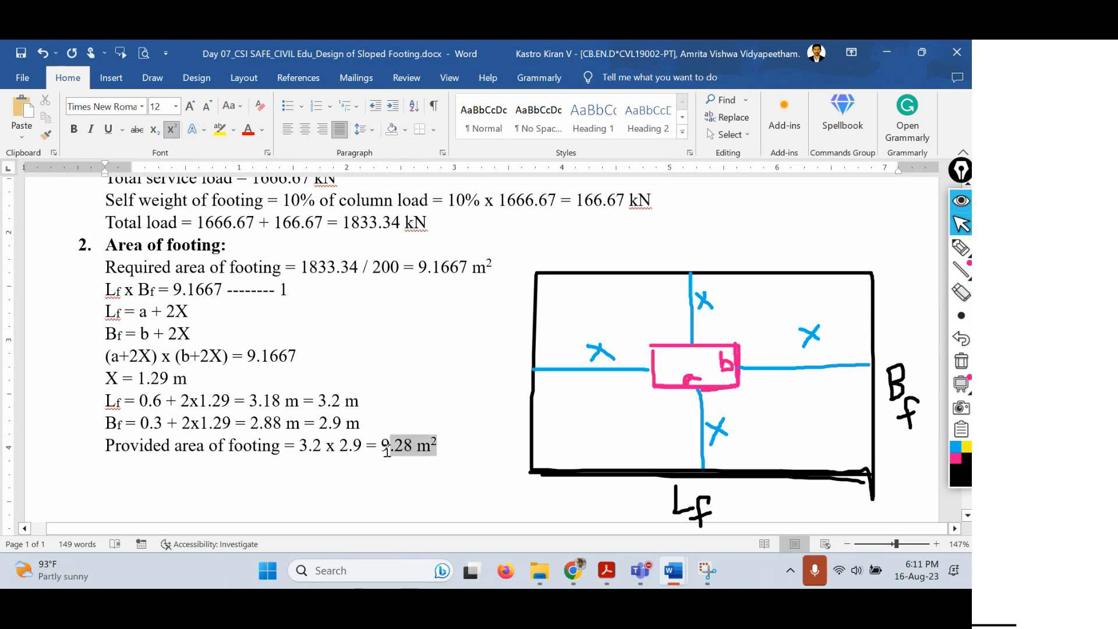
Add the bold numbered heading "3. Upward soil pressure:" below the provided footing area line
left_click(447, 468)
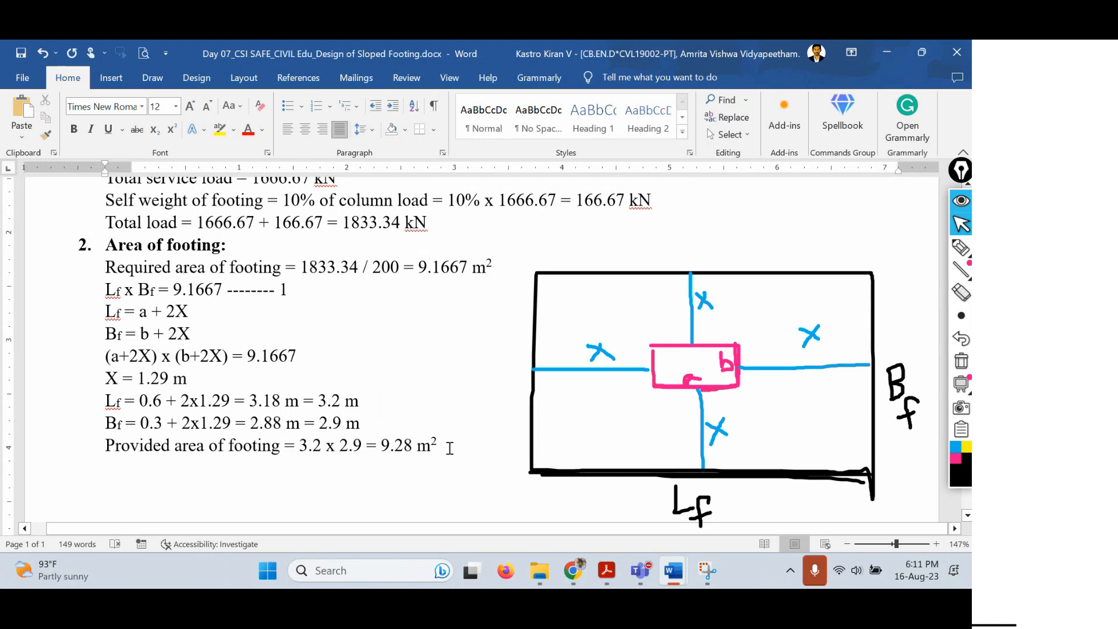
key("ctrl+b")
type("3. ")
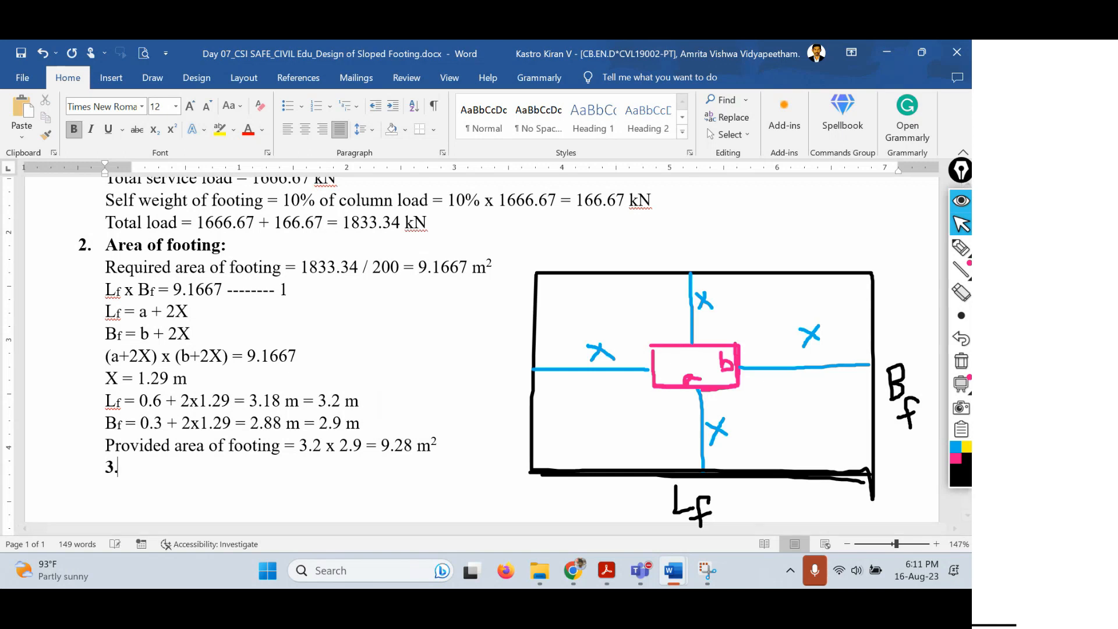
type("upwa")
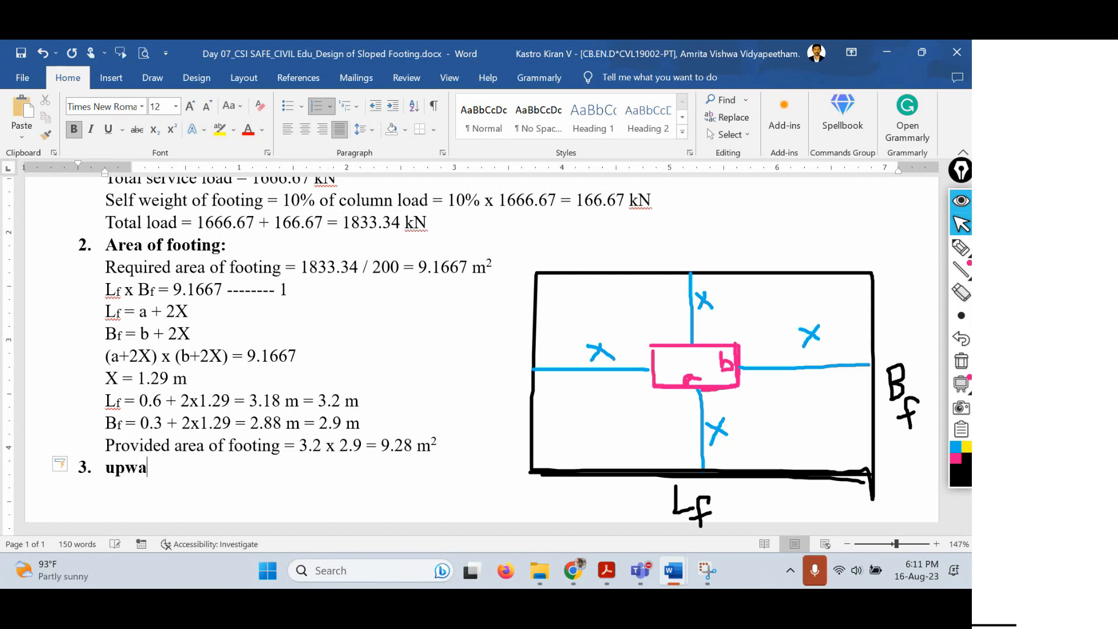
type("rd soil;")
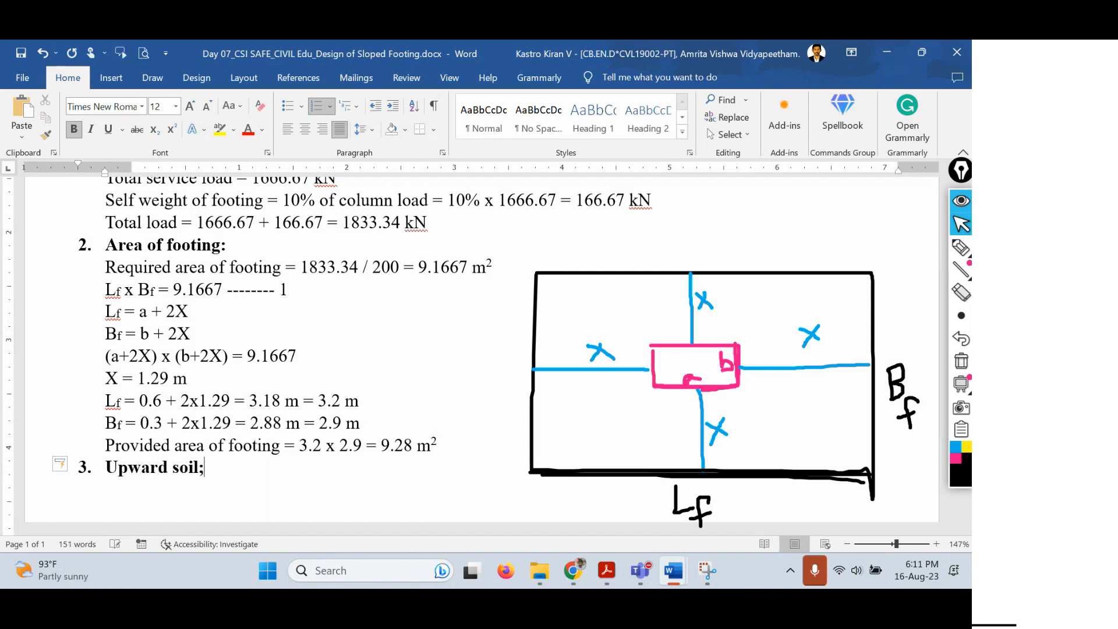
key("BackSpace")
type("pressure")
key("Return")
key("BackSpace")
key("BackSpace")
key("BackSpace")
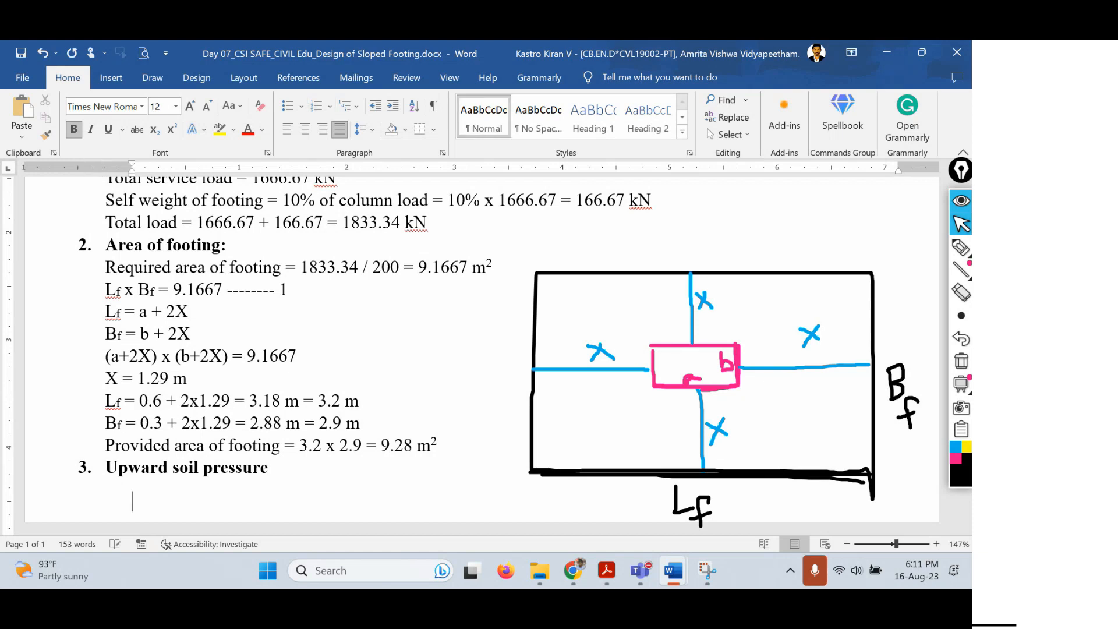
type(":")
key("Return")
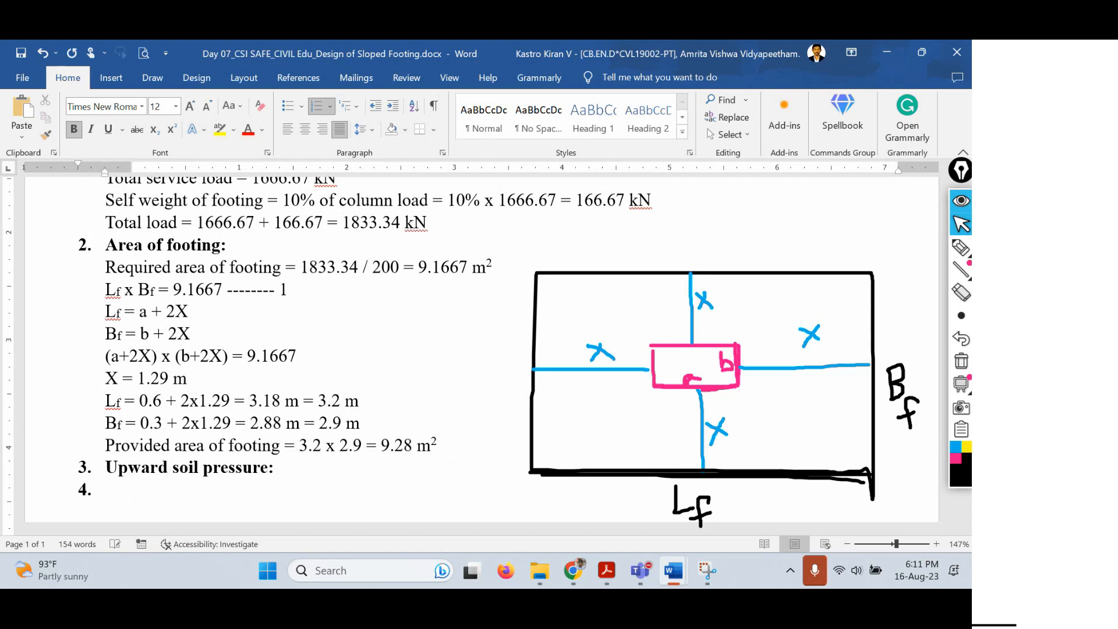
Start an unnumbered, non-bold line "w =" under the Upward soil pressure heading
key("BackSpace")
type("w")
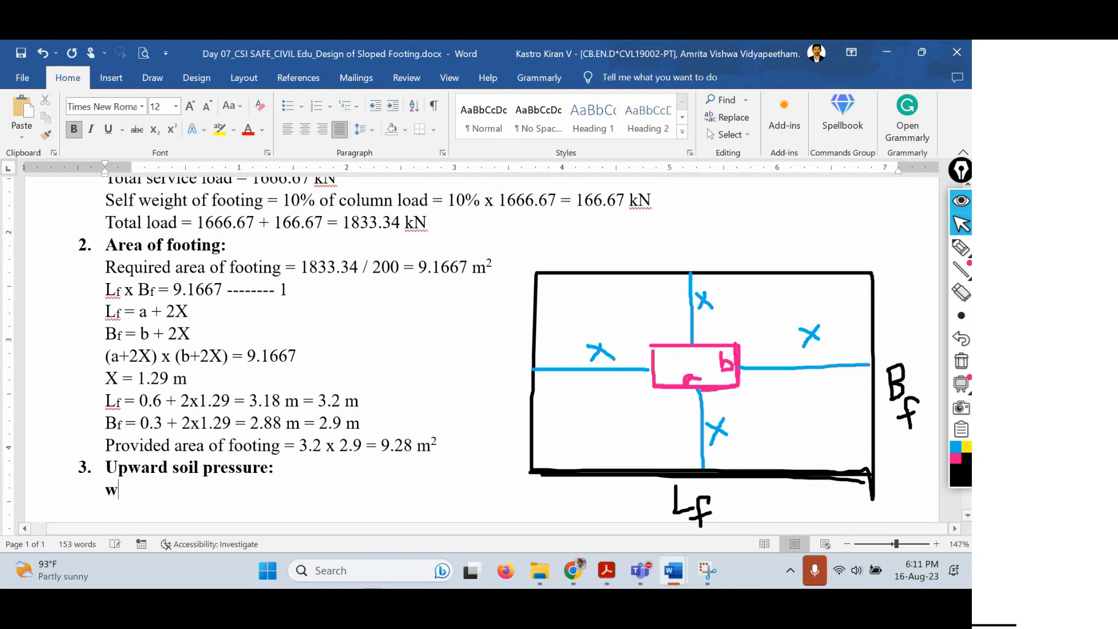
key("BackSpace")
key("ctrl+b")
type("W")
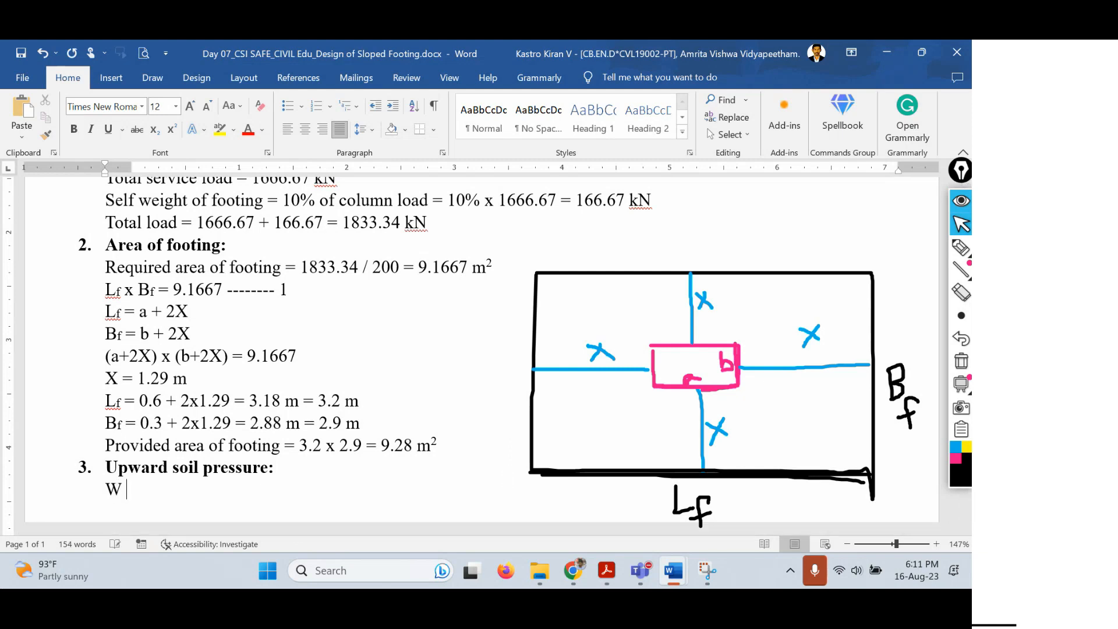
key("BackSpace")
key("BackSpace")
type("w =")
Check the service load in the Loads section and enter 1666.67 after "w ="
scroll(506, 482, "down", 1)
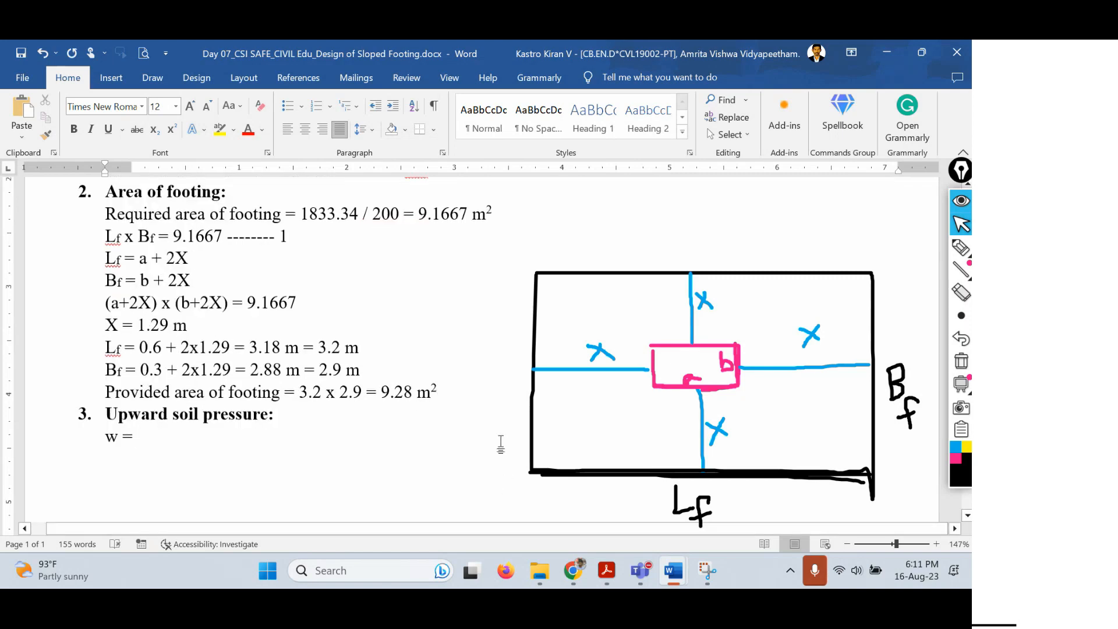
scroll(420, 415, "up", 1)
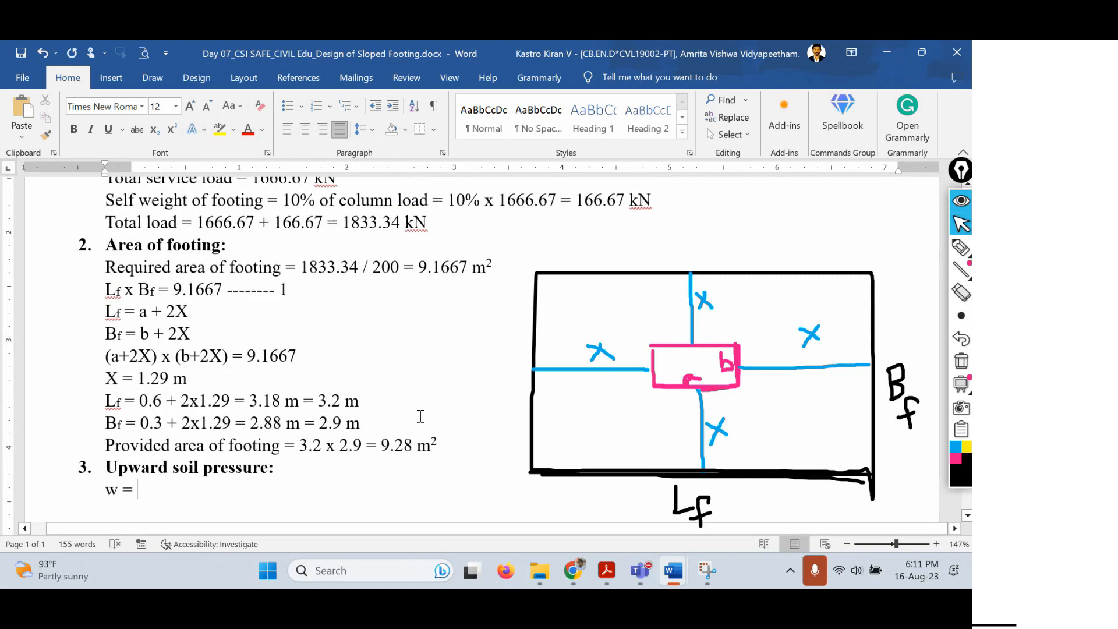
left_click_drag(685, 197, 585, 198)
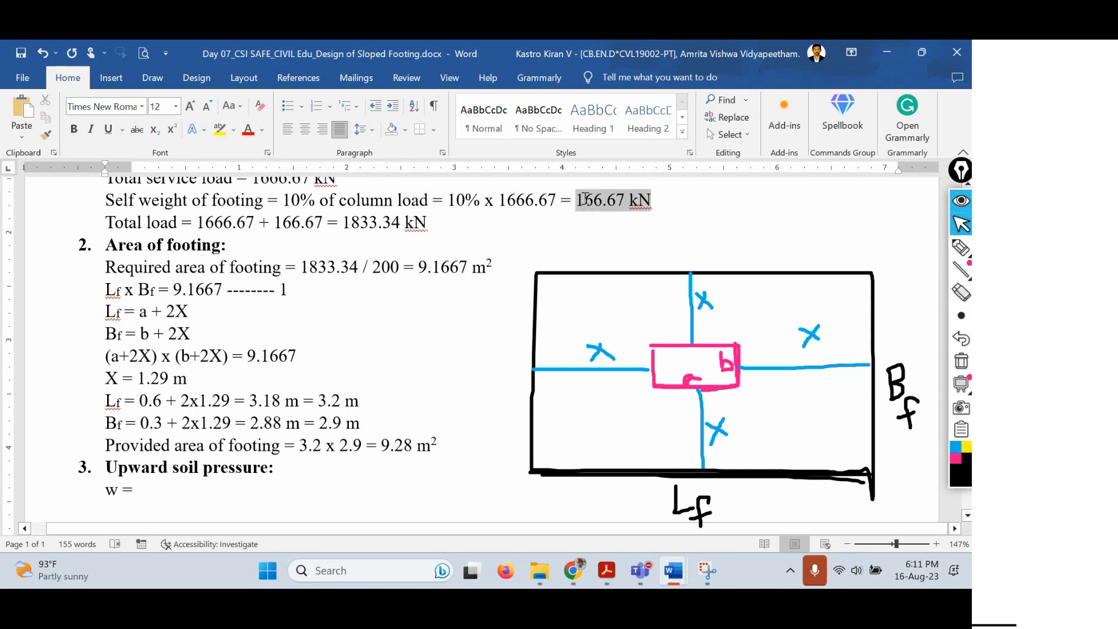
scroll(385, 291, "up", 1)
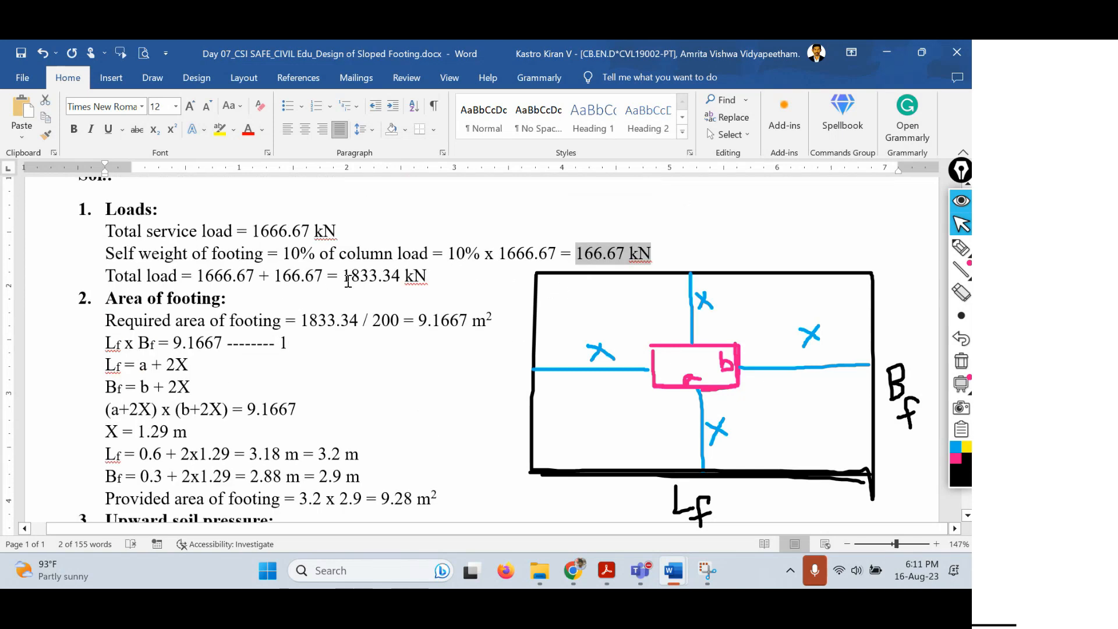
left_click_drag(344, 232, 252, 231)
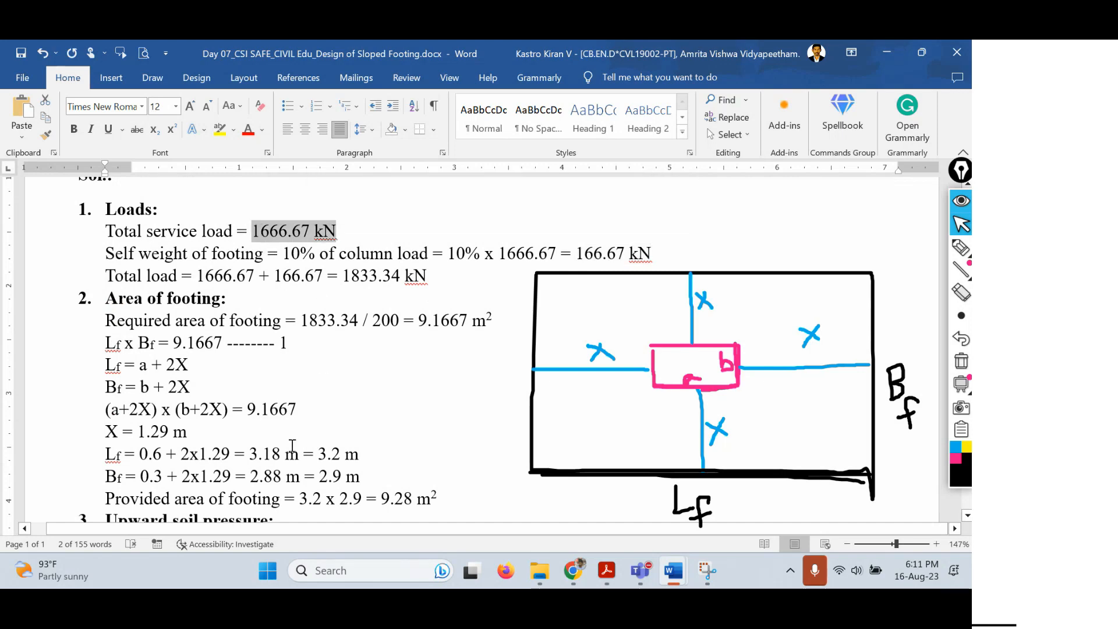
scroll(222, 465, "down", 2)
left_click(248, 444)
type("1666.67")
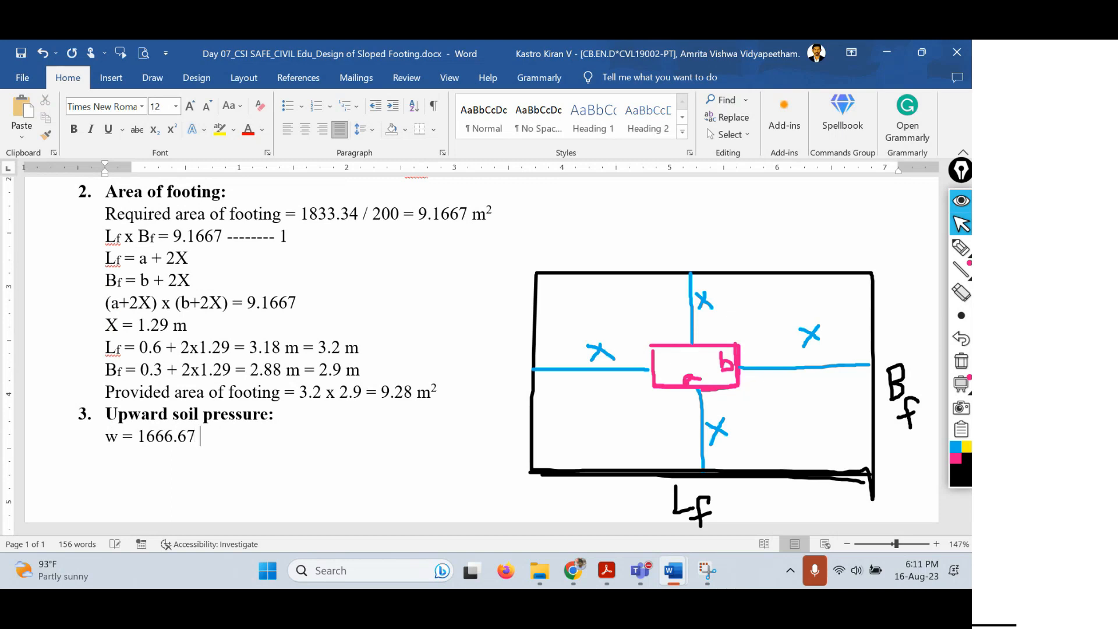
Complete the w line by dividing by the provided footing area: "/ 9.28 = 179.59 kN/m2"
type(" /")
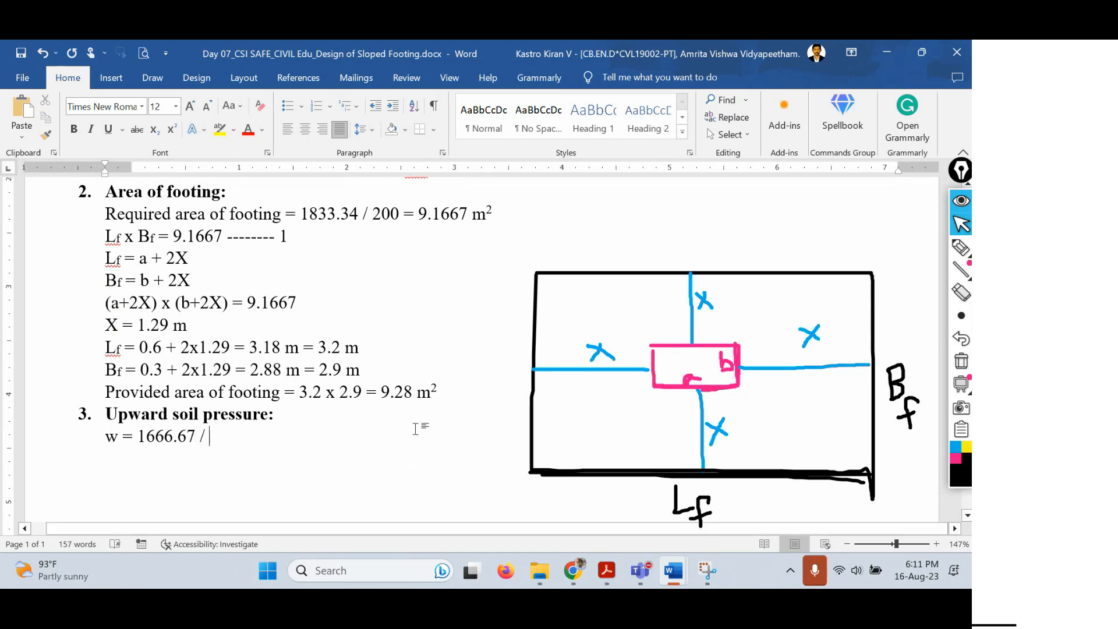
left_click_drag(438, 392, 395, 392)
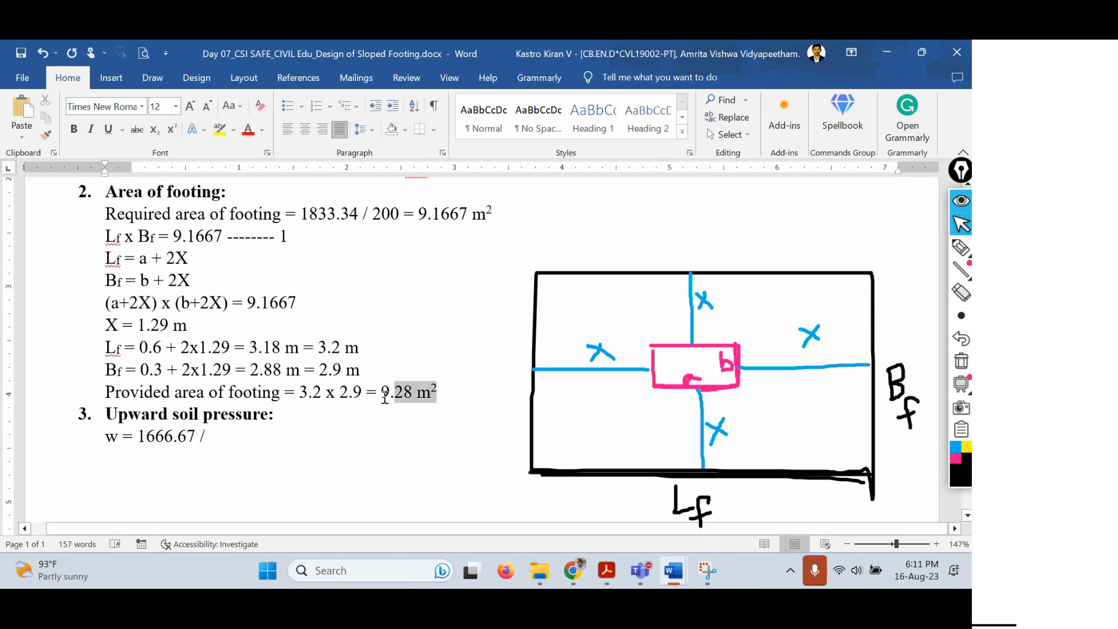
left_click(236, 435)
type("9.28 ")
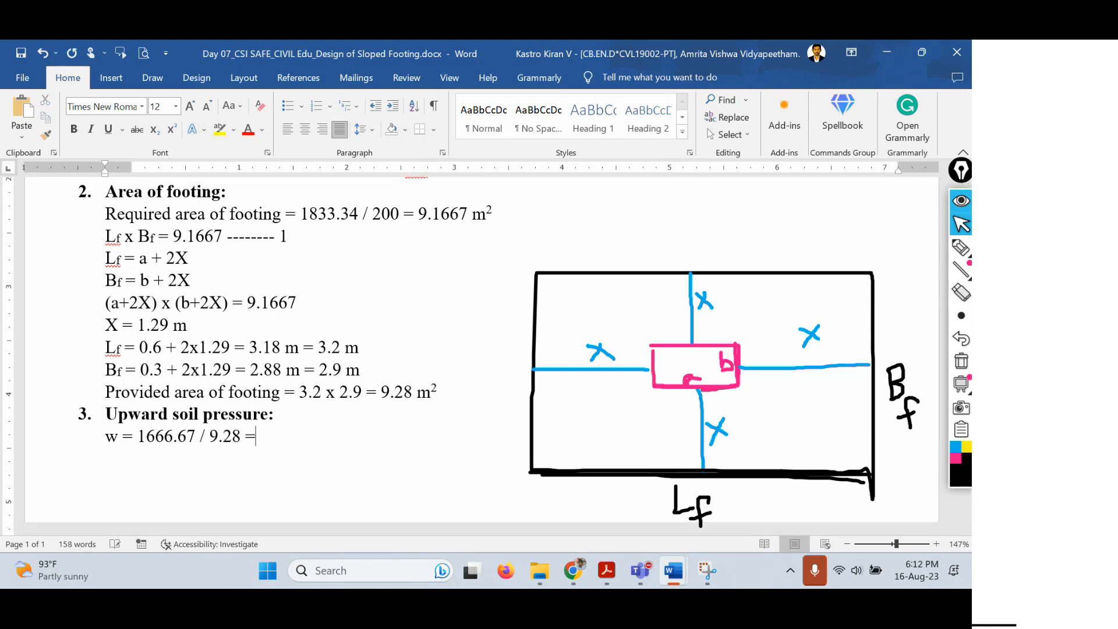
type("= 179.59 kN.")
key("BackSpace")
type("/m2")
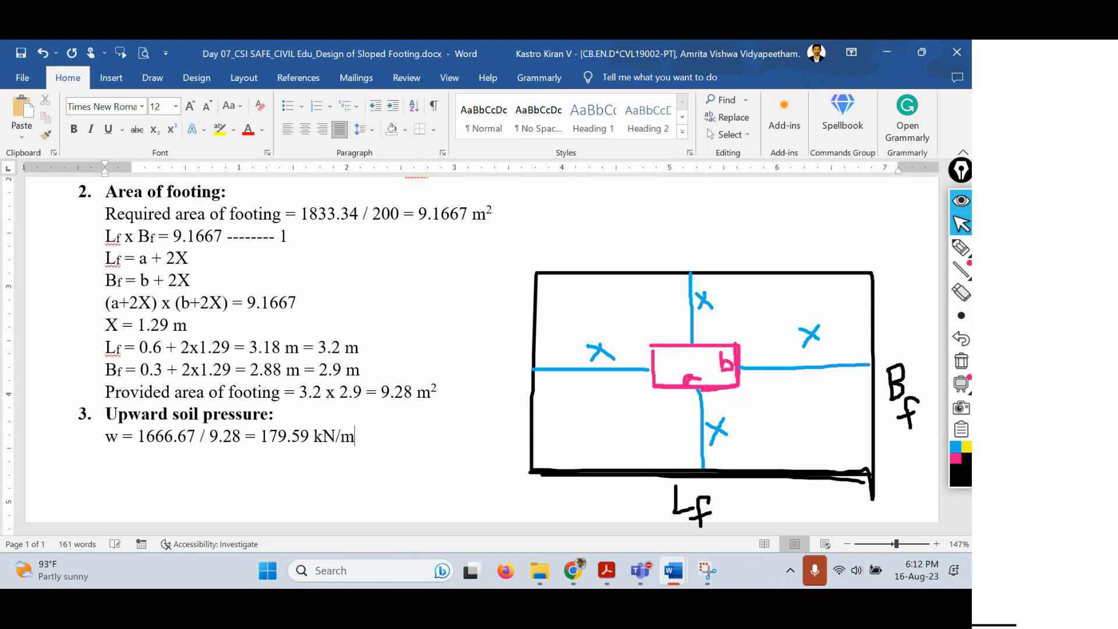
Format the 2 of kN/m2 in the w line as superscript and start a new line in normal text
key("shift+Left")
key("ctrl+equal")
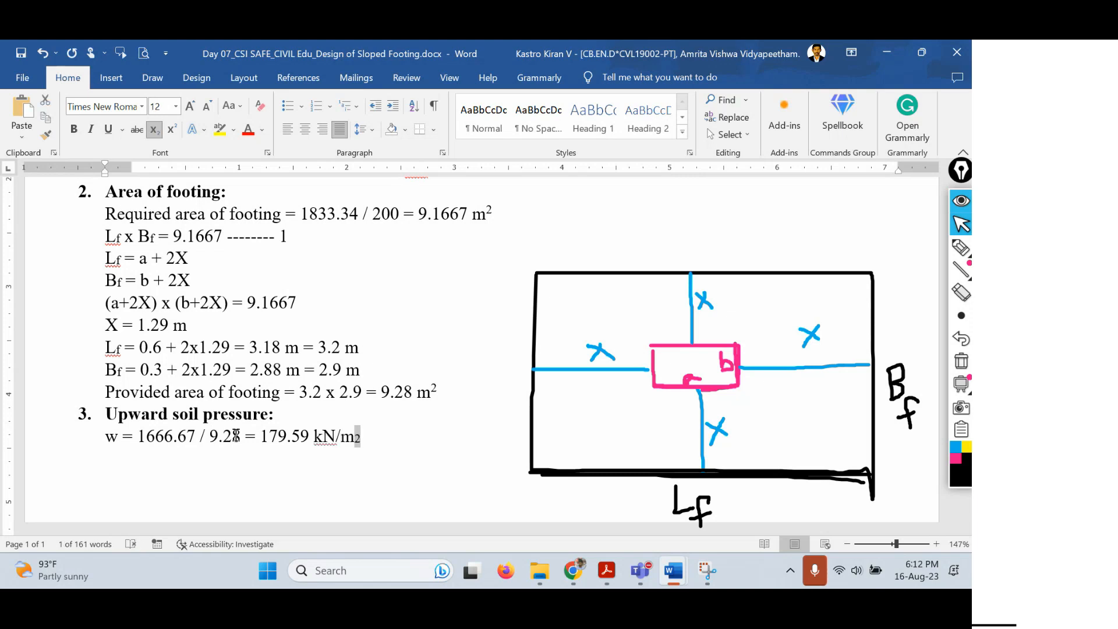
key("ctrl+shift+equal")
key("Right")
key("Return")
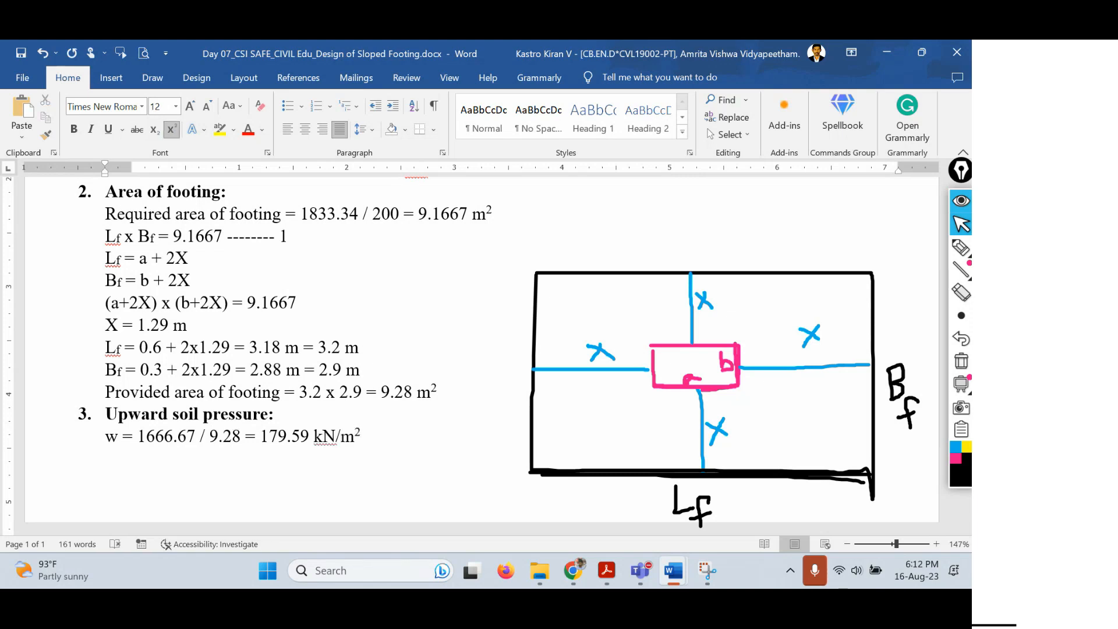
key("ctrl+shift+equal")
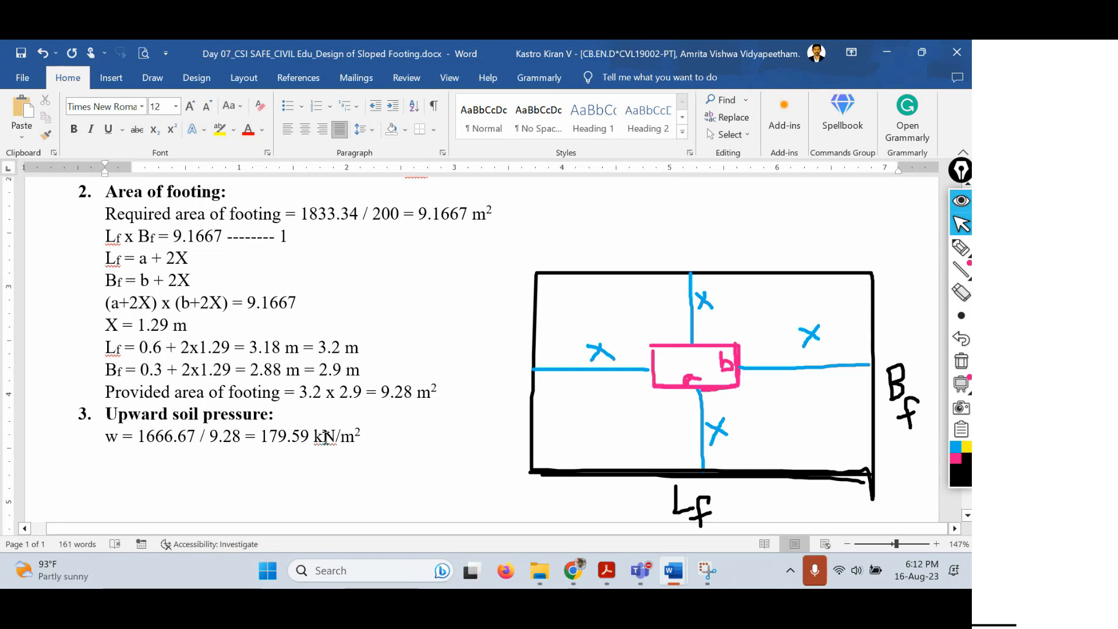
Clear the footing sketch drawn over the document and collapse the annotation tools
scroll(224, 416, "down", 3)
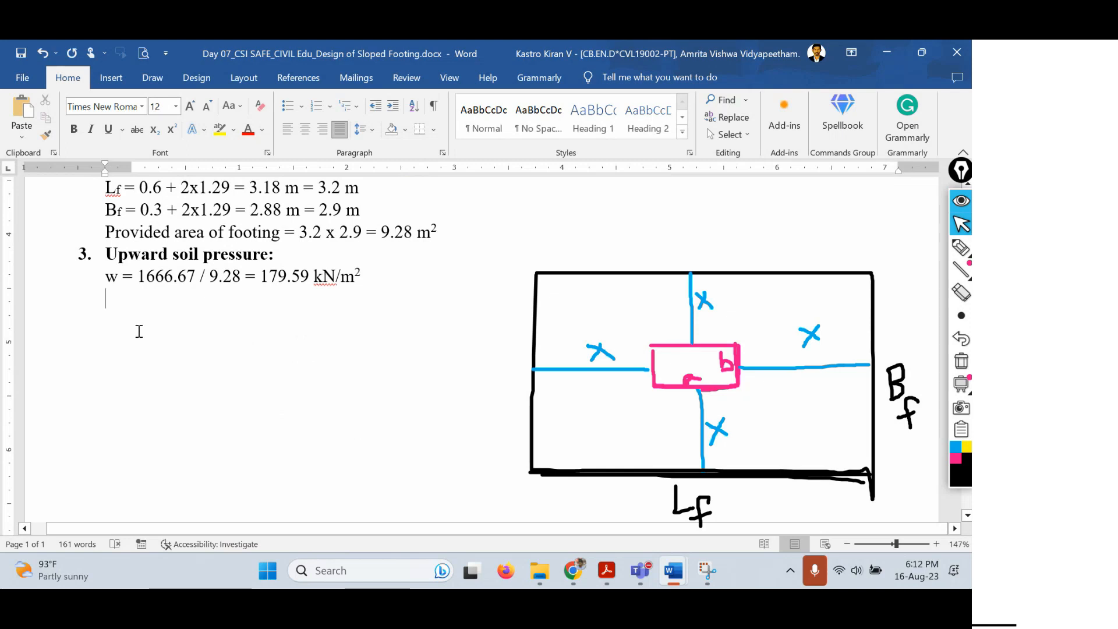
left_click(961, 361)
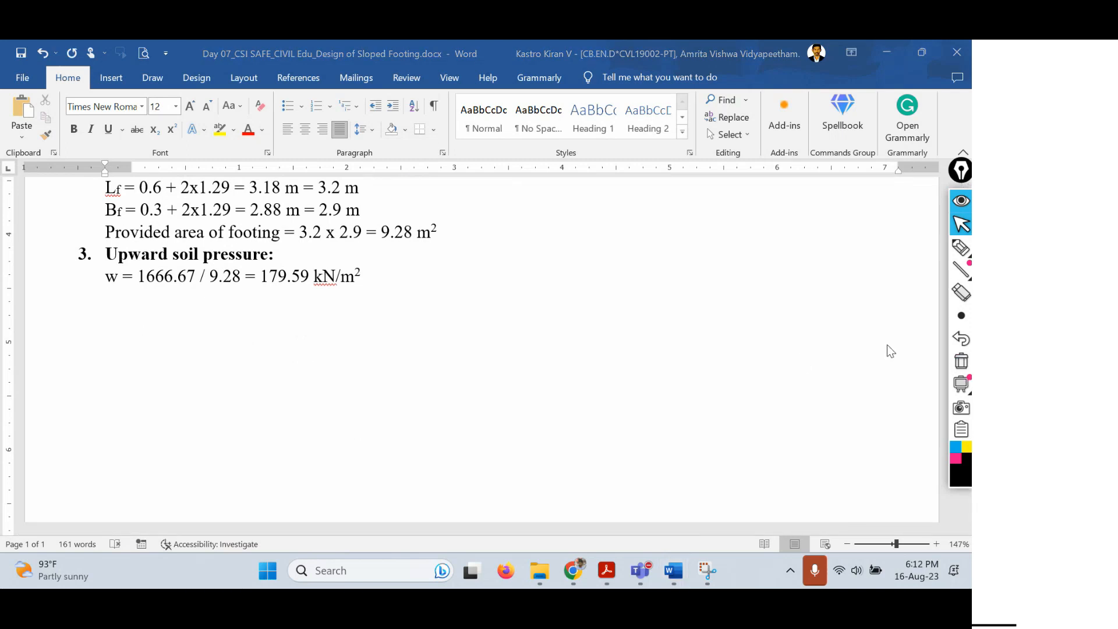
left_click(961, 201)
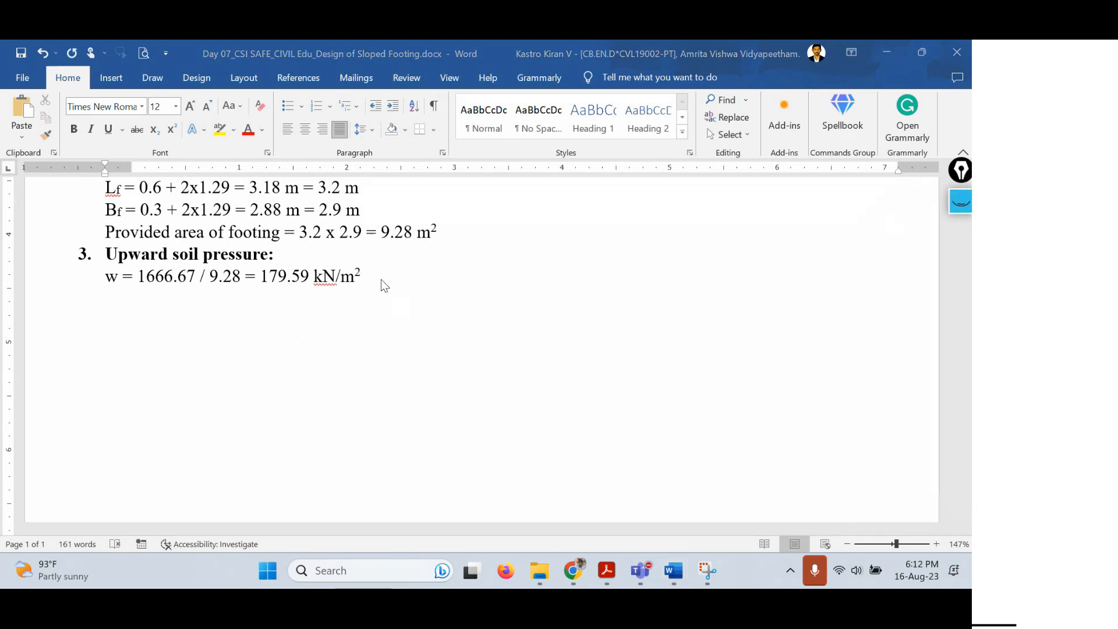
Begin a sentence below the w calculation with "while designing the sloped"
left_click(438, 287)
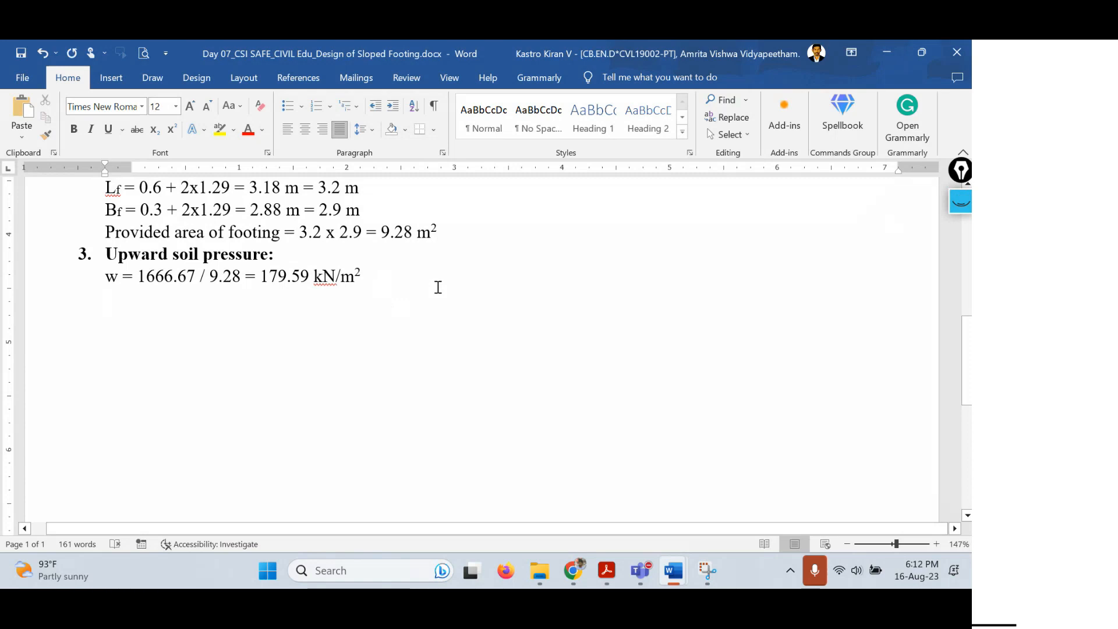
type("while ")
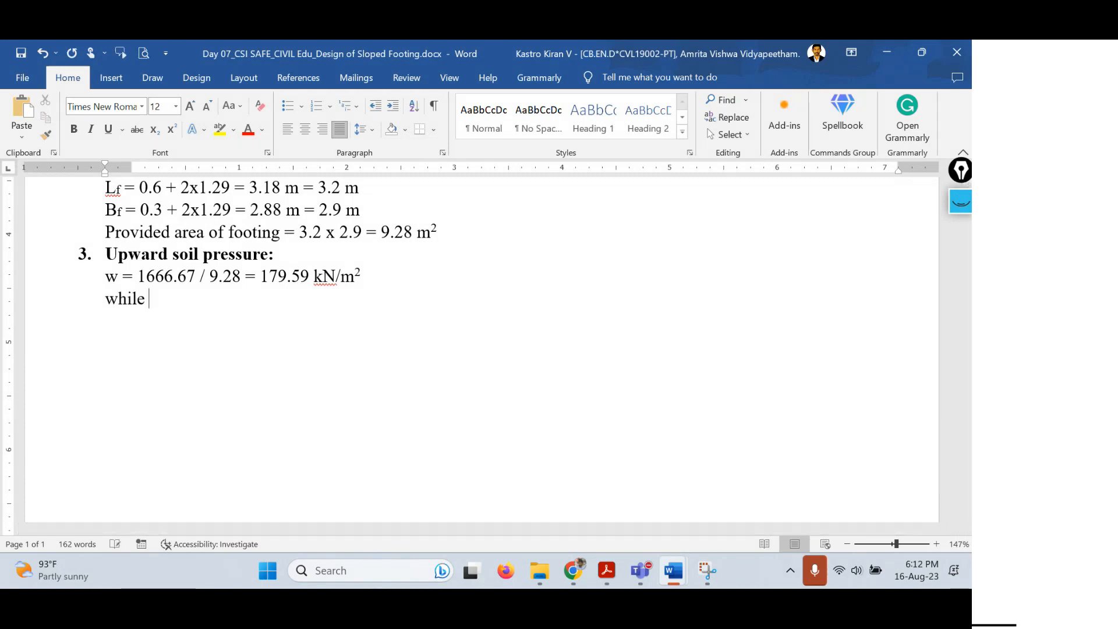
type("designining")
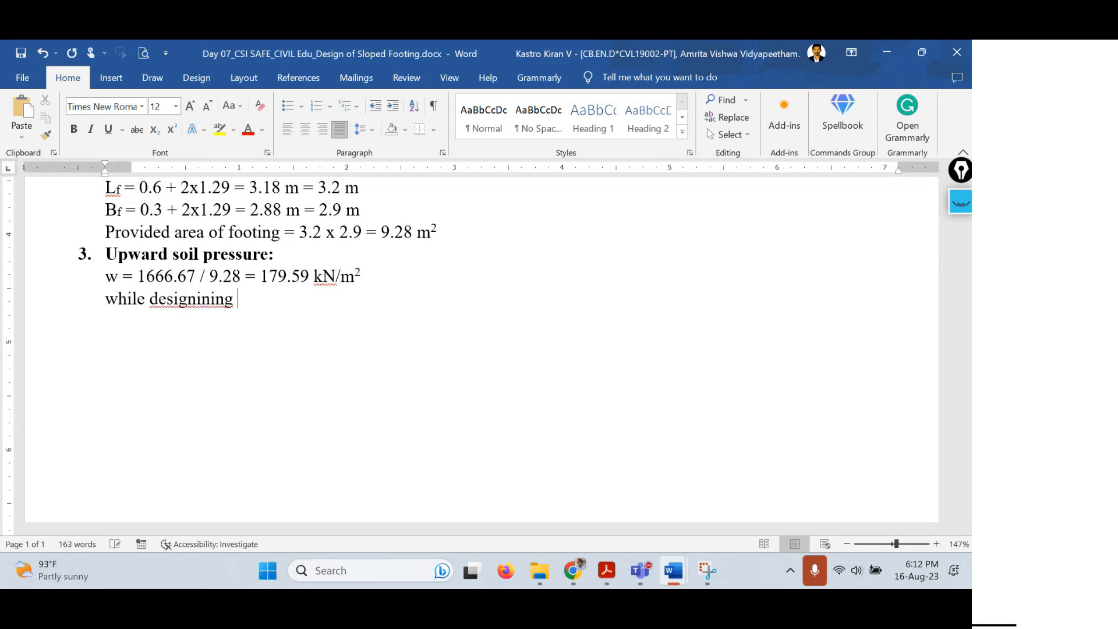
key("BackSpace")
key("BackSpace")
key("BackSpace")
key("BackSpace")
key("BackSpace")
key("BackSpace")
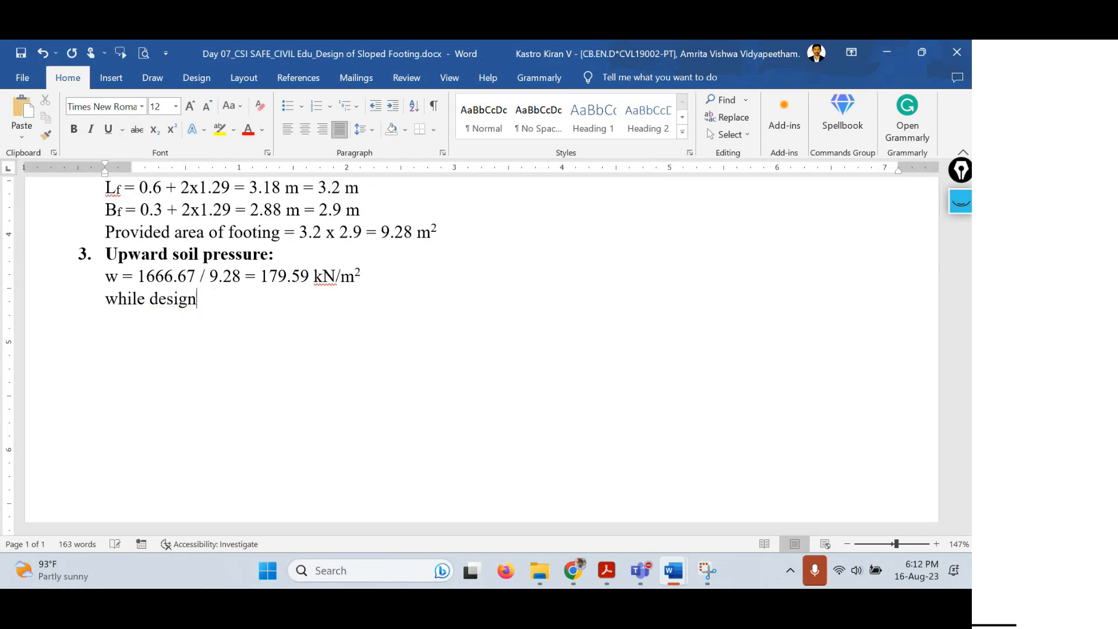
type("ing the sloped.")
key("BackSpace")
key("BackSpace")
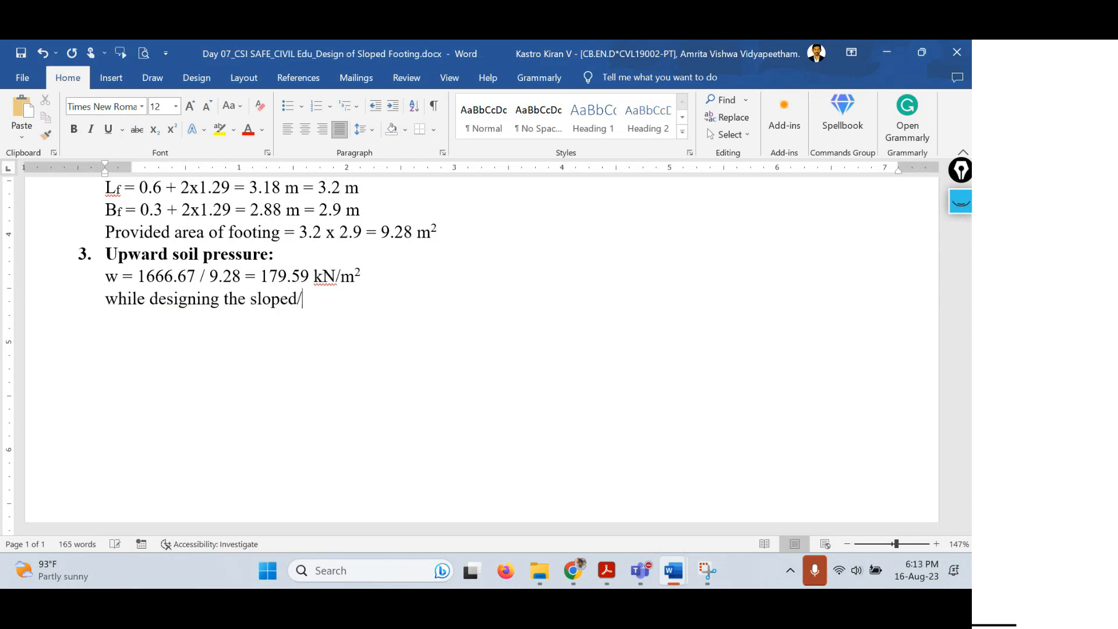
Continue the sentence after "sloped" with "/trapezoidal footing, we have to consider two important parameters;"
type("/trapezoidal ")
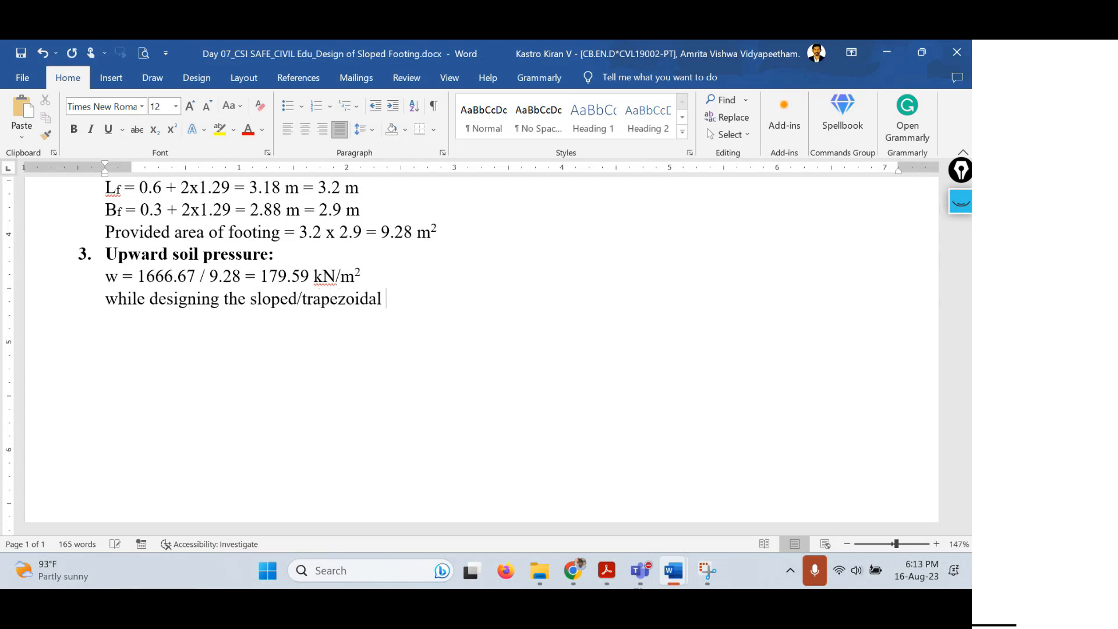
type("footing, we have")
key("BackSpace")
type("ve to")
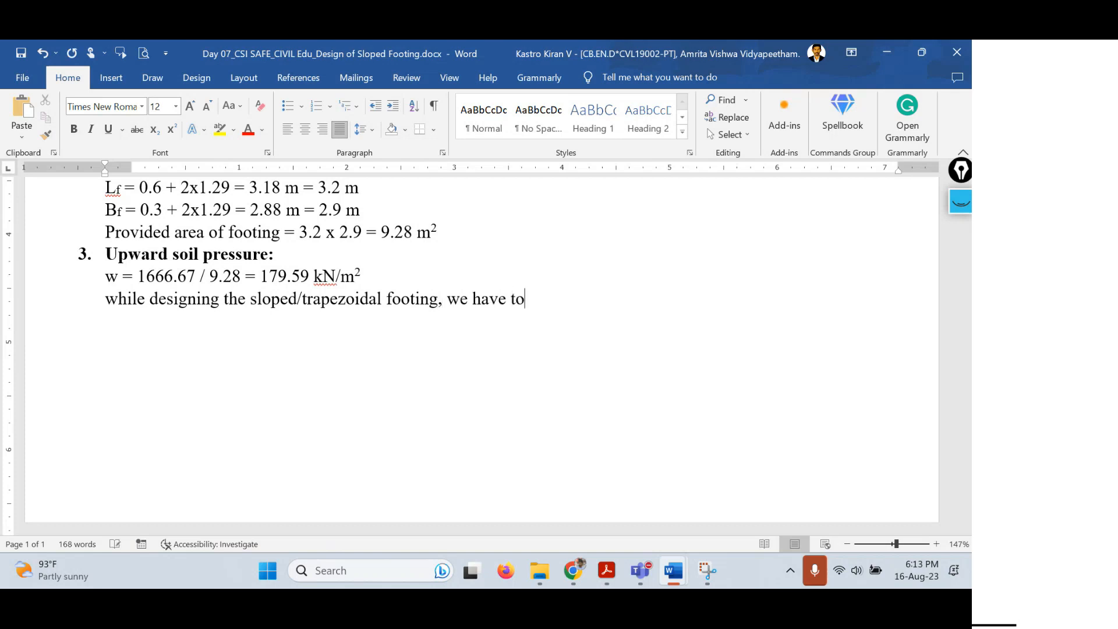
type(" consider two impor")
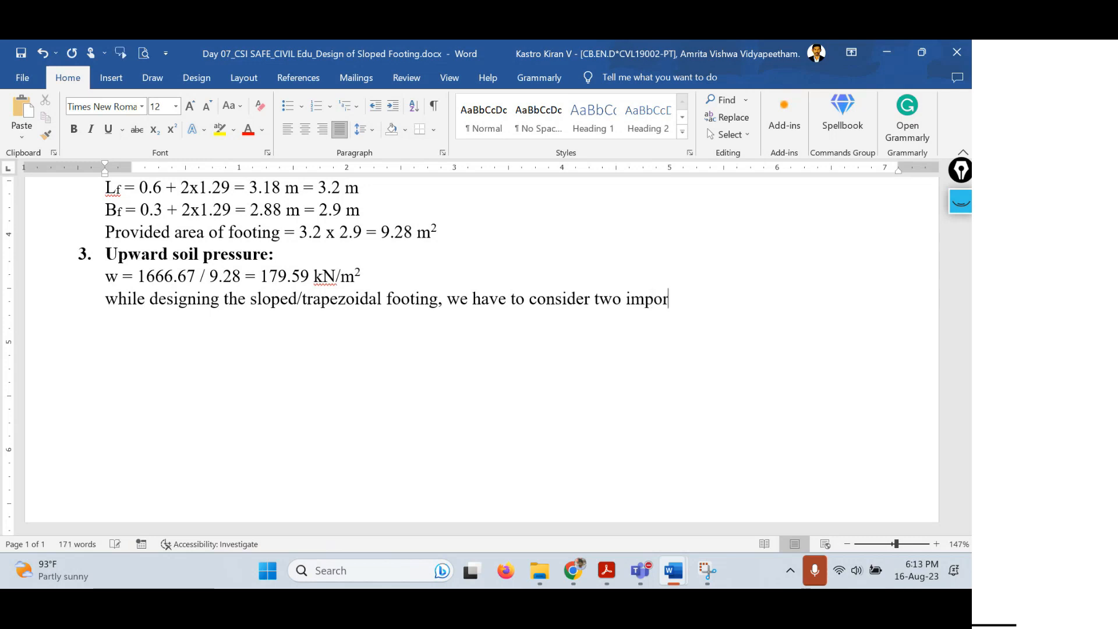
type("tant parameters;")
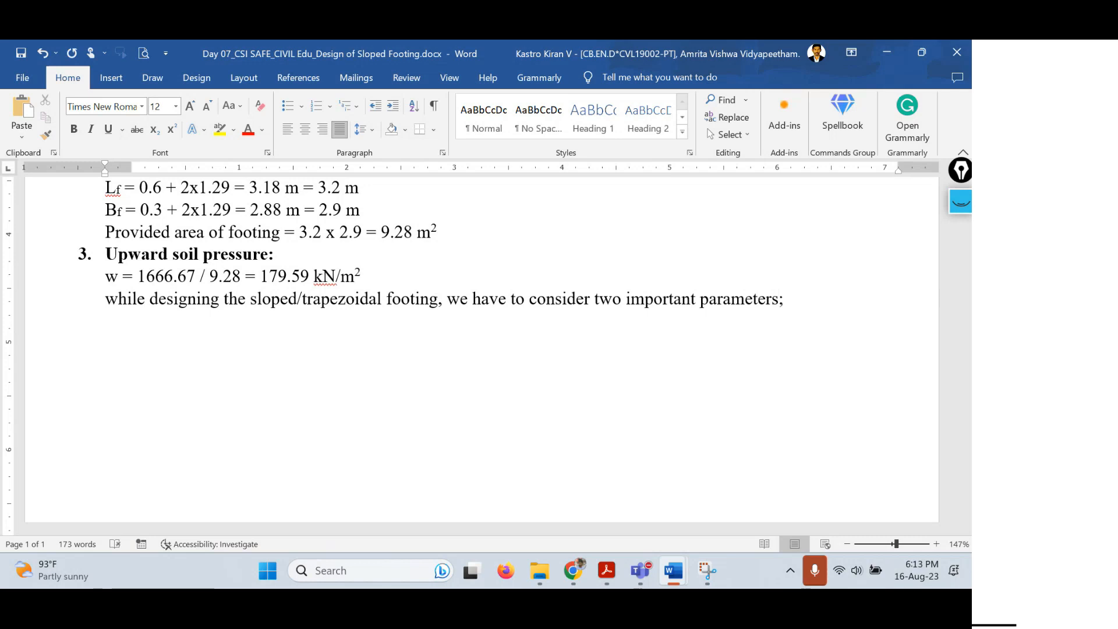
Start lettered item a below the parameters sentence with "Projection from face of the column on all side"
key("Return")
type("a. ")
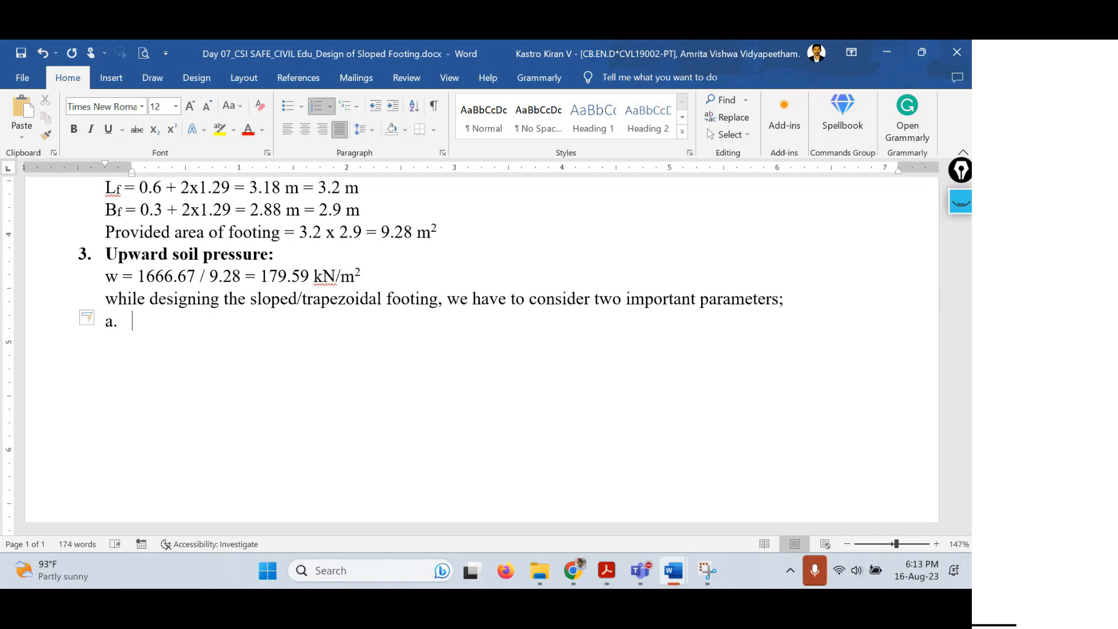
type("projection fo")
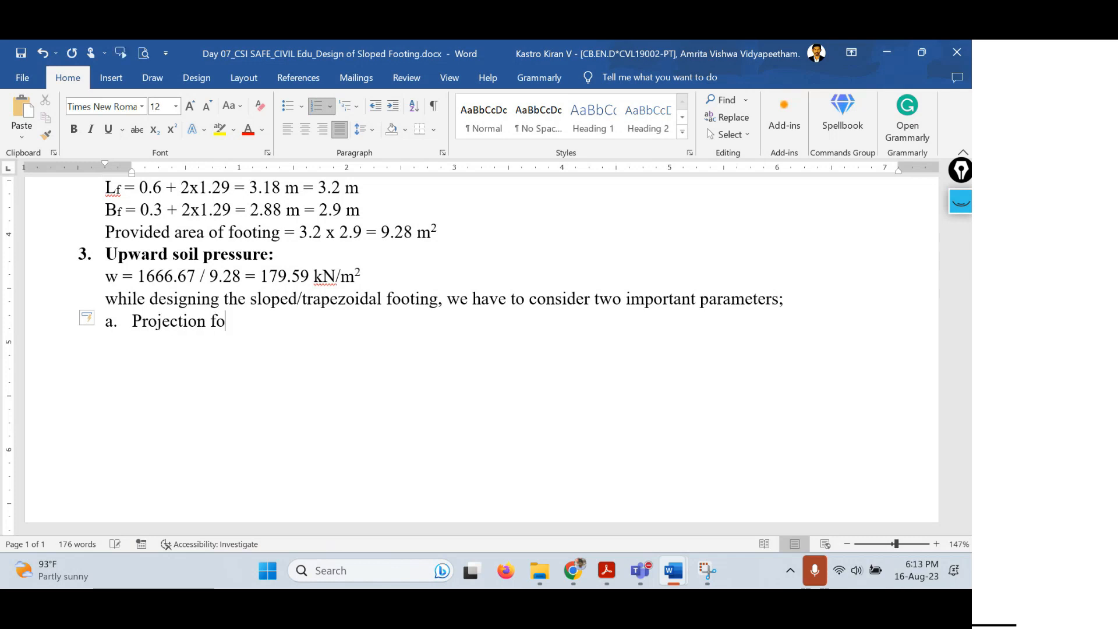
key("BackSpace")
type("rom face of")
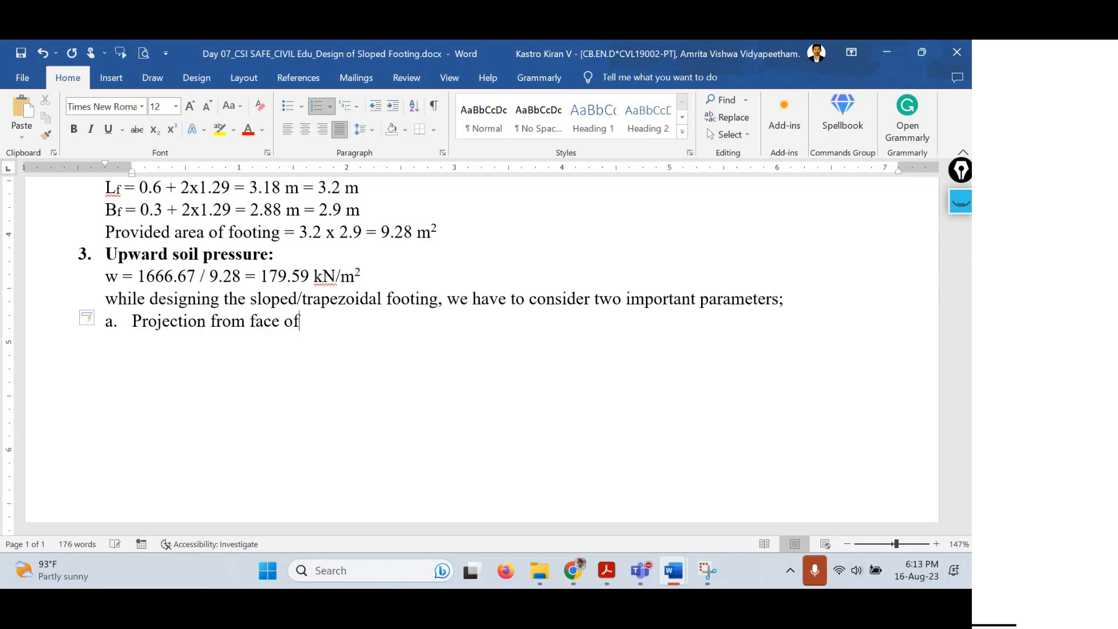
type(" the column o")
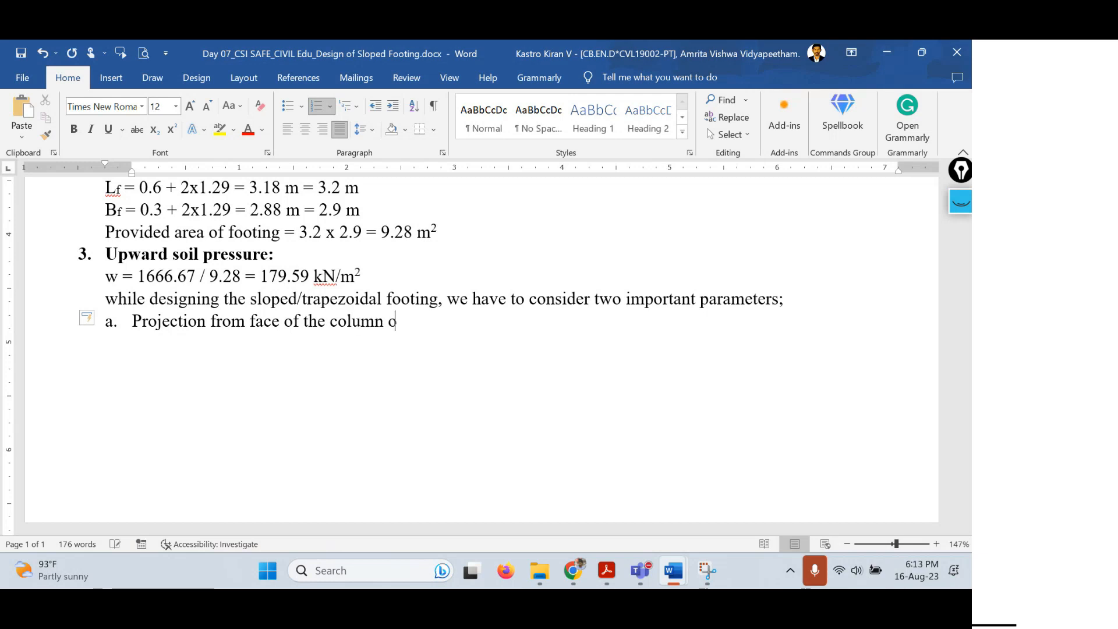
type("n all side")
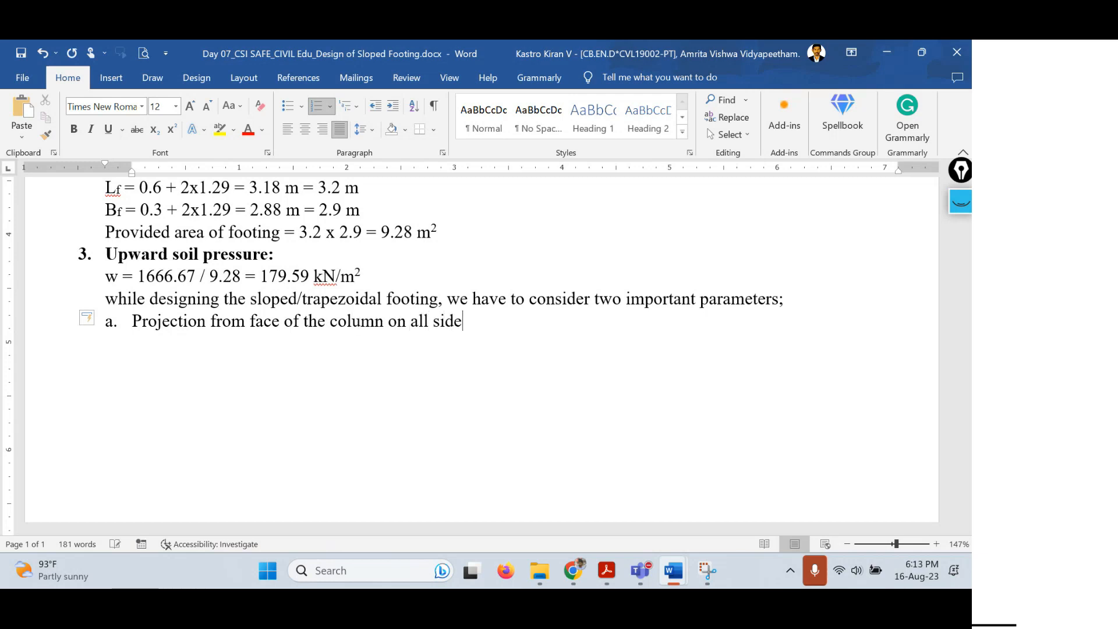
Complete item a so that it ends with "sides is taken as 75 mm (k)"
type("s is taked")
type(" a")
key("BackSpace")
key("BackSpace")
key("BackSpace")
type("n as 75 mm")
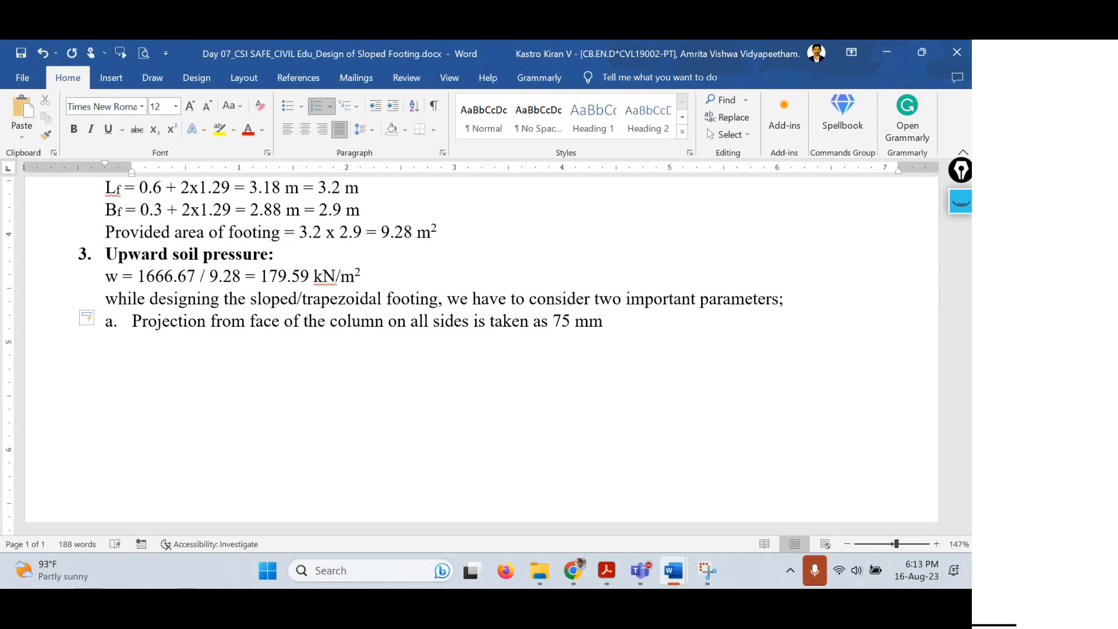
type(" (k)")
Add item b to the list, reading "Depth at edge of footing is taken as 230 mm"
key("Return")
type("th of")
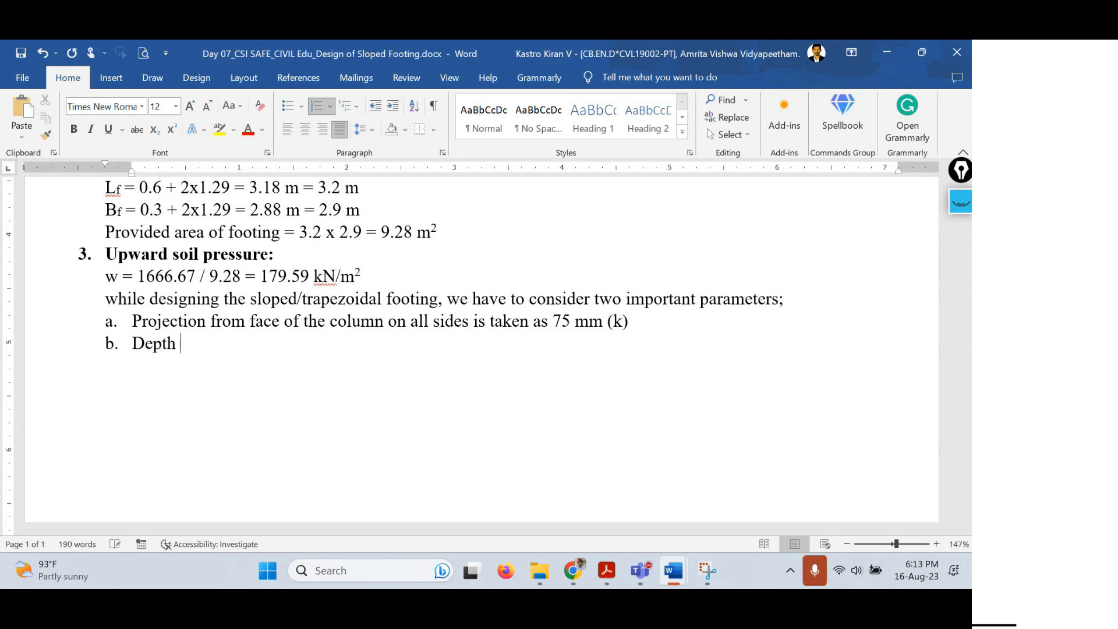
key("BackSpace")
key("BackSpace")
type("at edge of ")
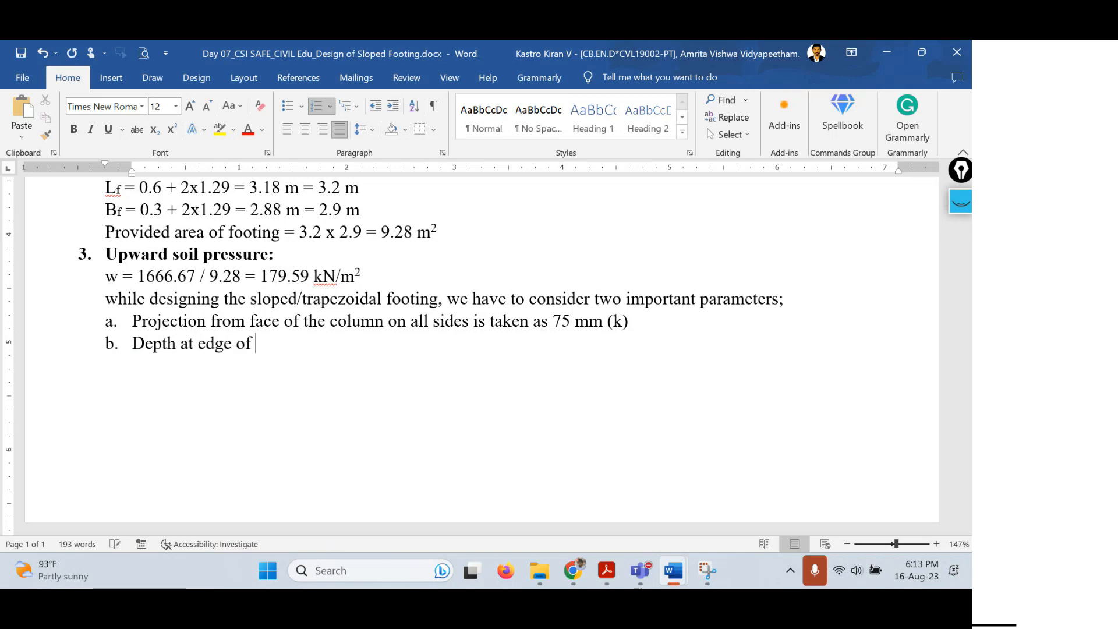
type("footing is t")
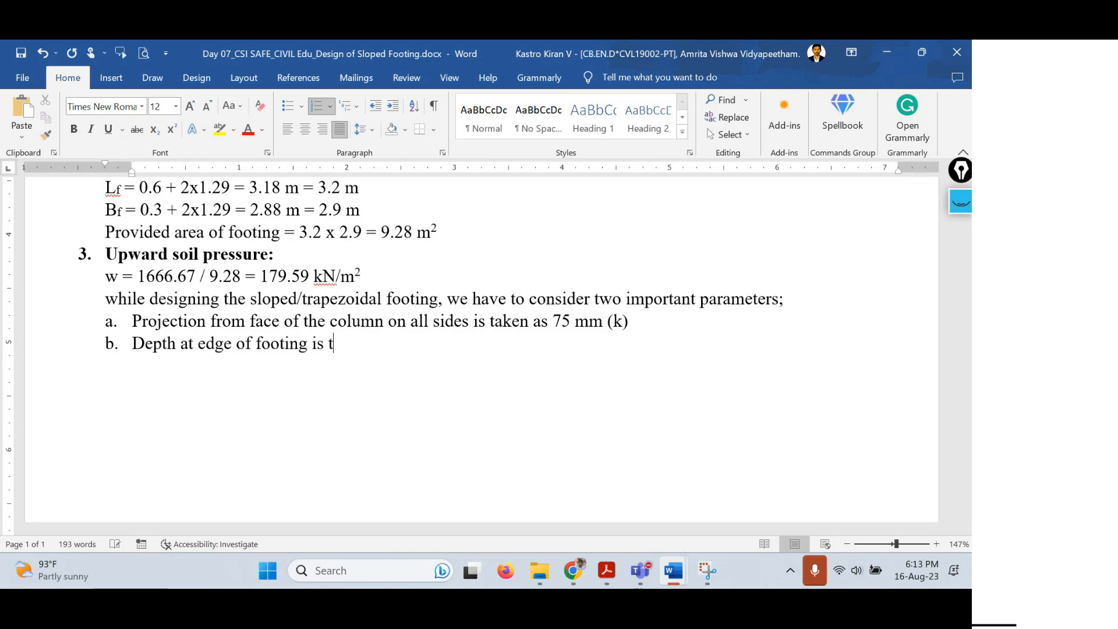
type("aken as 230 mm ")
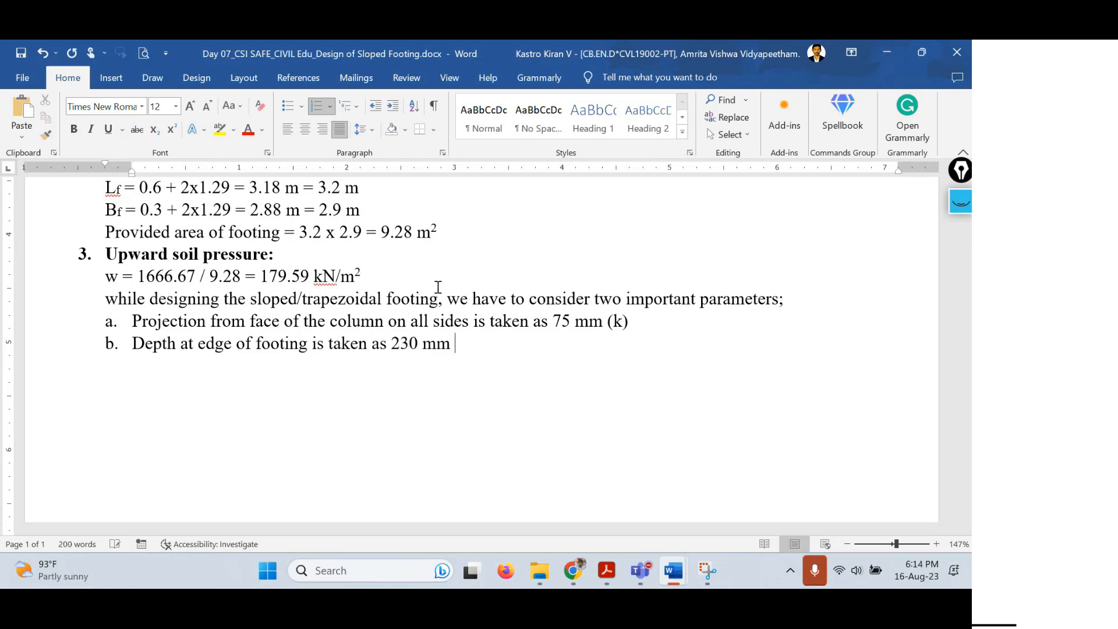
Append "(D2)" to item b and format its 2 as subscript
type("(D2)")
key("Left")
key("shift+Left")
key("ctrl+equal")
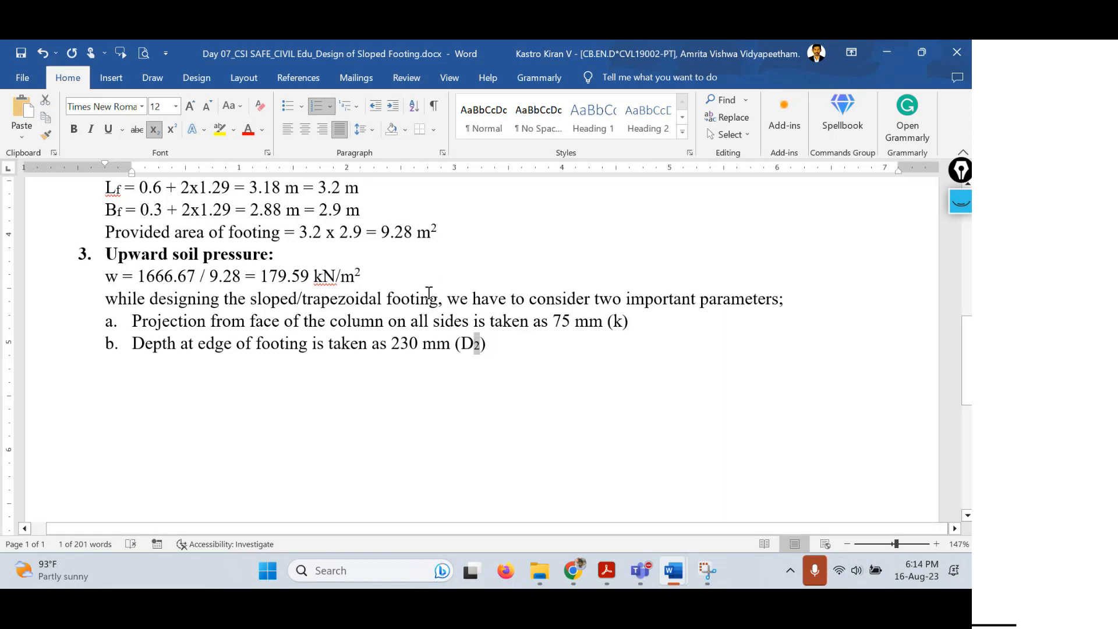
scroll(437, 289, "down", 1)
left_click(559, 290)
With the black annotation pen, sketch the column, its short ledges and the footing's two sloping sides in the blank area below item b
scroll(564, 292, "down", 1)
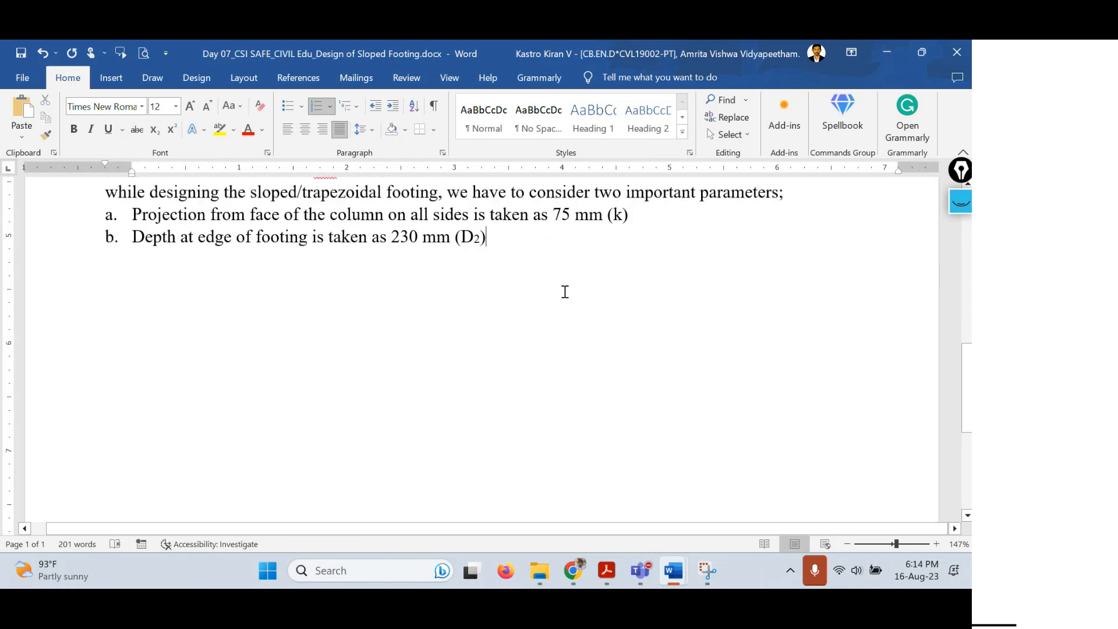
left_click(960, 200)
scroll(681, 306, "down", 1)
left_click(961, 248)
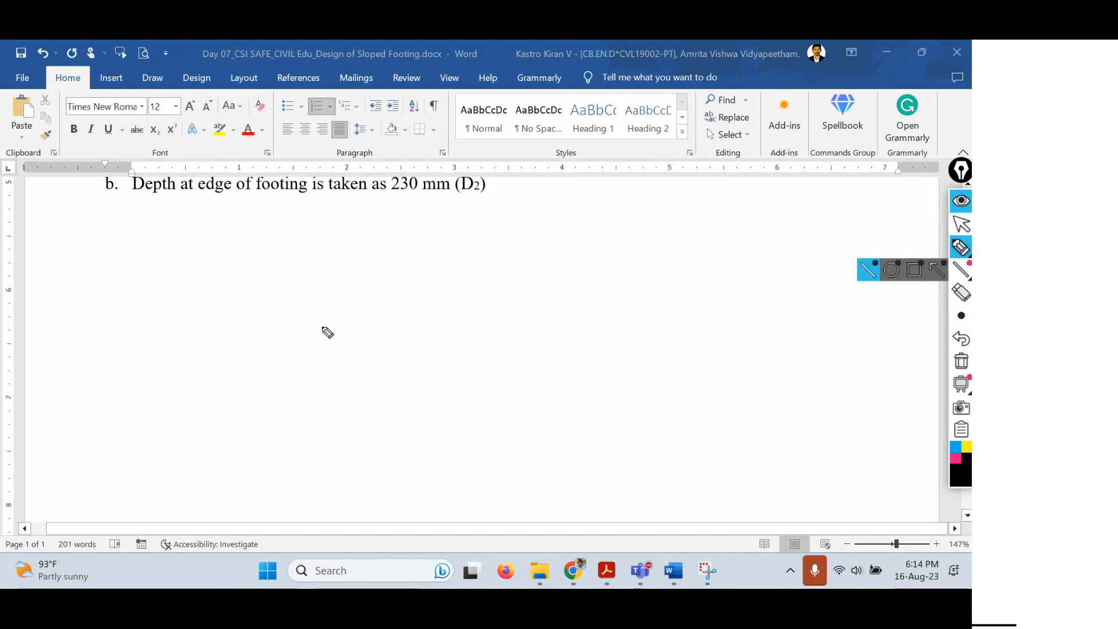
left_click_drag(450, 200, 447, 254)
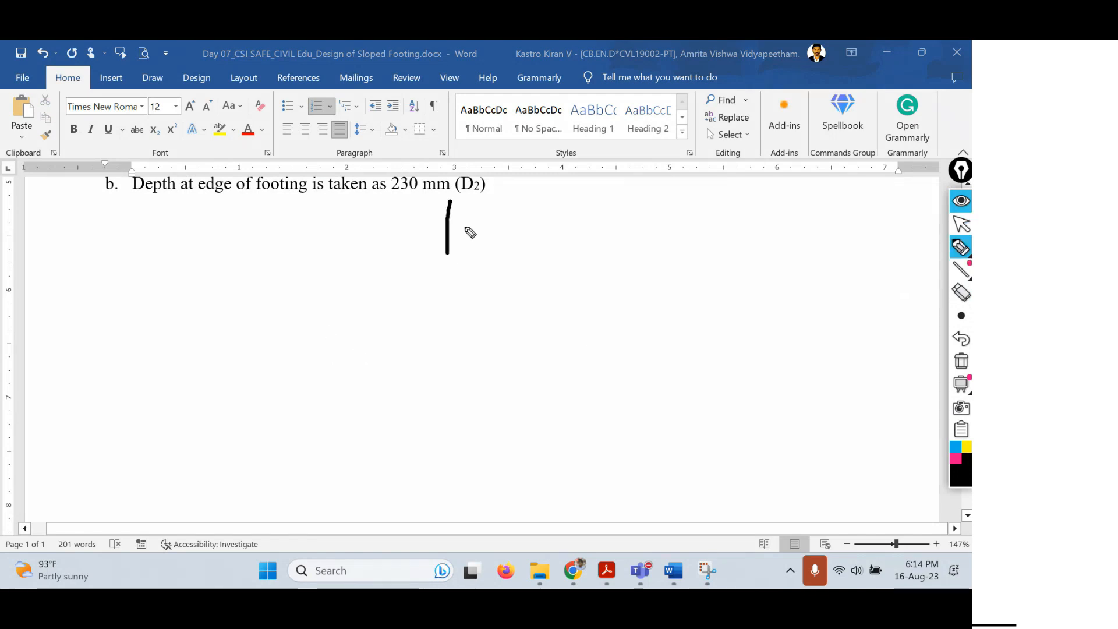
mouse_move(496, 201)
left_mouse_down()
mouse_move(497, 252)
mouse_move(540, 253)
left_mouse_up()
mouse_move(449, 252)
left_mouse_down()
mouse_move(382, 264)
mouse_move(276, 330)
left_mouse_up()
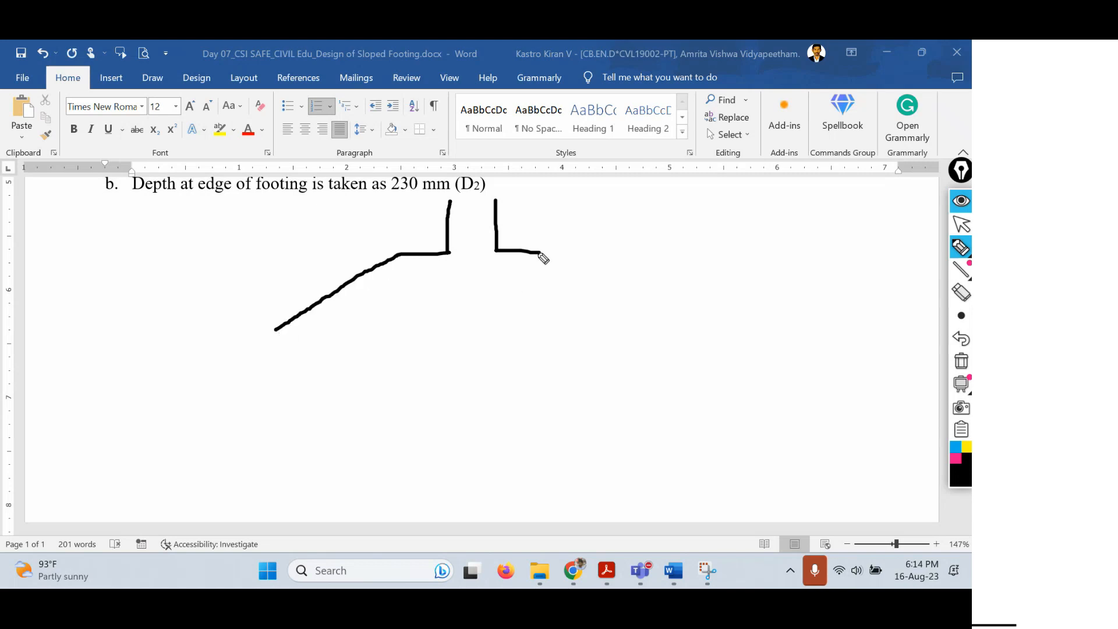
left_click_drag(540, 253, 687, 319)
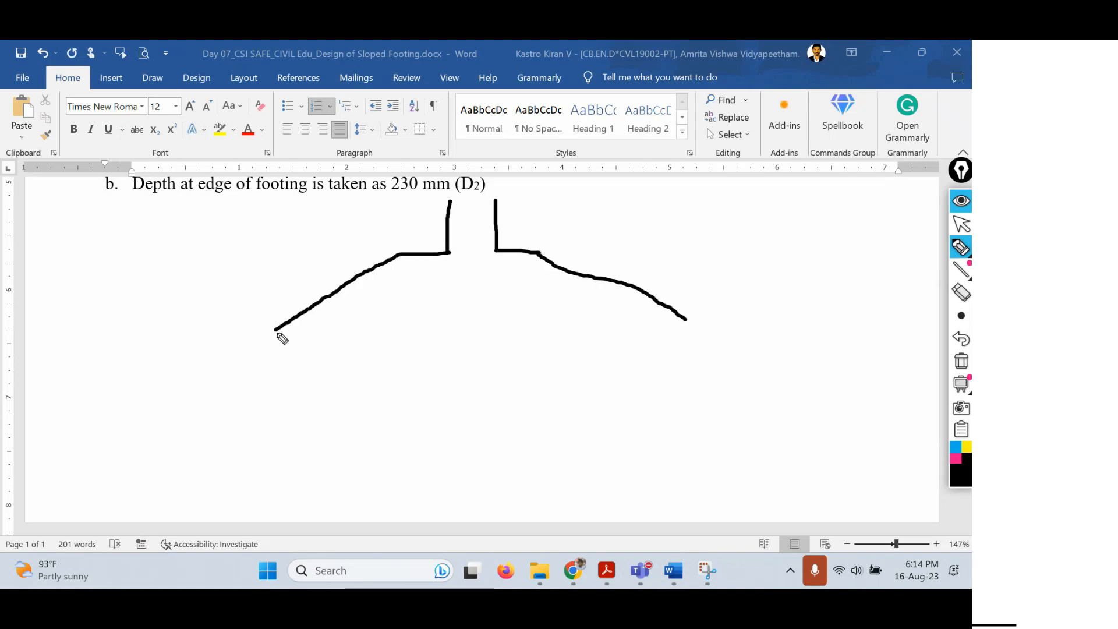
Close the footing outline with vertical edges and a base line, and draw a line across where the slopes meet the edges
mouse_move(277, 333)
left_mouse_down()
mouse_move(269, 384)
mouse_move(686, 385)
left_mouse_up()
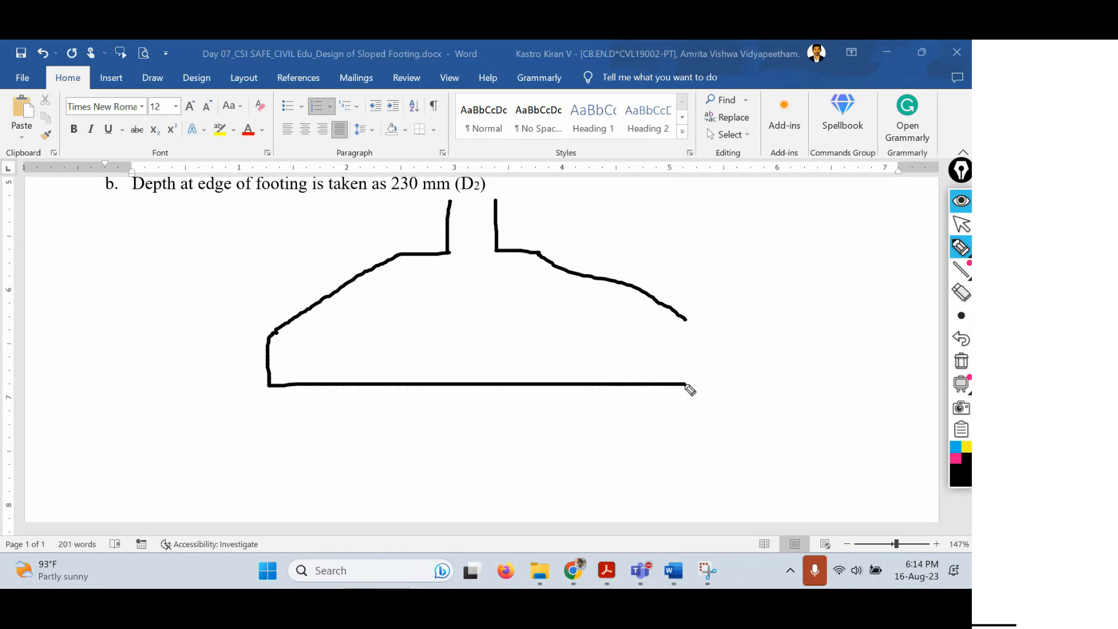
mouse_move(688, 319)
left_mouse_down()
mouse_move(693, 379)
mouse_move(683, 384)
left_mouse_up()
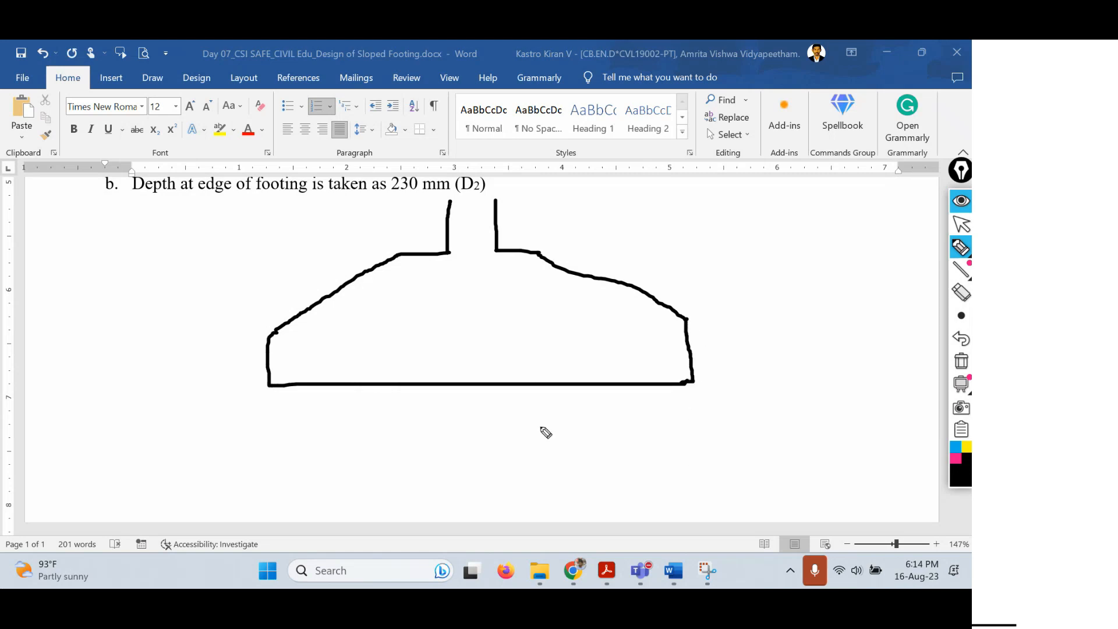
left_click_drag(269, 340, 690, 329)
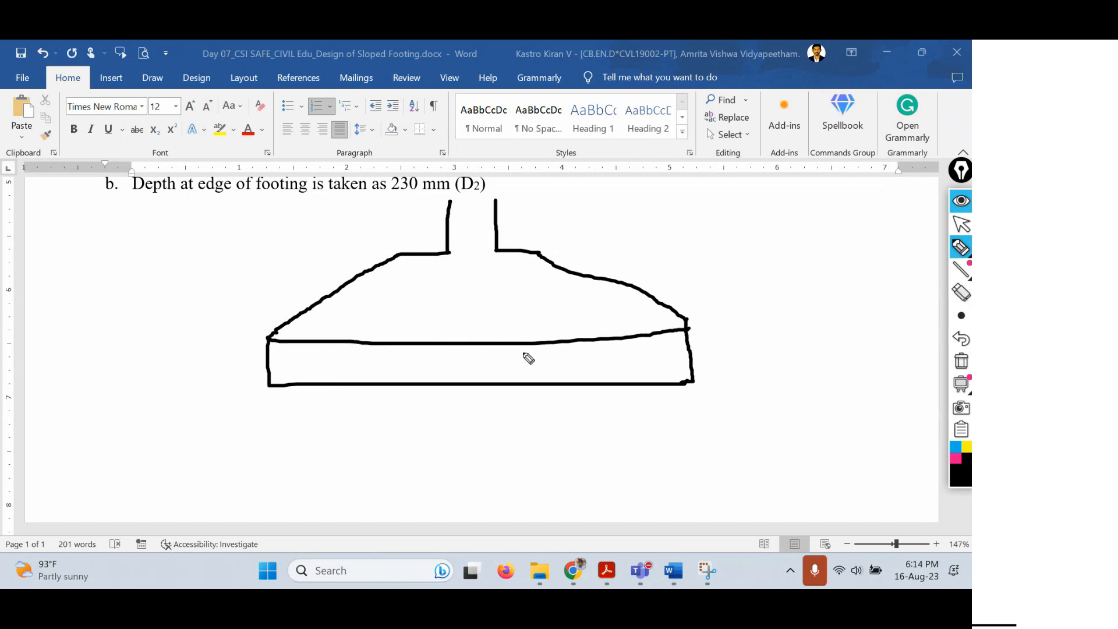
Highlight item a's text on the projection from the column face, then return to the footing sketch and clear the selection
left_click(962, 224)
scroll(626, 296, "up", 1)
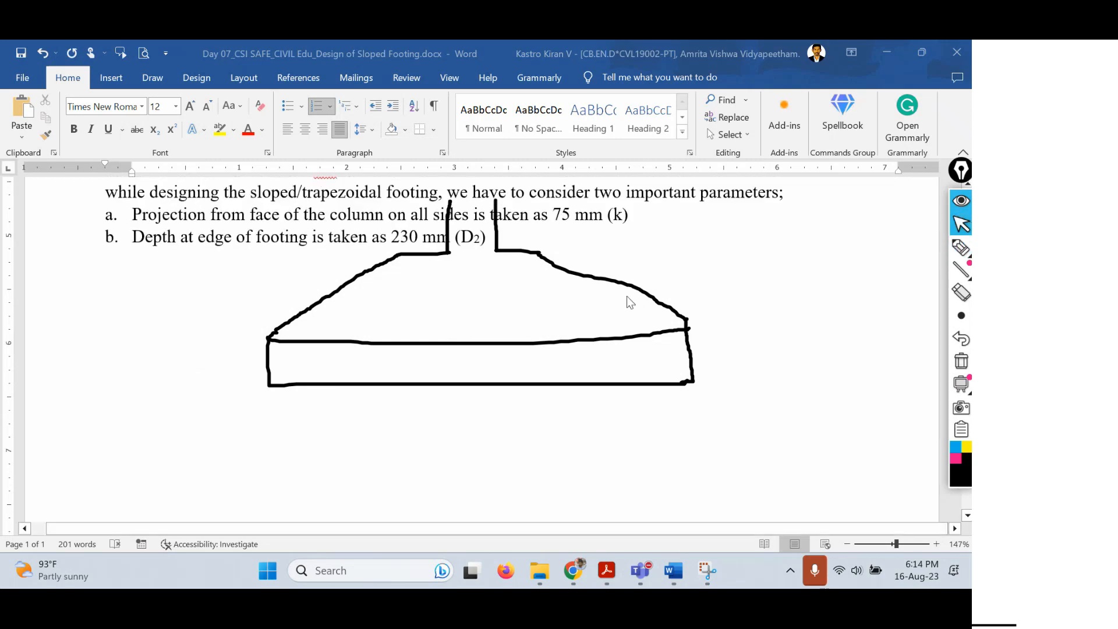
left_click(138, 220)
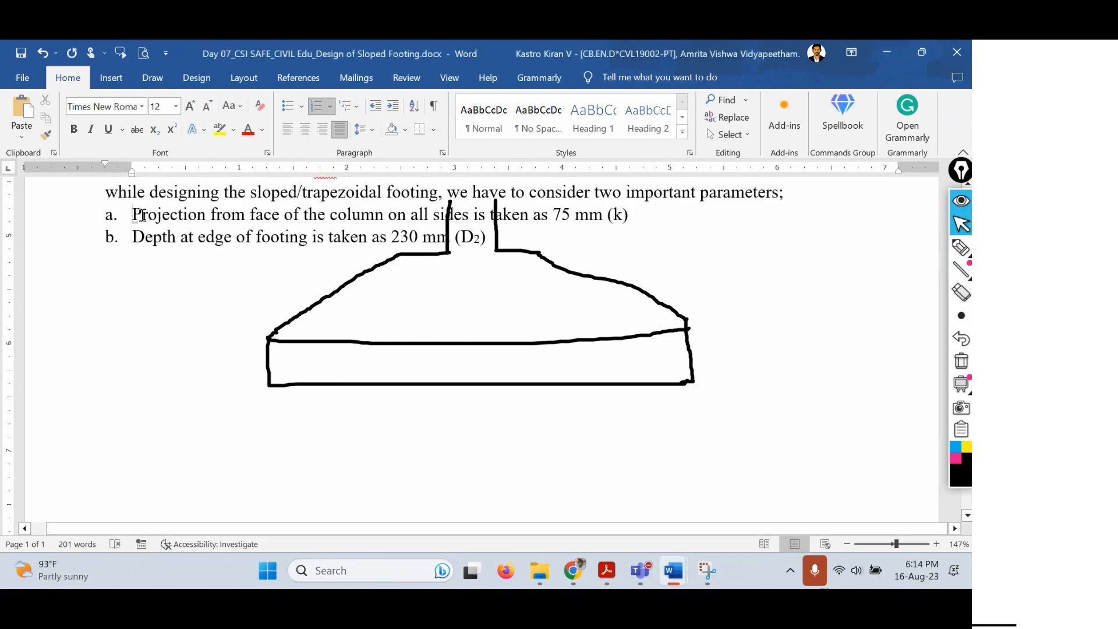
left_click_drag(142, 215, 607, 216)
scroll(786, 410, "up", 1)
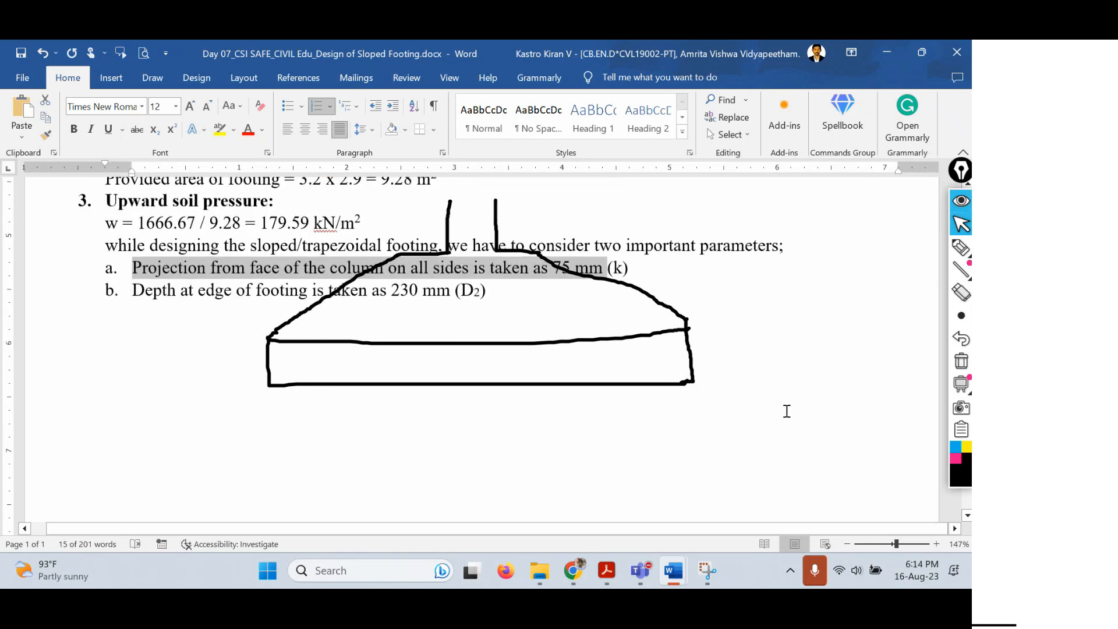
scroll(786, 410, "down", 2)
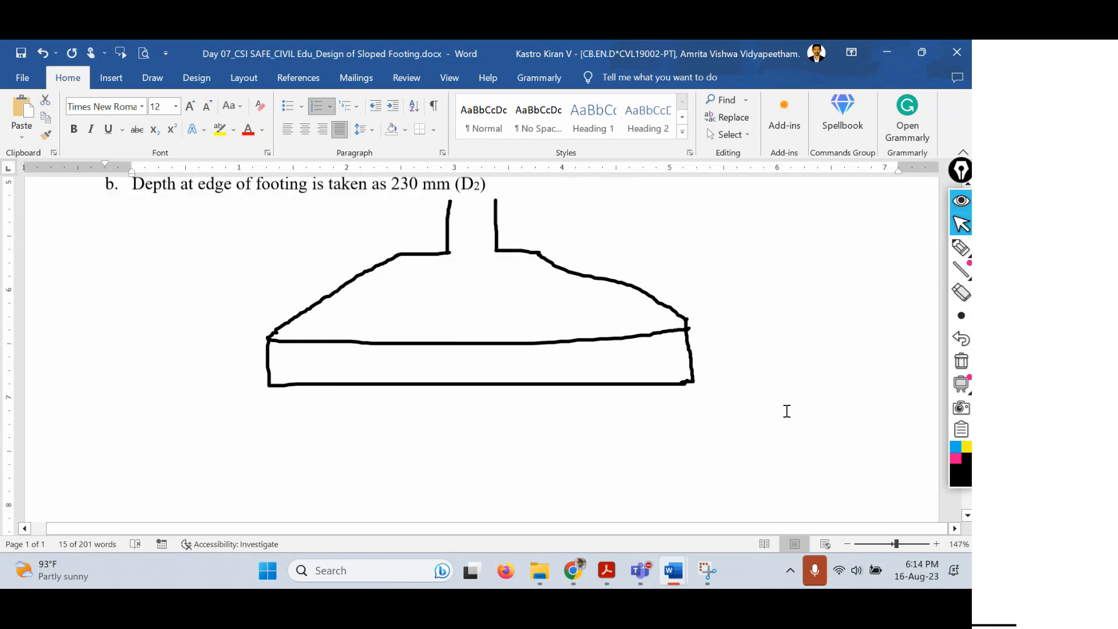
left_click(772, 354)
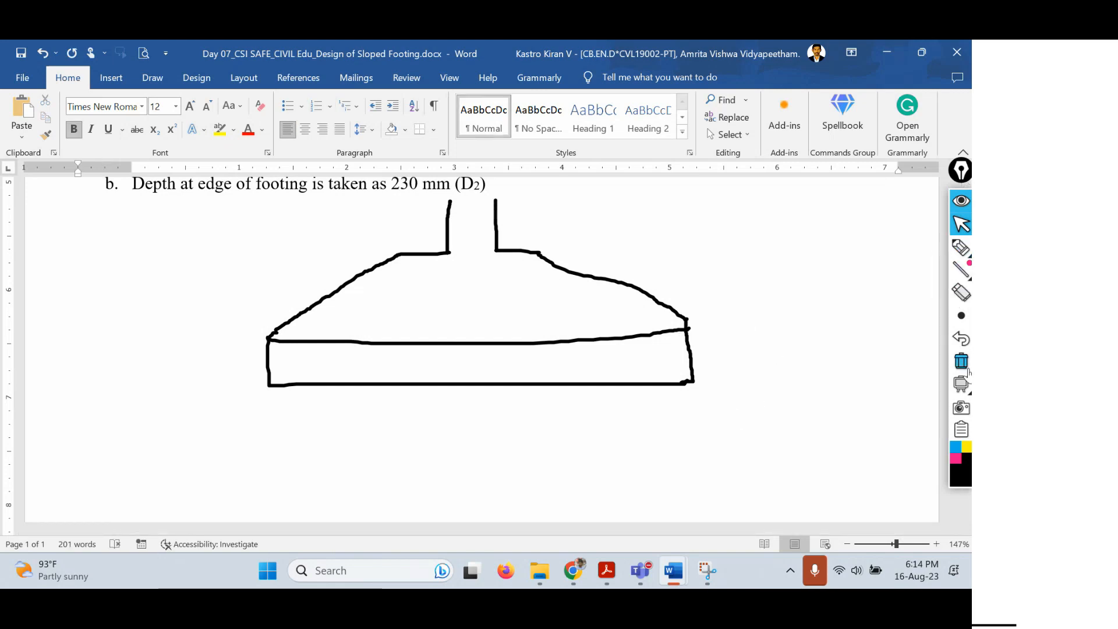
Mark the ledges on both sides of the column in pink and label each one 75
left_click(961, 248)
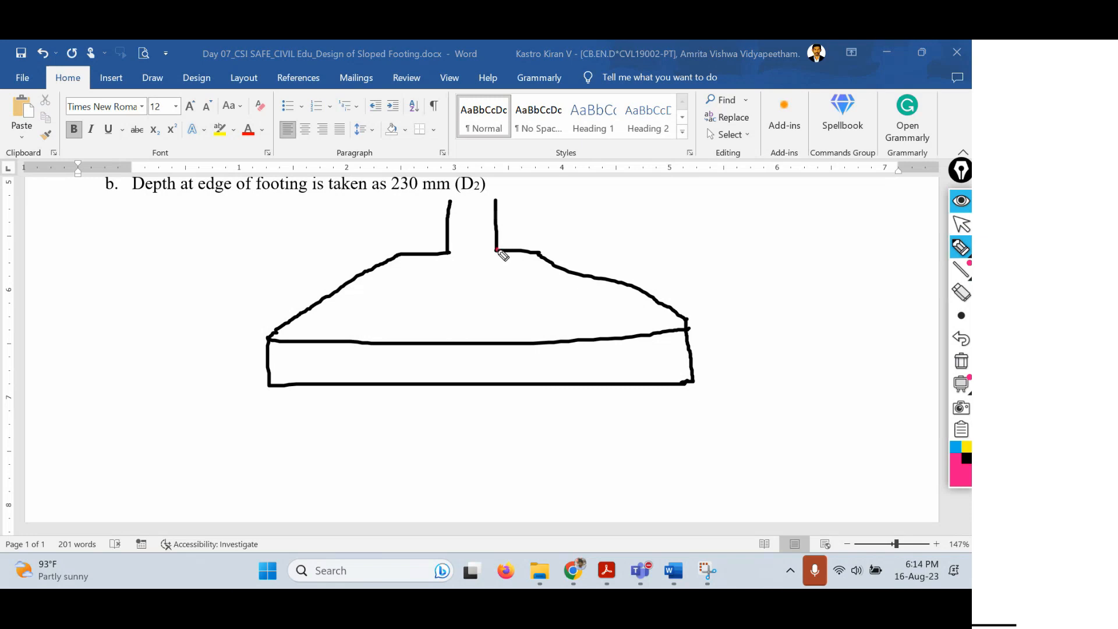
left_click_drag(501, 252, 538, 252)
mouse_move(450, 252)
left_mouse_down()
mouse_move(402, 254)
mouse_move(407, 229)
mouse_move(408, 243)
mouse_move(421, 235)
mouse_move(411, 243)
left_mouse_up()
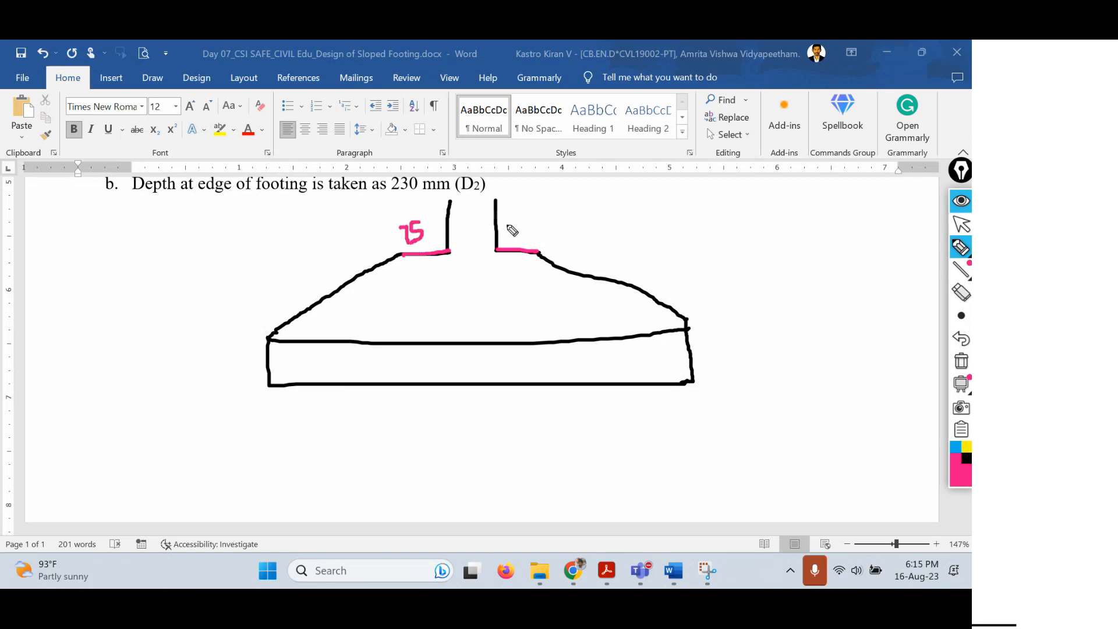
mouse_move(500, 221)
left_mouse_down()
mouse_move(513, 239)
mouse_move(521, 222)
mouse_move(522, 241)
left_mouse_up()
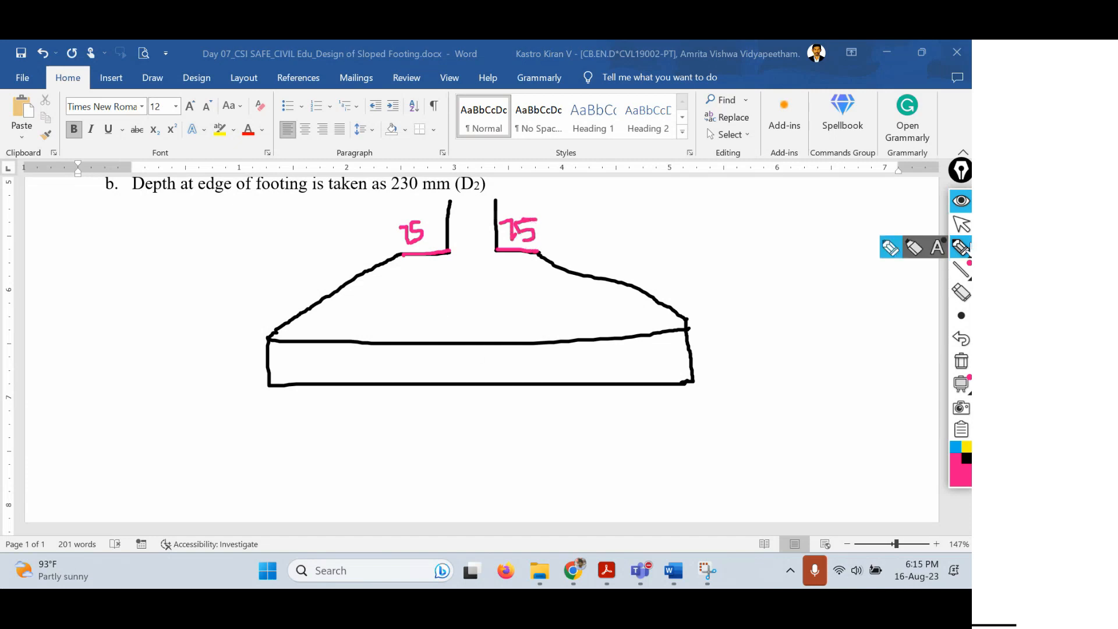
Highlight item b's text on the depth at the footing edge, then clear the selection
left_click(960, 224)
scroll(234, 365, "up", 1)
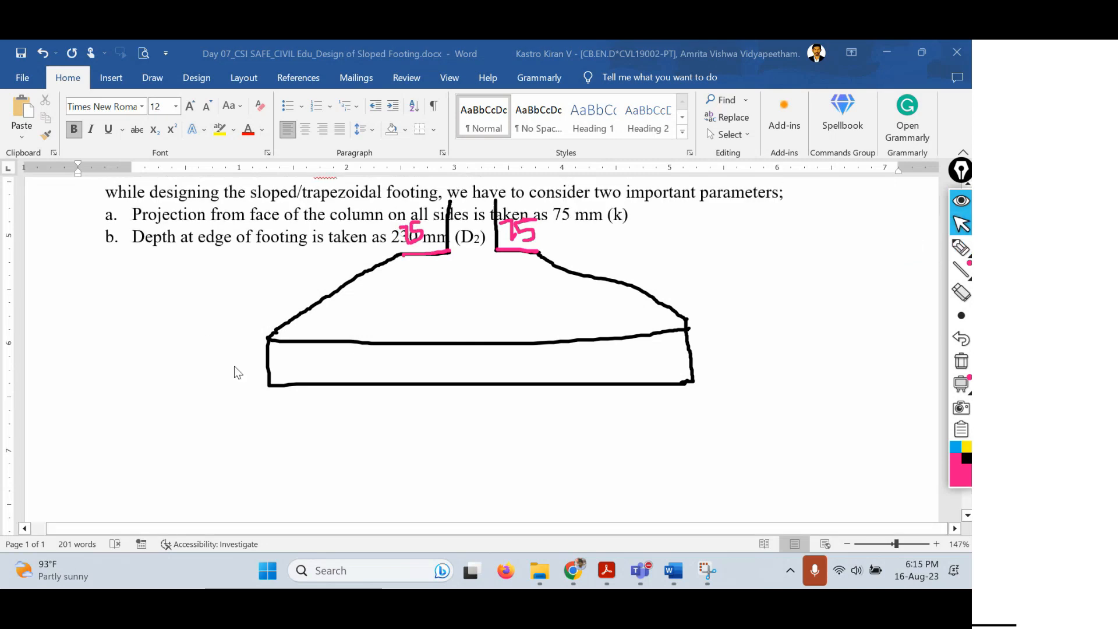
scroll(207, 287, "down", 1)
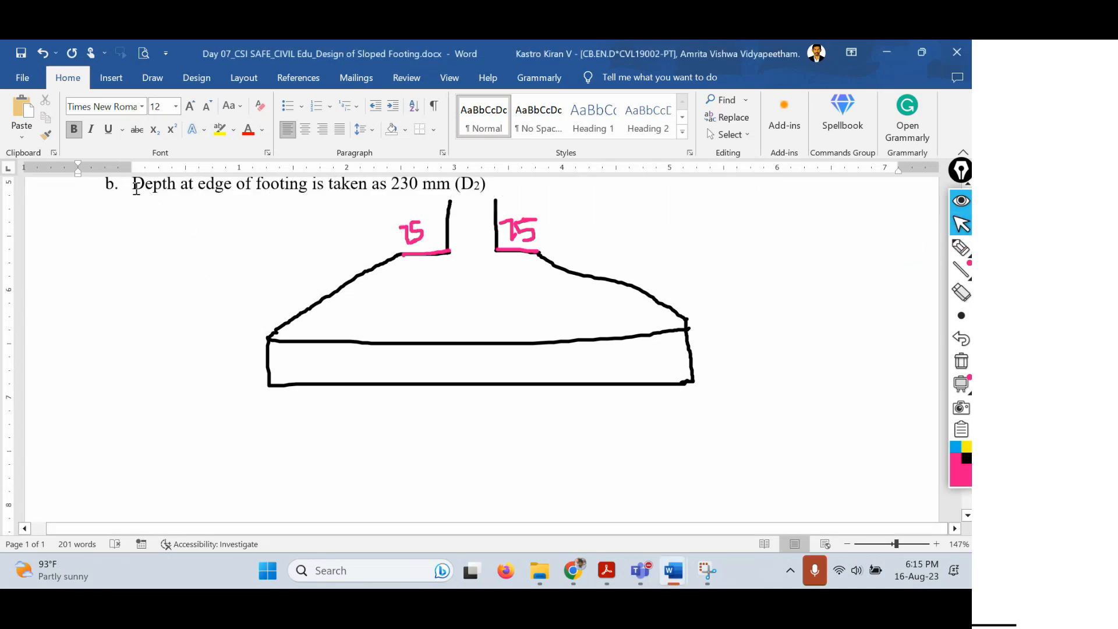
left_click_drag(132, 187, 450, 185)
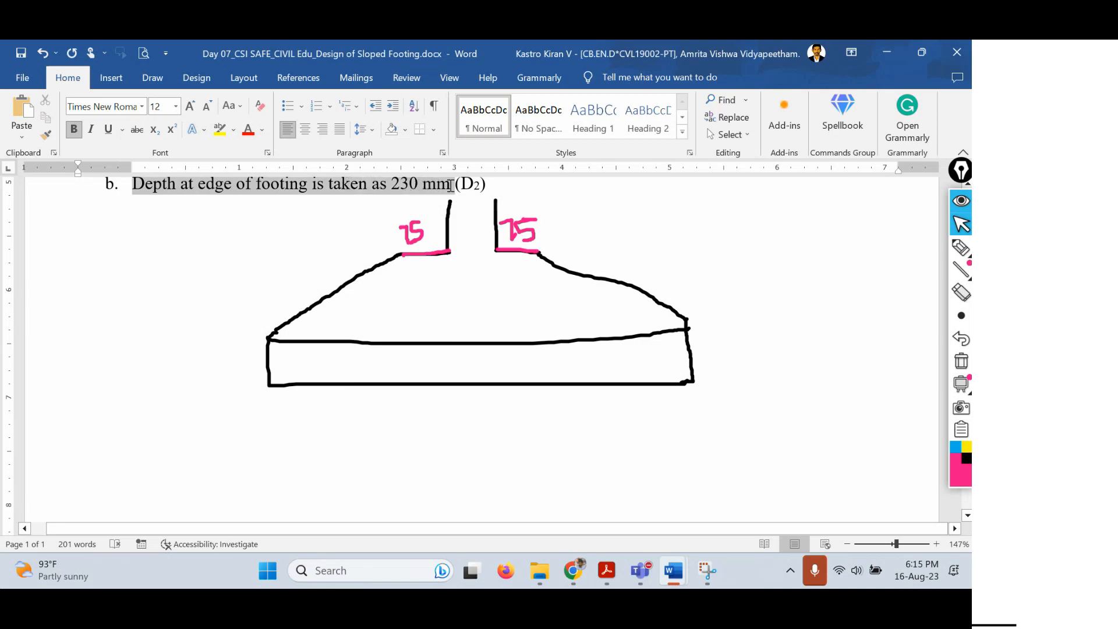
left_click(699, 340)
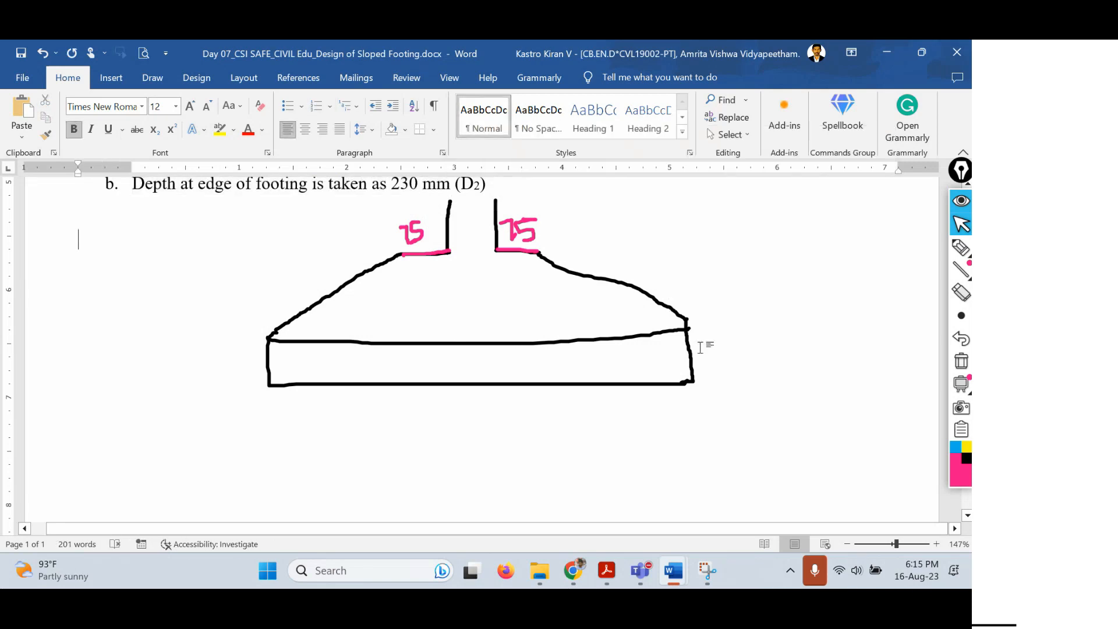
Trace both vertical edges of the footing base in blue
left_click(954, 448)
left_click(961, 247)
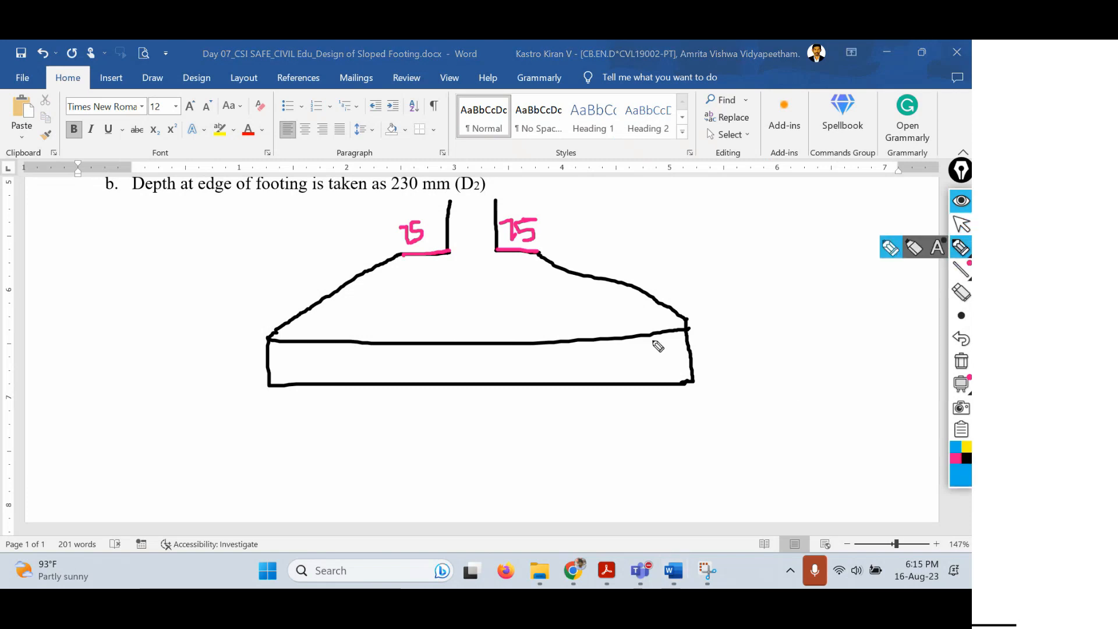
left_click_drag(690, 336, 698, 381)
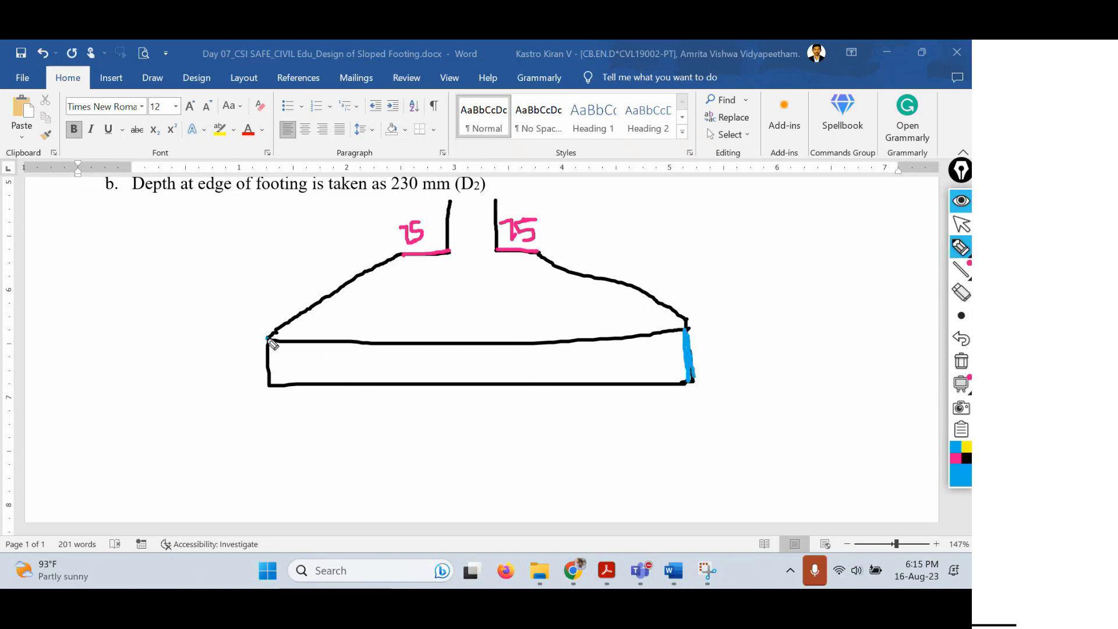
mouse_move(269, 337)
left_mouse_down()
mouse_move(274, 388)
mouse_move(268, 337)
left_mouse_up()
Draw two blue extension lines from the footing's right edge and write "230mm D2" as its depth label
left_click_drag(684, 328, 781, 327)
left_click_drag(680, 384, 791, 384)
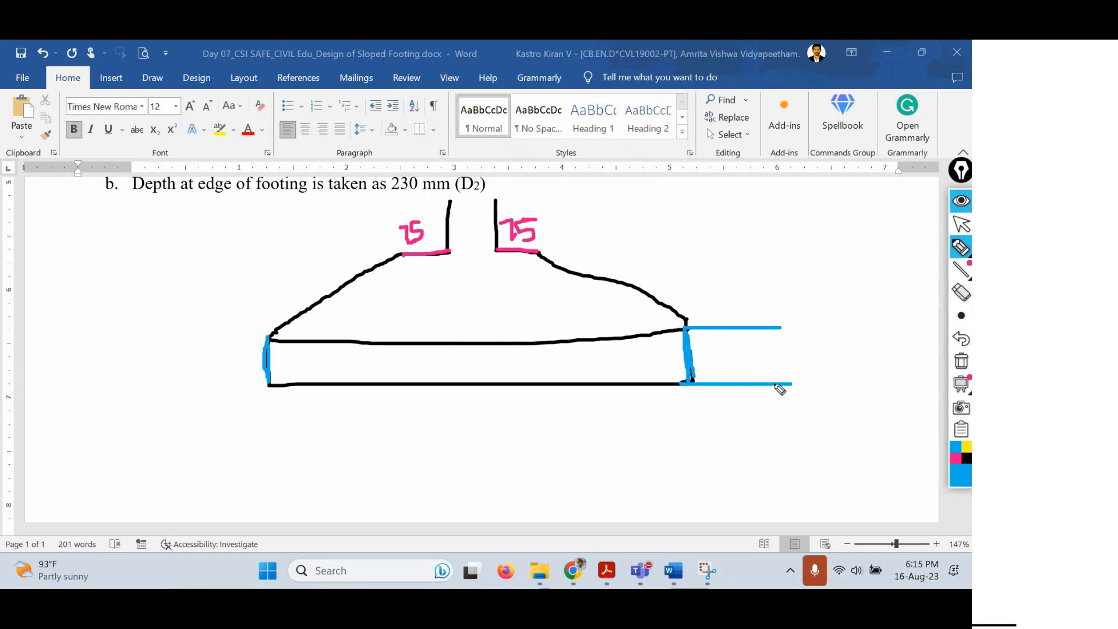
mouse_move(702, 348)
left_mouse_down()
mouse_move(708, 365)
mouse_move(735, 349)
mouse_move(729, 361)
mouse_move(818, 343)
mouse_move(796, 355)
mouse_move(856, 362)
left_mouse_up()
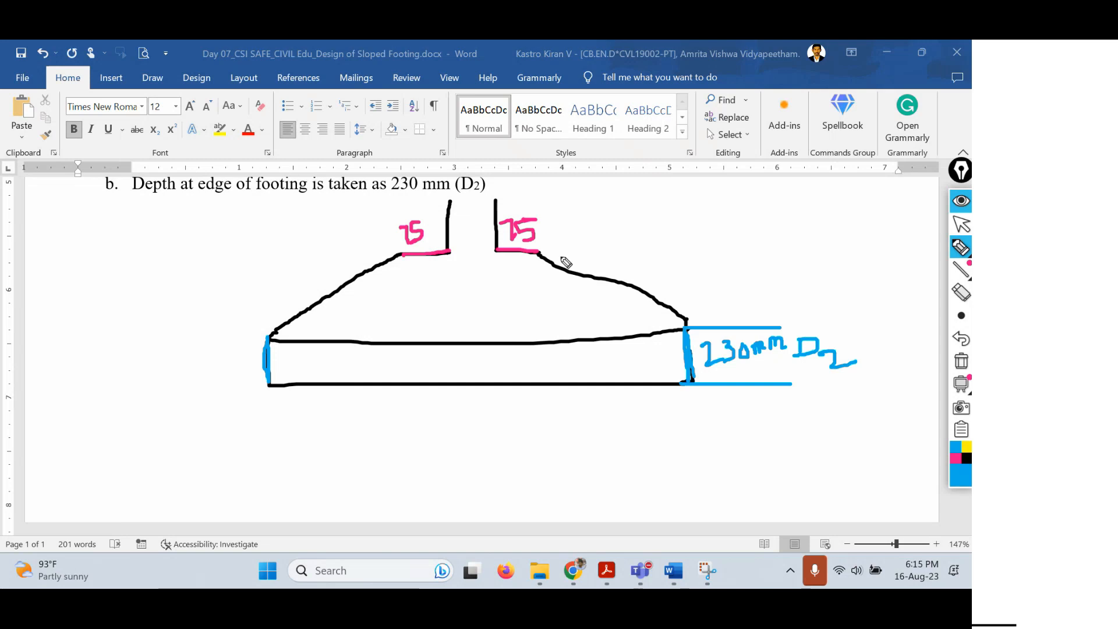
Draw a black dashed line outward from the ledge level and a double-headed vertical arrow down to the blue line, labelled D1
left_click(967, 458)
left_click_drag(543, 251, 607, 250)
left_click_drag(633, 249, 727, 246)
left_click_drag(753, 246, 788, 245)
left_click_drag(803, 243, 811, 241)
left_click_drag(733, 247, 746, 322)
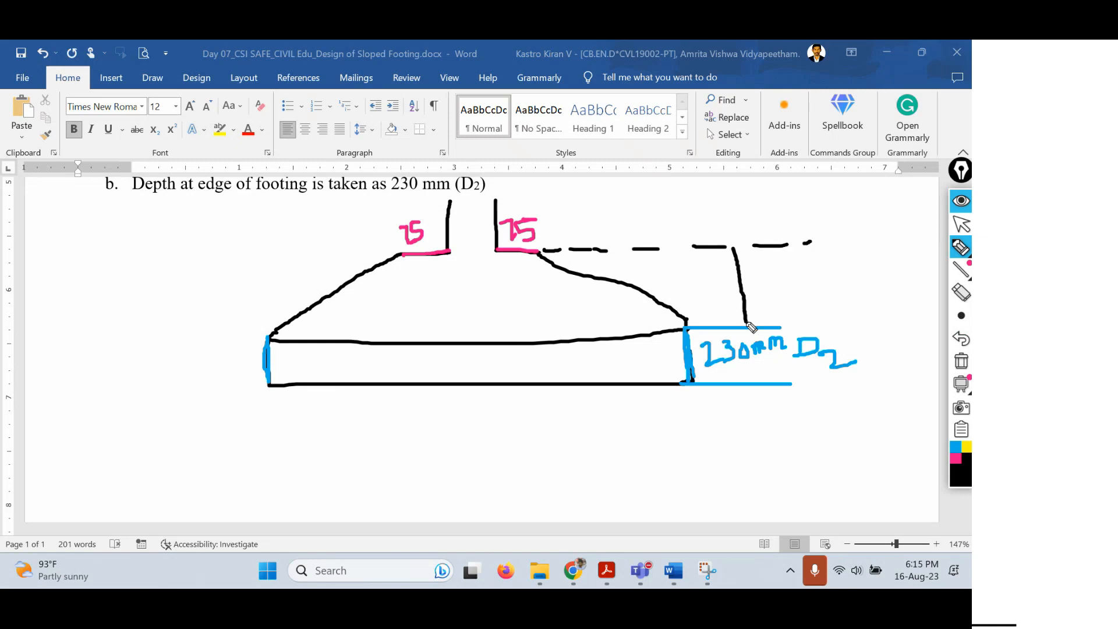
mouse_move(726, 255)
left_mouse_down()
mouse_move(730, 241)
mouse_move(737, 252)
left_mouse_up()
mouse_move(746, 324)
left_mouse_down()
mouse_move(779, 274)
mouse_move(763, 295)
mouse_move(788, 305)
left_mouse_up()
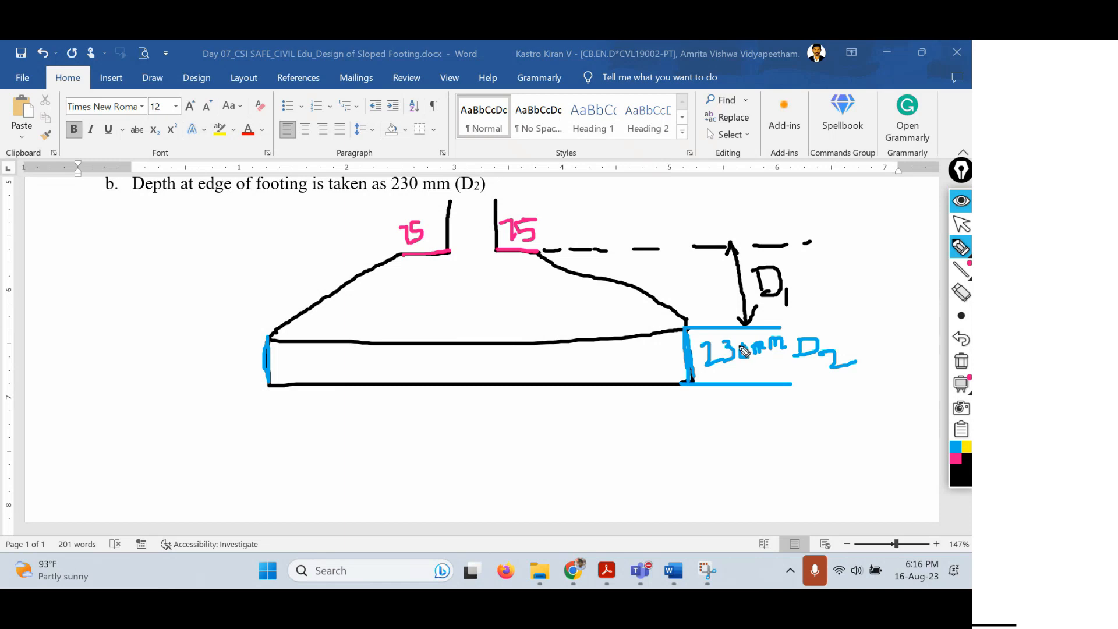
left_click(962, 225)
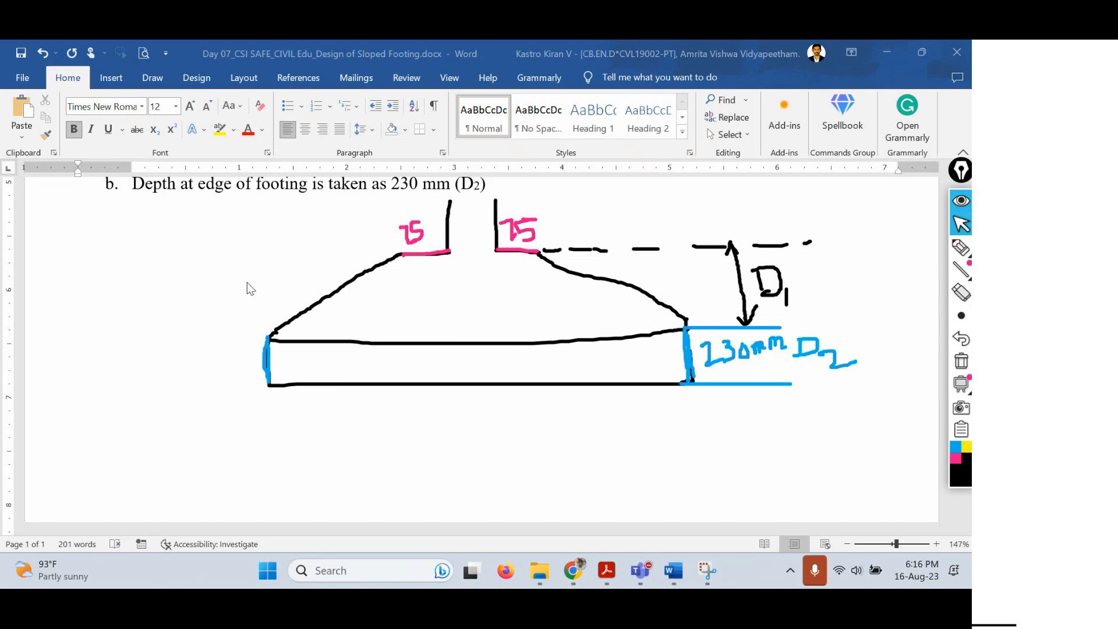
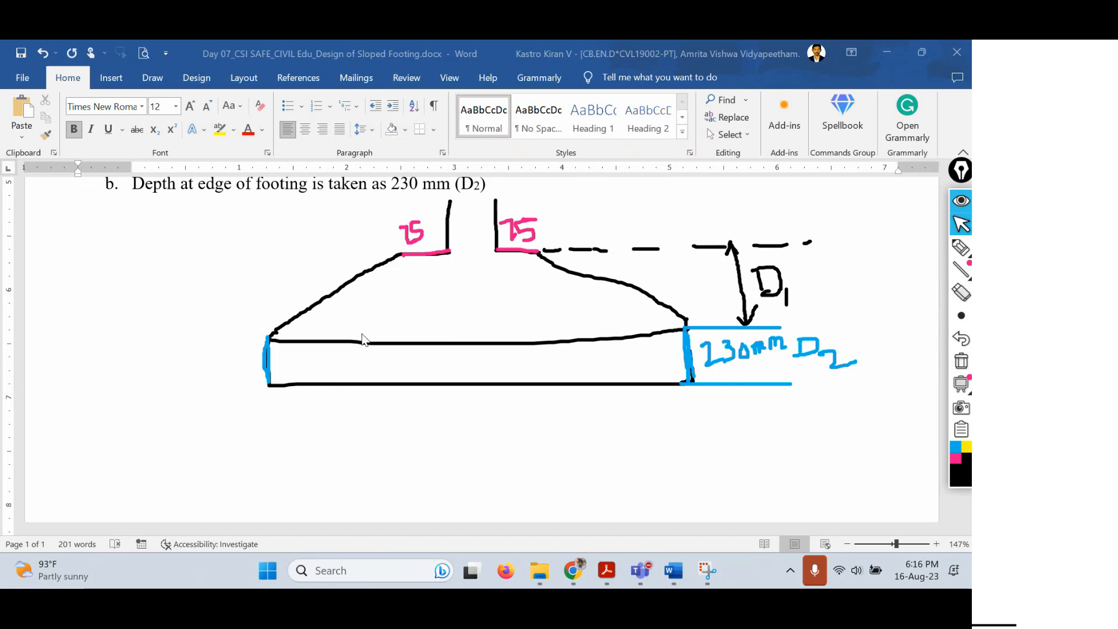
Clear all the ink from the screen and delete the blank lines below item b
left_click(961, 361)
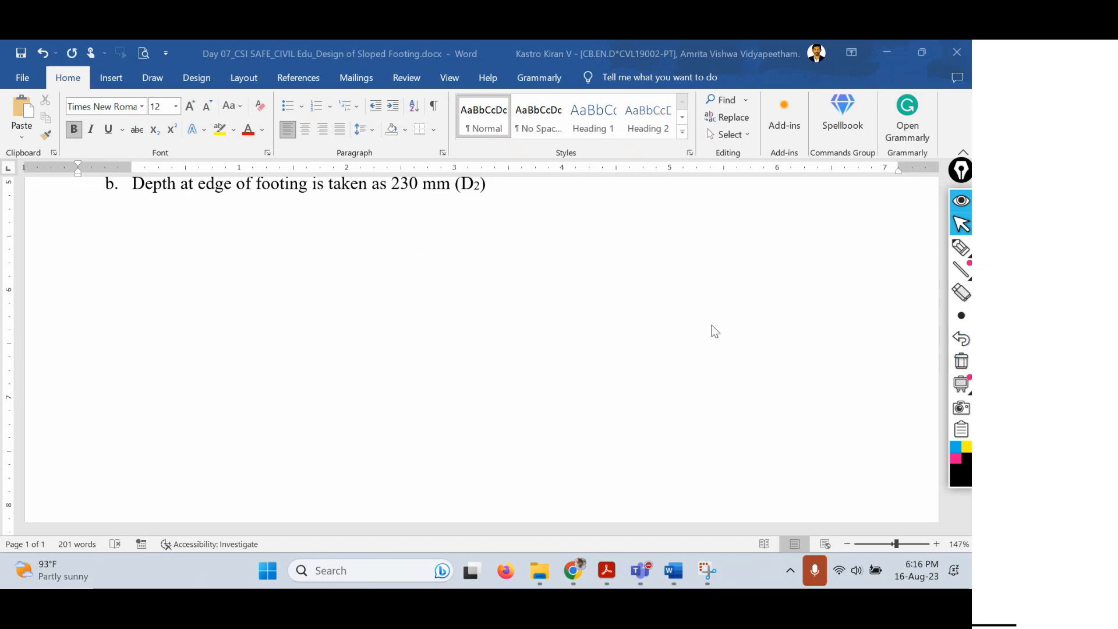
scroll(379, 278, "up", 2)
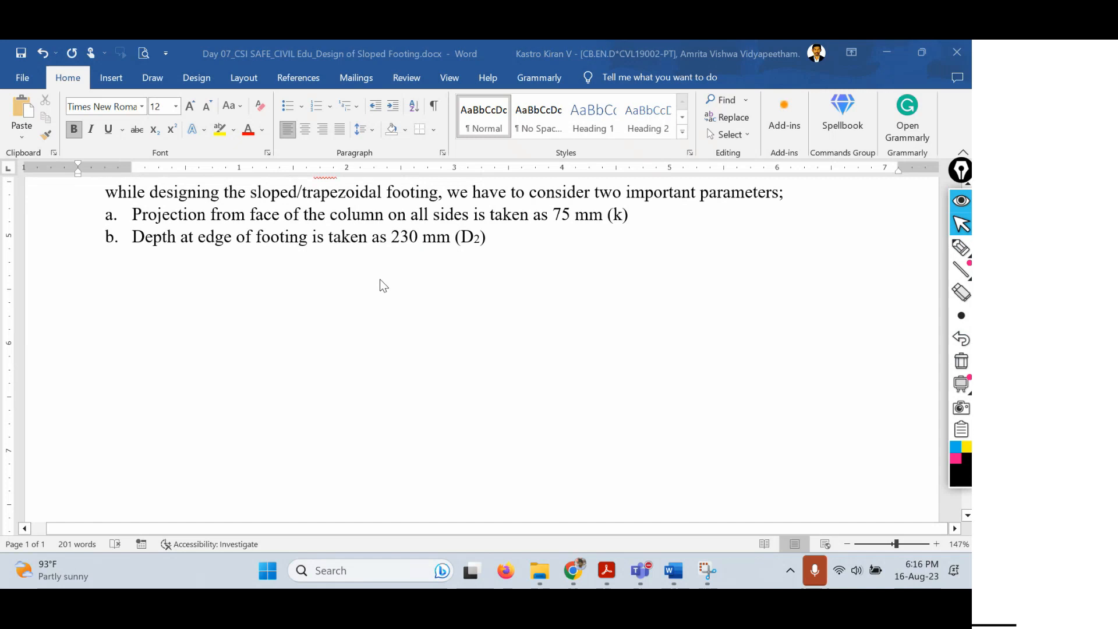
left_click(456, 336)
key("BackSpace")
key("BackSpace")
key("BackSpace")
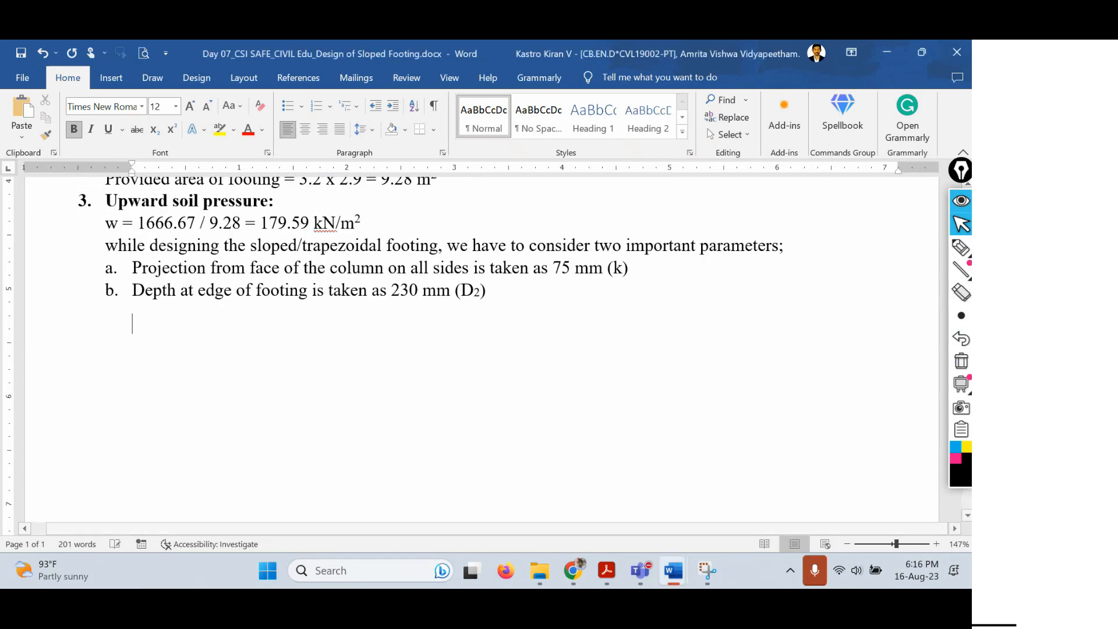
key("BackSpace")
key("BackSpace")
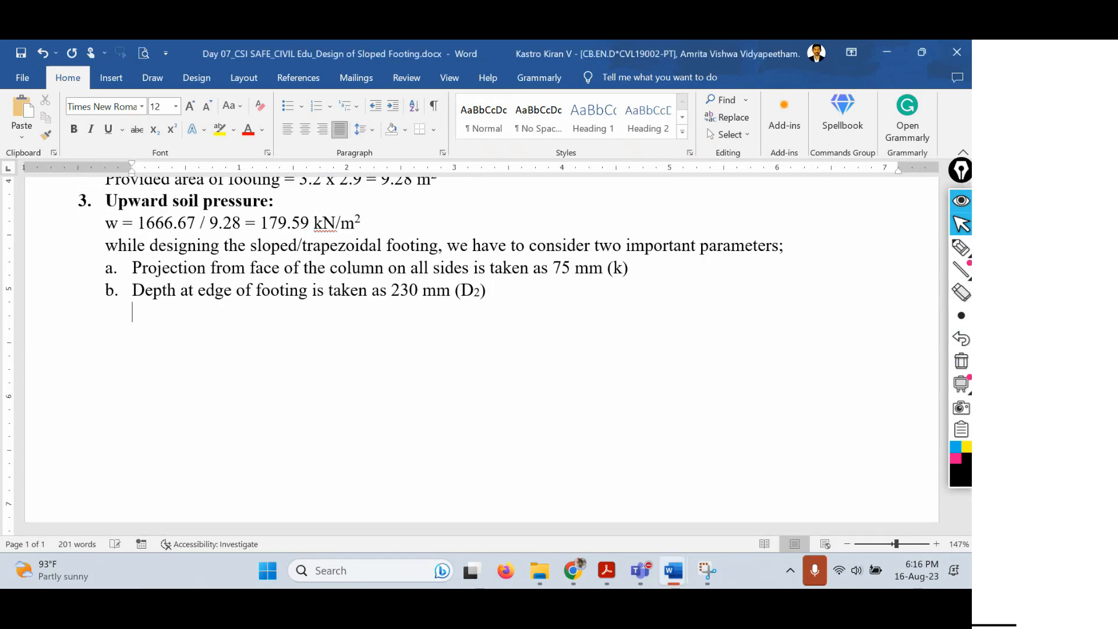
key("BackSpace")
Add the bold heading "4. Depth required for flexural criteria:" below item b, followed by an unnumbered line
key("ctrl+b")
type("45")
type(". ")
type("depth req")
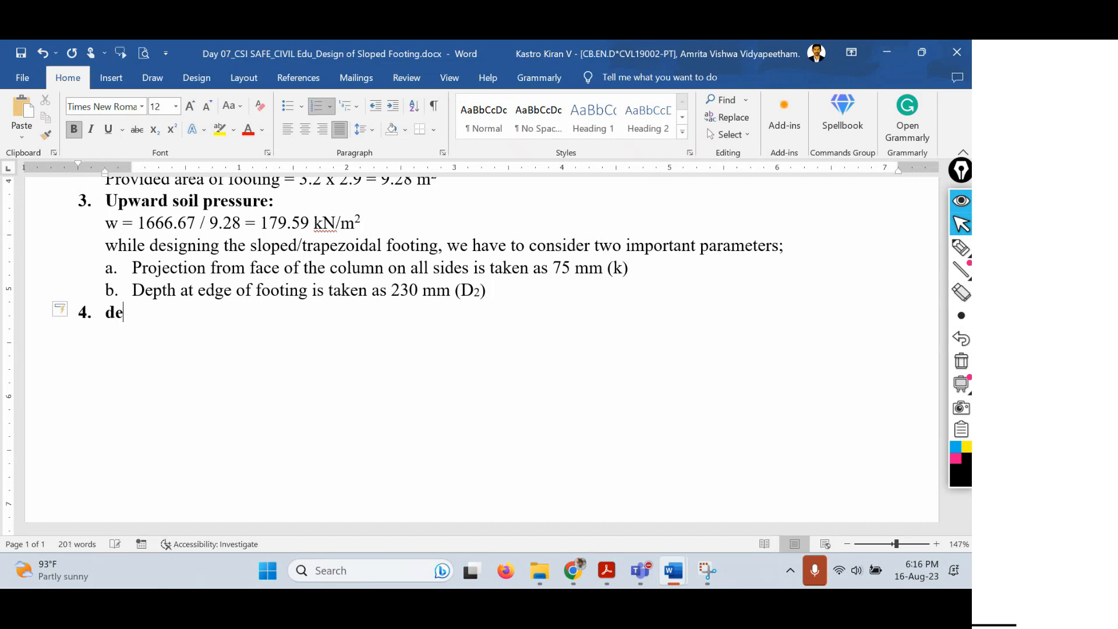
type("uire")
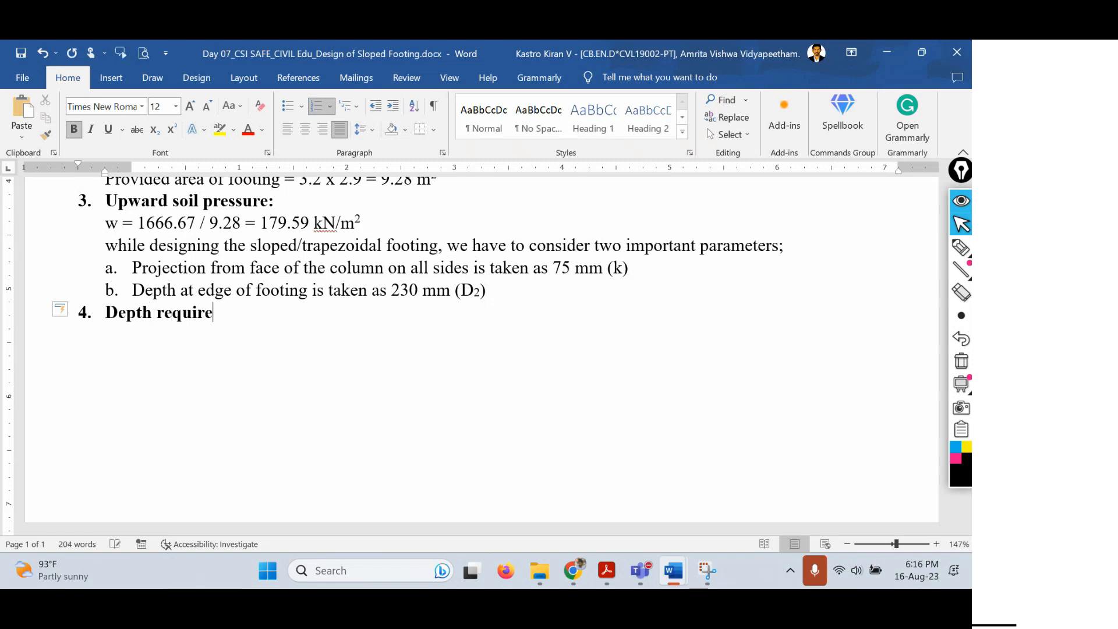
type("d for fd ")
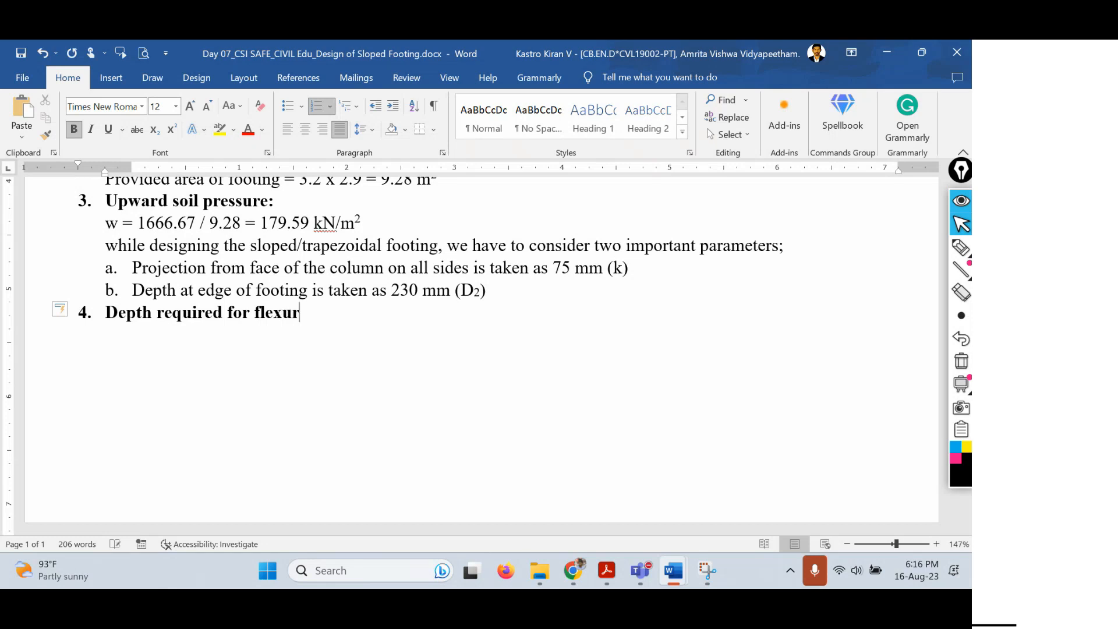
type("al criteria:")
key("Return")
key("BackSpace")
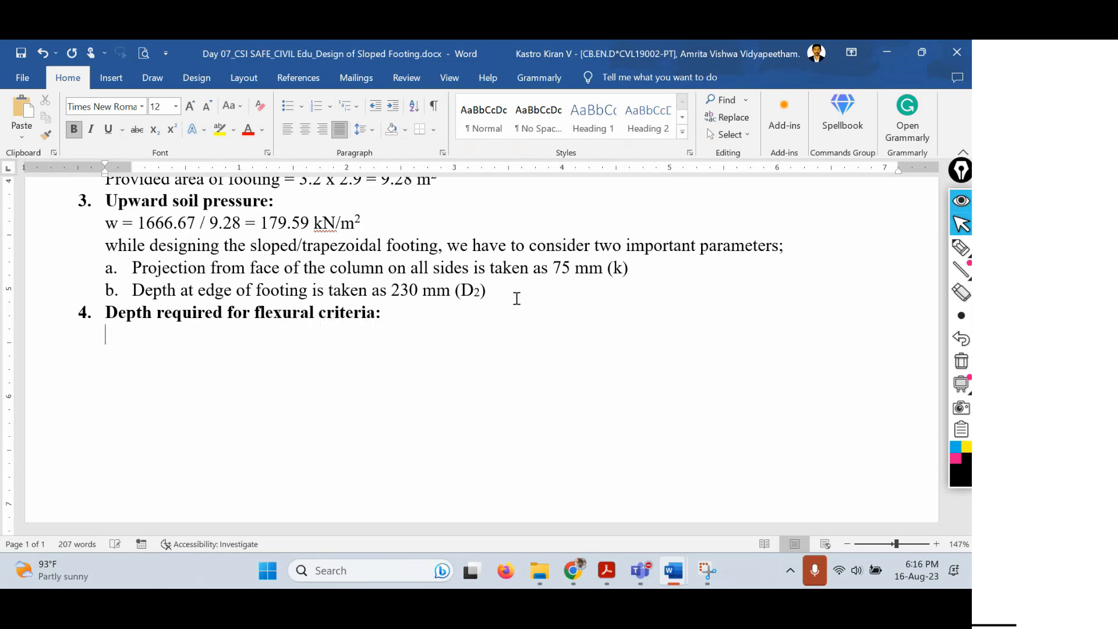
Write "Moment has to be calculated along the column face, along length and width of footing" in regular weight under heading 4
key("ctrl+b")
type("moment has t")
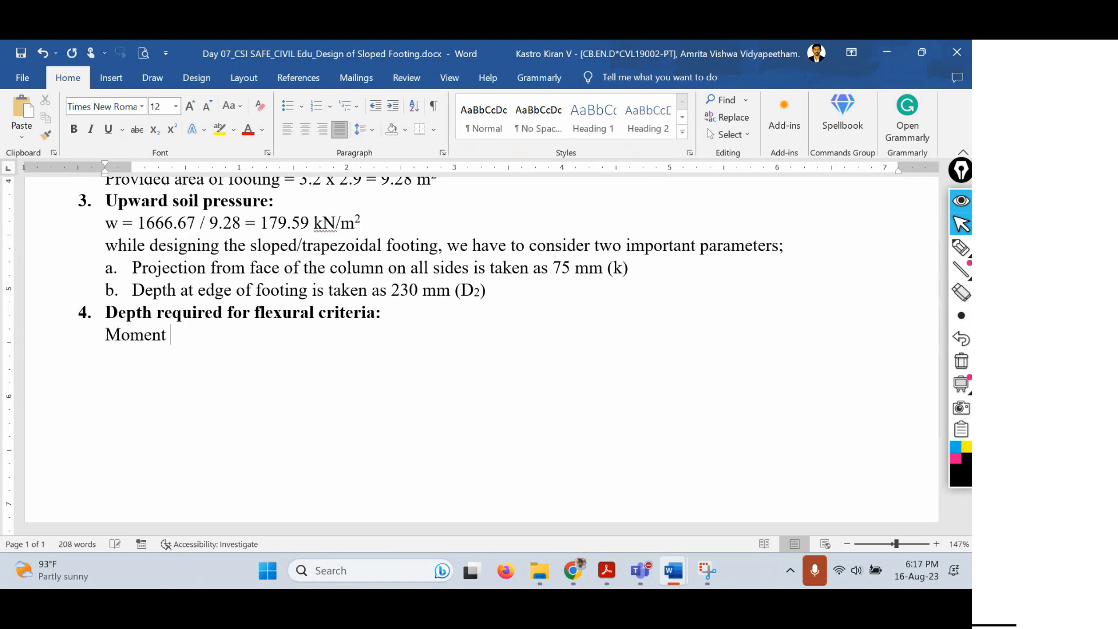
type("o be calculated")
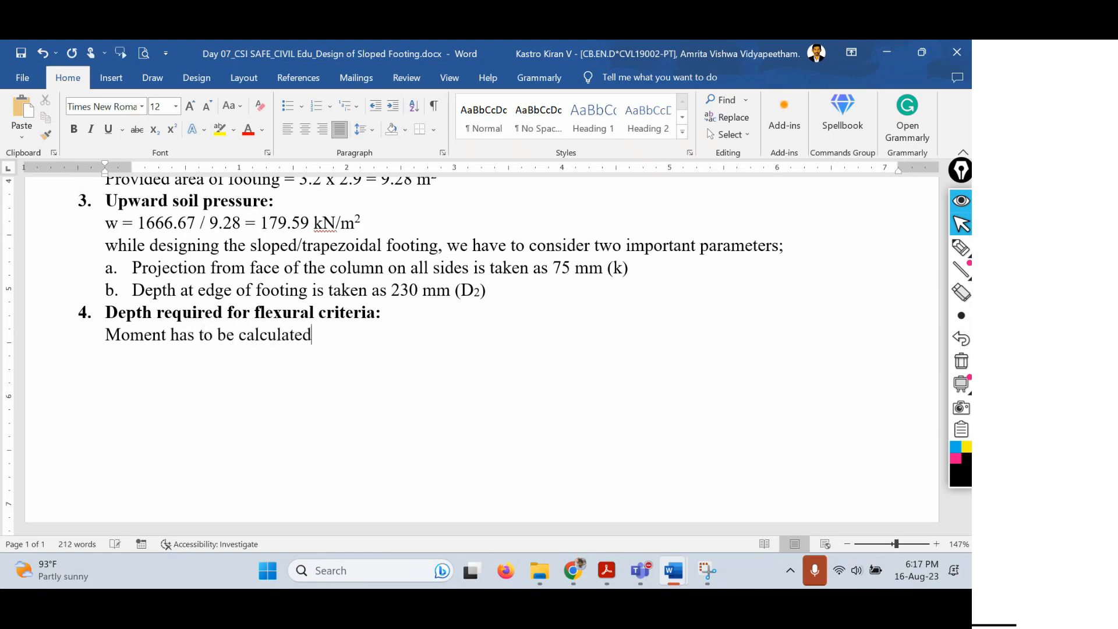
type(" along")
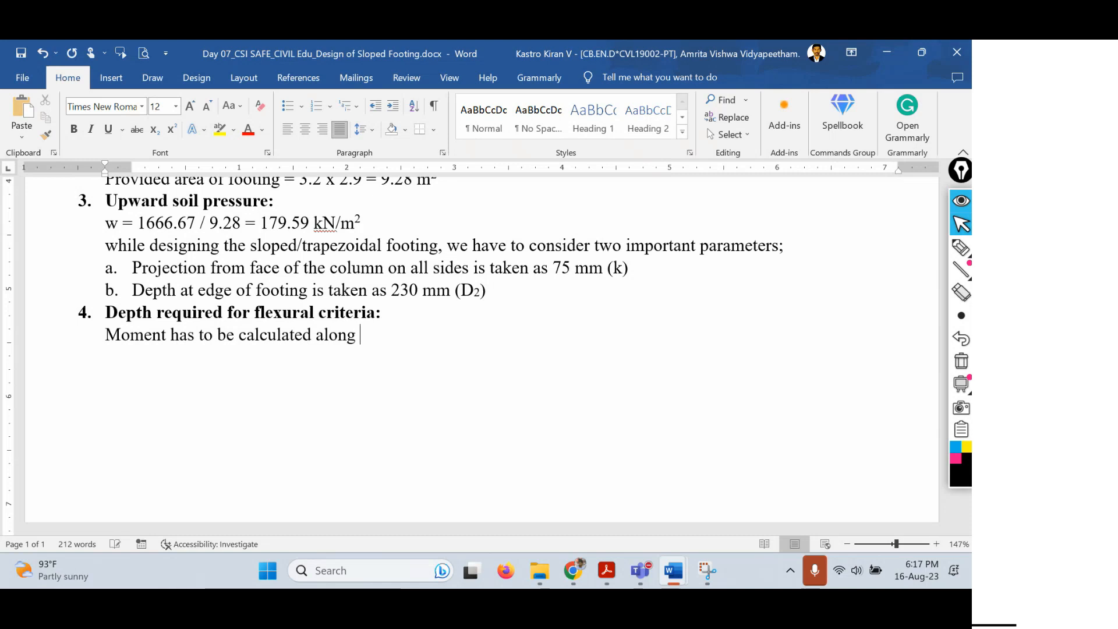
type("the col")
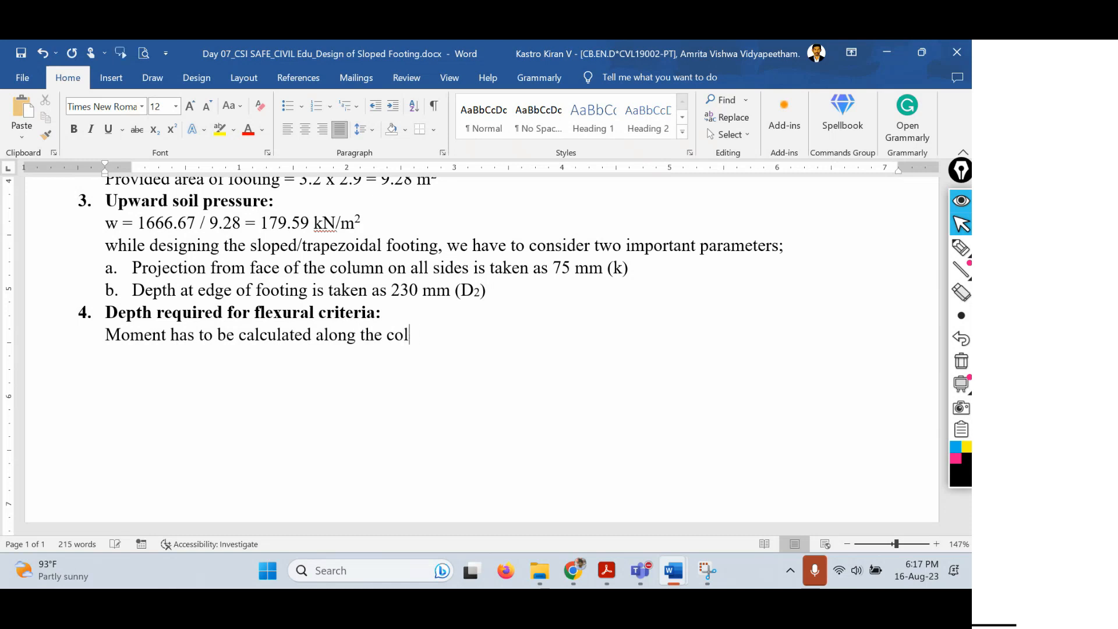
type("umn face, along ")
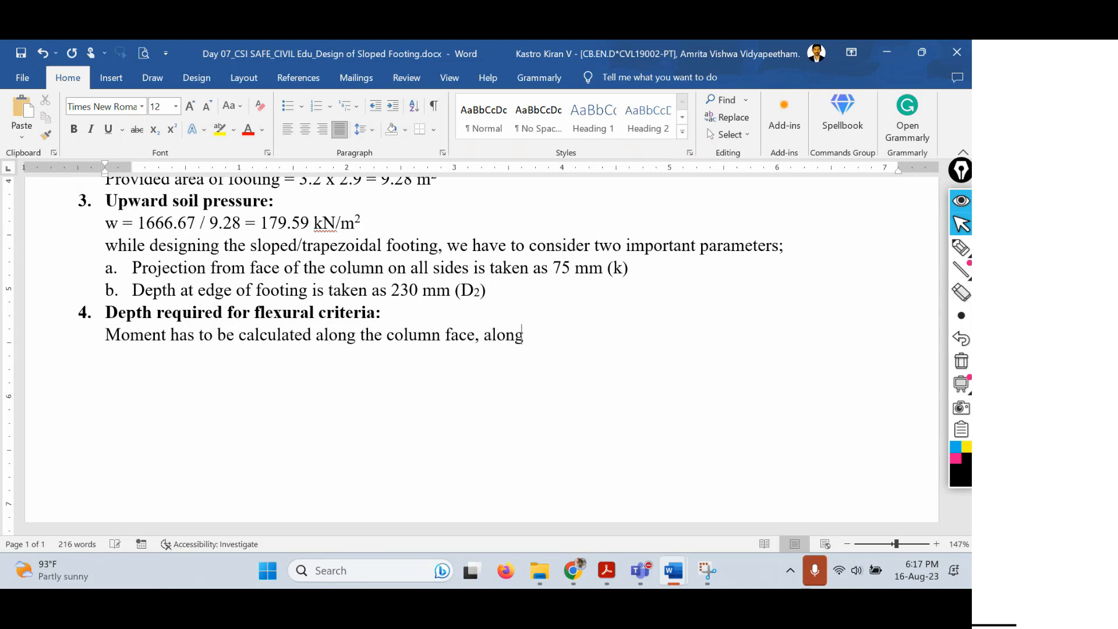
type("length and wid")
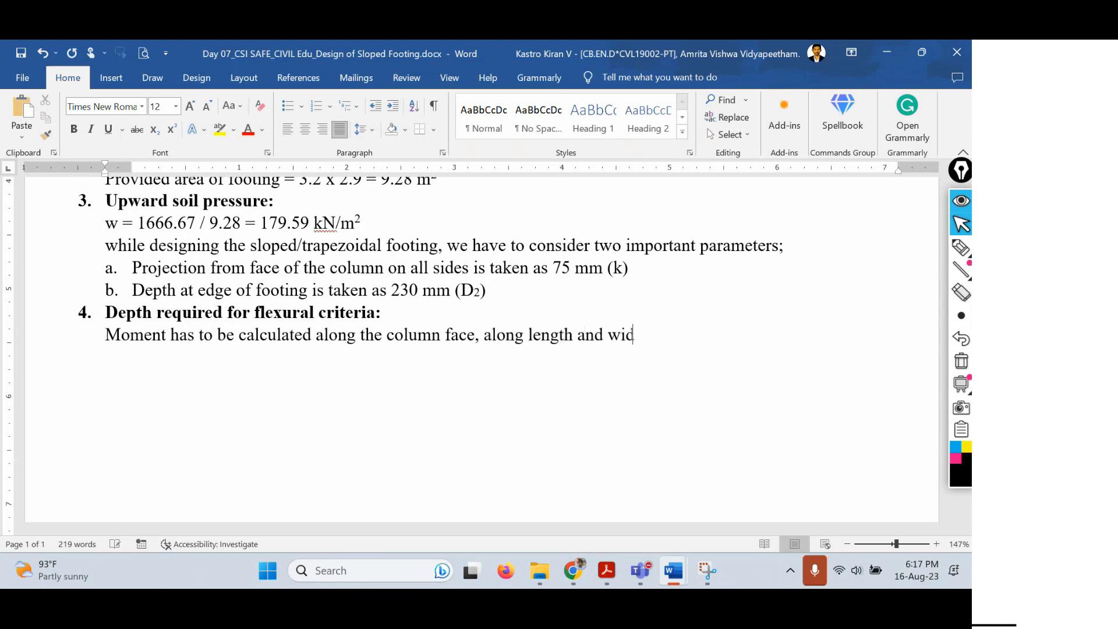
type("th of footing")
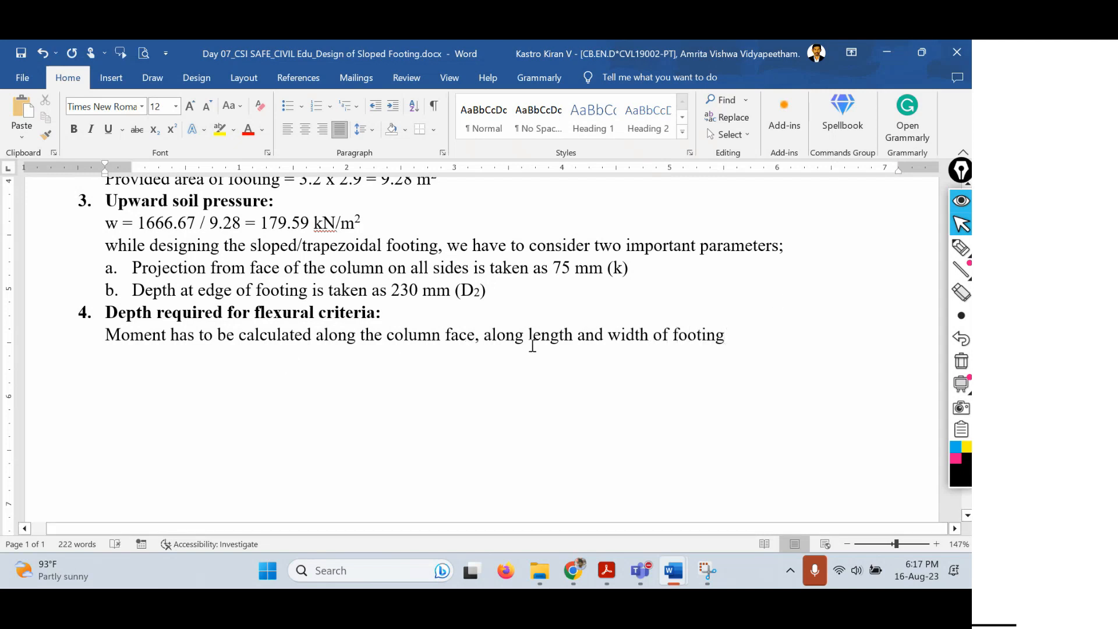
Highlight the length and width wording in the moment sentence, then end the sentence with a full stop
left_click_drag(482, 336, 684, 330)
left_click(621, 337)
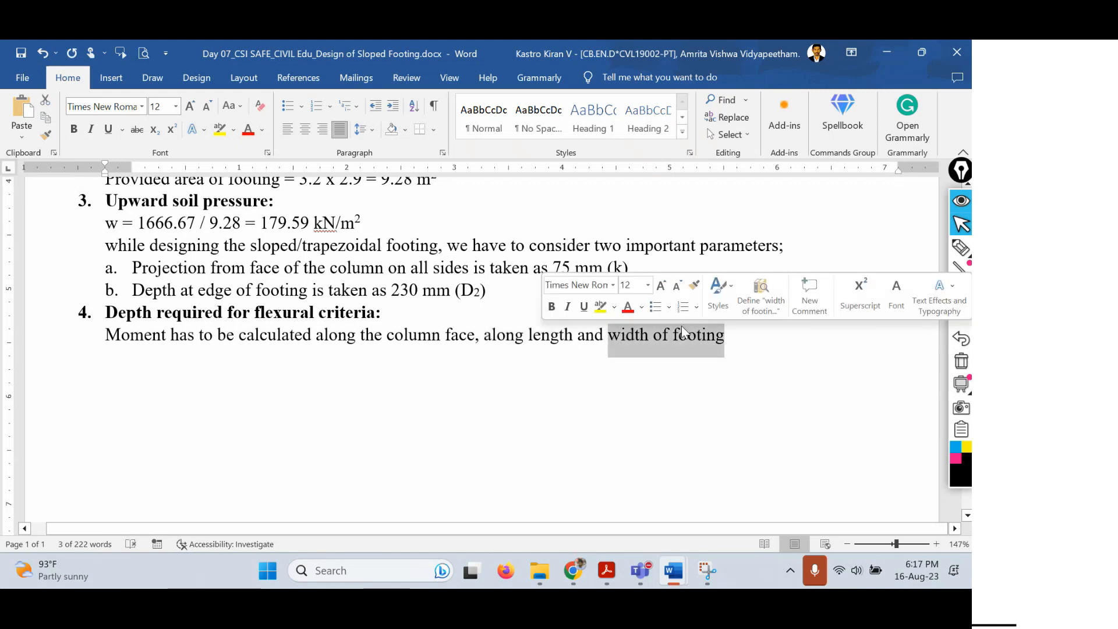
left_click(750, 349)
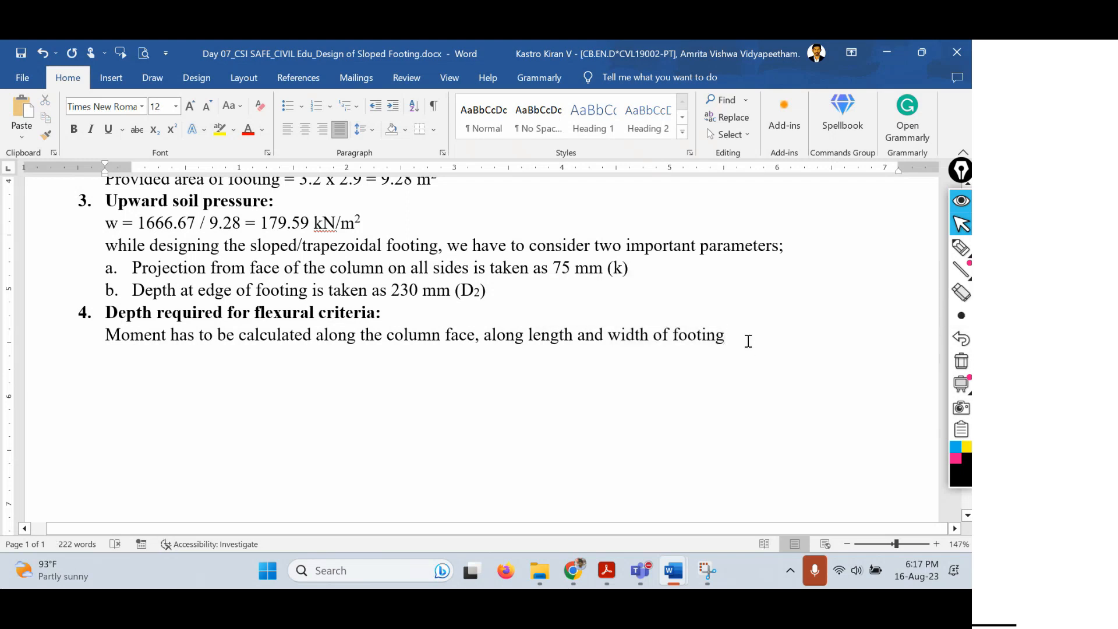
type(".")
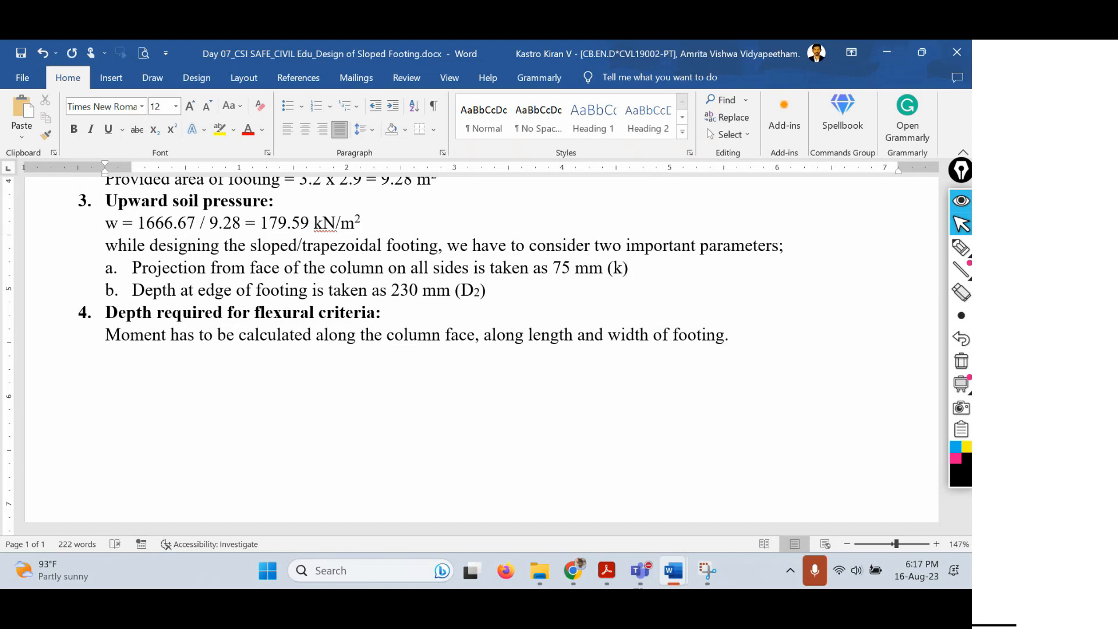
Write the italic line "Moment along the length of the footing" below the moment sentence
type("moment")
key("shift+Home")
key("ctrl+i")
key("End")
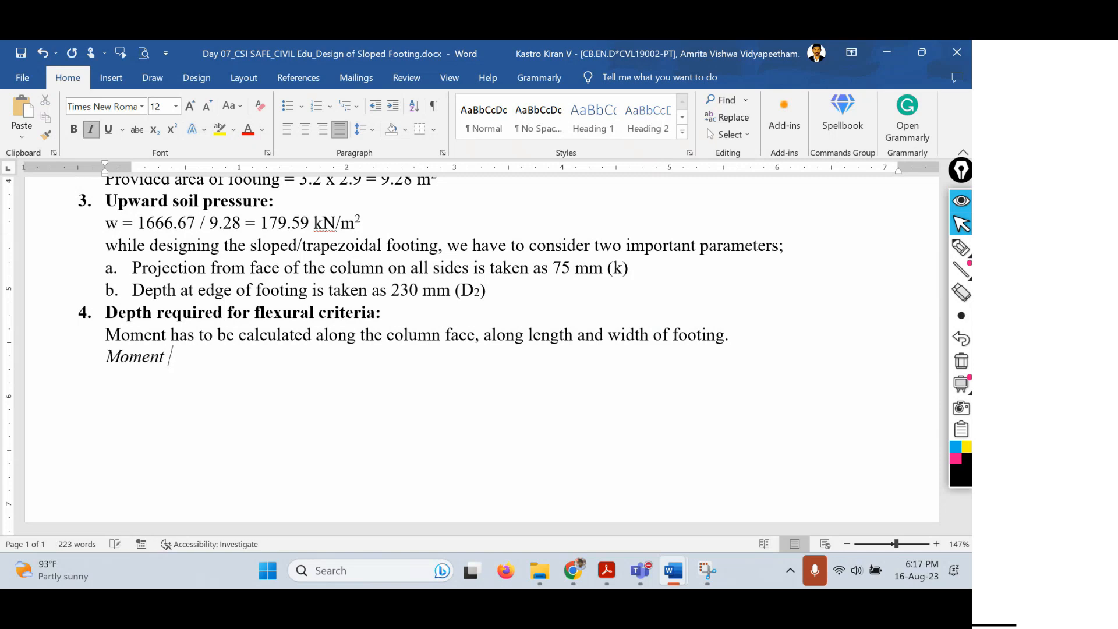
type("along the leng")
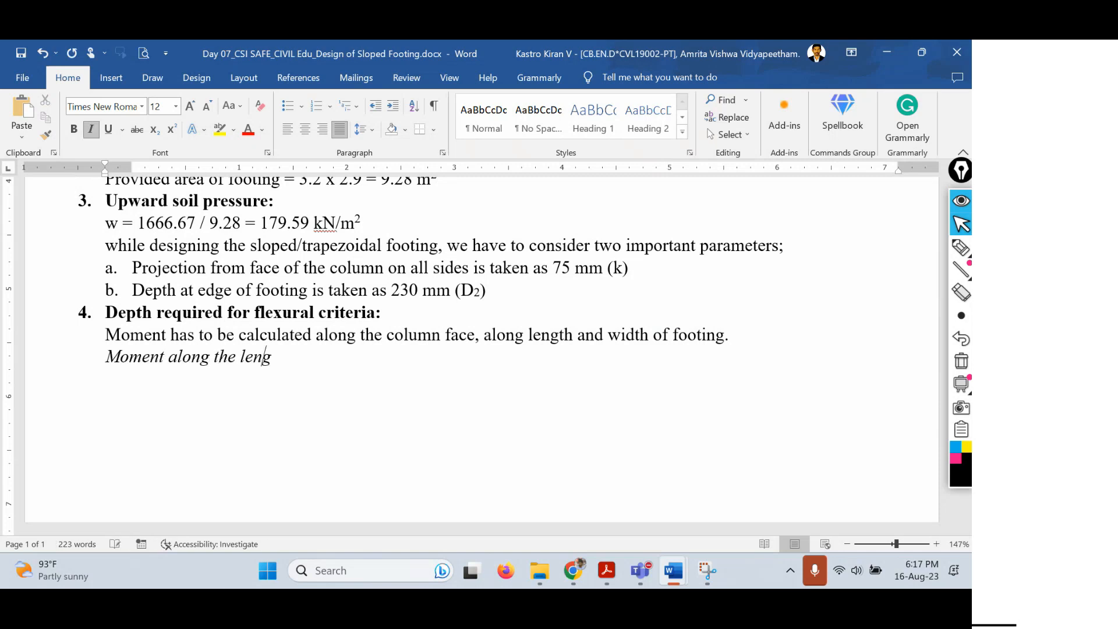
type("th of the")
key("BackSpace")
type("the footing")
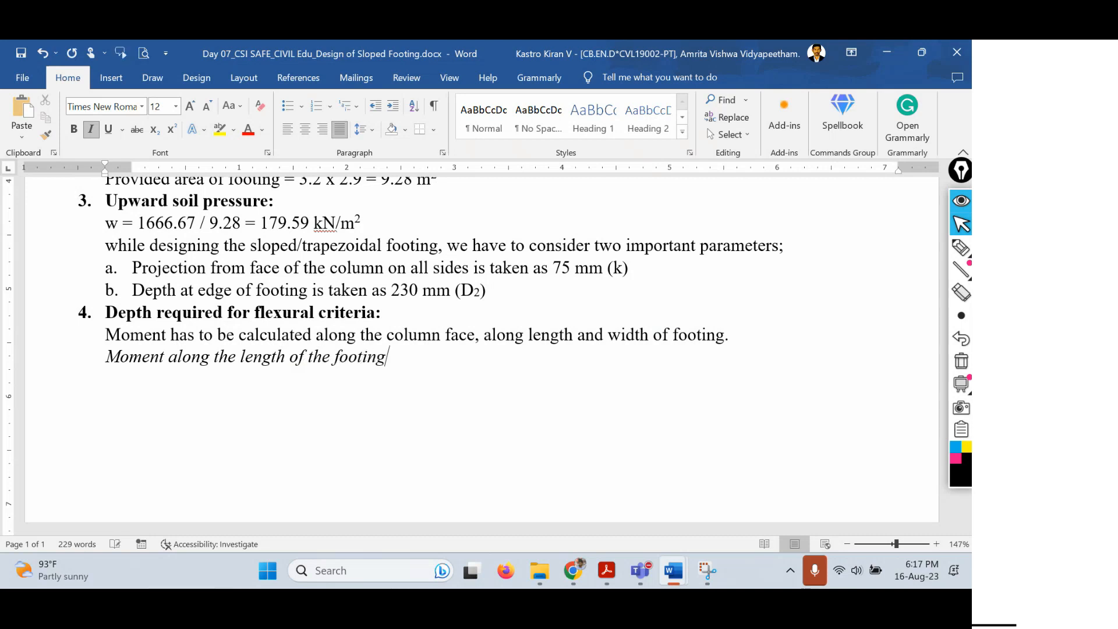
Append the italic note "(we have to consider the width of footing)" to the line about moment along the length
type(" (")
key("ctrl+i")
key("ctrl+i")
type("we have to")
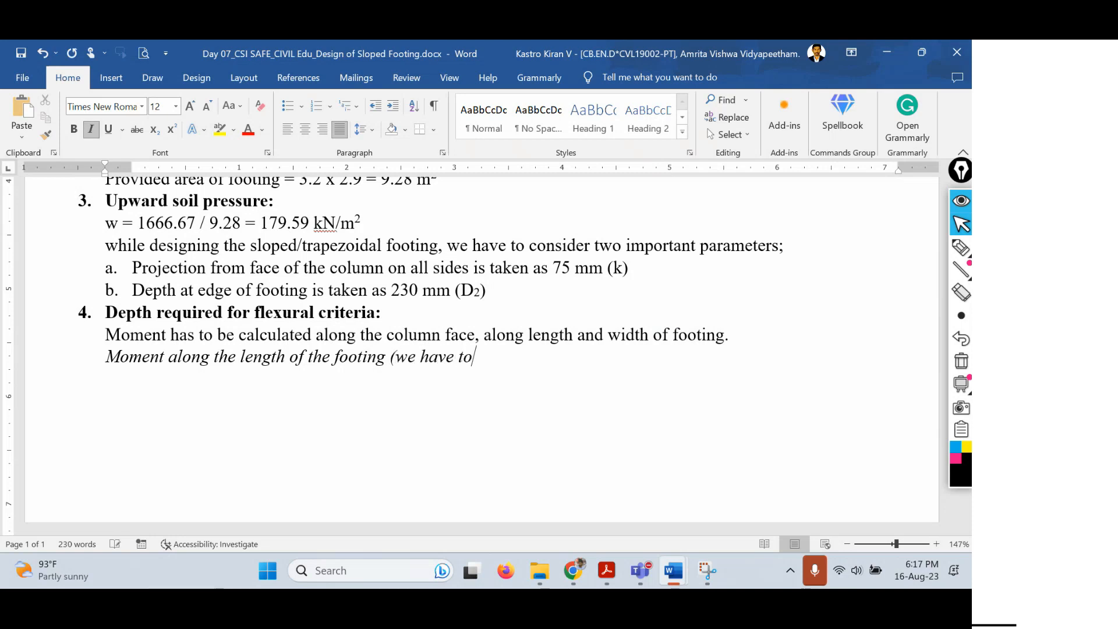
type(" consider the w")
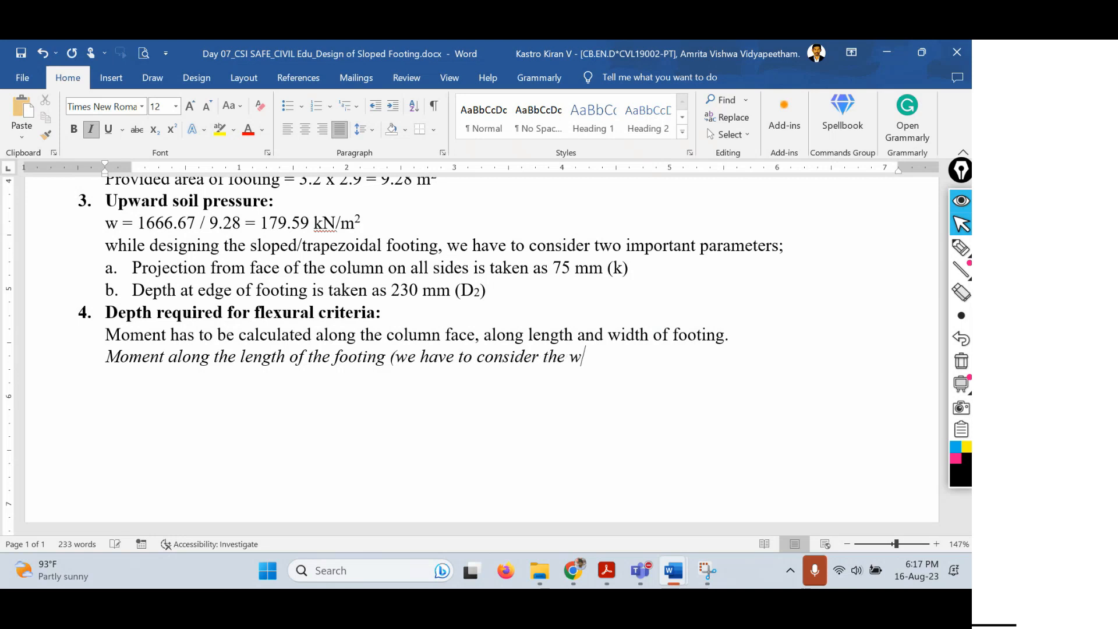
type("idth of footing)")
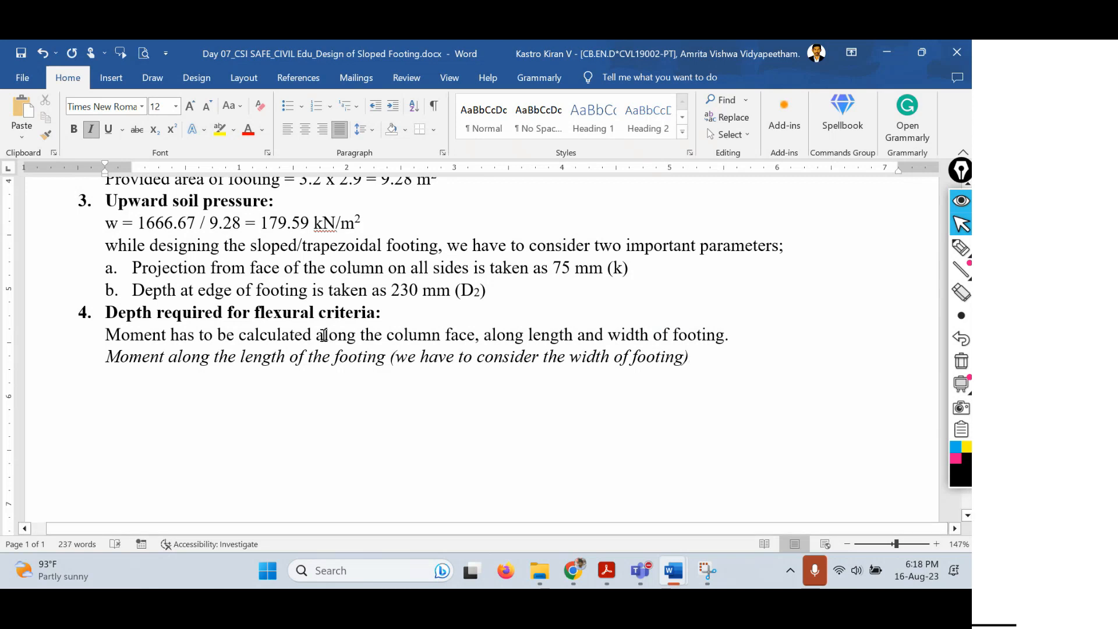
Examine the italic line by highlighting its word "length" and the bracketed note about considering the footing width
double_click(243, 353)
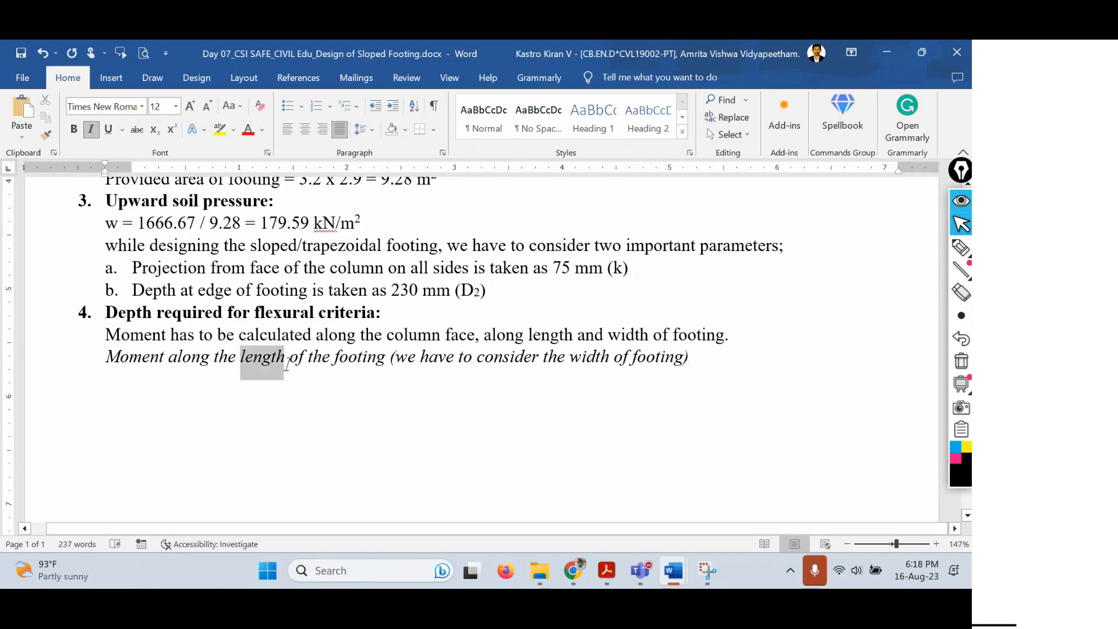
left_click(411, 357)
left_click_drag(484, 361, 557, 361)
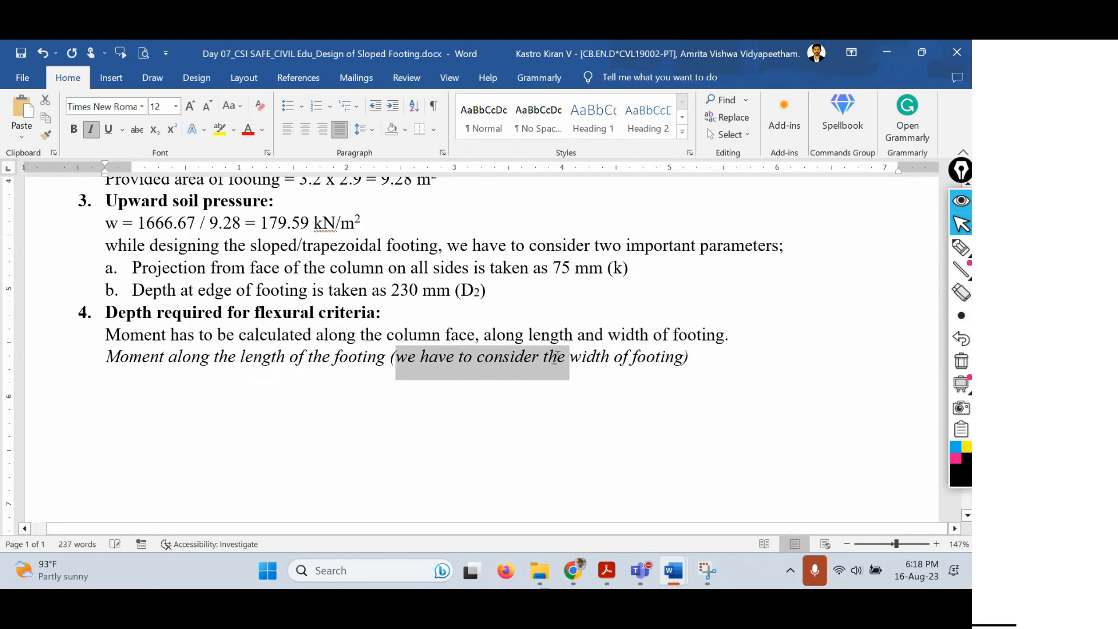
left_click(692, 363)
double_click(246, 357)
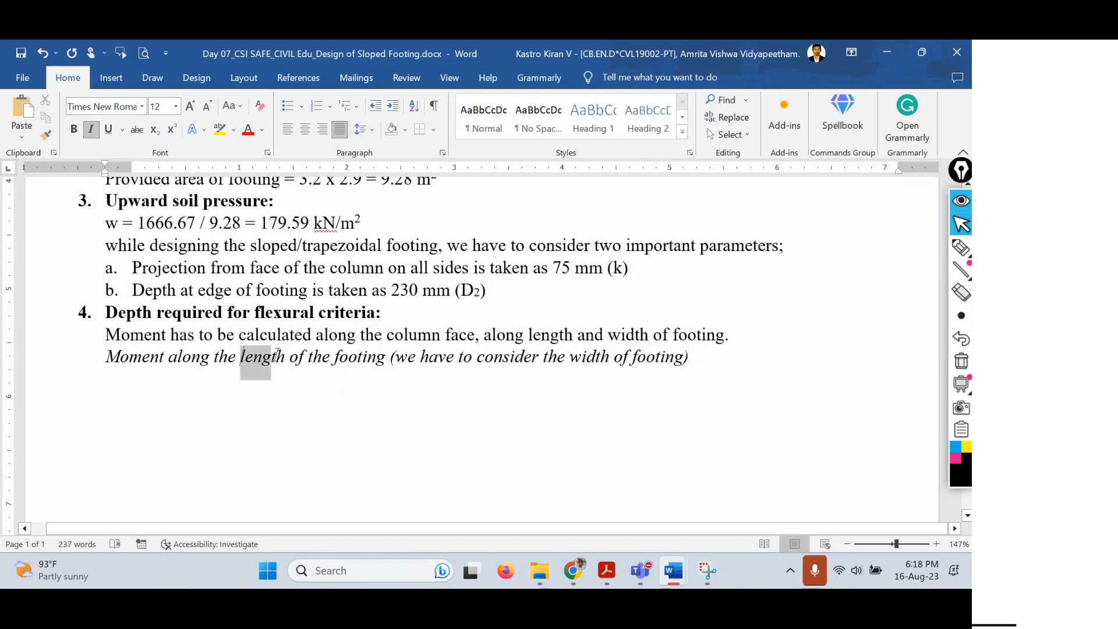
left_click(416, 402)
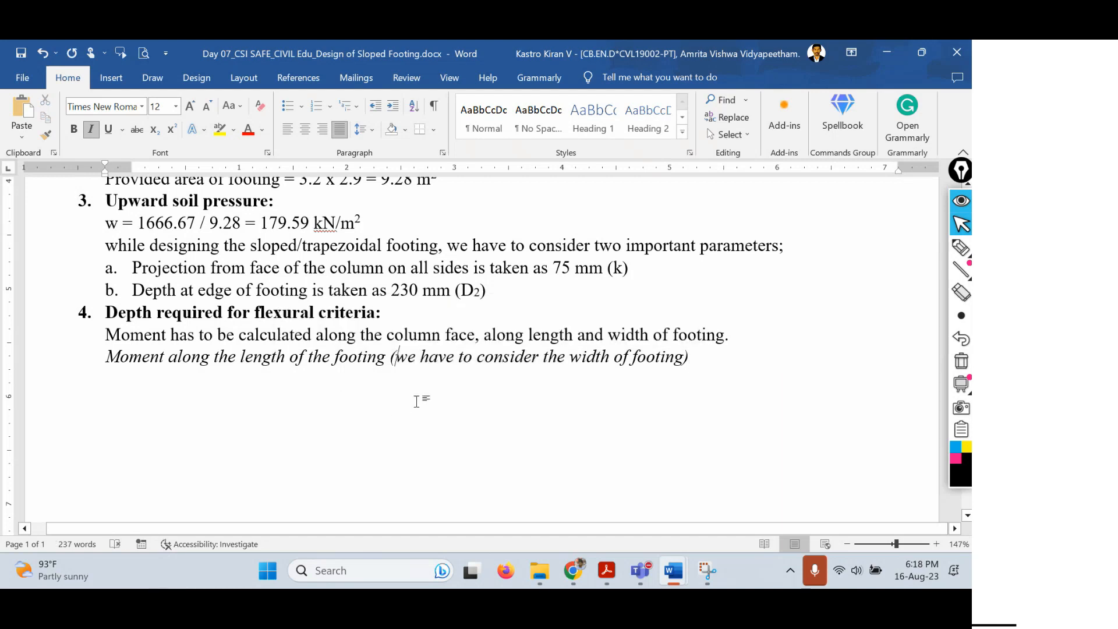
double_click(583, 359)
Start a new non-italic line below the italic moment line with "ML =", making only the L subscript
left_click(702, 359)
key("Return")
key("ctrl+i")
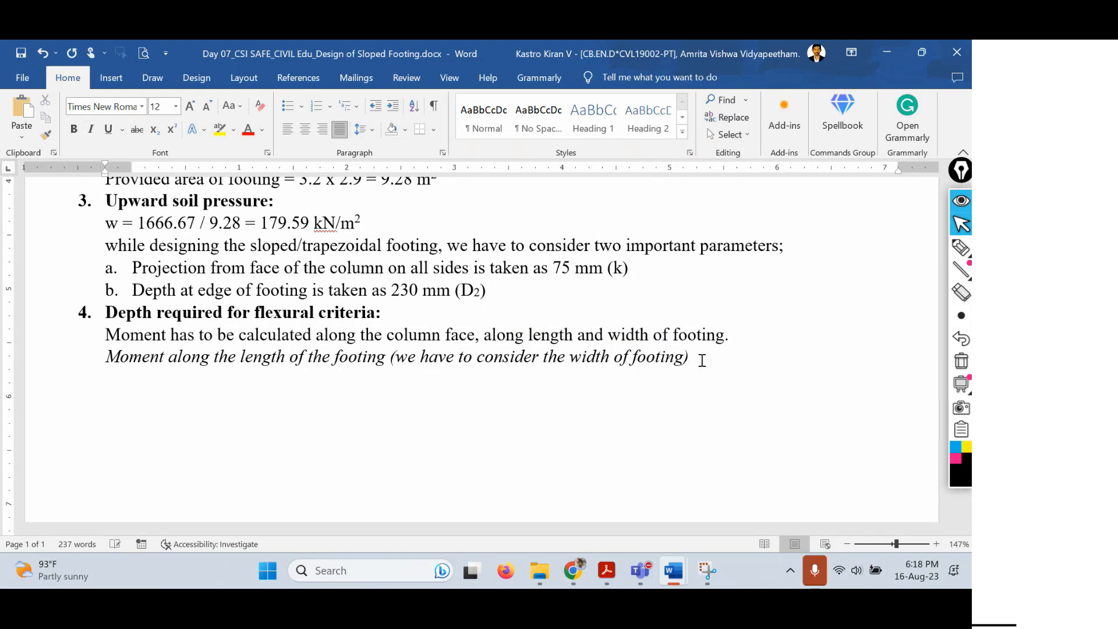
type("ML")
key("BackSpace")
key("ctrl+equal")
type("L=")
key("shift+Left")
key("ctrl+shift+equal")
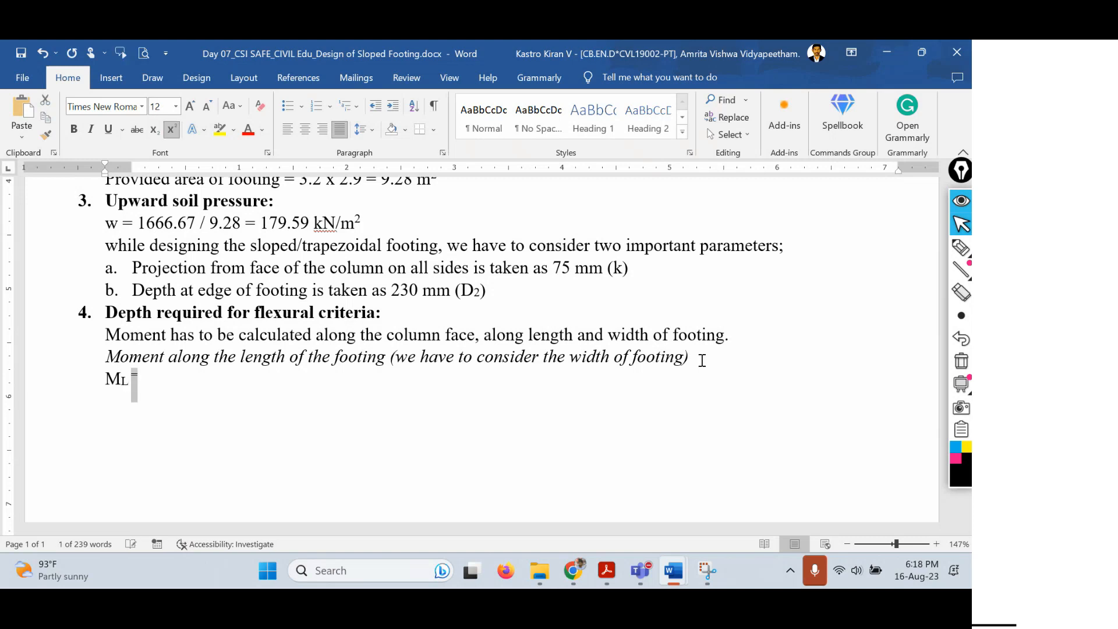
key("ctrl+shift+equal")
key("Right")
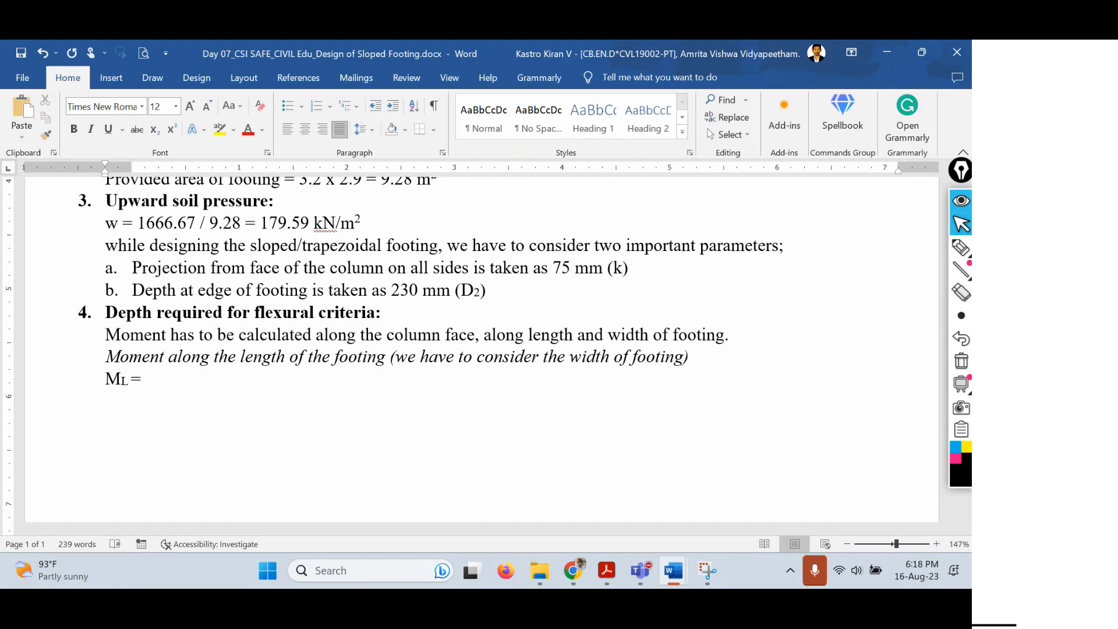
Enter "179.59 x 2.9 x" in the ML equation, taking the footing width from the Bf line
type("17")
type("9.59 x")
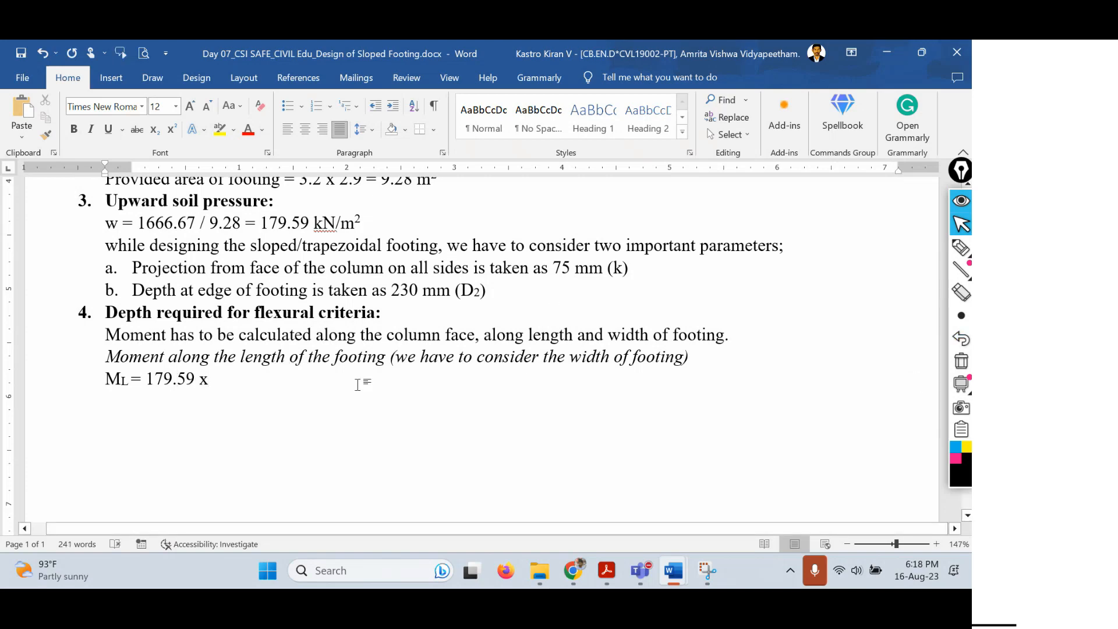
scroll(361, 381, "up", 3)
left_click_drag(359, 263, 320, 263)
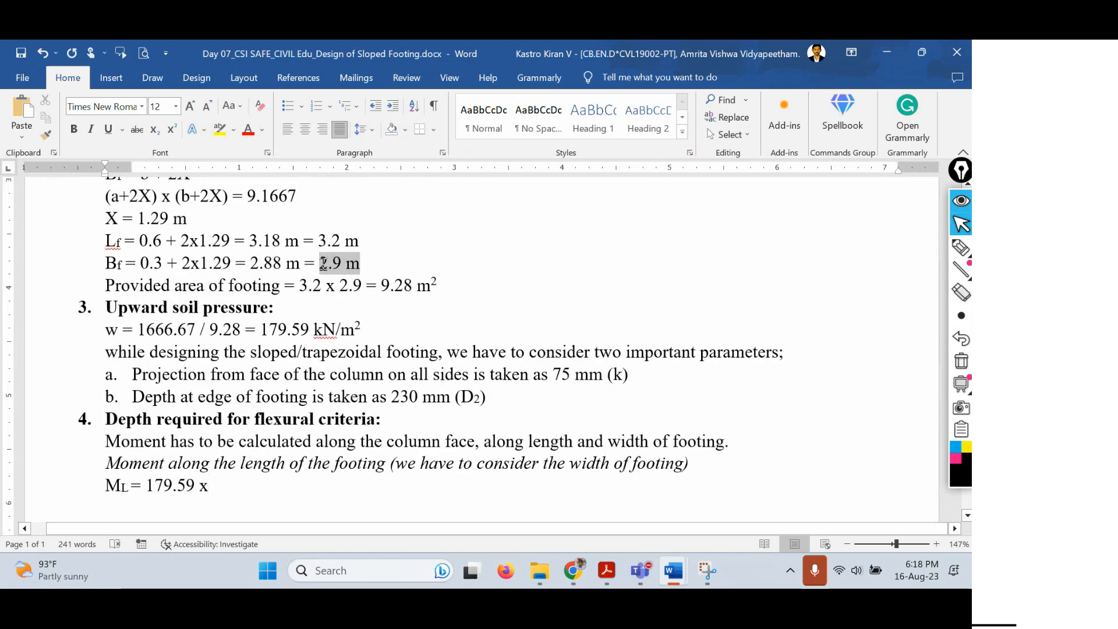
left_click(315, 484)
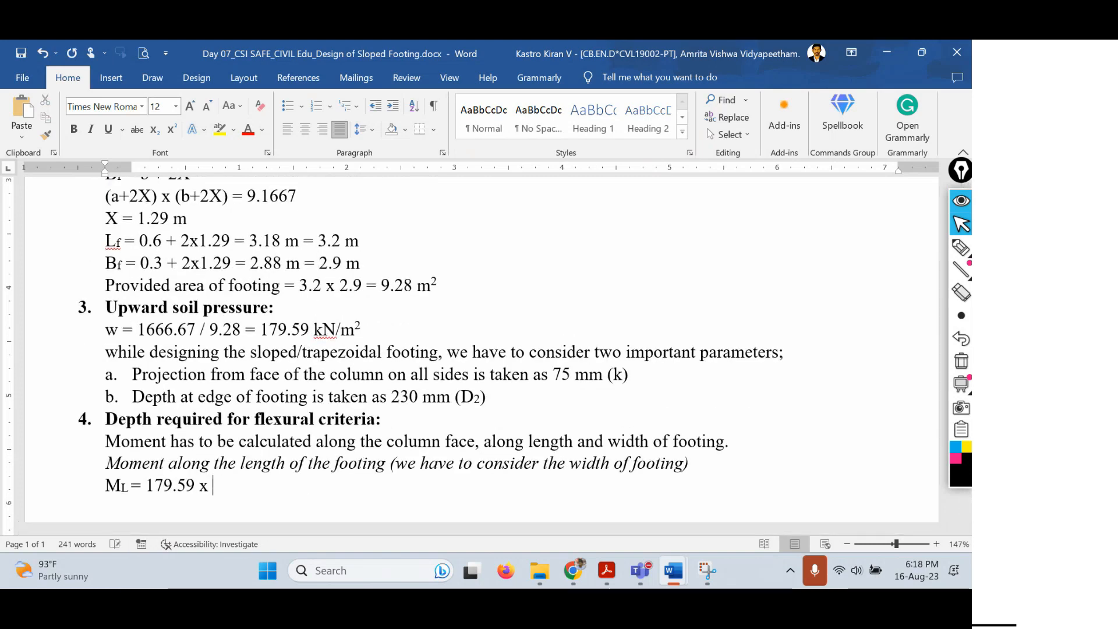
type("9 x")
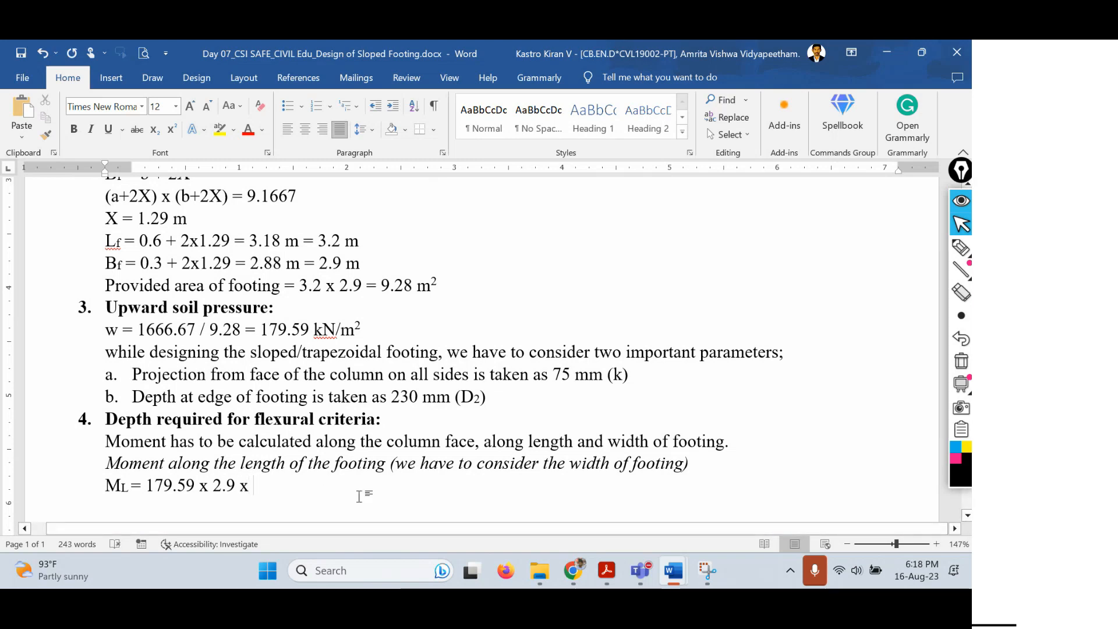
Sketch the footing plan in the blank area below the equation as a black rectangle with a small pink column rectangle inside
scroll(367, 498, "down", 3)
scroll(372, 348, "down", 1)
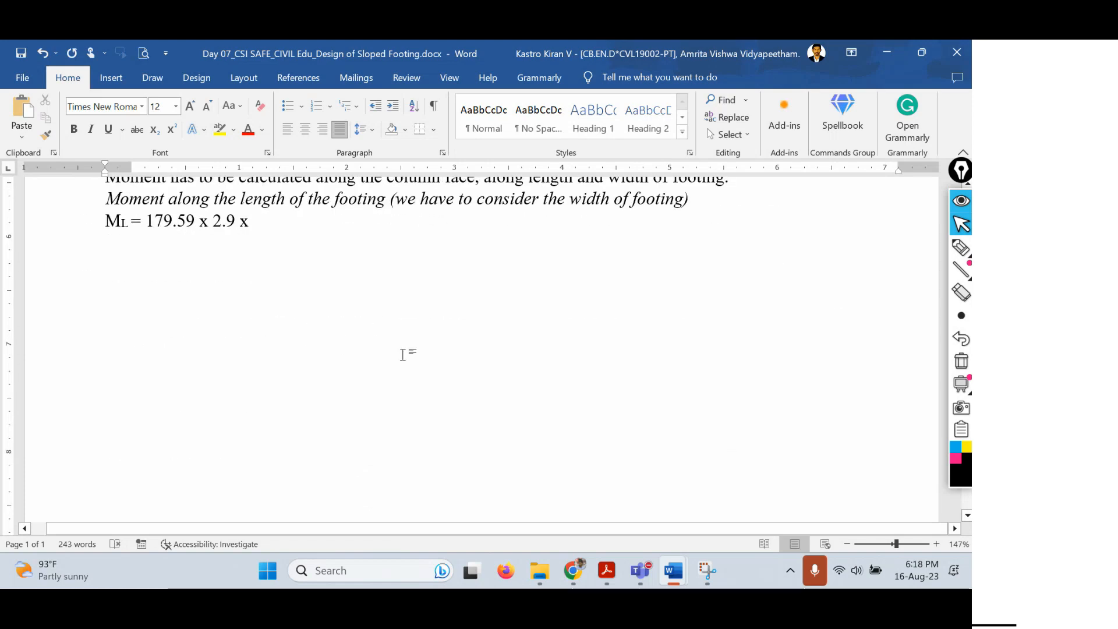
left_click(961, 247)
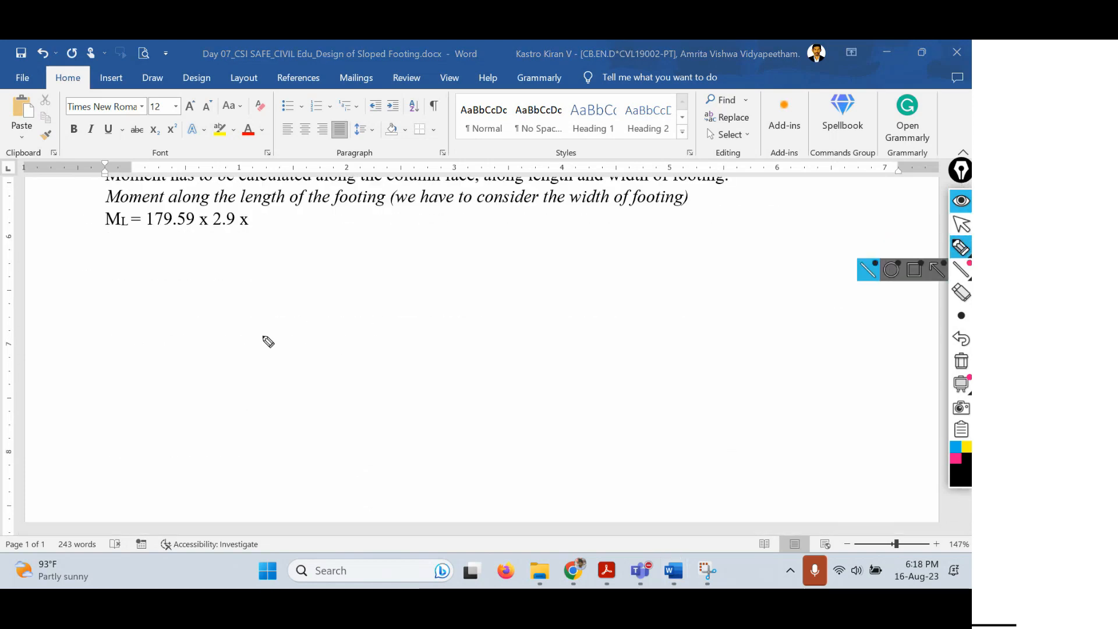
mouse_move(629, 337)
left_mouse_down()
mouse_move(640, 499)
mouse_move(926, 498)
left_mouse_up()
mouse_move(629, 339)
left_mouse_down()
mouse_move(925, 322)
mouse_move(922, 499)
left_mouse_up()
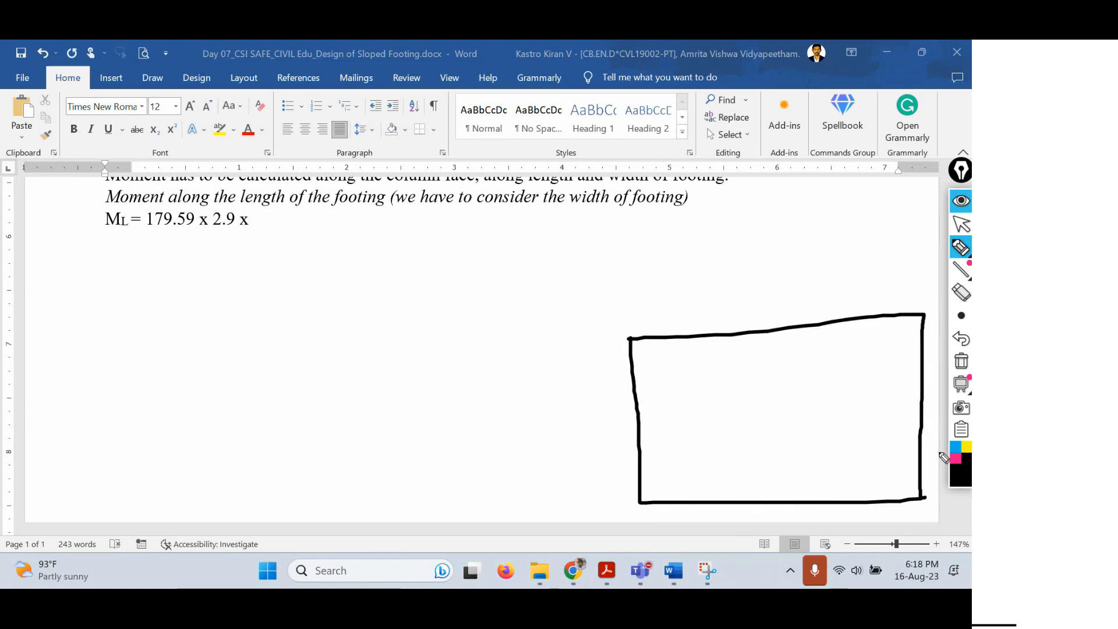
left_click(955, 458)
mouse_move(737, 400)
left_mouse_down()
mouse_move(740, 436)
mouse_move(804, 437)
mouse_move(766, 397)
mouse_move(821, 395)
mouse_move(821, 434)
mouse_move(786, 435)
left_mouse_up()
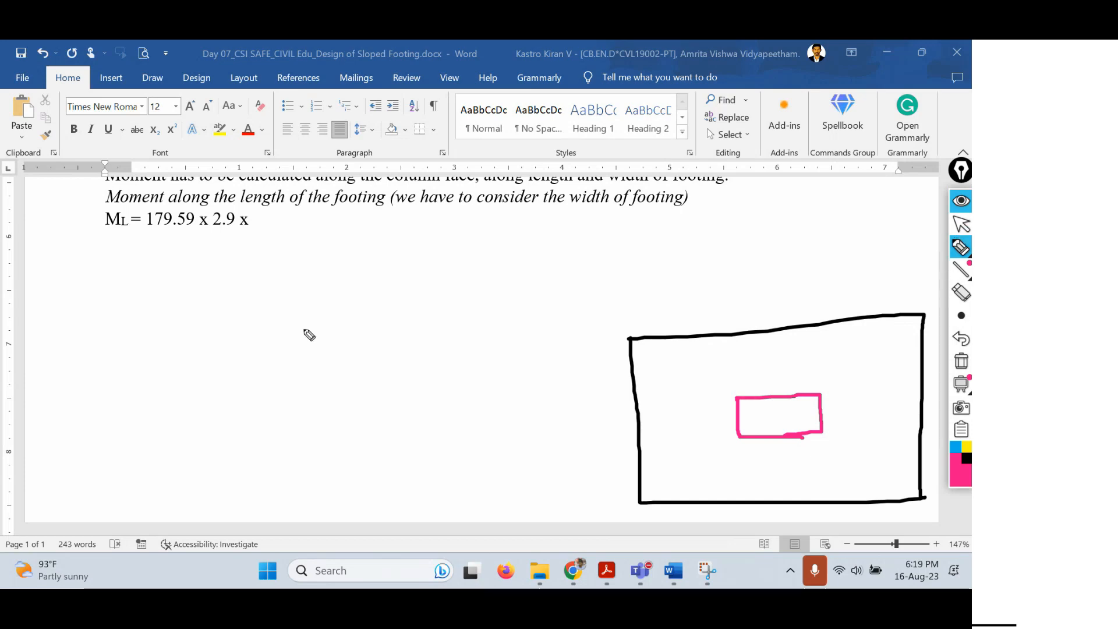
Highlight "Moment has to be calculated along the column face" in the sentence, then return to the end of the ML equation
left_click(961, 224)
scroll(370, 282, "up", 3)
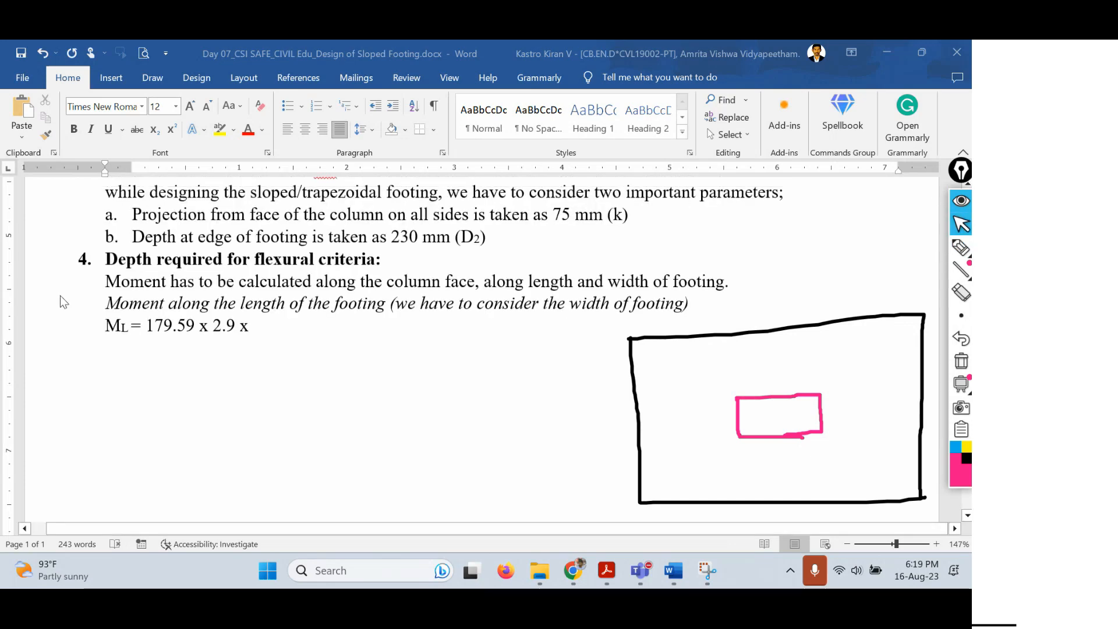
left_click_drag(112, 283, 469, 285)
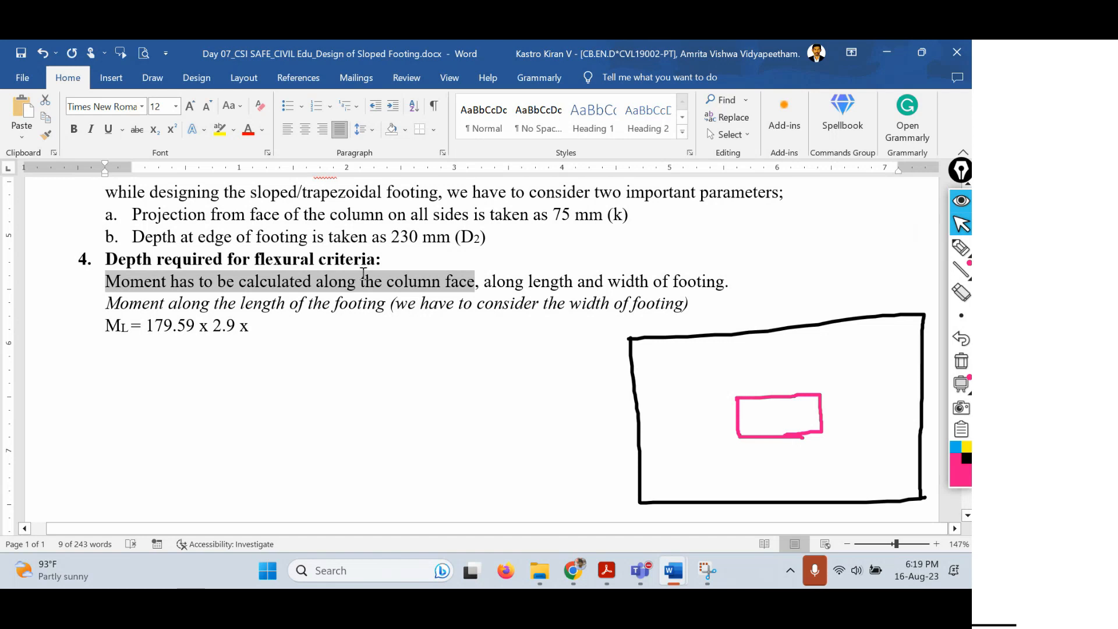
scroll(362, 269, "down", 2)
left_click(422, 341)
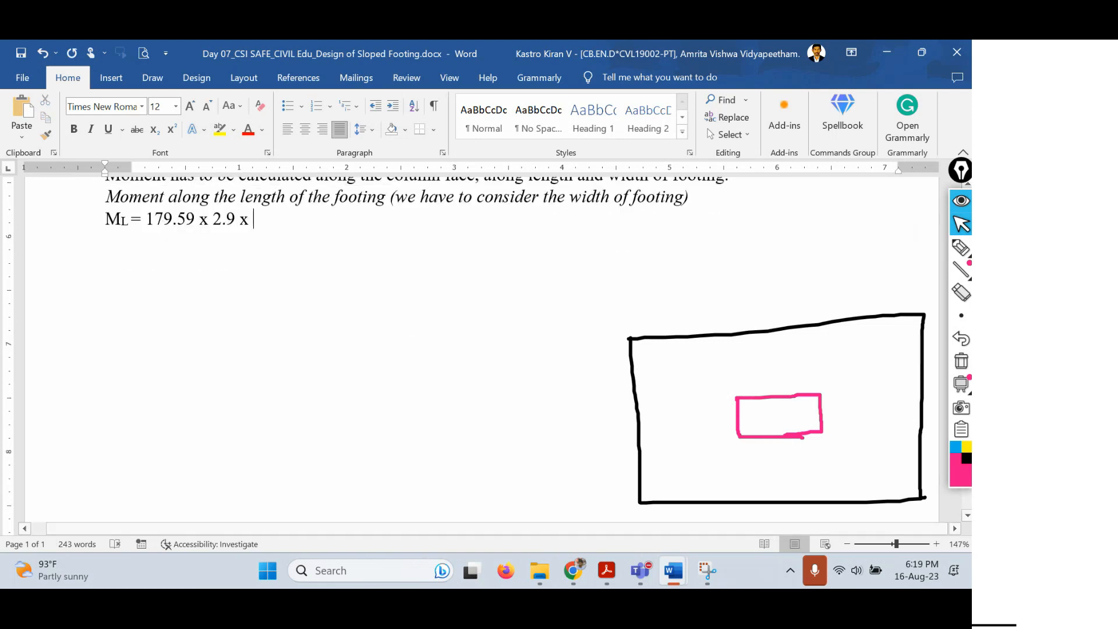
Draw a blue horizontal and a black vertical dashed line across the footing sketch along the column faces
left_click(955, 447)
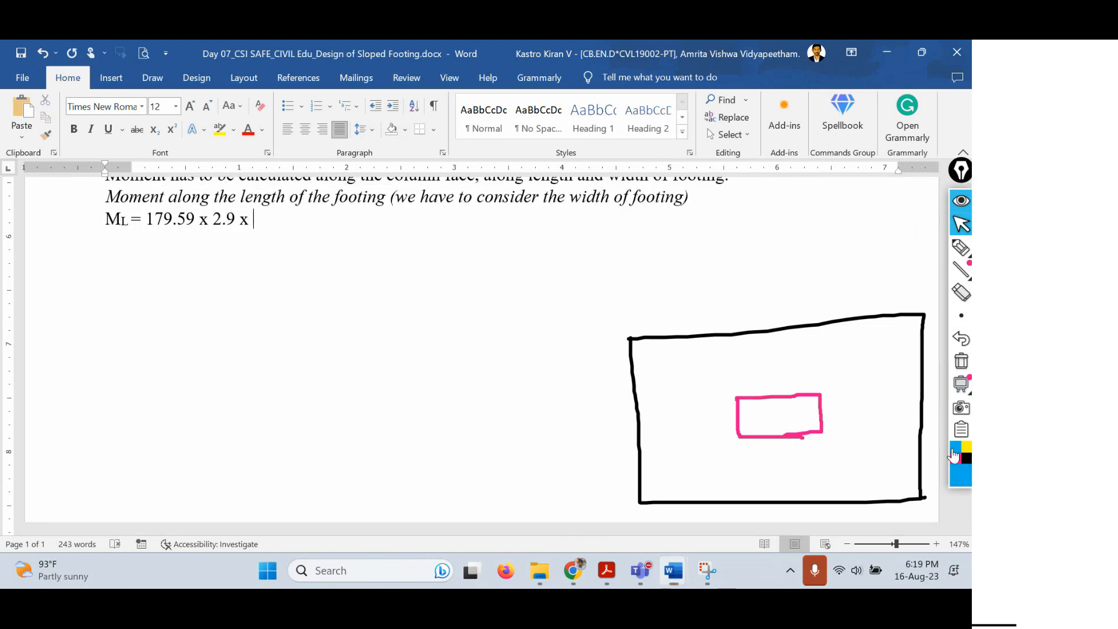
mouse_move(960, 383)
left_click(961, 248)
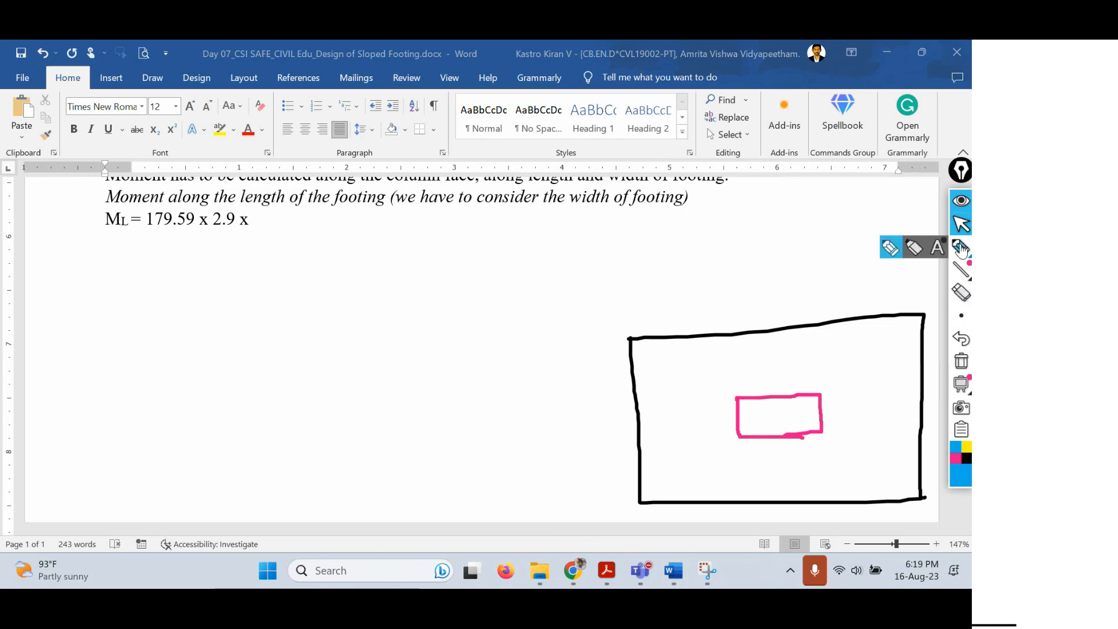
left_click_drag(637, 405, 660, 405)
left_click_drag(691, 402, 925, 395)
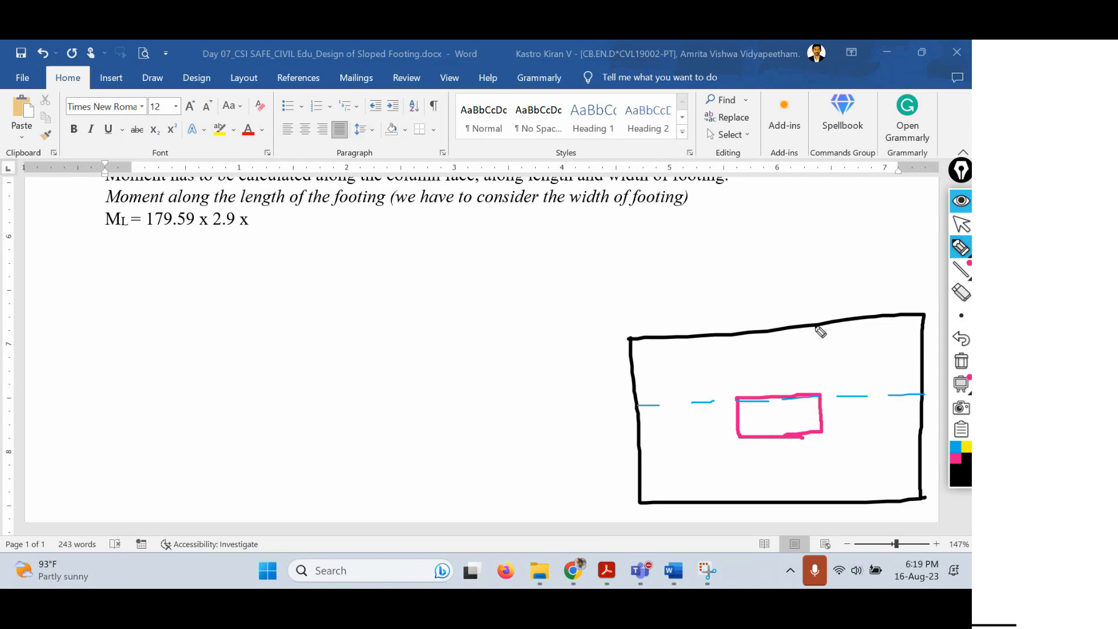
left_click_drag(815, 326, 821, 494)
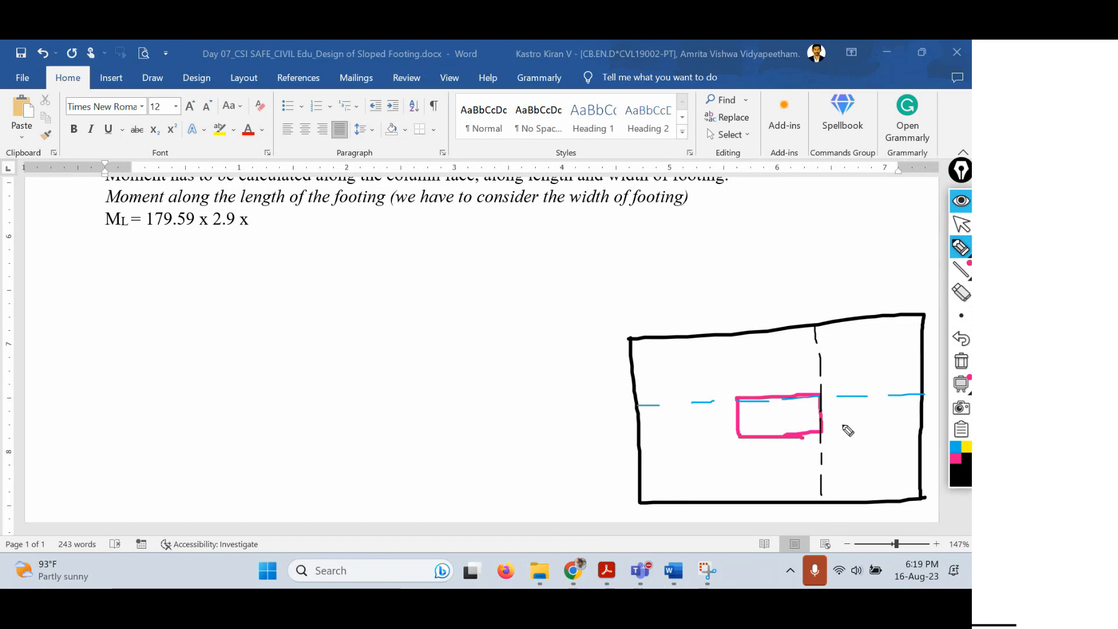
Draw a dimension arrow above the sketch from column face to footing edge, and label the footing length Lf and the column a
mouse_move(813, 269)
left_mouse_down()
mouse_move(811, 308)
mouse_move(911, 288)
mouse_move(916, 263)
mouse_move(917, 297)
mouse_move(904, 280)
left_mouse_up()
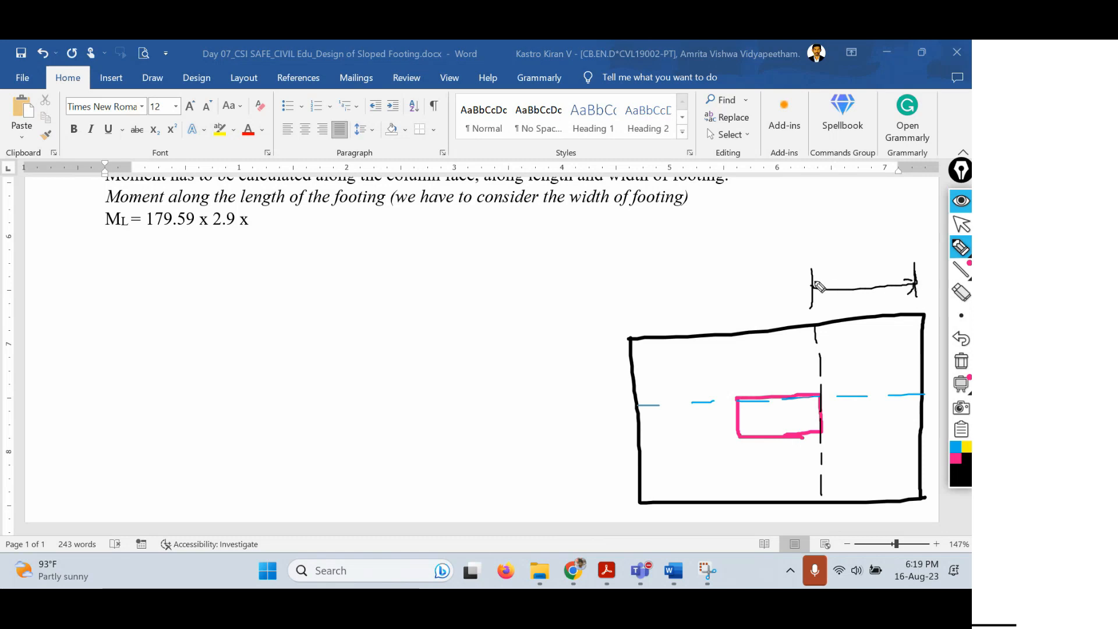
mouse_move(817, 279)
left_mouse_down()
mouse_move(801, 290)
mouse_move(844, 293)
left_mouse_up()
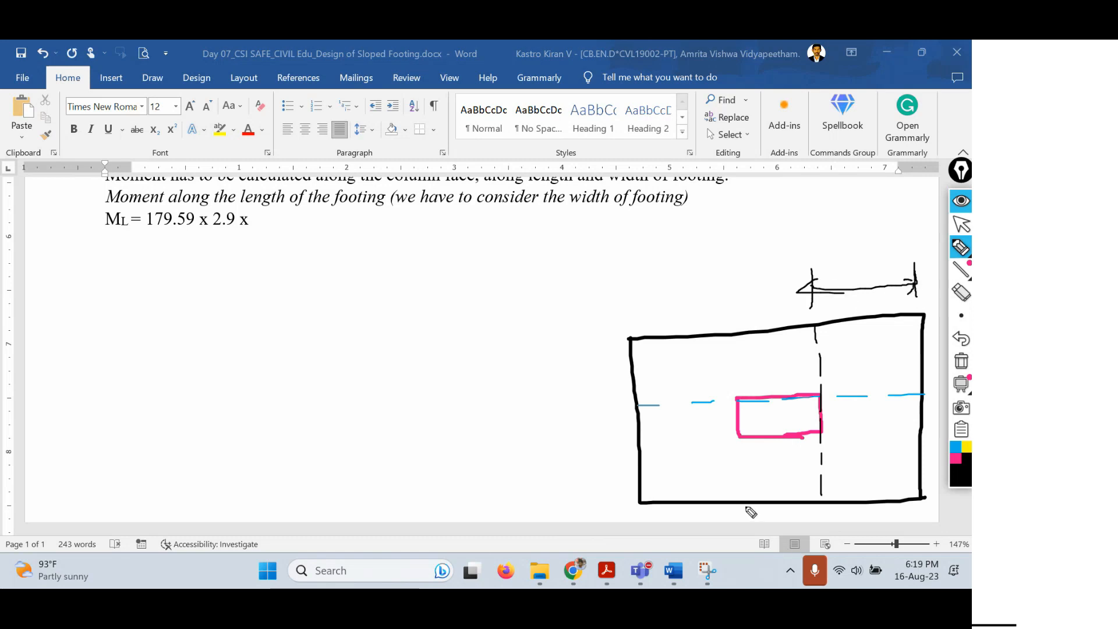
mouse_move(745, 504)
left_mouse_down()
mouse_move(767, 508)
mouse_move(772, 524)
mouse_move(775, 511)
left_mouse_up()
mouse_move(781, 420)
left_mouse_down()
mouse_move(771, 438)
mouse_move(803, 436)
left_mouse_up()
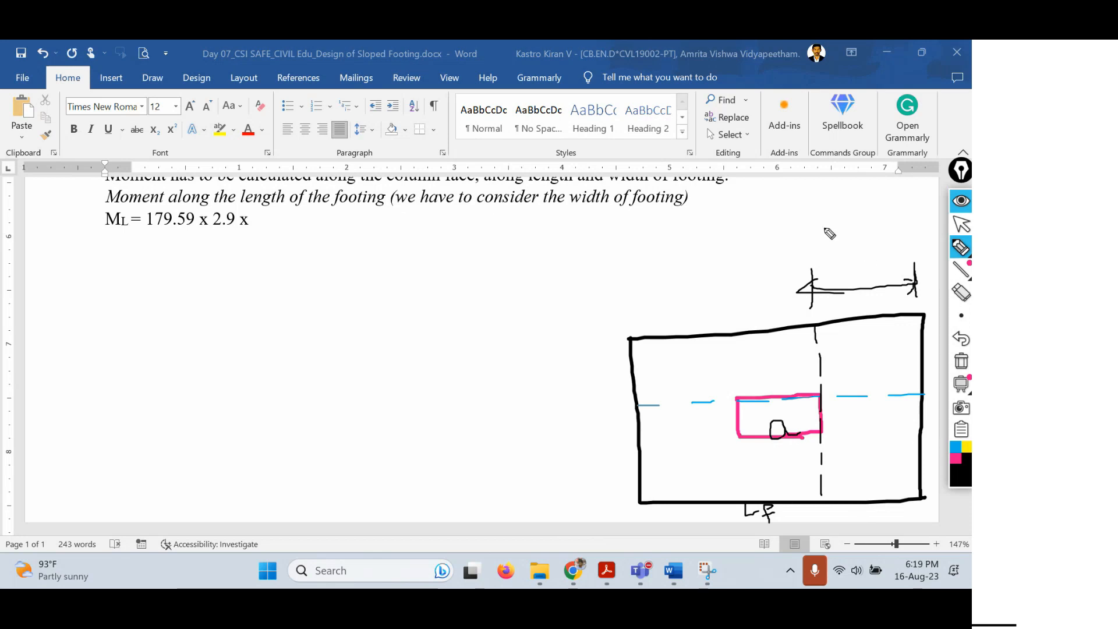
Write the overhang expression (Lf - a)/2 above the dimension arrow and trace over the arrow line
mouse_move(833, 219)
left_mouse_down()
mouse_move(857, 254)
mouse_move(896, 214)
mouse_move(914, 228)
left_mouse_up()
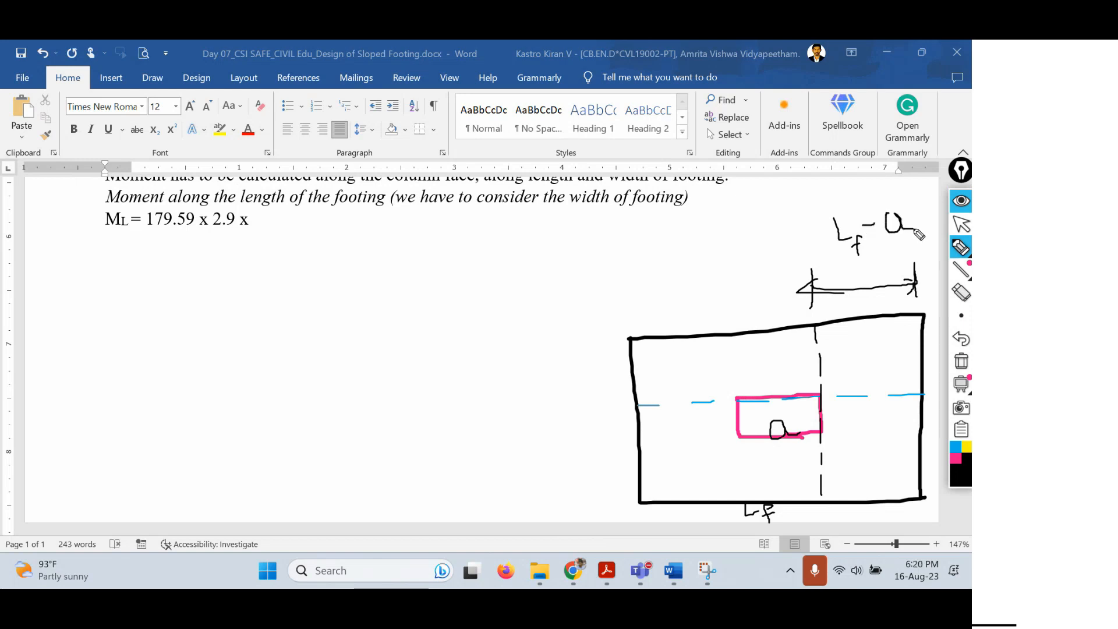
mouse_move(848, 255)
left_mouse_down()
mouse_move(914, 237)
mouse_move(886, 263)
mouse_move(913, 263)
left_mouse_up()
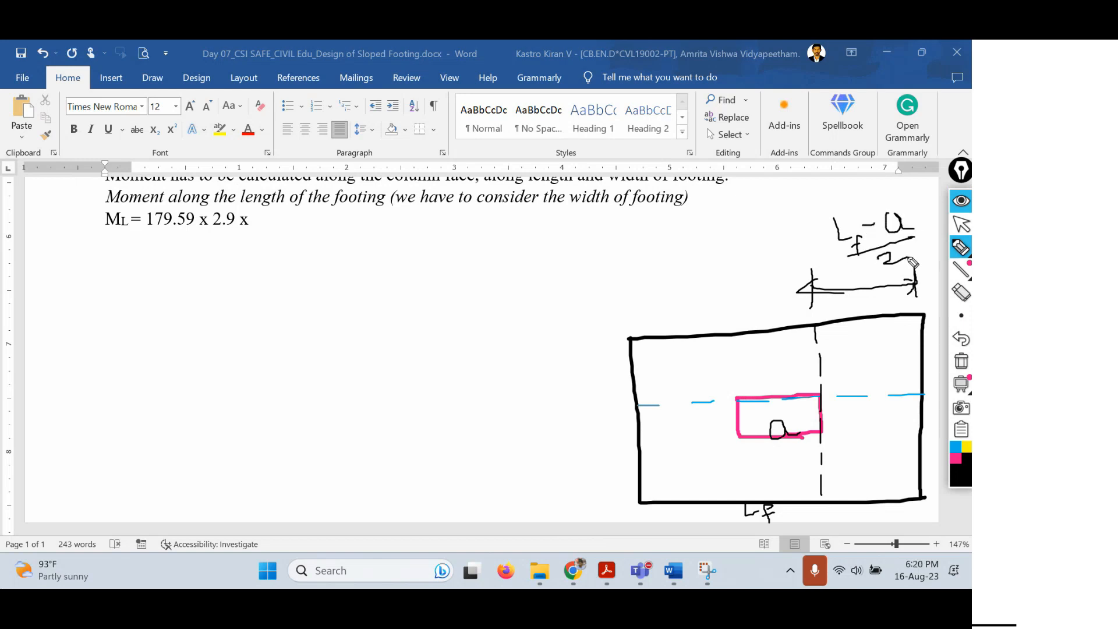
left_click_drag(813, 287, 918, 284)
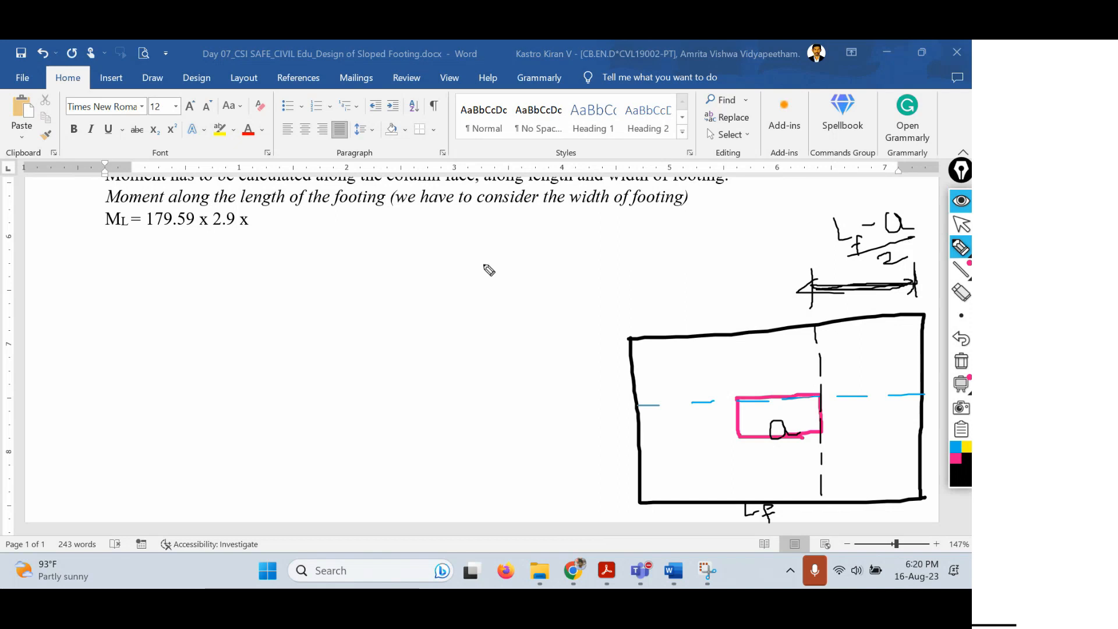
Continue the ML equation with "(3.2 -", using the footing length from the Lf line
left_click(960, 225)
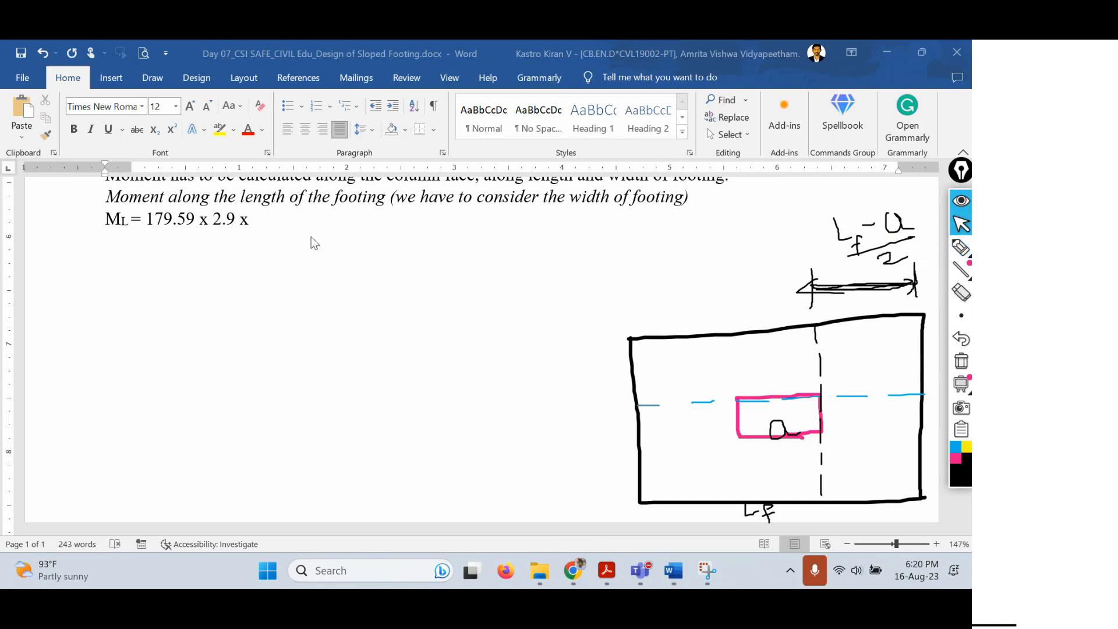
left_click(297, 219)
type("(")
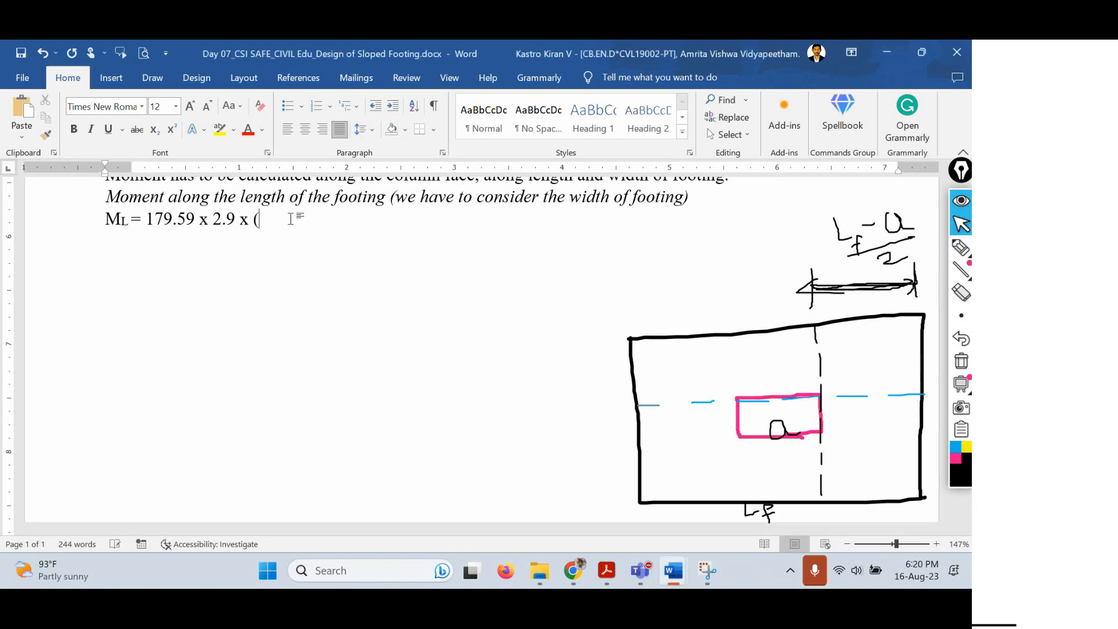
scroll(297, 216, "up", 2)
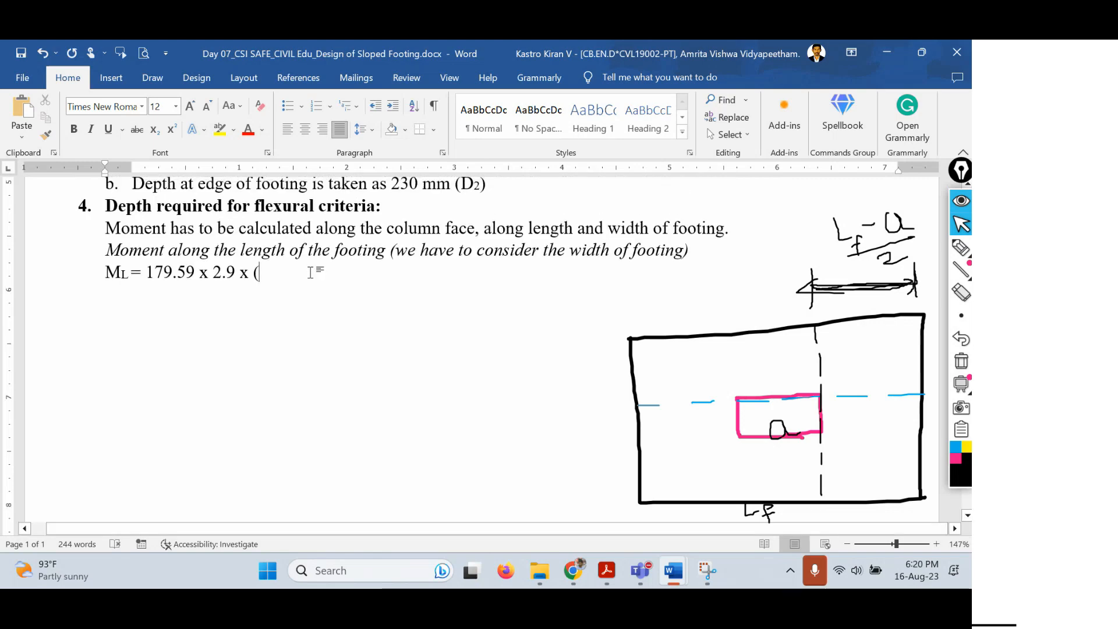
scroll(313, 293, "up", 1)
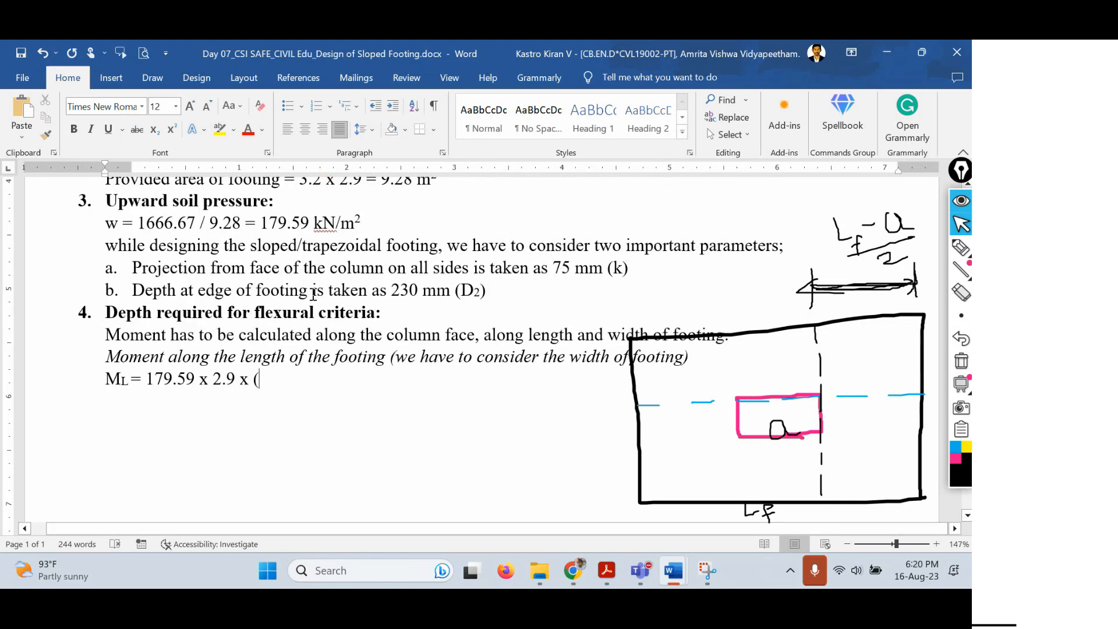
scroll(313, 294, "up", 1)
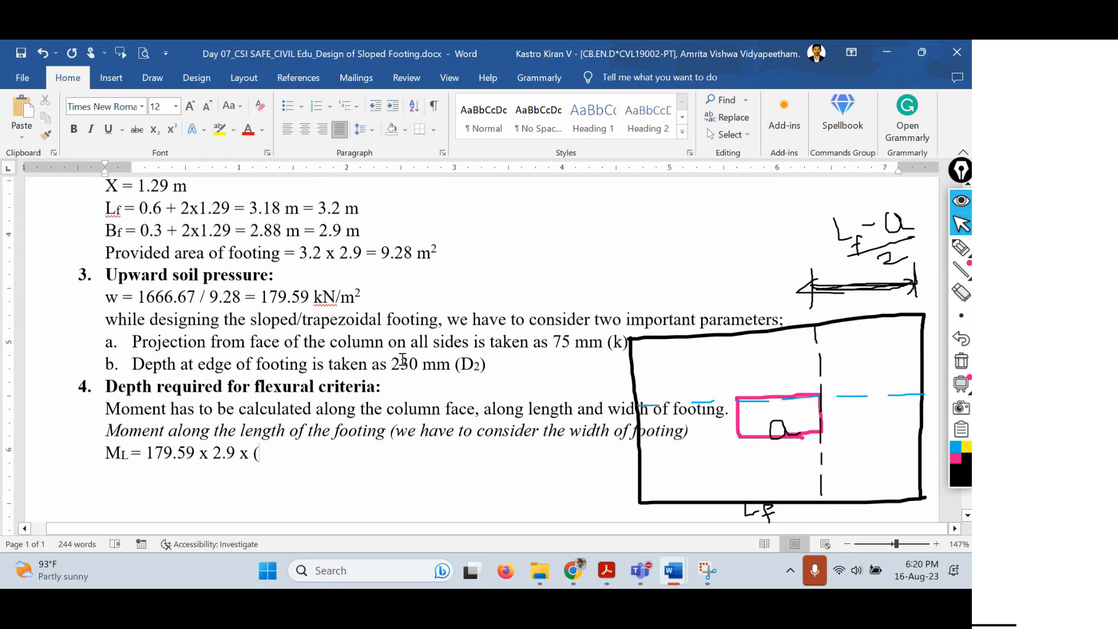
scroll(403, 359, "down", 1)
type("3.2 -")
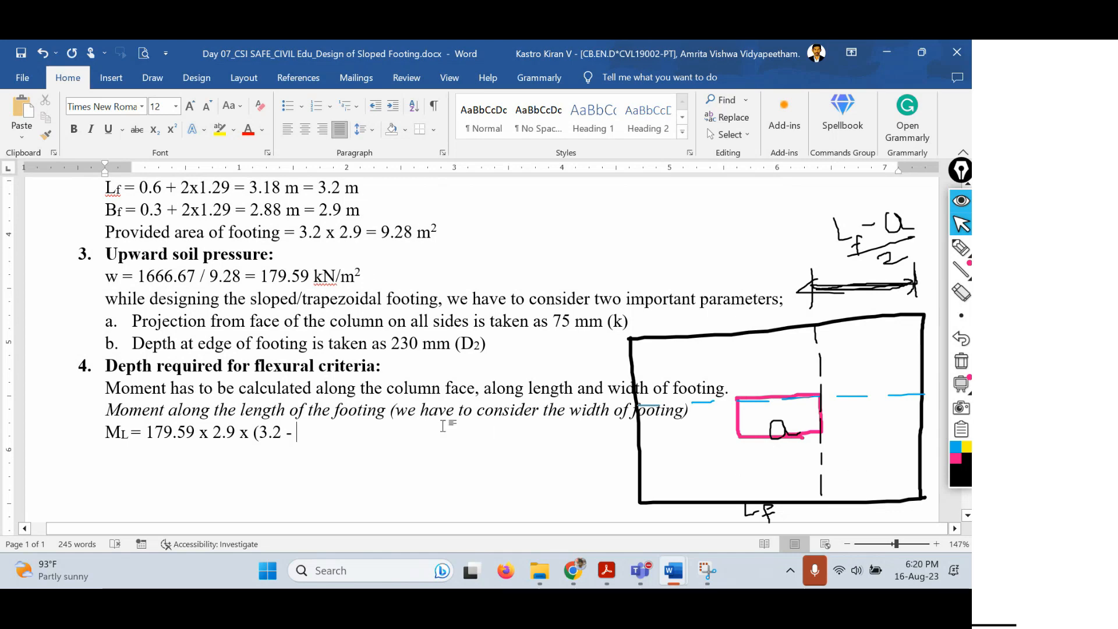
Look up the 600 mm column dimension in the problem statement and complete the bracket of the ML equation with "0.6 / 2) ="
scroll(443, 425, "up", 4)
scroll(484, 391, "up", 1)
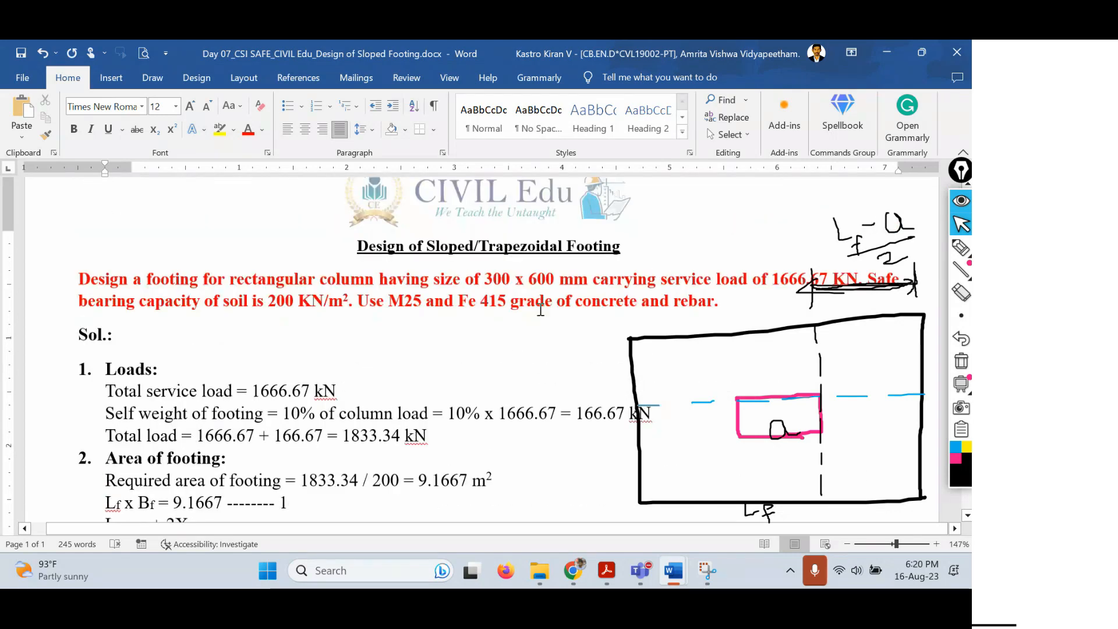
left_click_drag(531, 278, 553, 279)
scroll(408, 366, "down", 3)
scroll(408, 366, "down", 5)
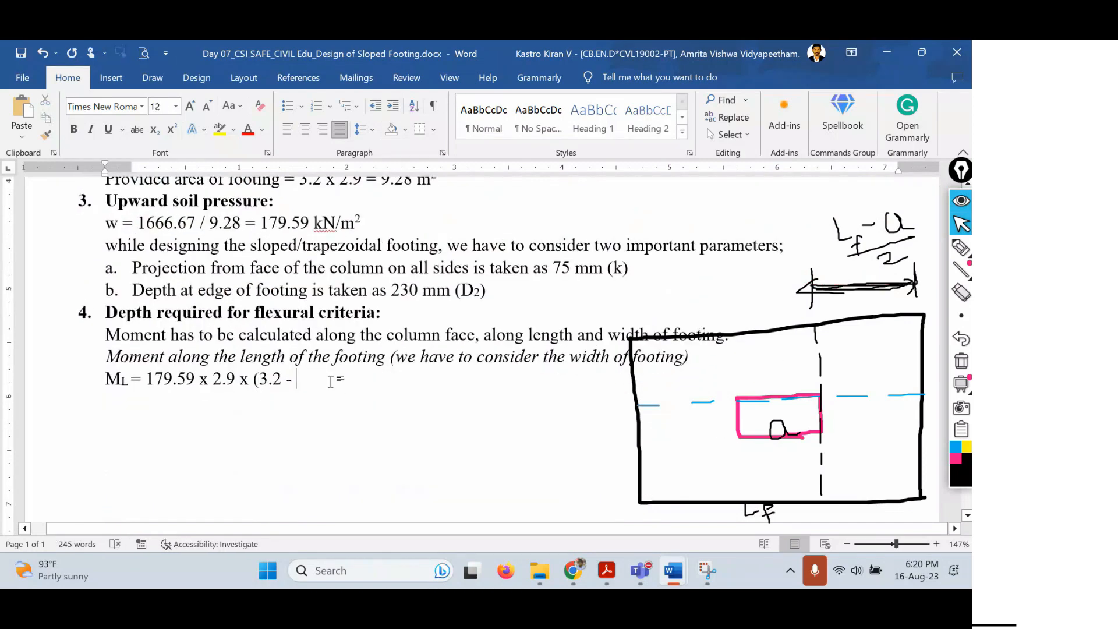
type("0.6")
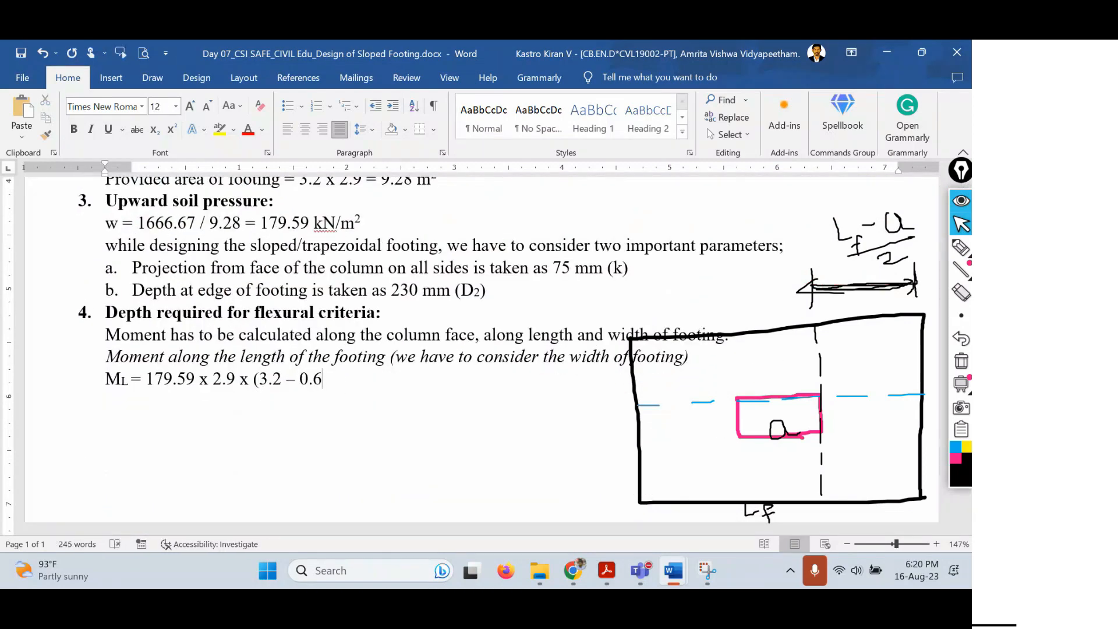
type(" / 2) =")
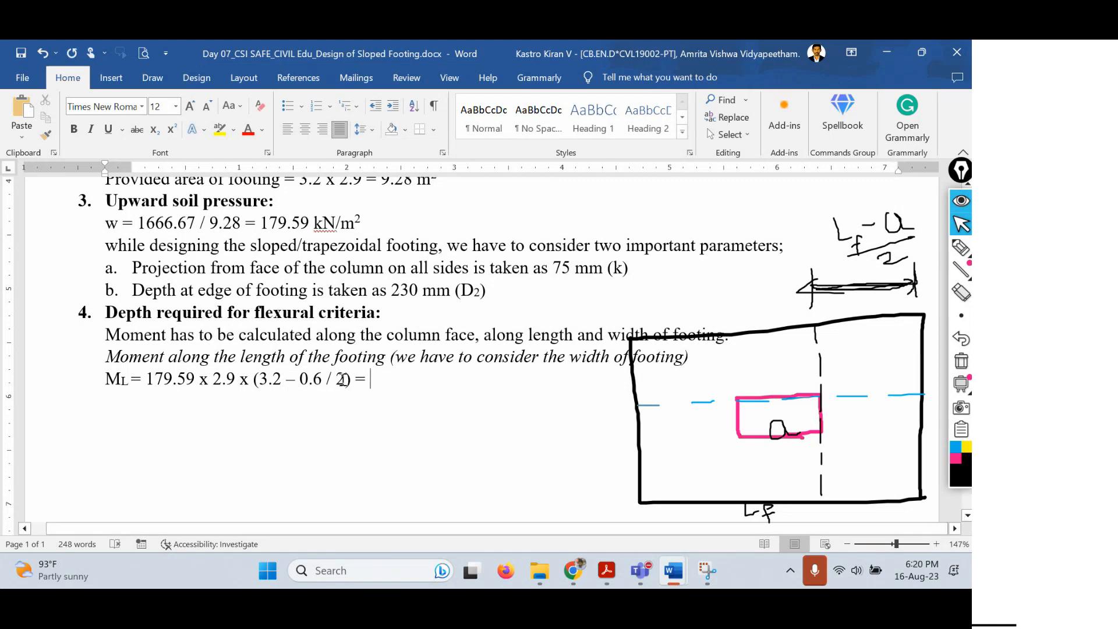
Add the exponent 2 as small raised text after the closing bracket of the ML equation
left_click(350, 379)
type("2")
key("shift+Left")
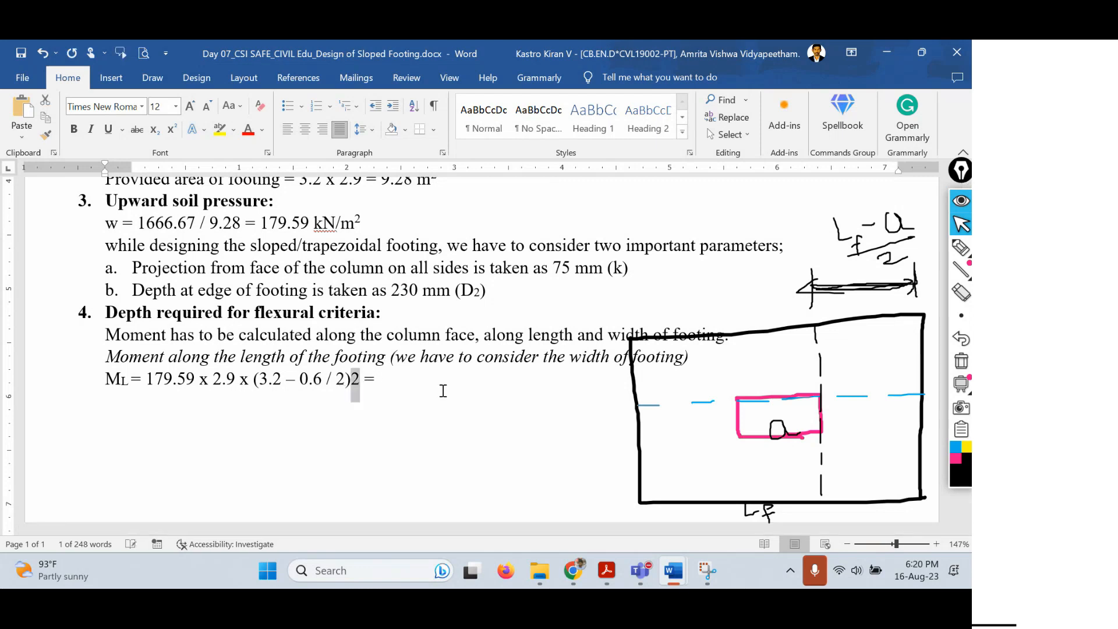
key("ctrl+equal")
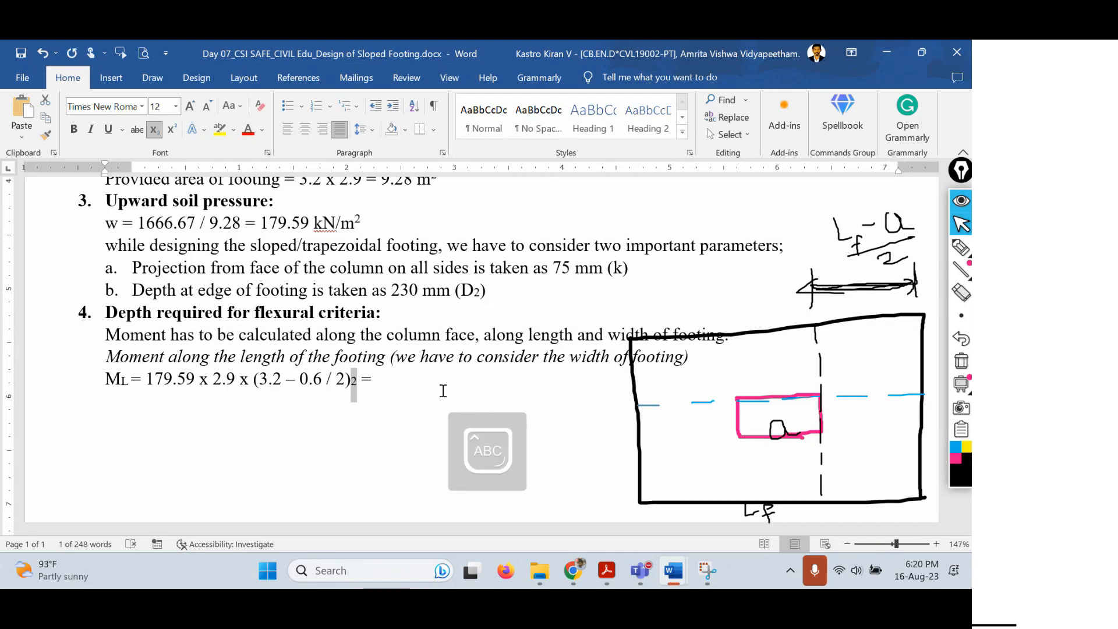
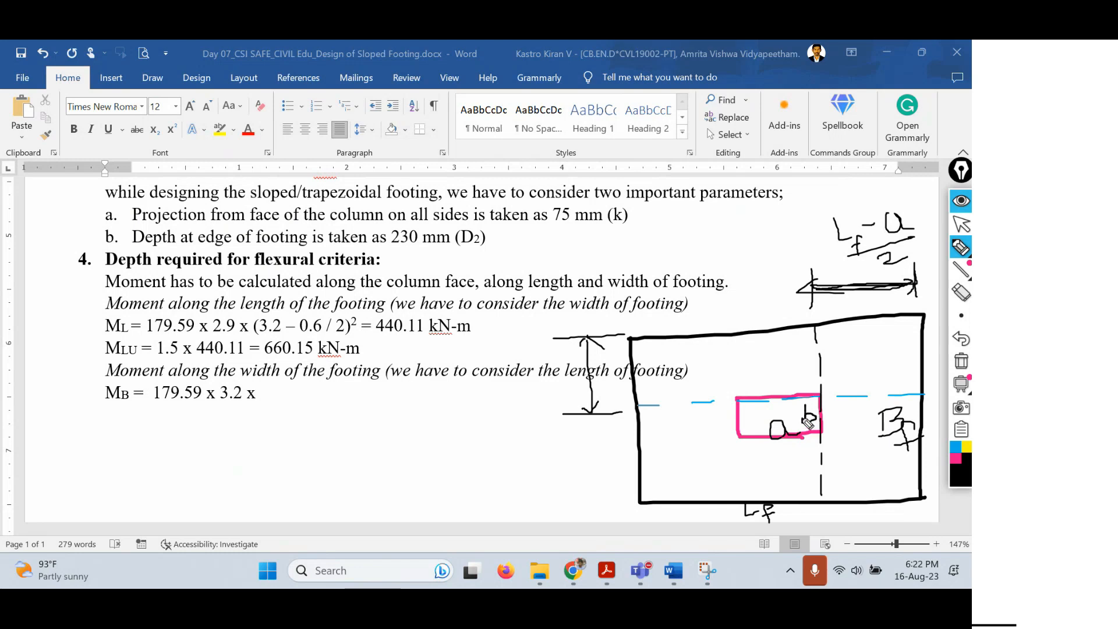
Write the overhang expression (Bf - b)/2 beside the vertical dimension arrow and trace over the arrow line
mouse_move(478, 383)
left_mouse_down()
mouse_move(513, 424)
mouse_move(551, 384)
left_mouse_up()
left_click_drag(556, 377, 576, 389)
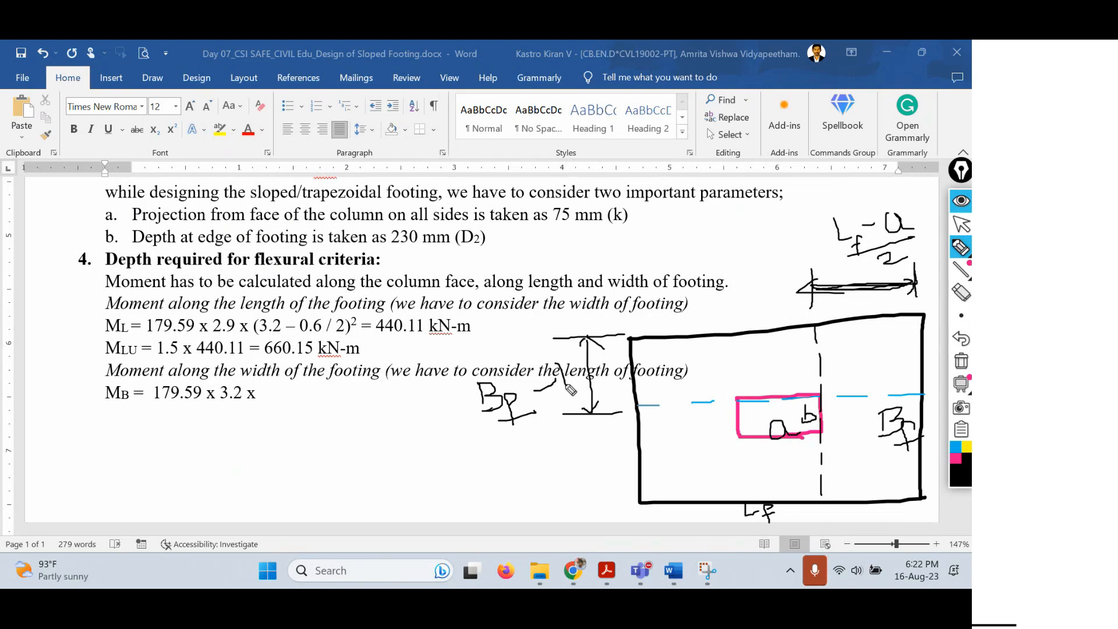
left_click_drag(495, 438, 611, 409)
left_click_drag(549, 438, 607, 441)
mouse_move(590, 346)
left_mouse_down()
mouse_move(590, 414)
mouse_move(594, 334)
left_mouse_up()
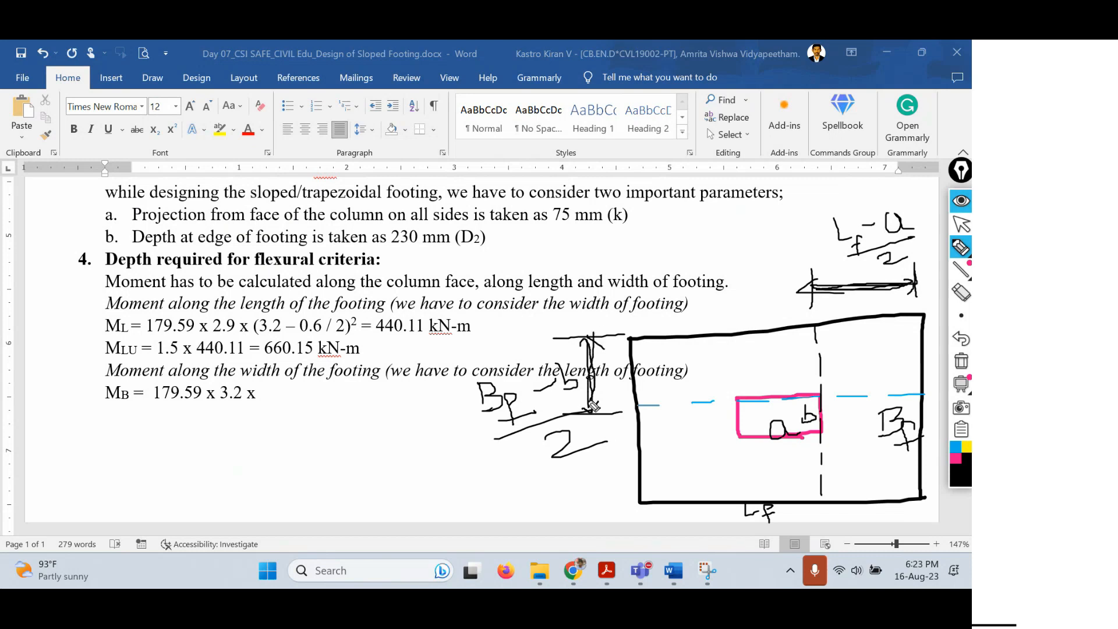
Continue the MB equation with "(2.9 – 0.3", looking up the 300 mm column dimension in the problem statement
left_click(962, 227)
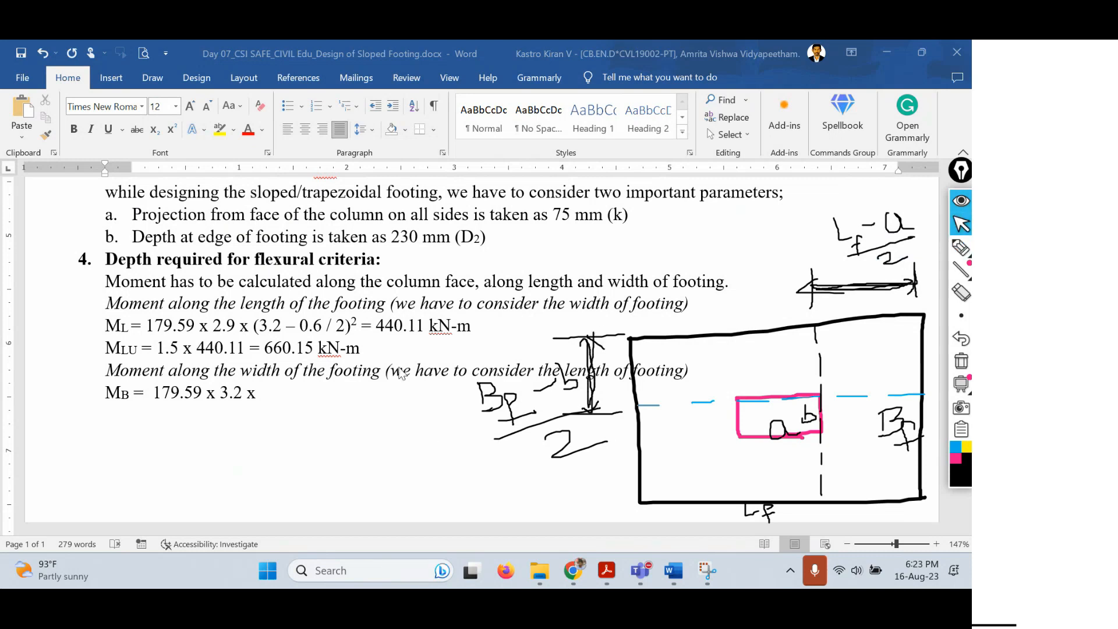
left_click(294, 391)
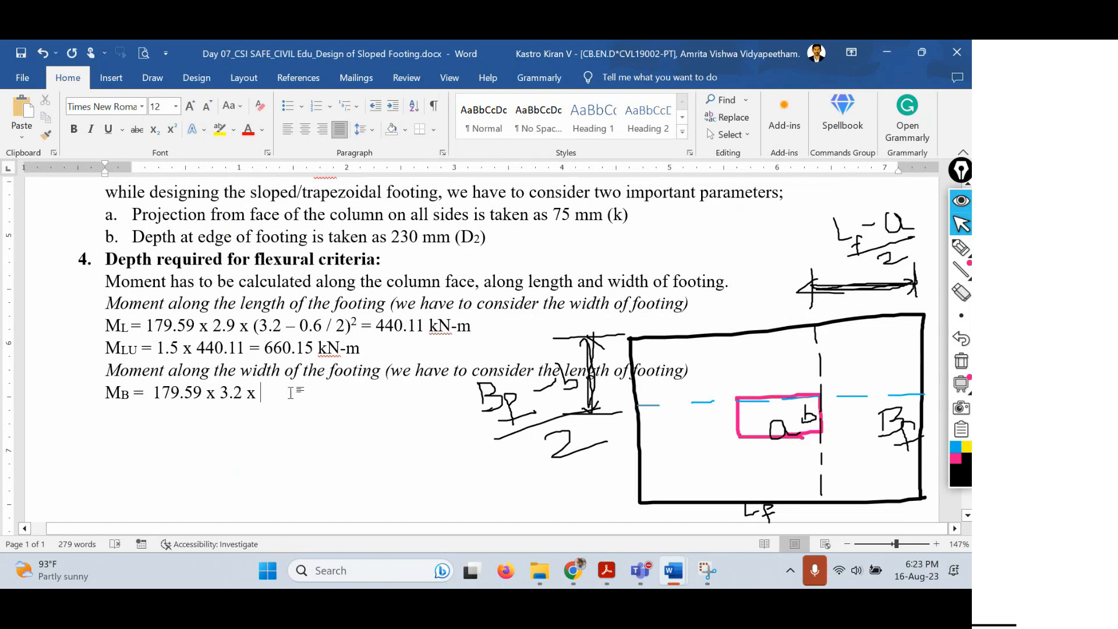
type("(")
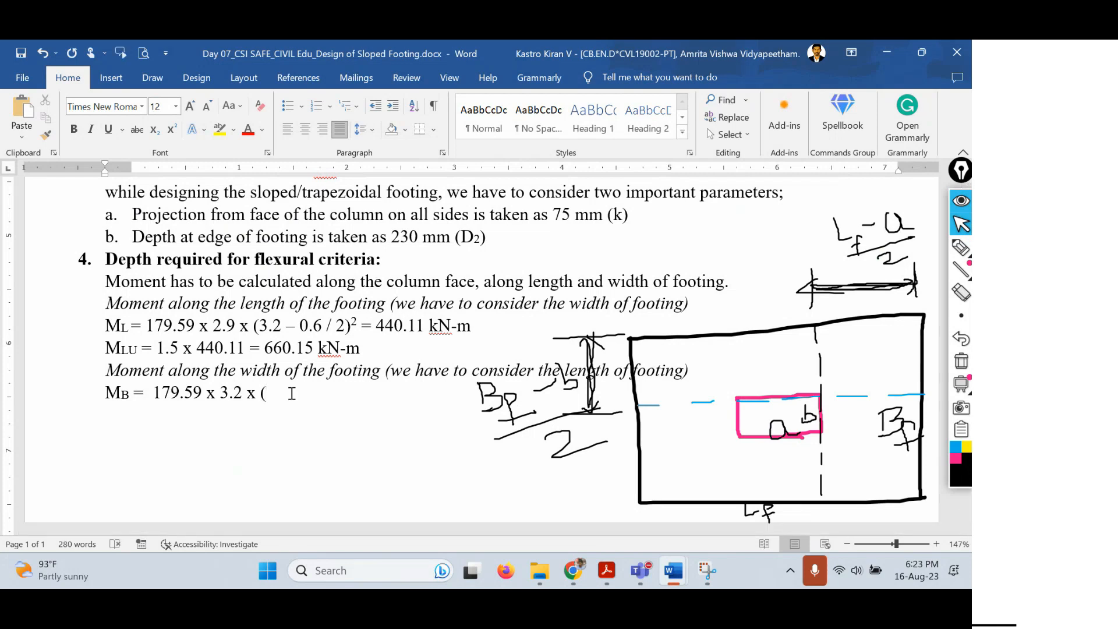
type("2.9 -")
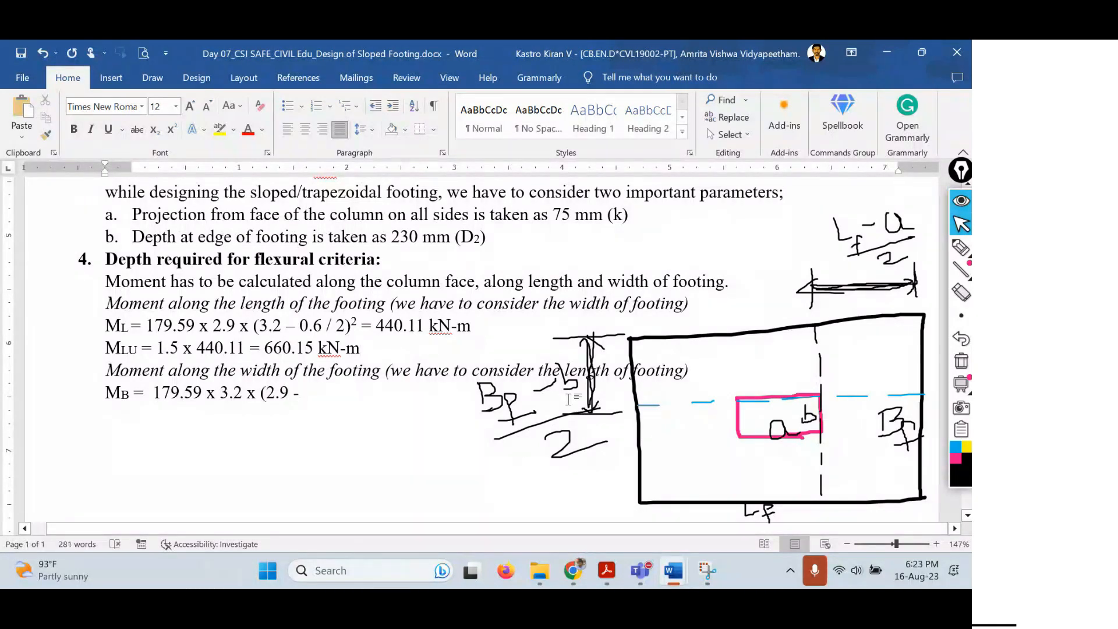
scroll(568, 400, "up", 12)
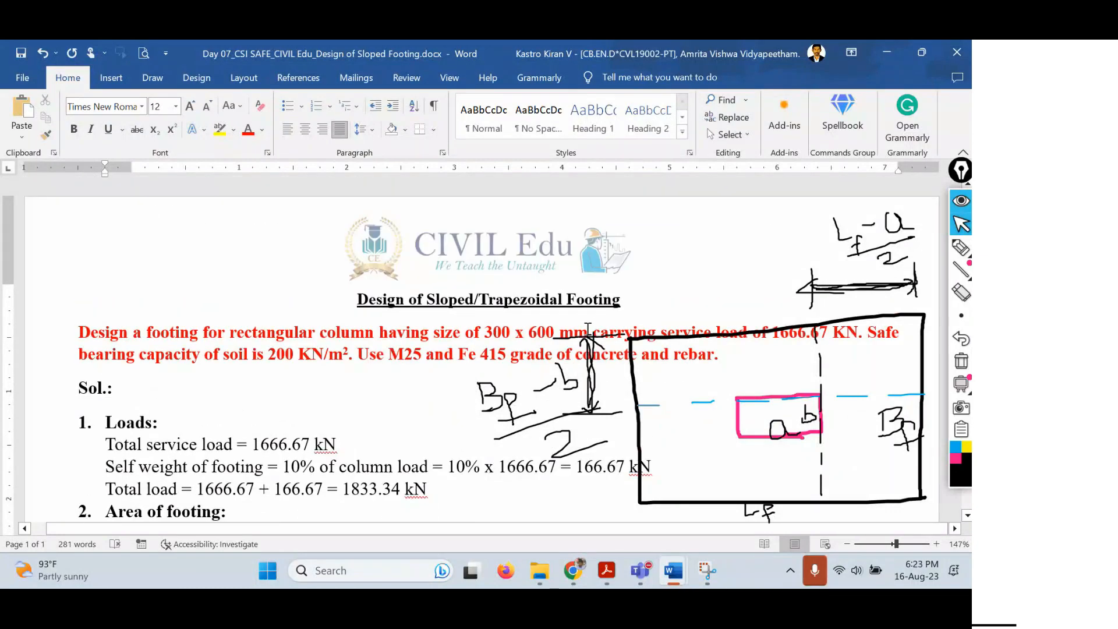
scroll(325, 417, "down", 12)
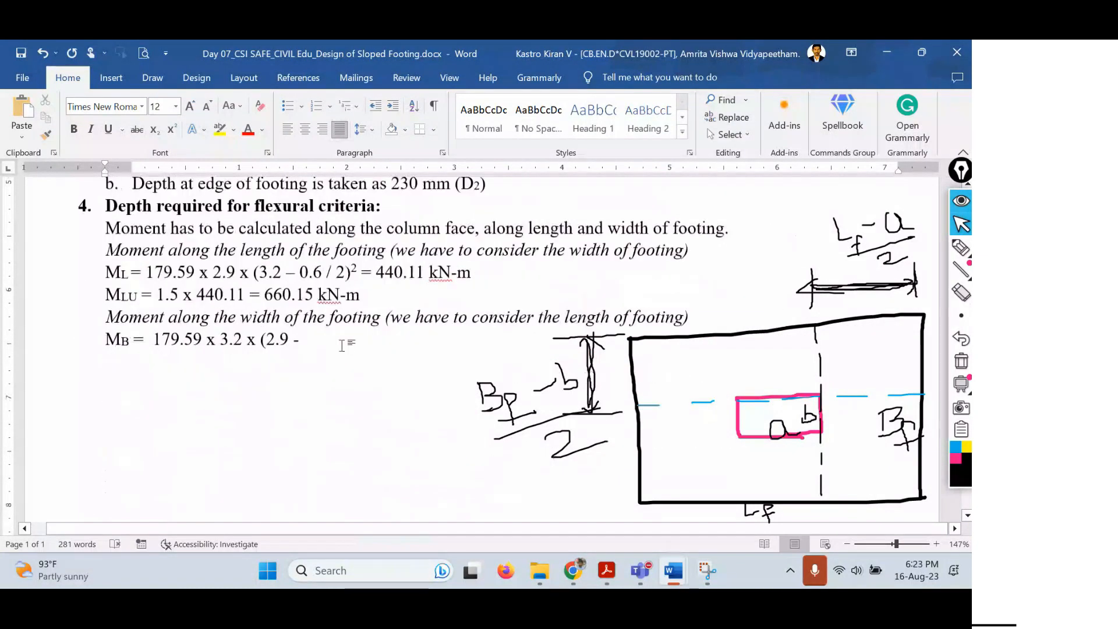
type("0.3")
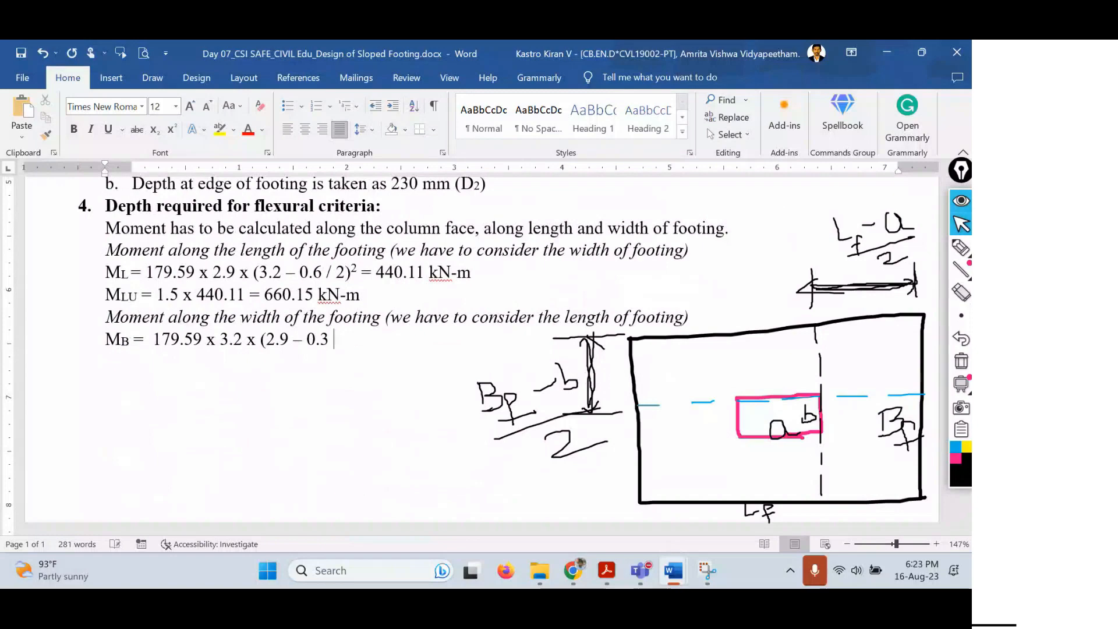
Complete the MB equation with "/ 2)² = 485.61 kN-m", formatting the 2 after the bracket as superscript
type(" / 2)")
key("ctrl+shift+plus")
type("2")
type(" =")
key("shift+Left")
key("ctrl+shift+plus")
key("Right")
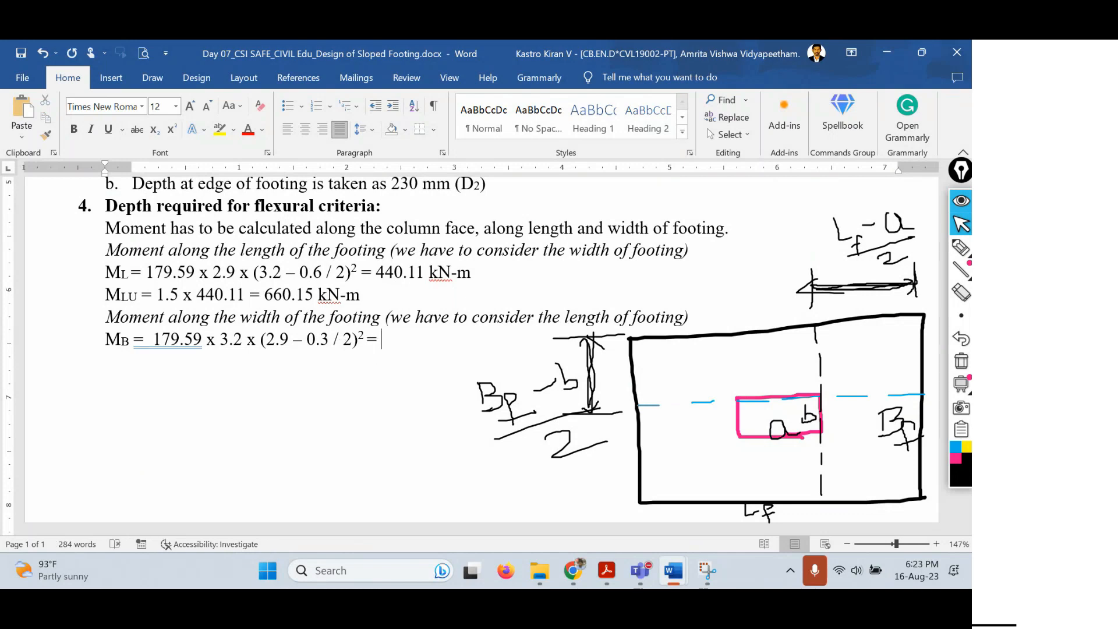
type("485.61 kN-")
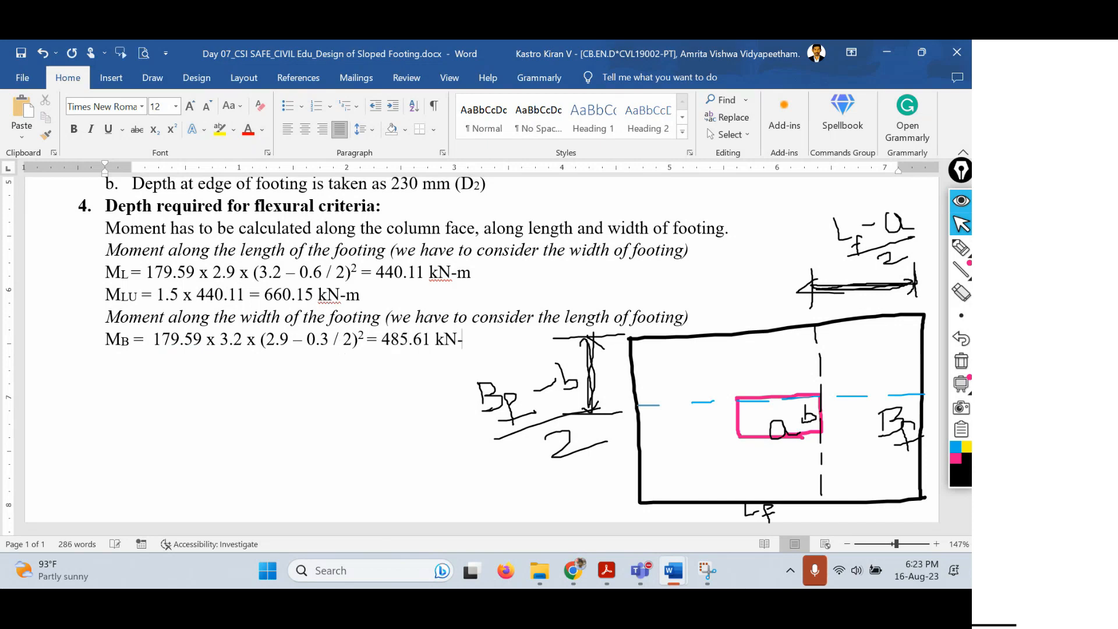
type("m")
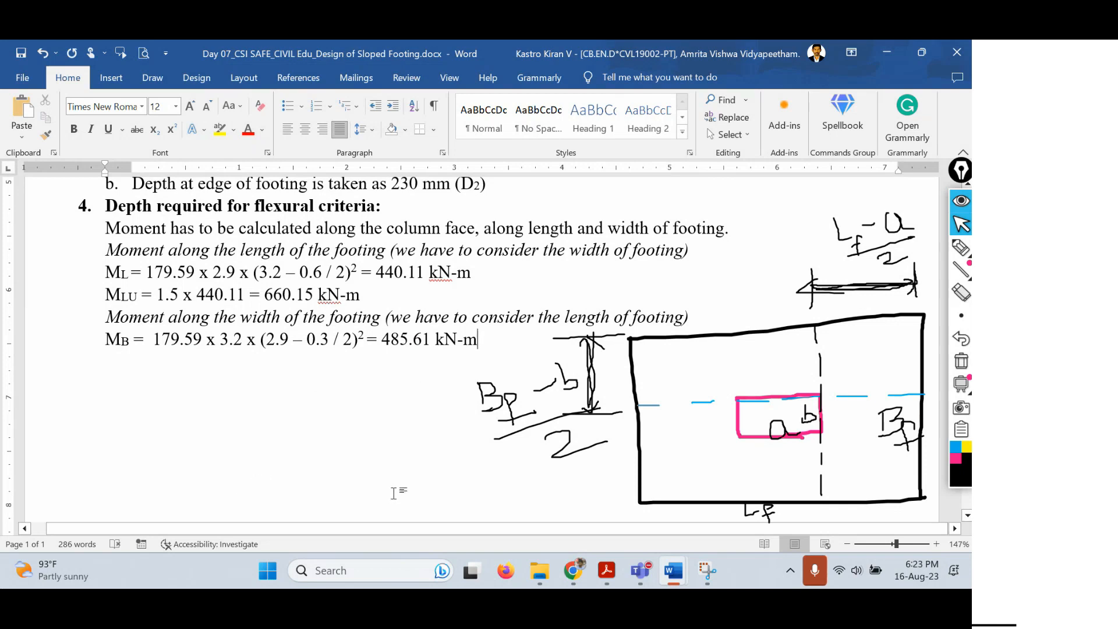
Start a new line below the MB equation with "MBU = 1.5 x", formatting BU as subscript
key("Return")
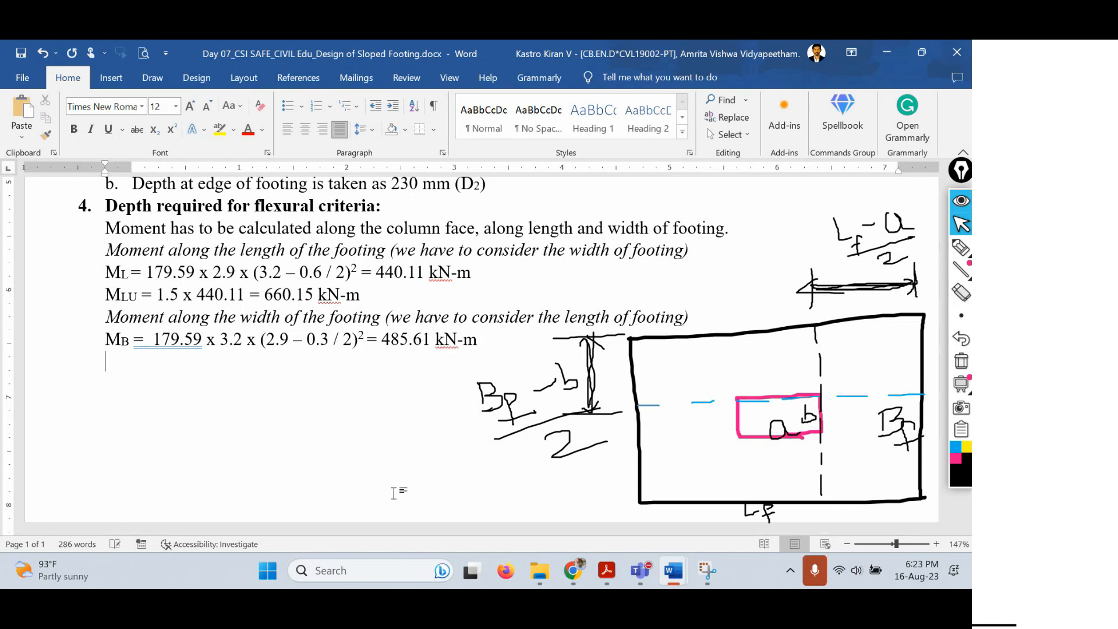
type("MBU =")
key("Left")
key("Left")
key("shift+Left")
key("shift+Left")
key("shift+Left")
key("shift+Right")
key("ctrl+equal")
key("Right")
key("Right")
type("1.5 x ")
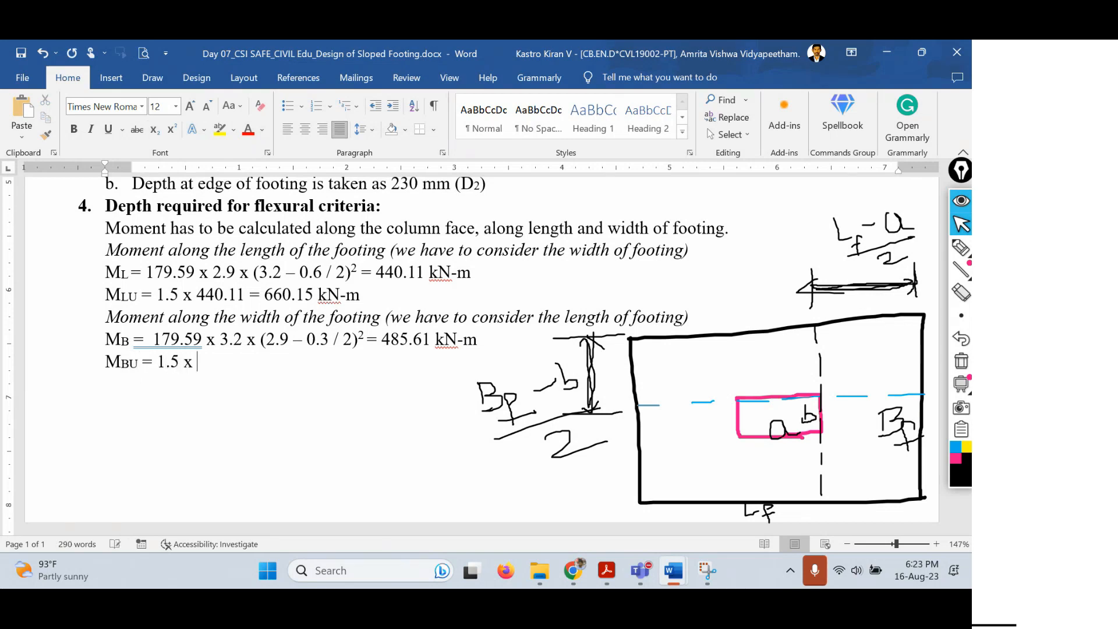
Complete the MBU equation with "485.61 = 728.42 kN-m"
type("485")
key("BackSpace")
type("85.61 ")
type("= ")
type("728")
key("BackSpace")
type("28.")
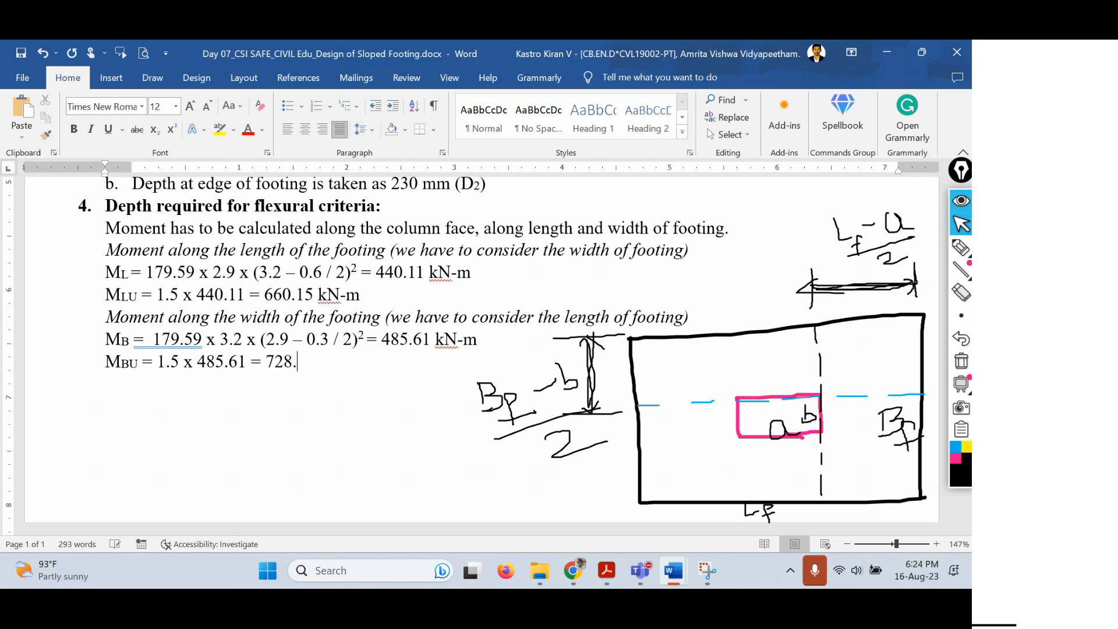
type("42 kN-m")
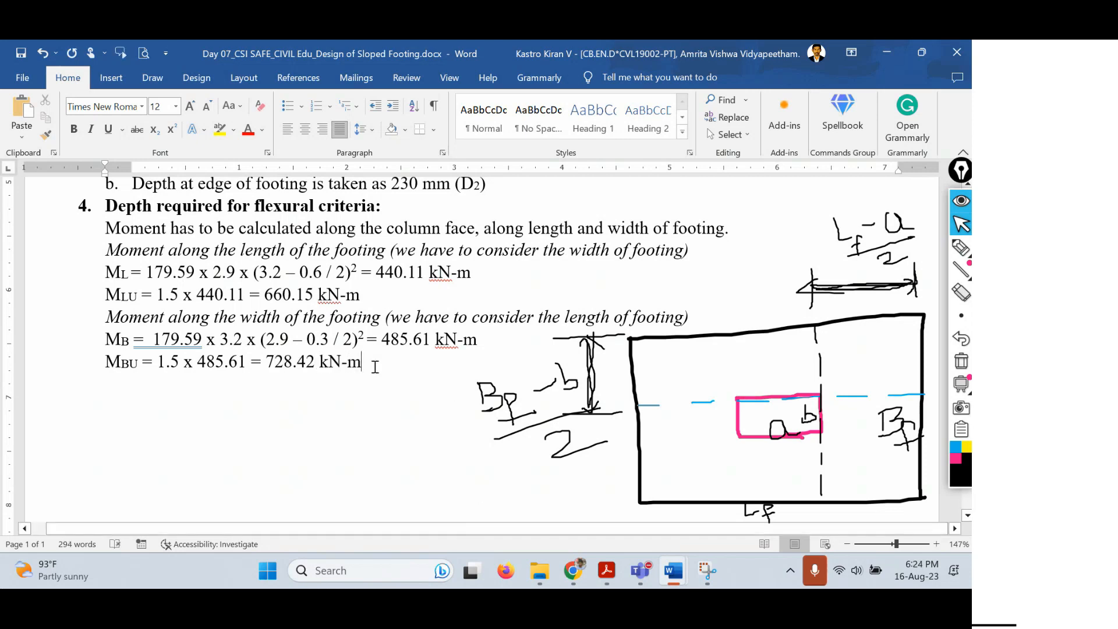
Highlight the MLU line and the MBU line in turn to compare the two factored moments
left_click_drag(380, 295, 100, 291)
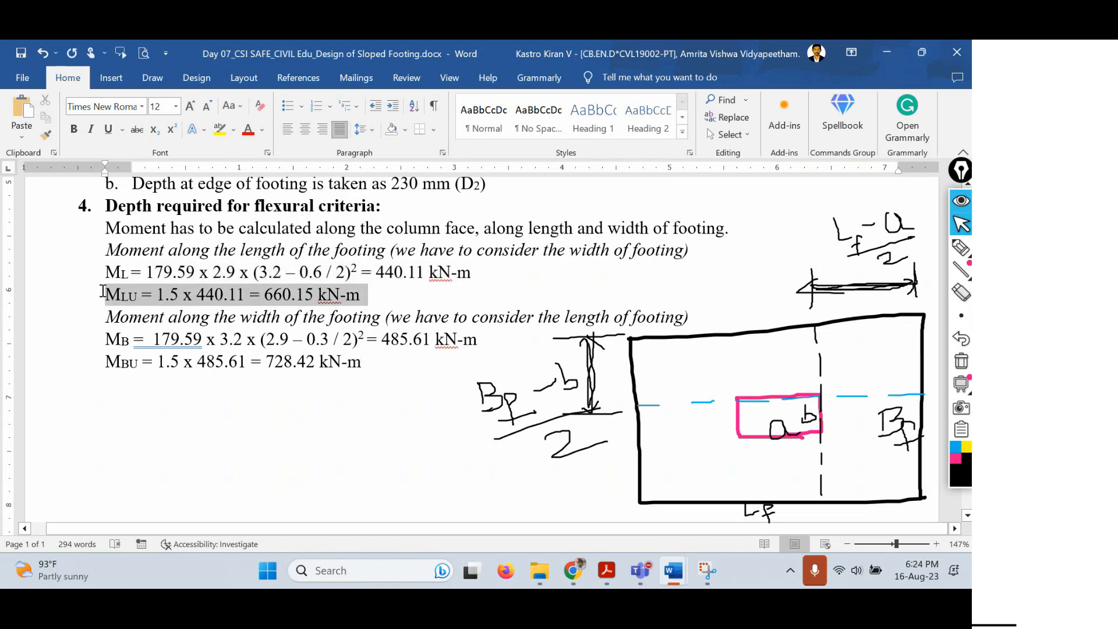
left_click_drag(362, 362, 104, 359)
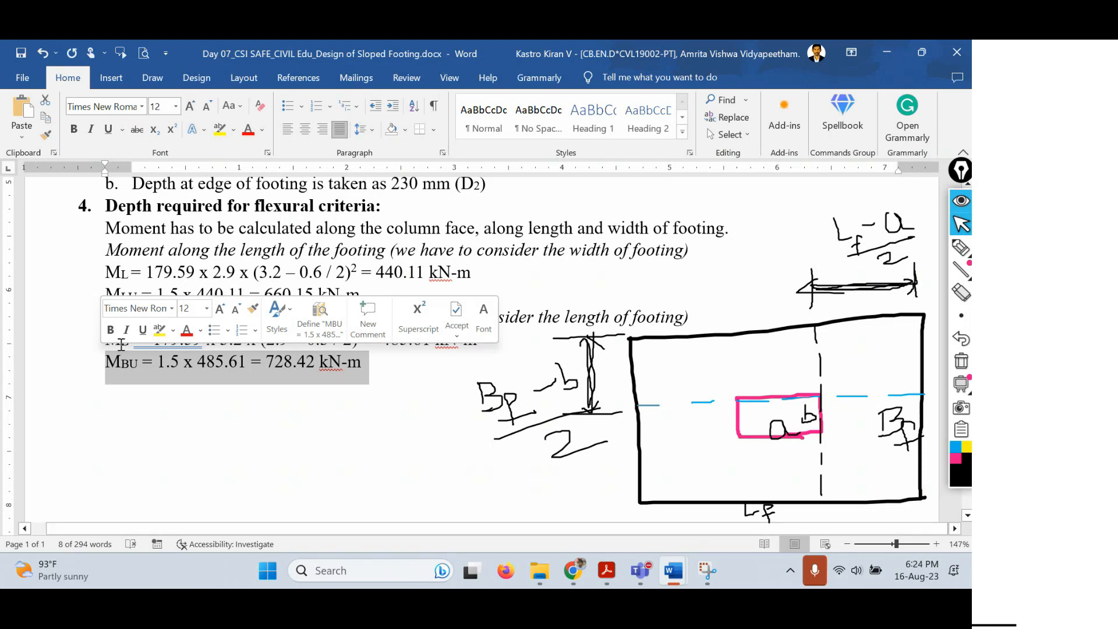
left_click(380, 411)
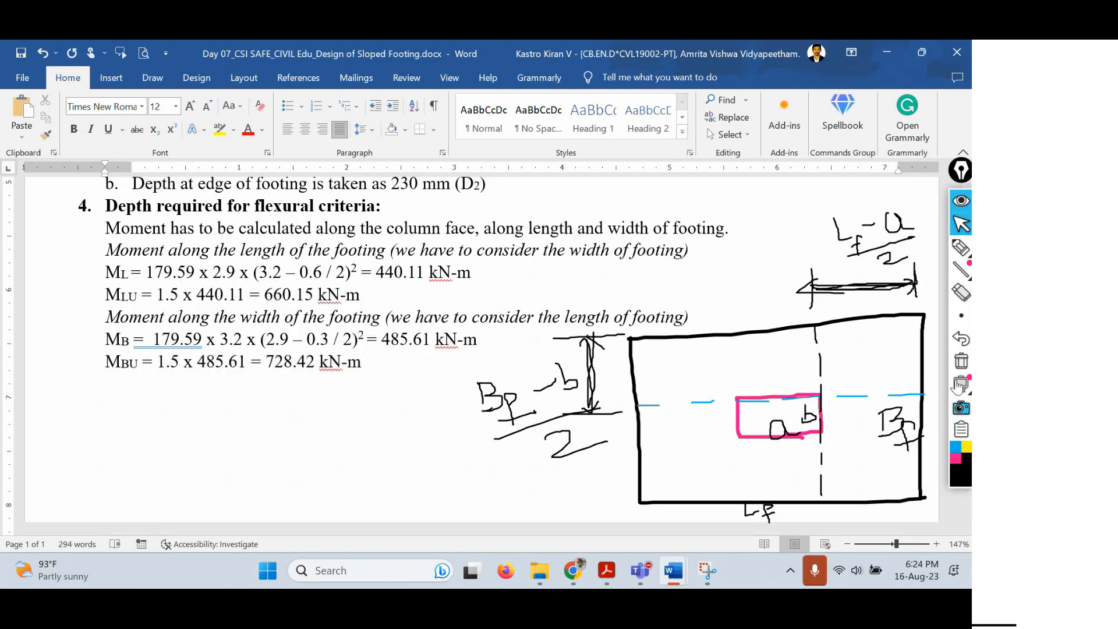
Clear the whole footing sketch from the screen and return to text editing at the end of the MBU line
left_click(961, 361)
left_click(961, 226)
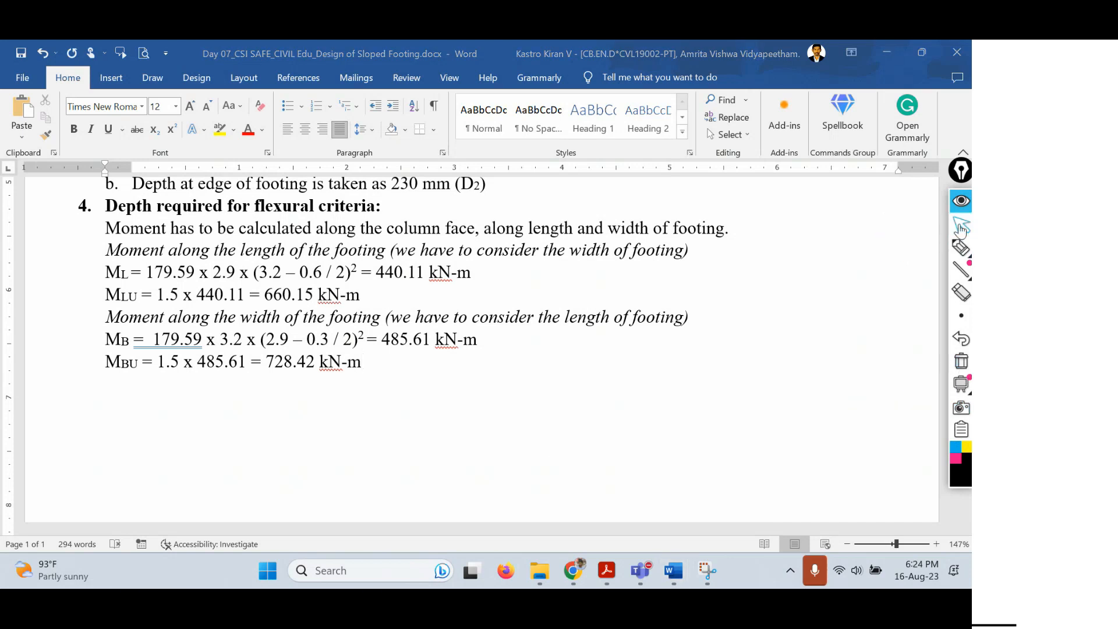
left_click(383, 374)
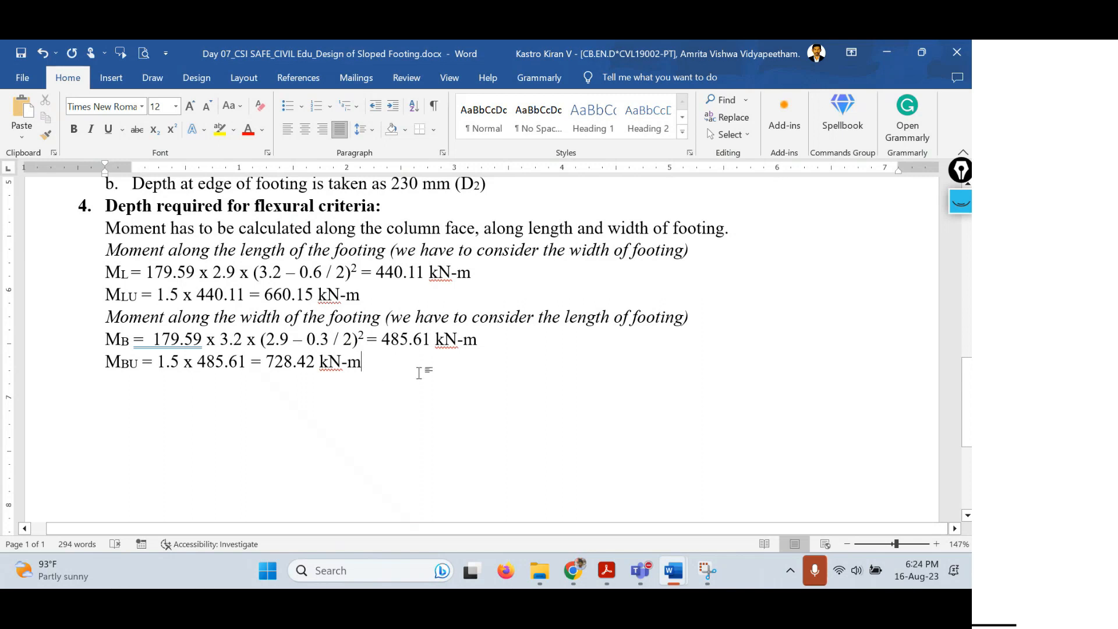
Add a line below the MBU equation reading "Depth required; Mu = 0.138 fck b"
key("Return")
type("depth required")
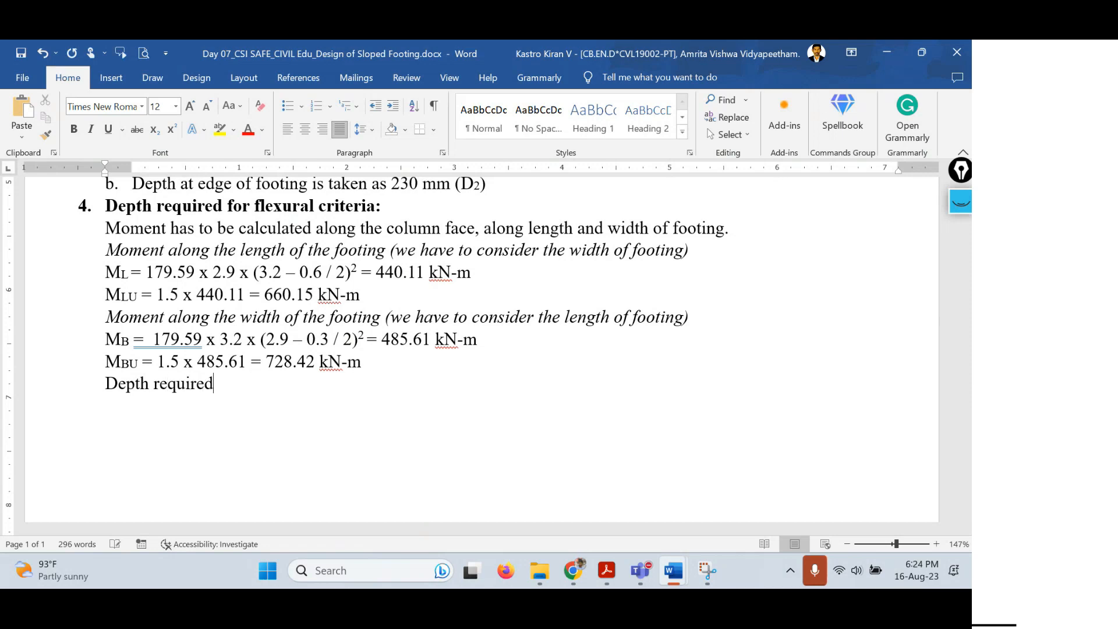
type(" =")
key("BackSpace")
type("Mu = 10.")
key("BackSpace")
key("BackSpace")
key("BackSpace")
type("0.138 fck b ")
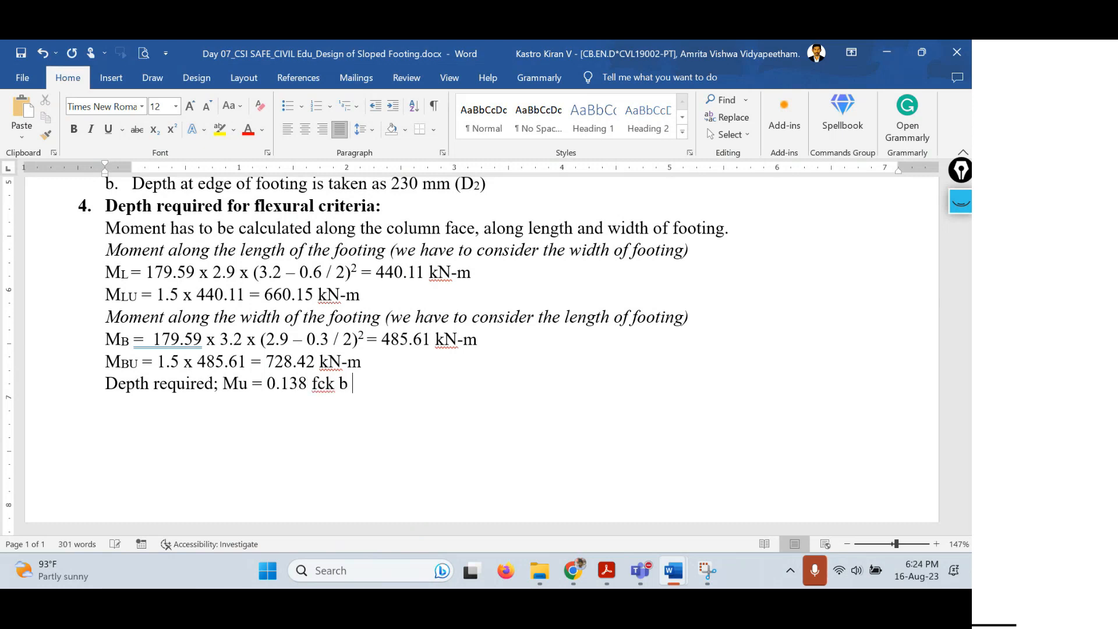
Finish the depth formula with d², raising the 2 as superscript, and format the ck of fck as subscript
type("d2")
key("shift+Left")
key("ctrl+equal")
key("Left")
key("Left")
key("Left")
key("Left")
key("Left")
key("Left")
key("shift+Left")
key("shift+Left")
key("ctrl+equal")
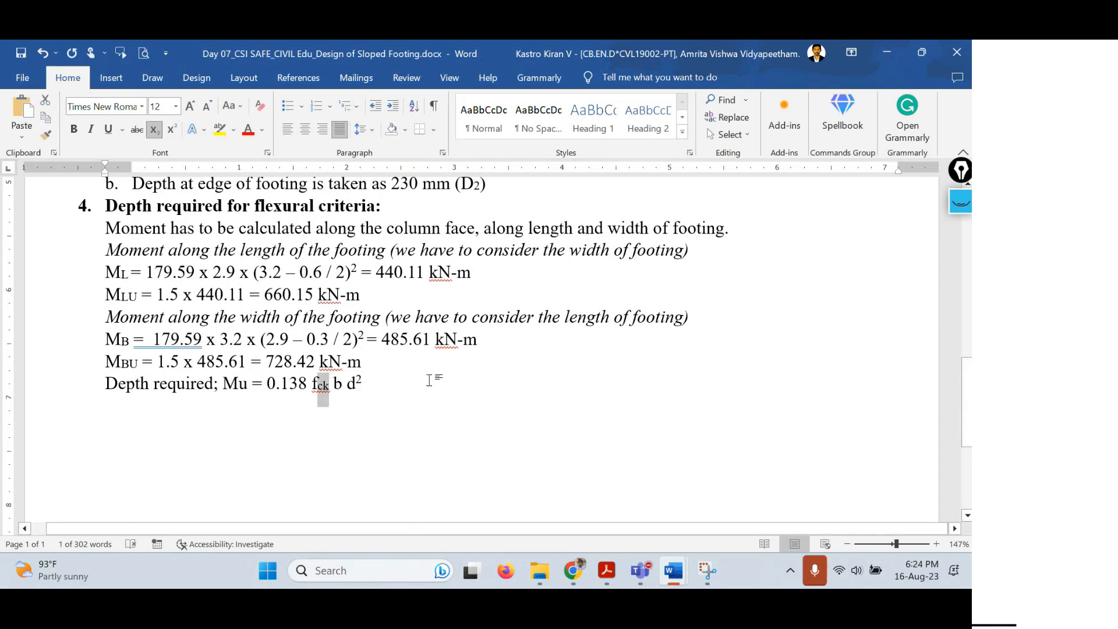
key("End")
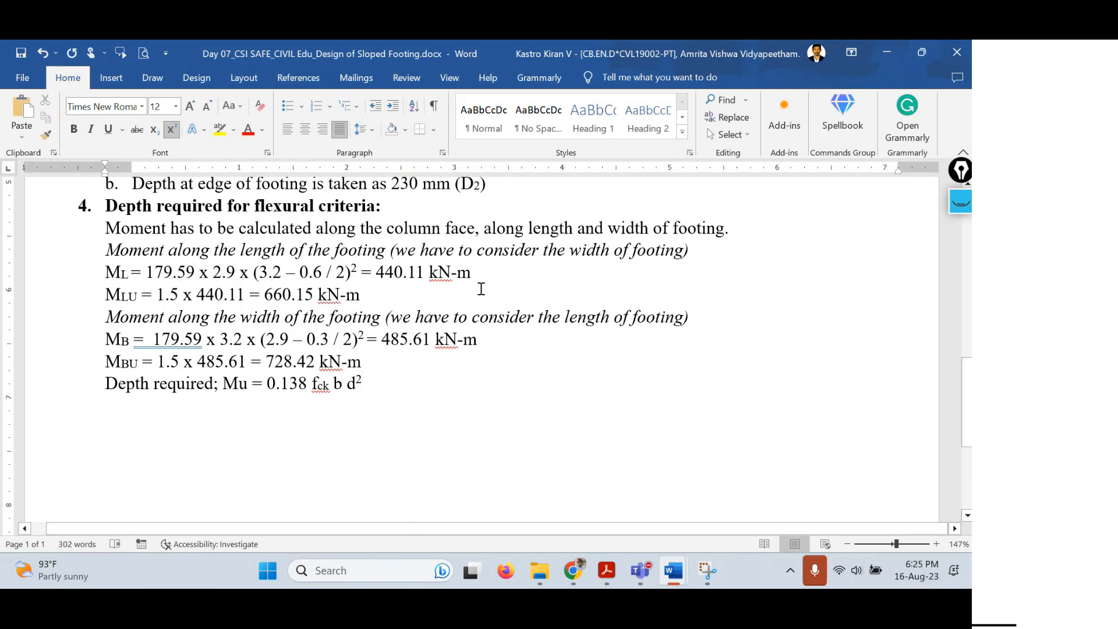
Highlight Mu in the depth formula and the MLU and MBU lines to examine which moments apply
double_click(235, 384)
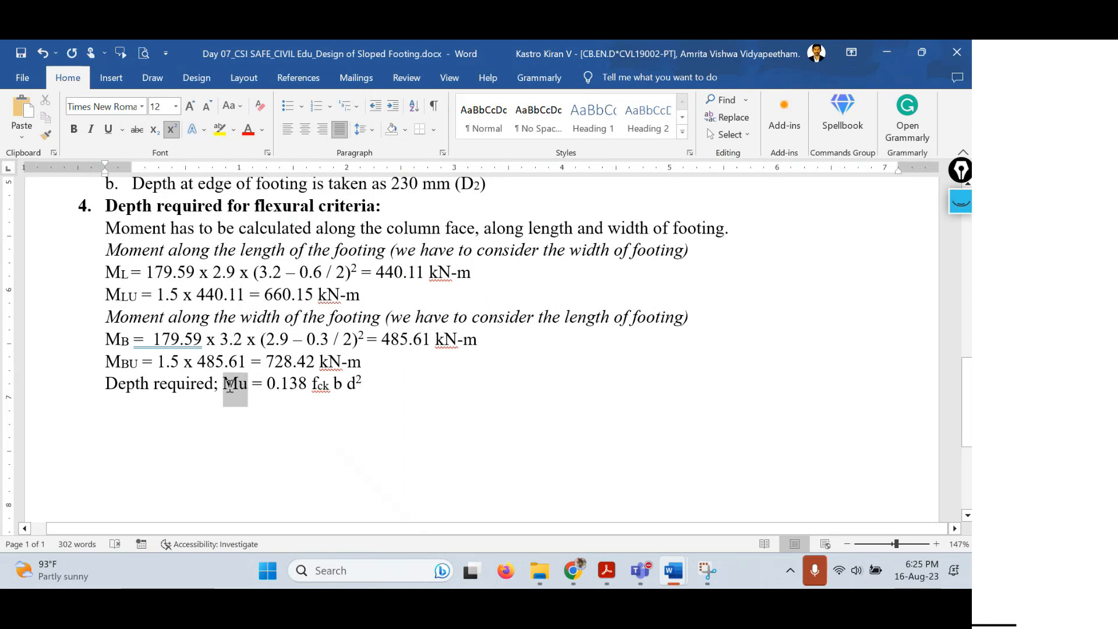
triple_click(119, 299)
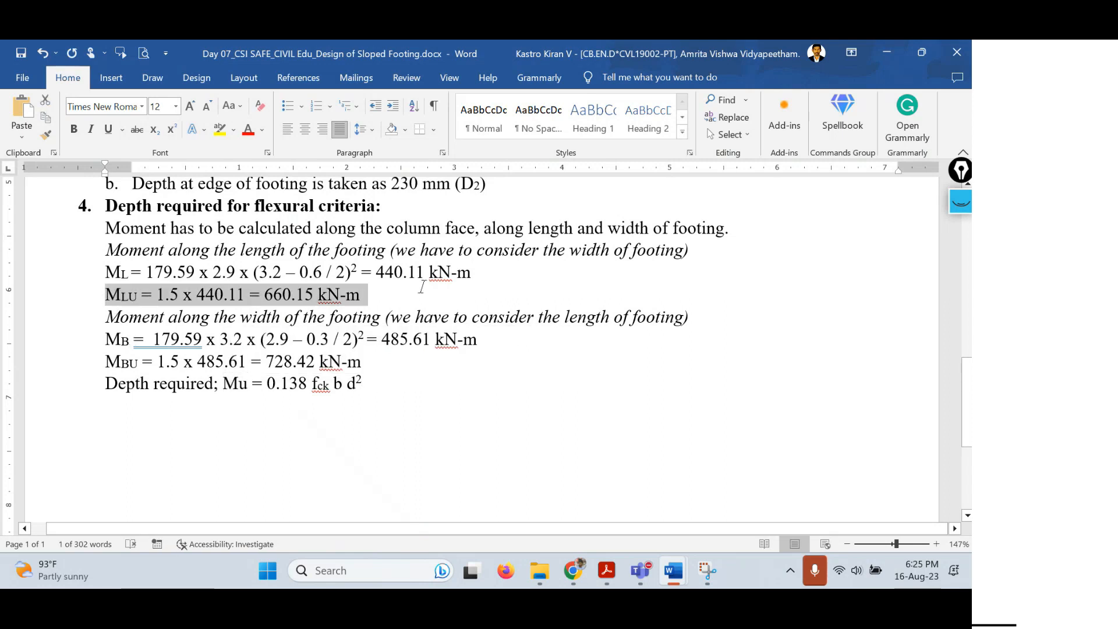
triple_click(122, 367)
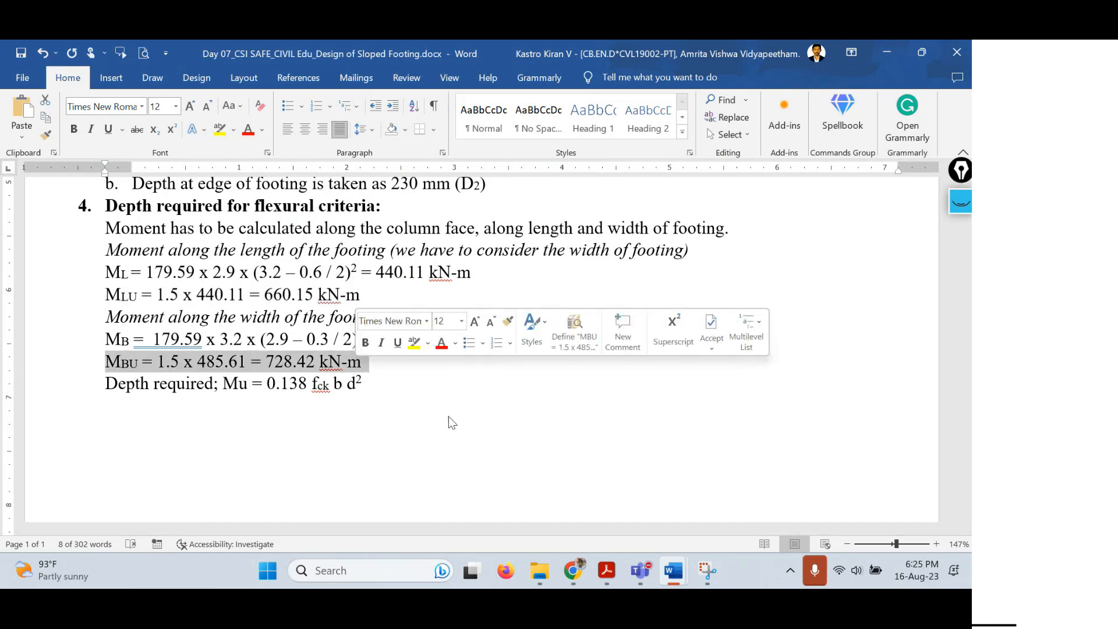
left_click(194, 343)
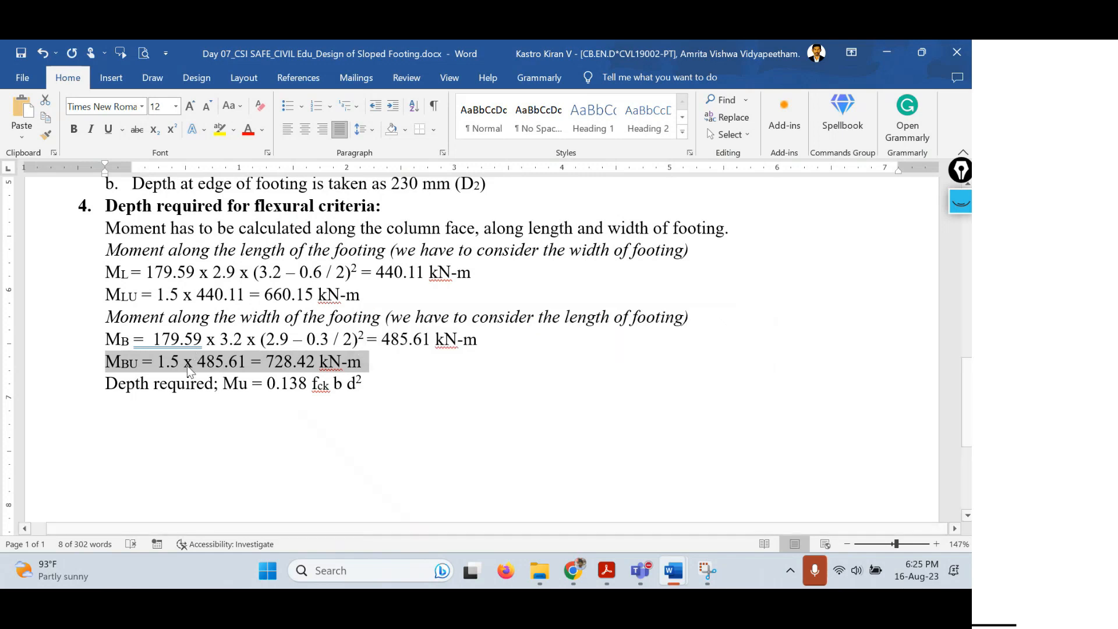
left_click(188, 365)
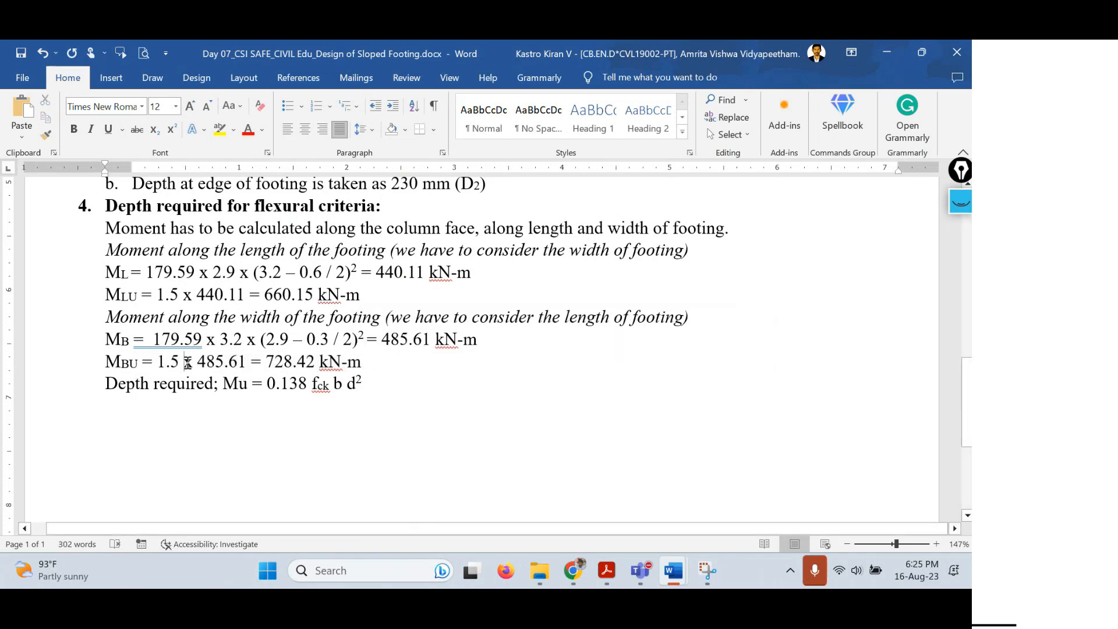
left_click(407, 376)
Insert "along length" after "Depth required" in the depth formula line
left_click(220, 386)
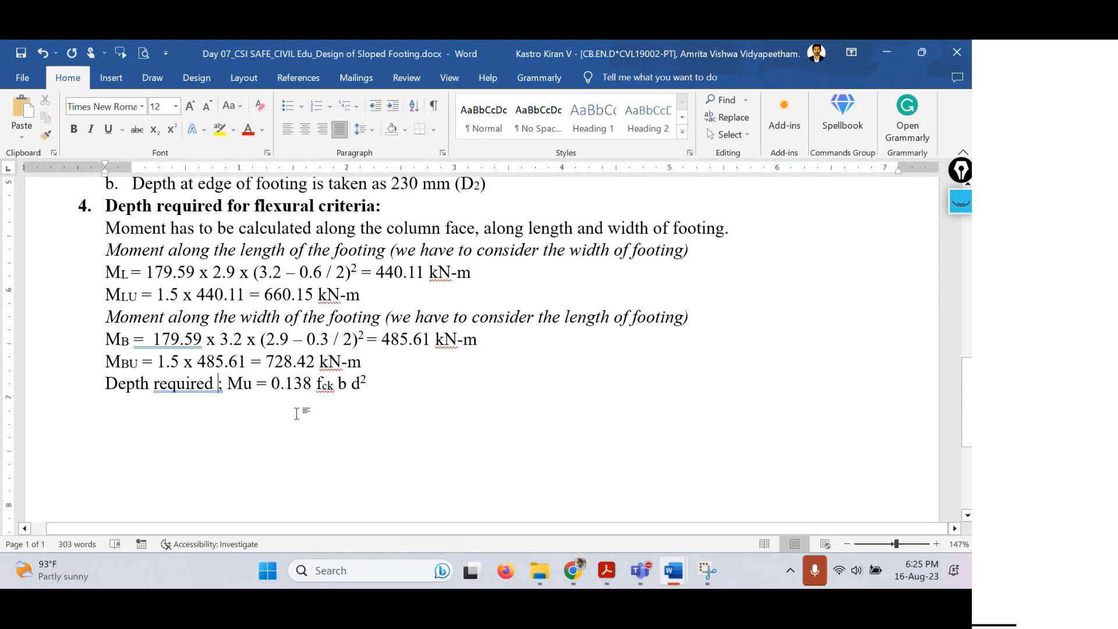
left_click(215, 407)
type("along length ")
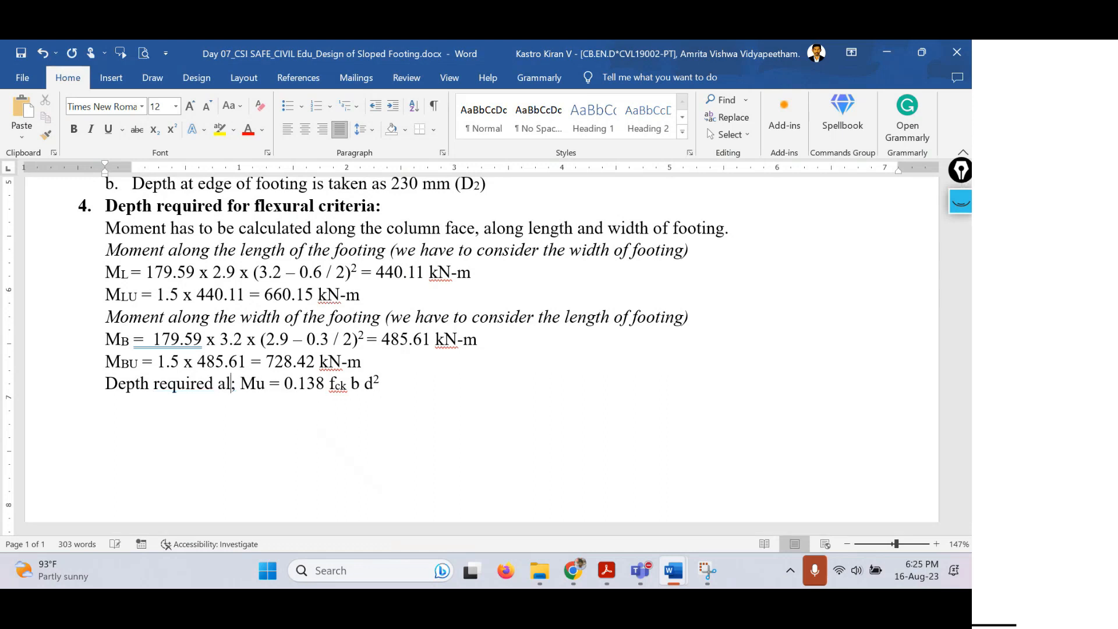
Extend the depth formula's label to "Depth required along length of footing;" and italicise the label with its semicolon
type("of footing")
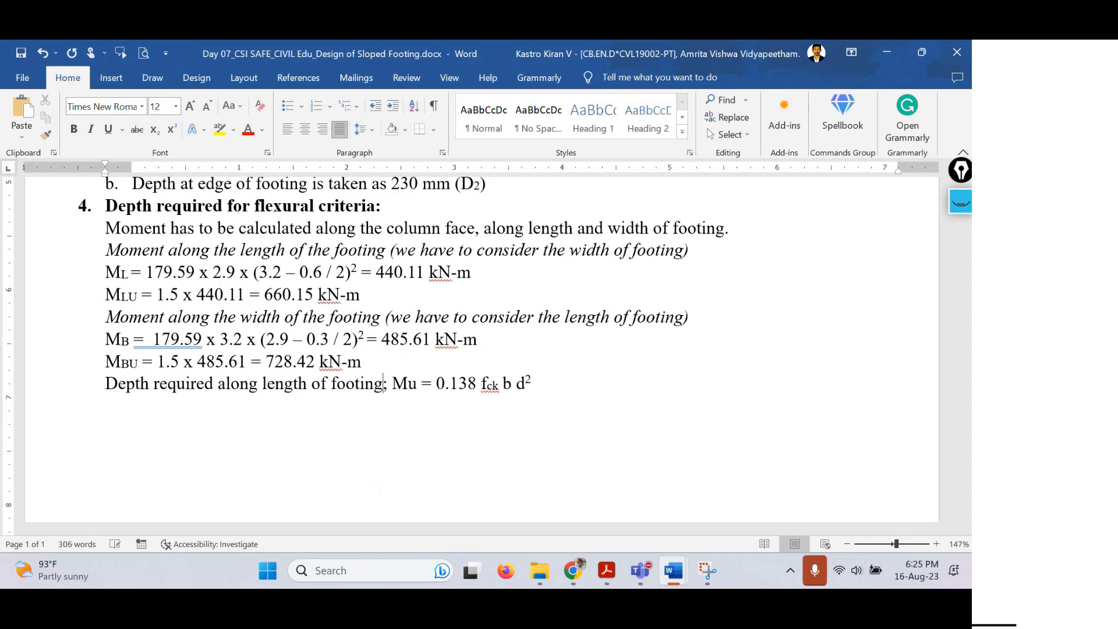
key("shift+Home")
key("ctrl+i")
key("Right")
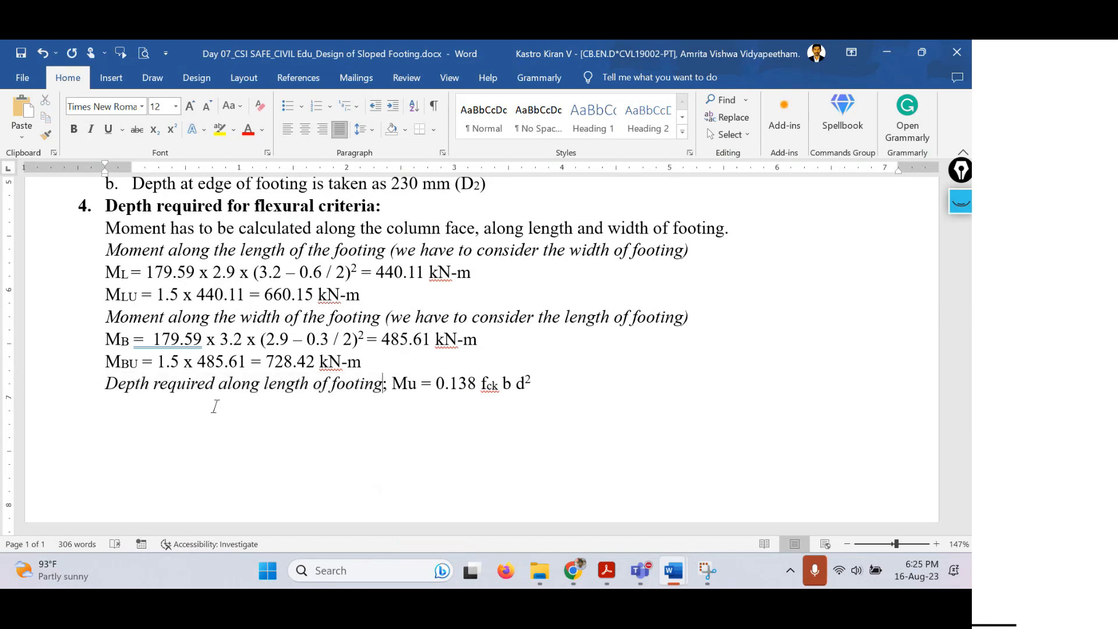
key("Delete")
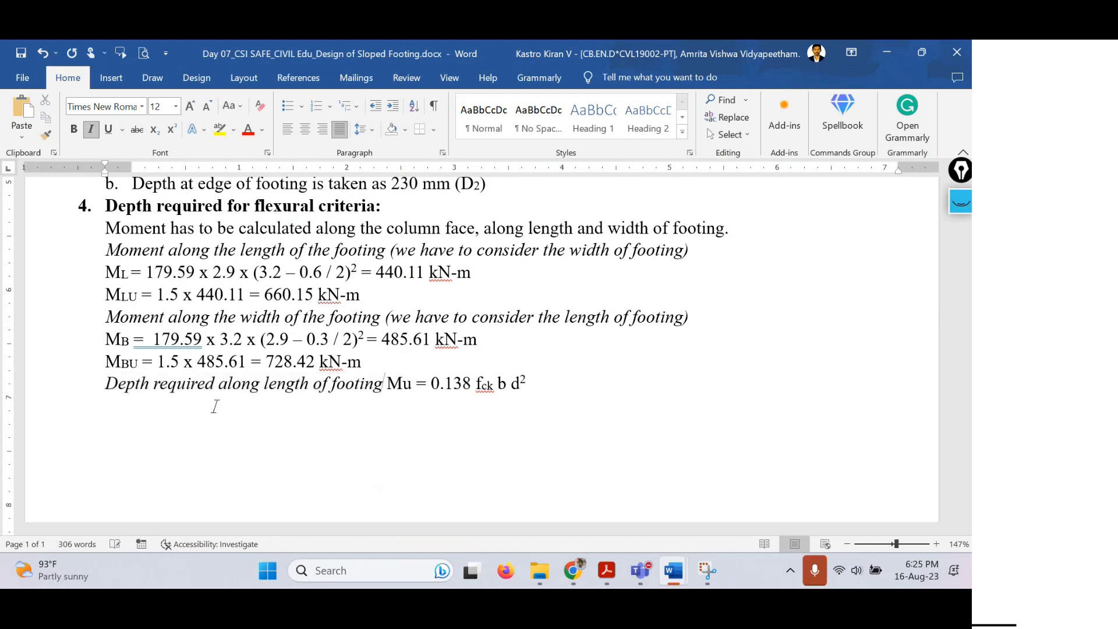
type(";")
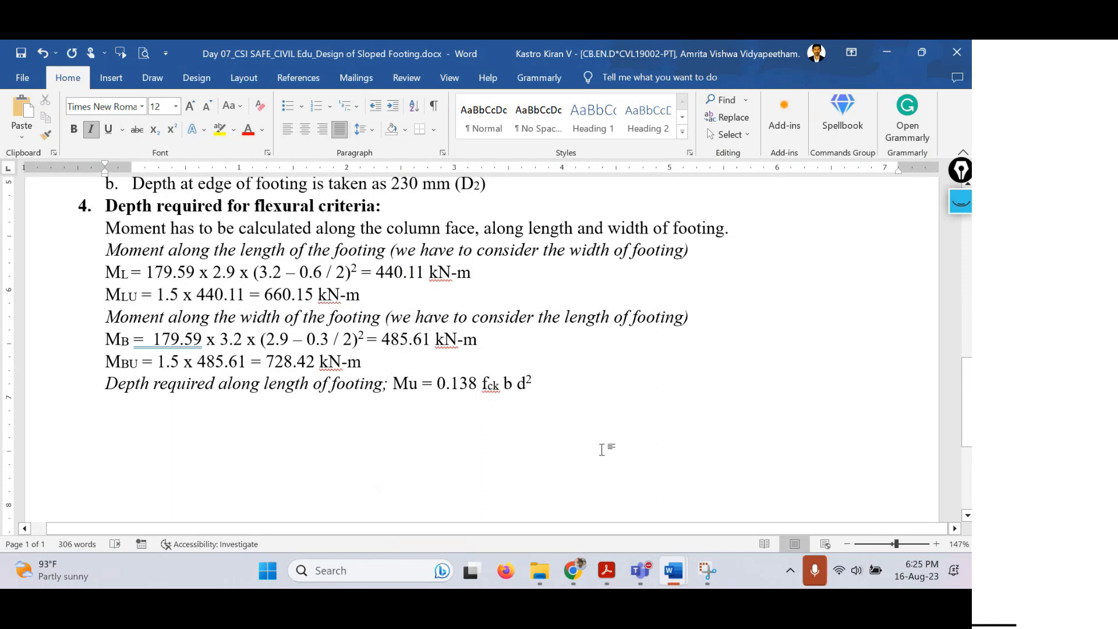
Start a new line below the depth formula with italic and superscript formatting turned off
left_click(548, 387)
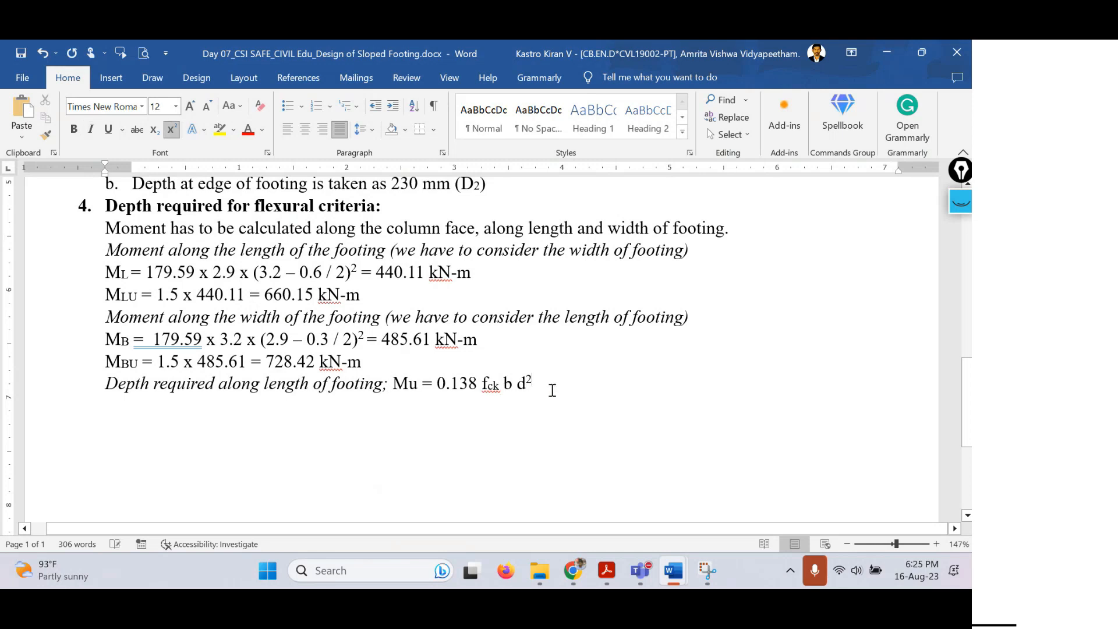
key("ctrl+i")
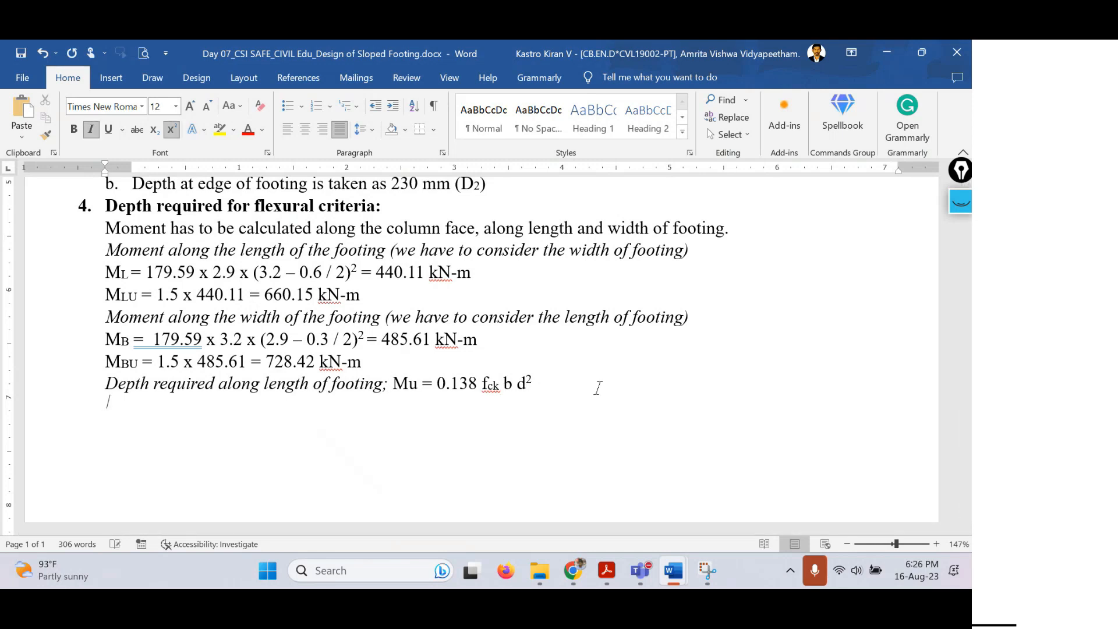
key("ctrl+i")
key("ctrl+shift+equal")
Using the MLU moment, enter "660.15 x 10⁶ =" on the new line with the 6 as superscript
left_click(153, 294)
left_click_drag(168, 298, 317, 296)
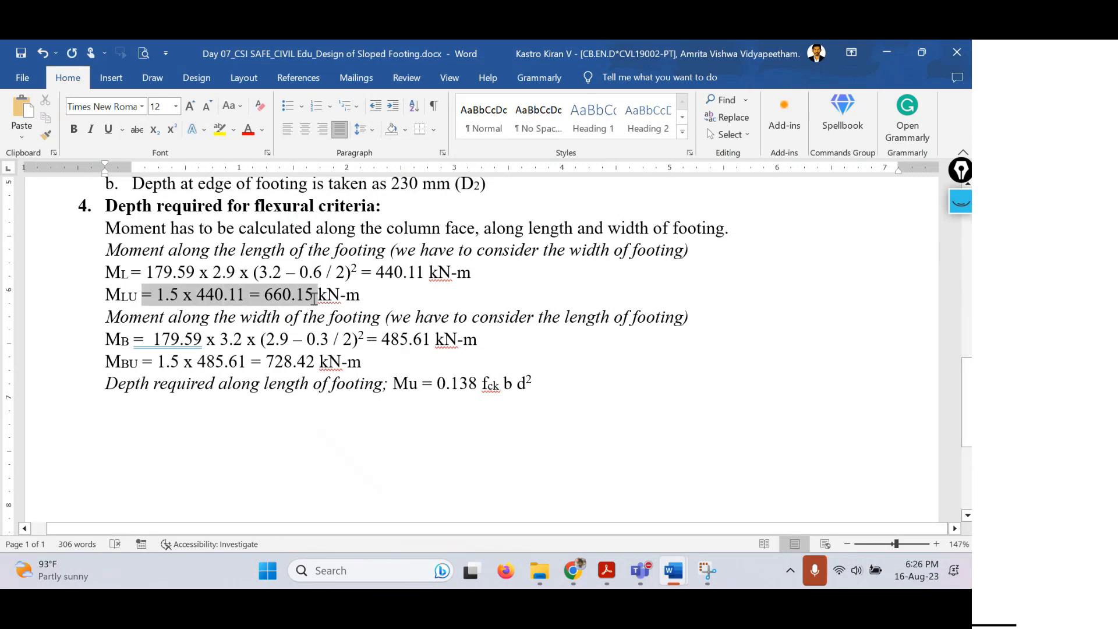
left_click(291, 294)
double_click(268, 296)
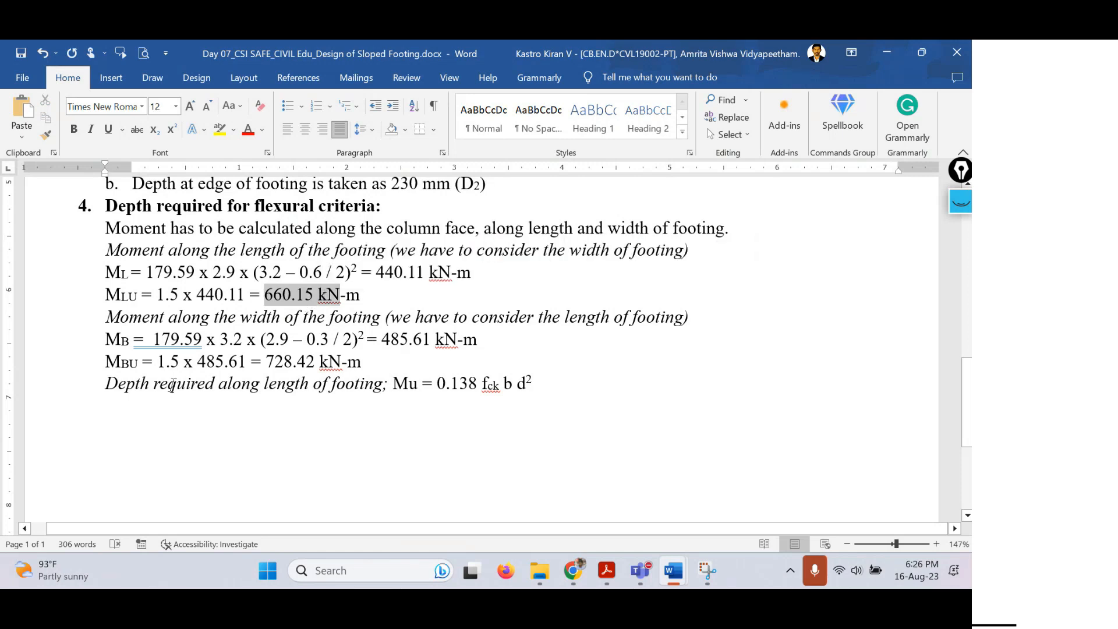
left_click(159, 415)
type("660.15 x 10")
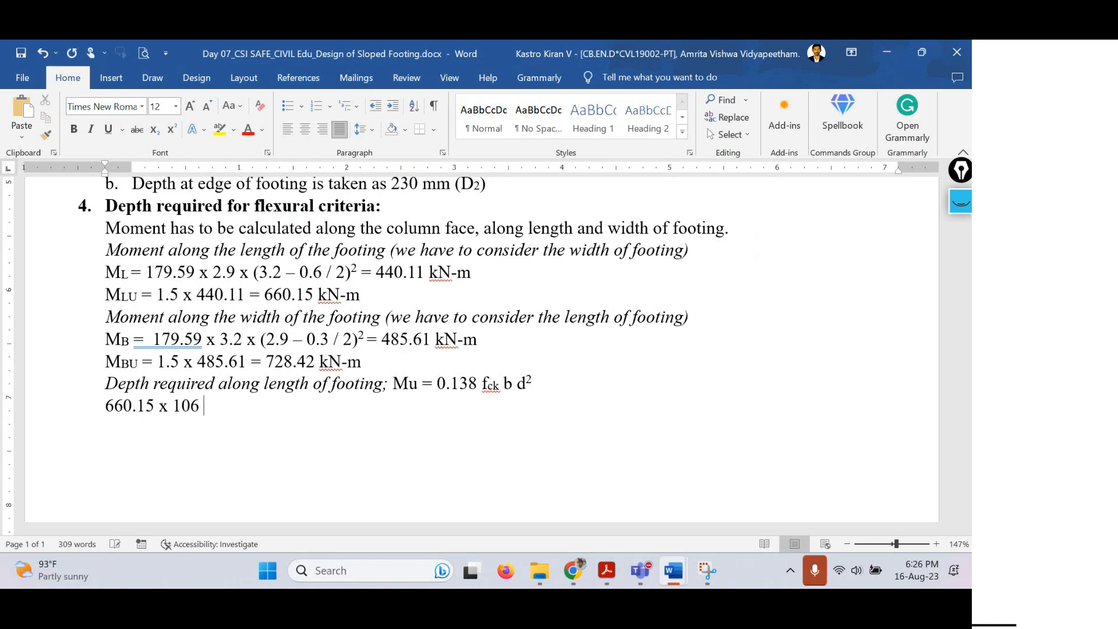
type("6")
key("shift+Left")
key("ctrl+shift+plus")
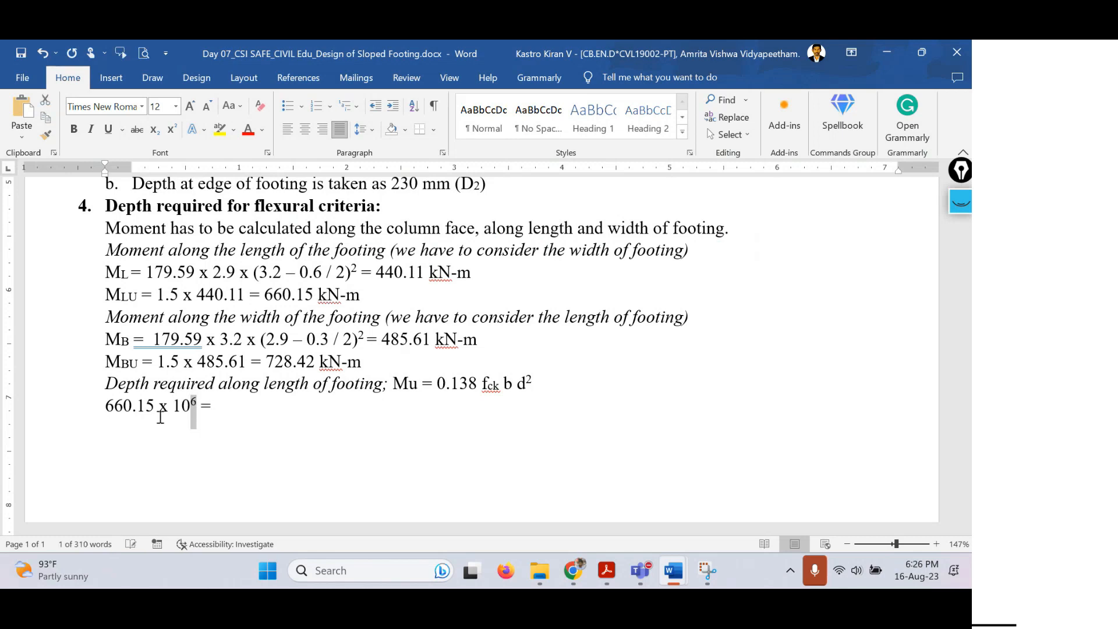
Continue the right-hand side of the depth equation with "0.138 x 20 x" in normal text
key("Right")
key("BackSpace")
key("Right")
type("0.138 ")
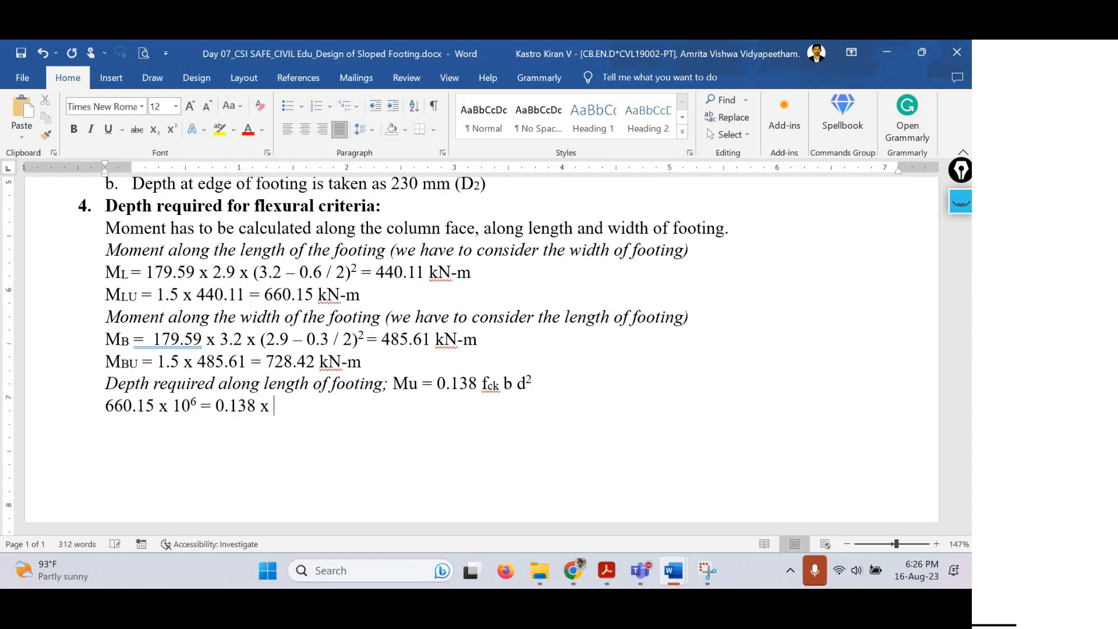
type("x 20 x")
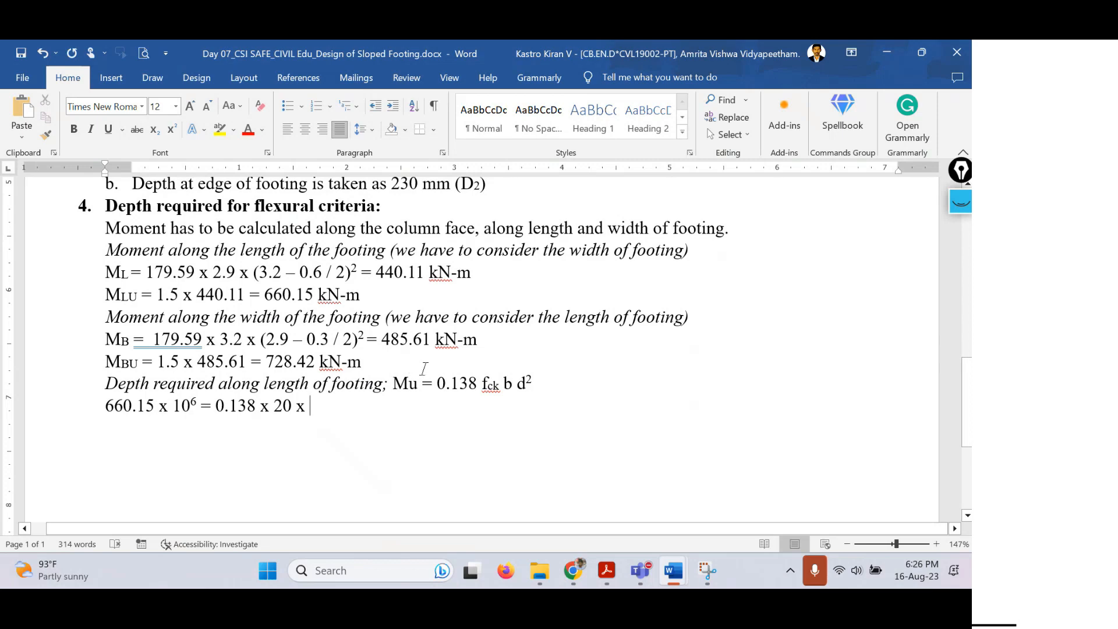
With the screen annotation pen, sketch the footing's rectangular outline in black beside the calculation and a smaller rectangle centred inside it
scroll(424, 367, "down", 5)
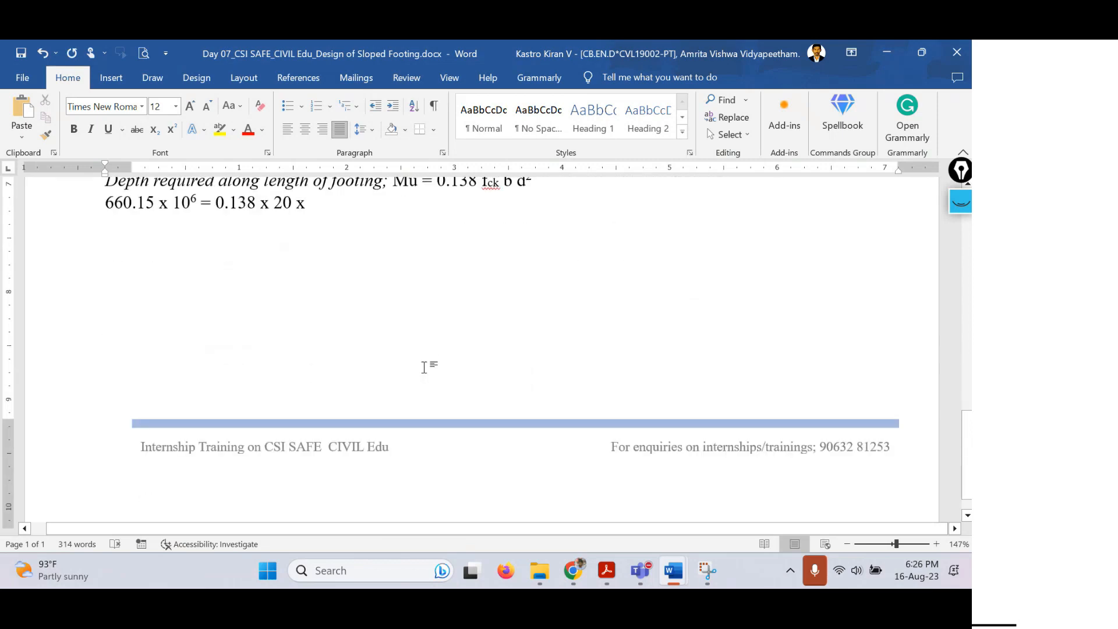
left_click(960, 202)
left_click(961, 247)
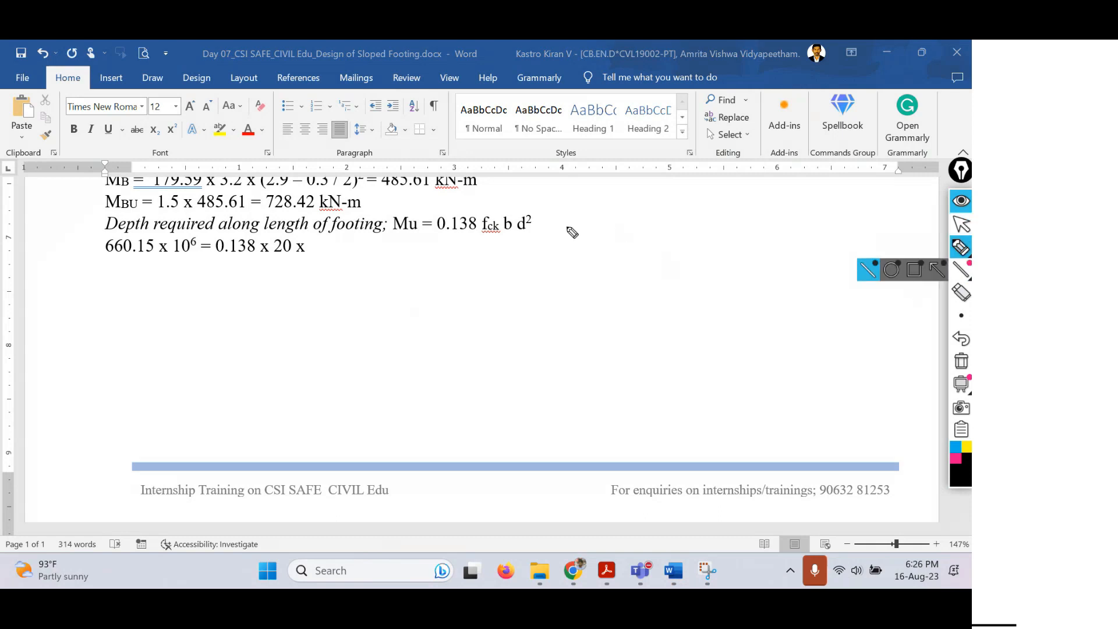
mouse_move(558, 225)
left_mouse_down()
mouse_move(565, 418)
mouse_move(919, 427)
left_mouse_up()
mouse_move(558, 226)
left_mouse_down()
mouse_move(920, 217)
mouse_move(921, 428)
left_mouse_up()
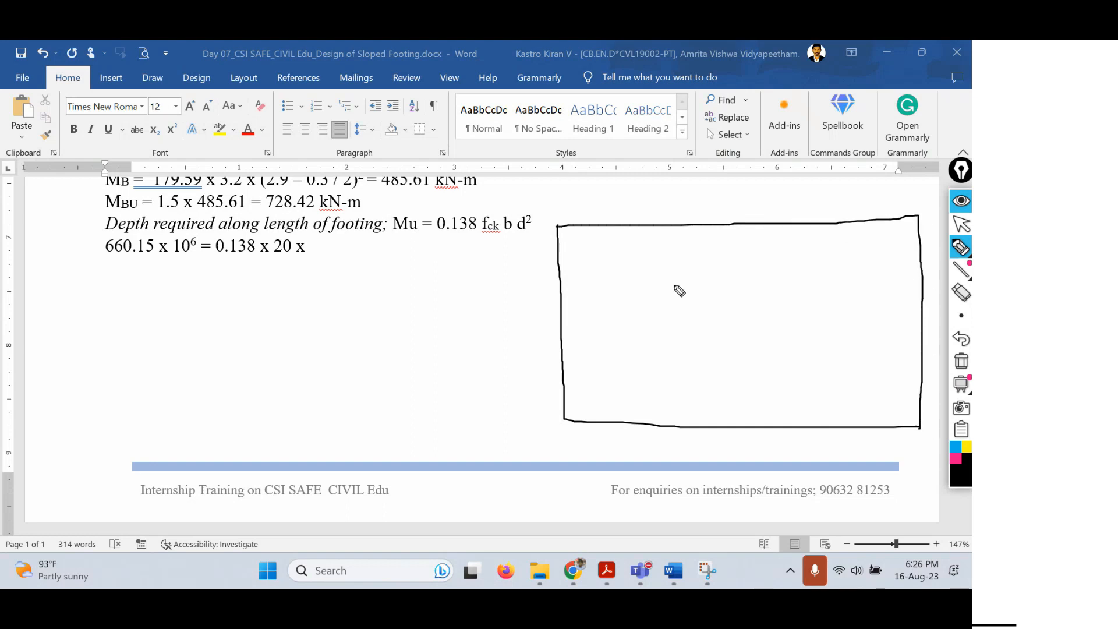
mouse_move(675, 294)
left_mouse_down()
mouse_move(678, 349)
mouse_move(809, 351)
left_mouse_up()
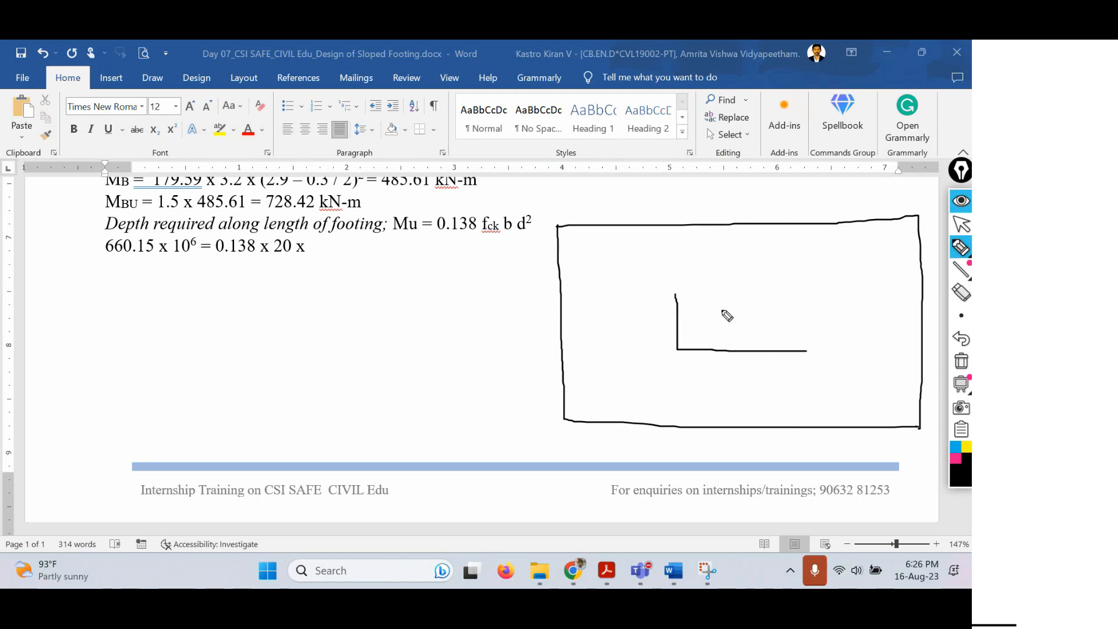
mouse_move(675, 294)
left_mouse_down()
mouse_move(766, 289)
mouse_move(808, 315)
mouse_move(808, 351)
left_mouse_up()
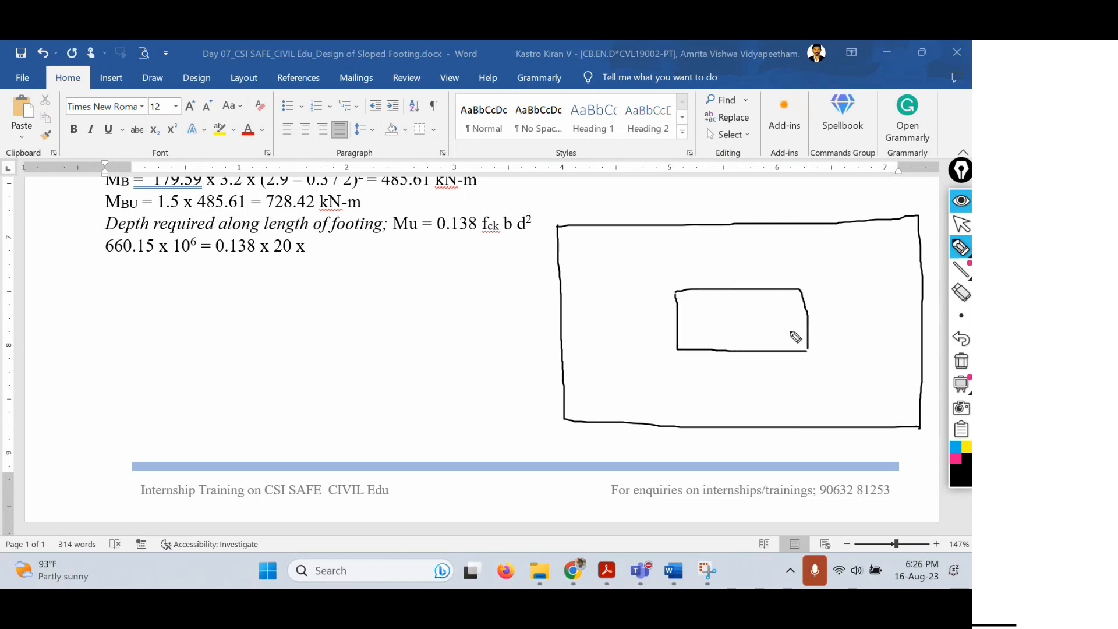
Connect the four corners of the inner rectangle to the footing outline's corners with sloped edge lines
left_click_drag(802, 291, 918, 217)
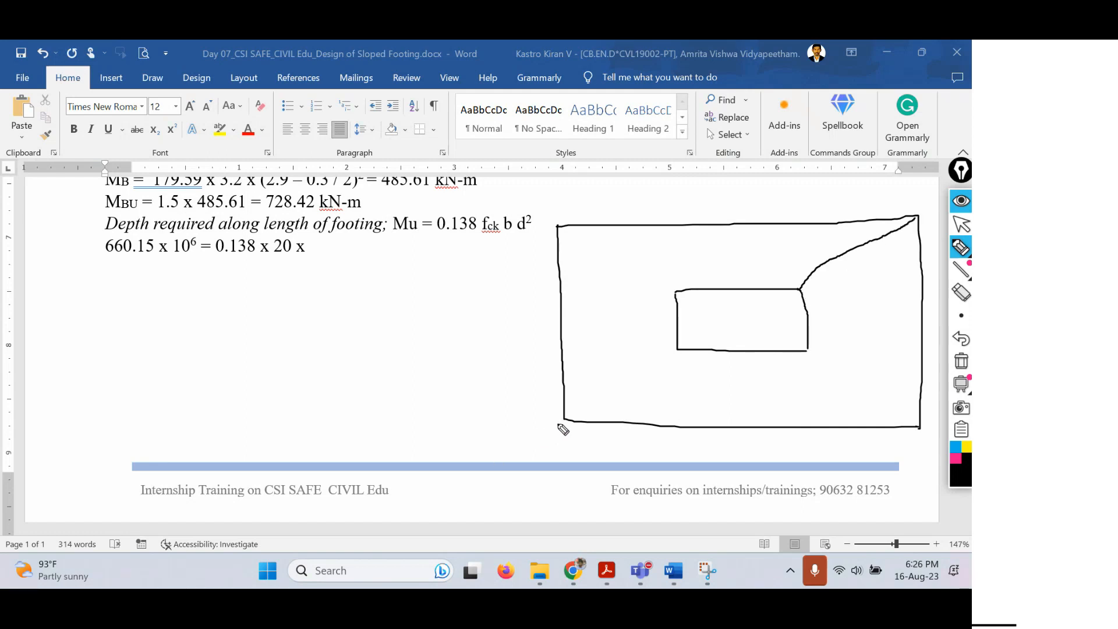
left_click_drag(564, 418, 676, 349)
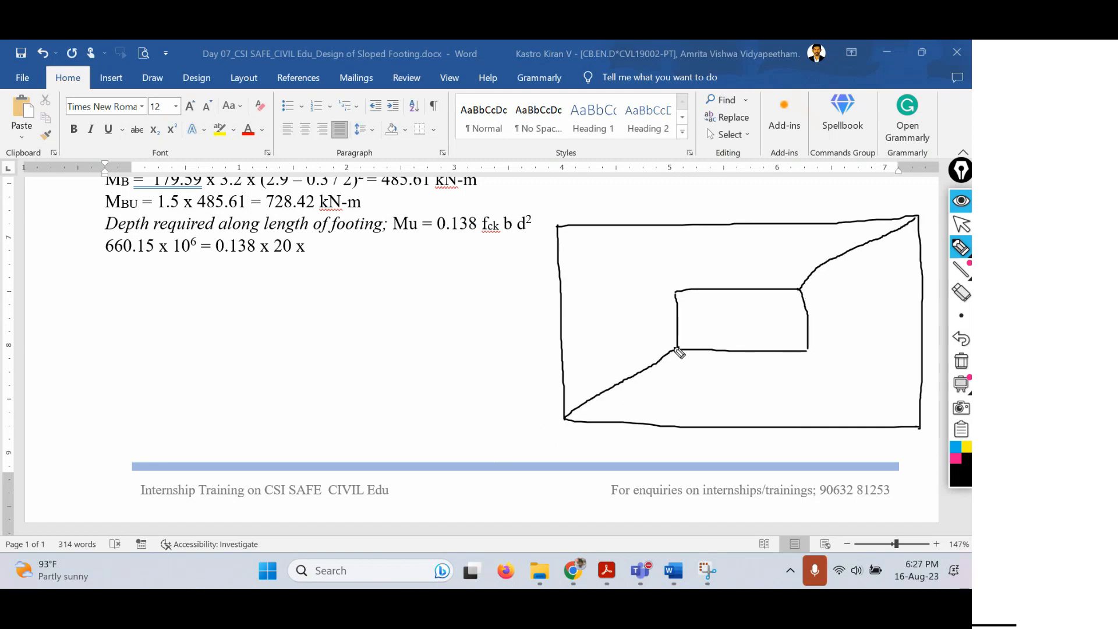
mouse_move(807, 351)
left_mouse_down()
mouse_move(834, 379)
mouse_move(919, 421)
left_mouse_up()
left_click_drag(559, 227, 677, 292)
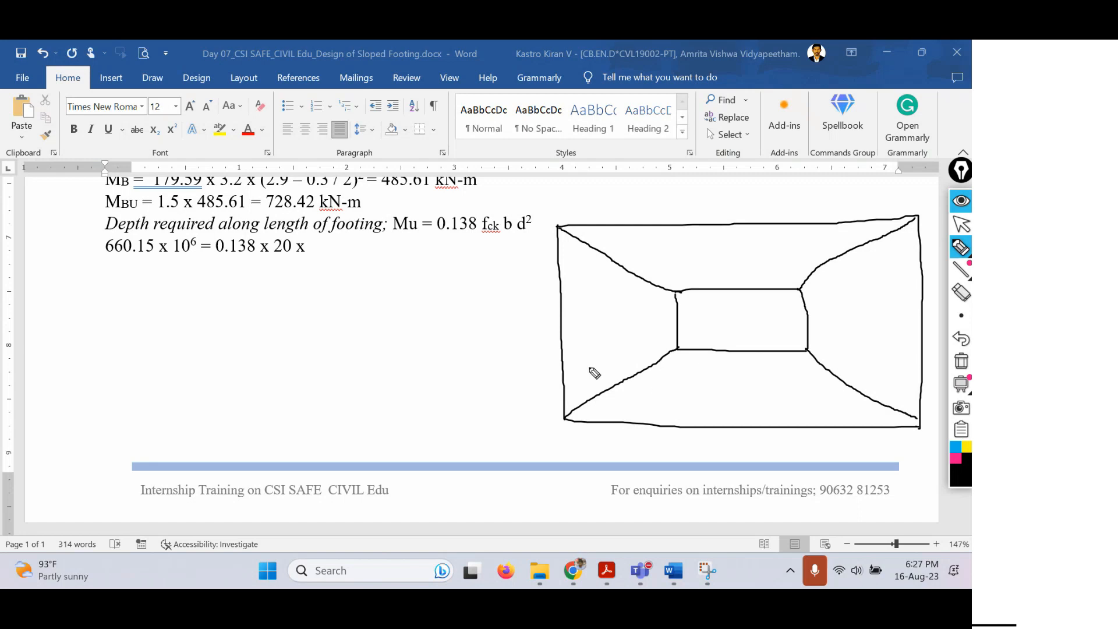
left_click_drag(725, 315, 727, 322)
left_click(963, 296)
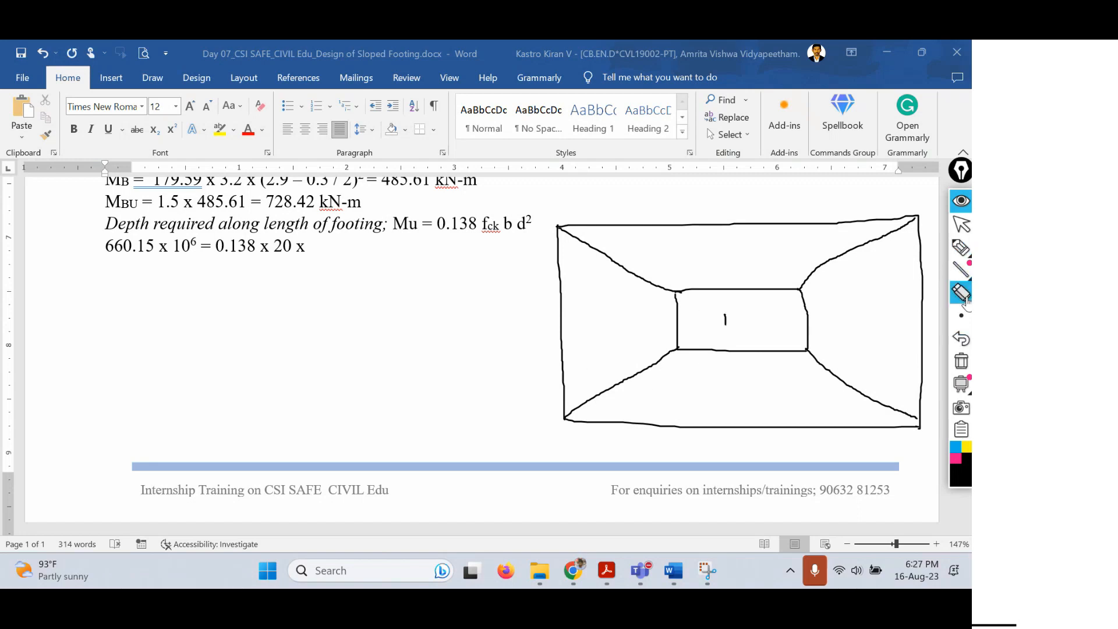
left_click(725, 320)
Draw a small pink rectangle for the column in the middle of the inner rectangle
left_click(961, 248)
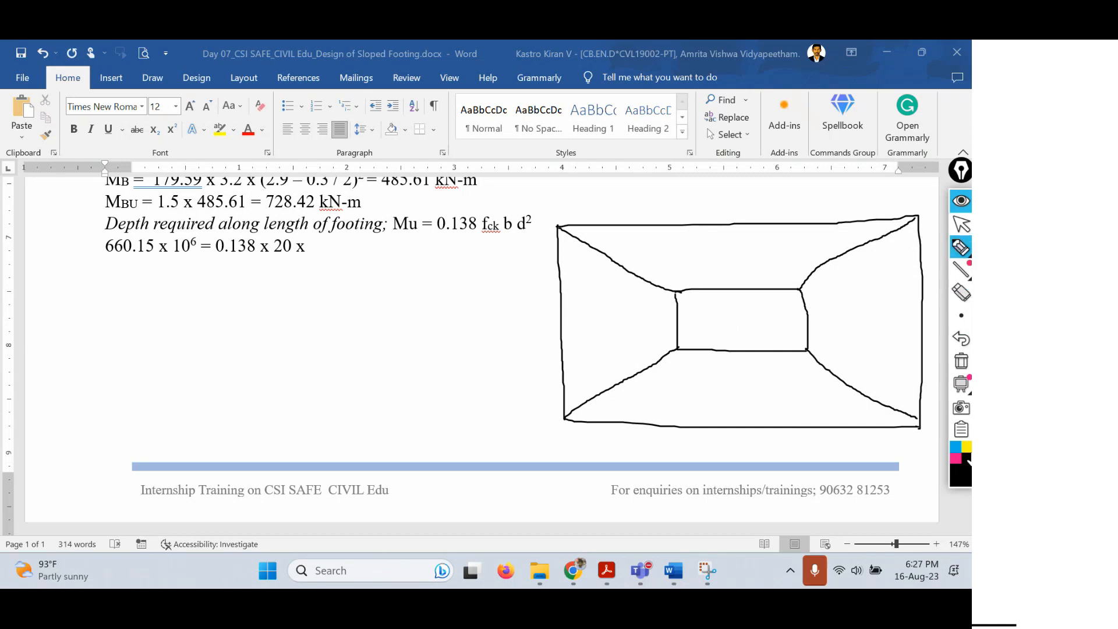
left_click(956, 459)
mouse_move(726, 313)
left_mouse_down()
mouse_move(757, 327)
mouse_move(756, 316)
mouse_move(723, 312)
left_mouse_up()
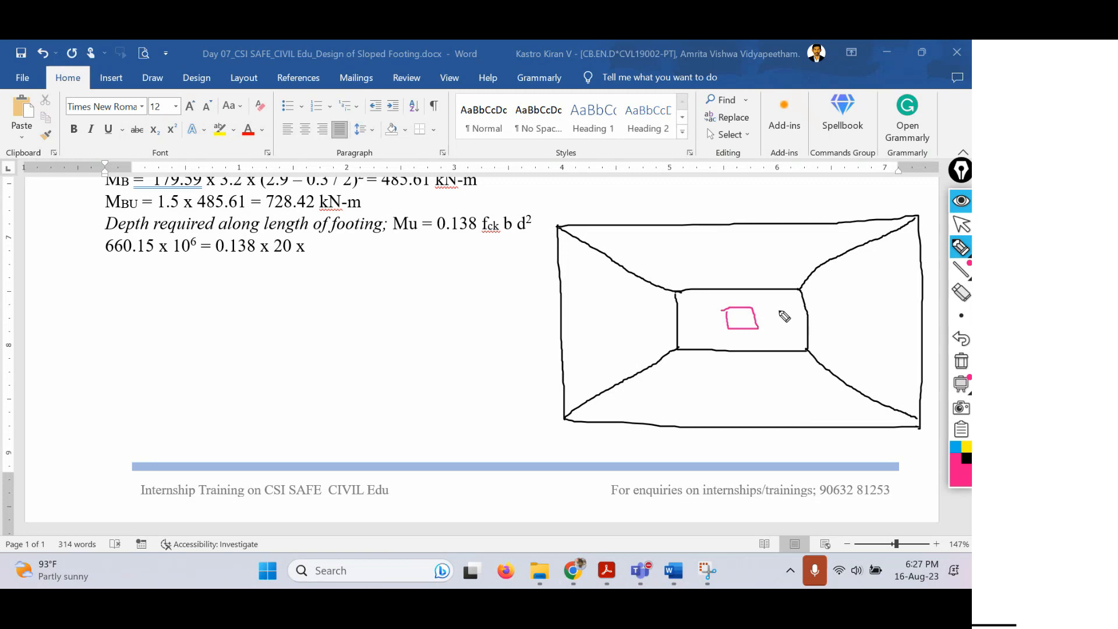
Highlight the line on projection from the column face under Upward soil pressure to examine its value for the sketch
left_click(961, 224)
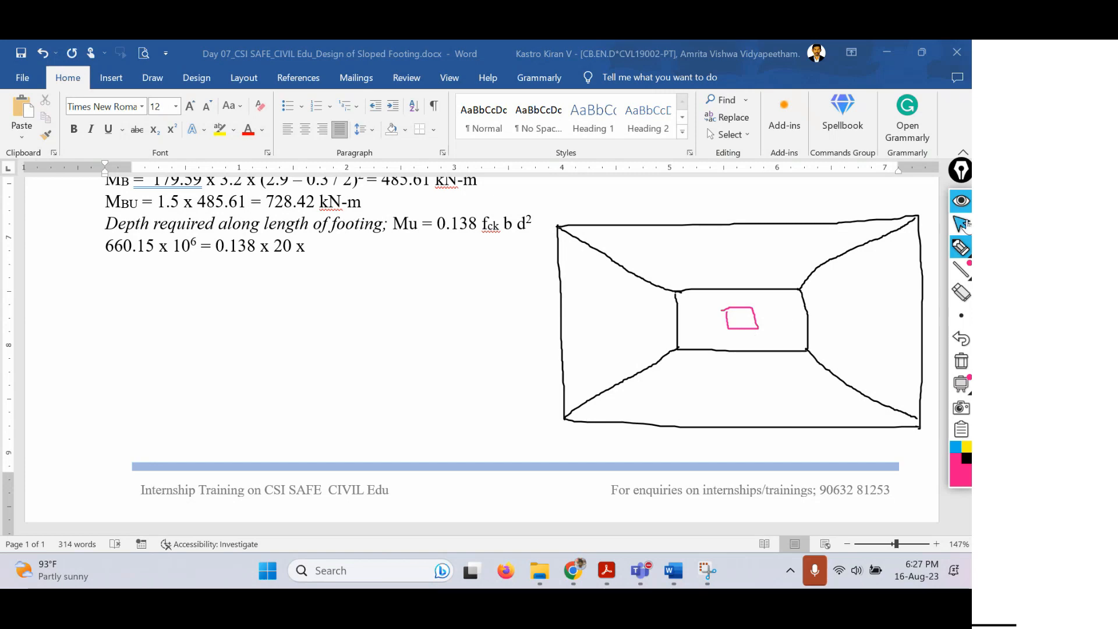
scroll(329, 390, "up", 5)
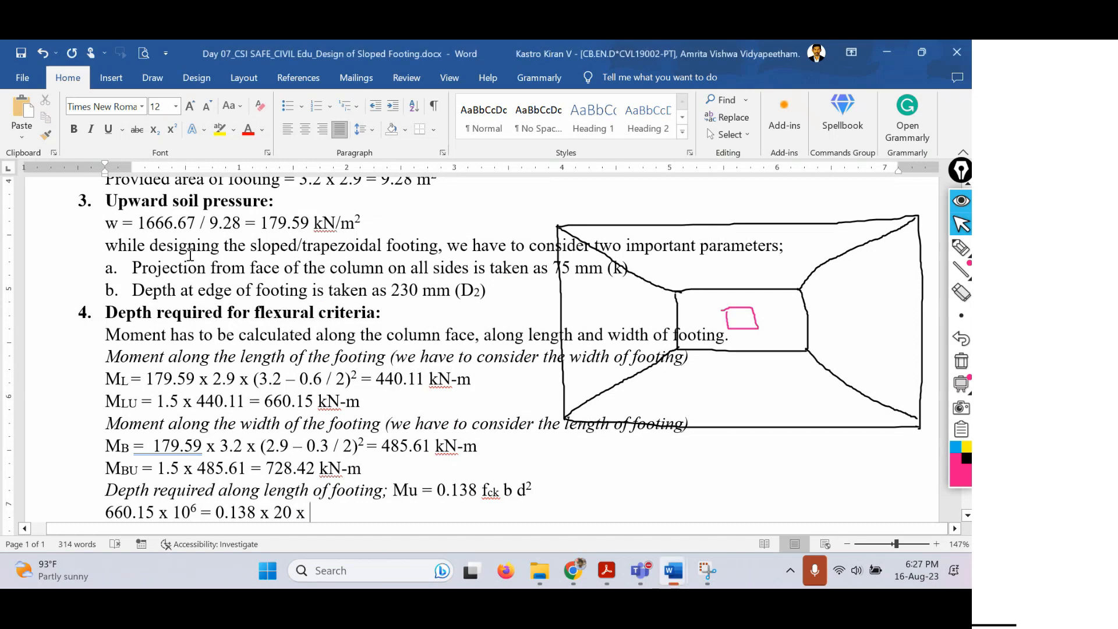
left_click_drag(133, 268, 634, 269)
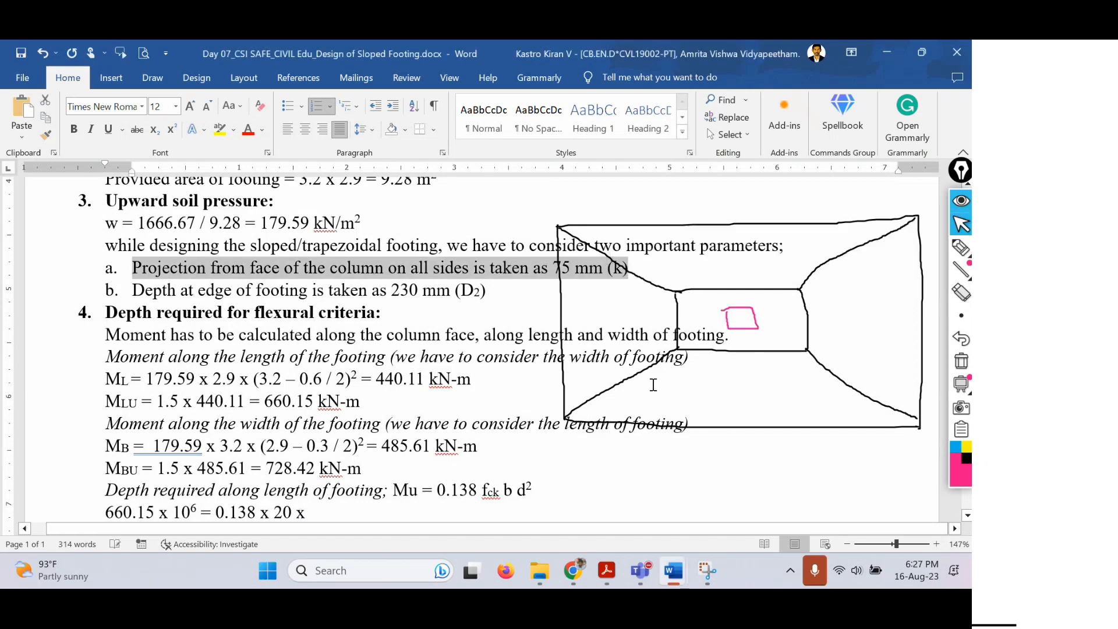
scroll(654, 379, "down", 4)
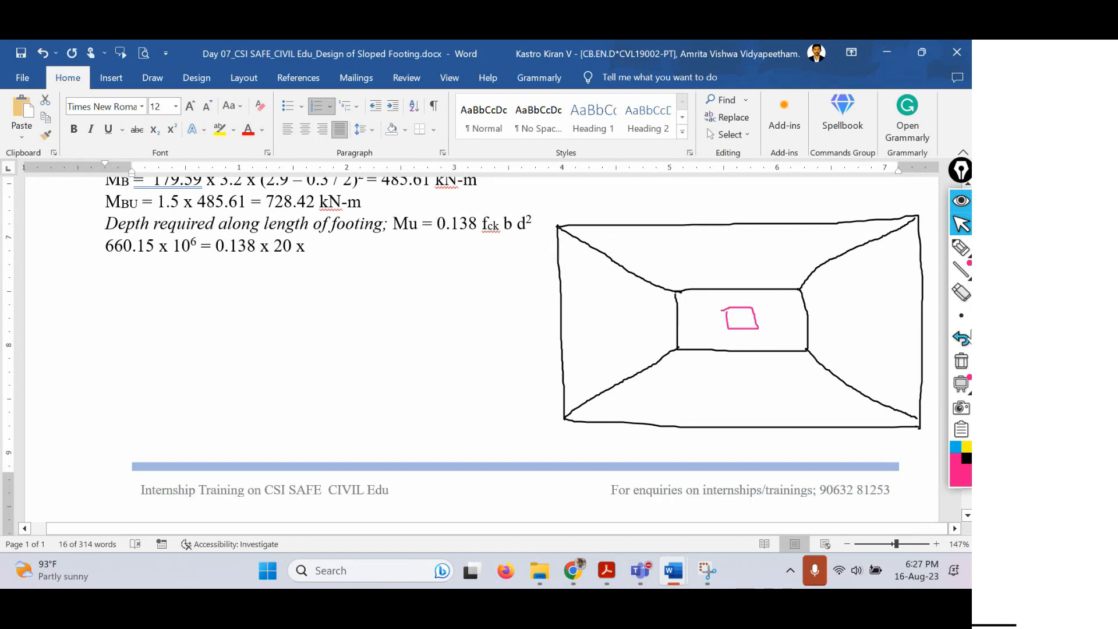
Draw pink projection lines from all four column faces to the inner rectangle and label one of them 75
left_click(962, 469)
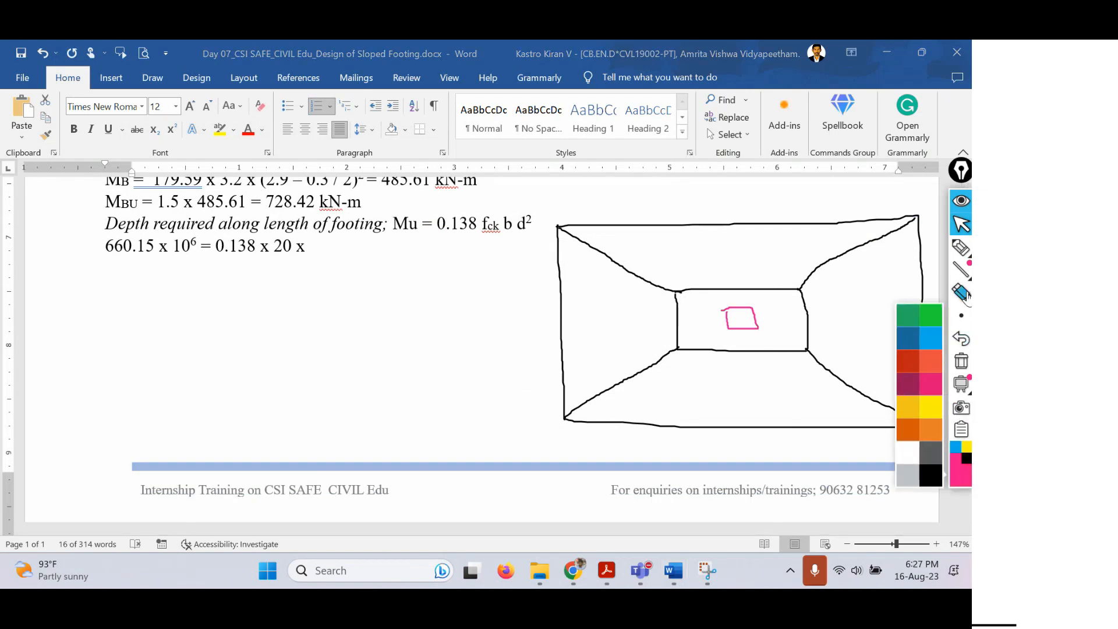
left_click(961, 248)
mouse_move(757, 318)
left_mouse_down()
mouse_move(802, 313)
mouse_move(776, 305)
mouse_move(783, 298)
mouse_move(789, 315)
mouse_move(747, 349)
left_mouse_up()
left_click_drag(678, 319, 734, 308)
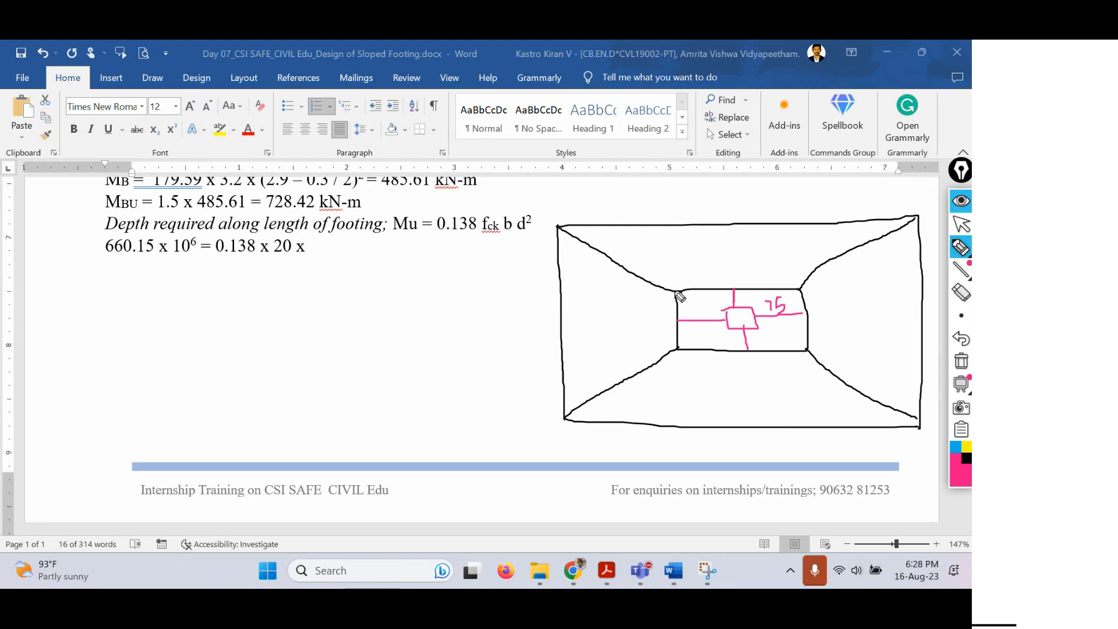
Set the annotation pen colour to black to continue the footing sketch
left_click(967, 458)
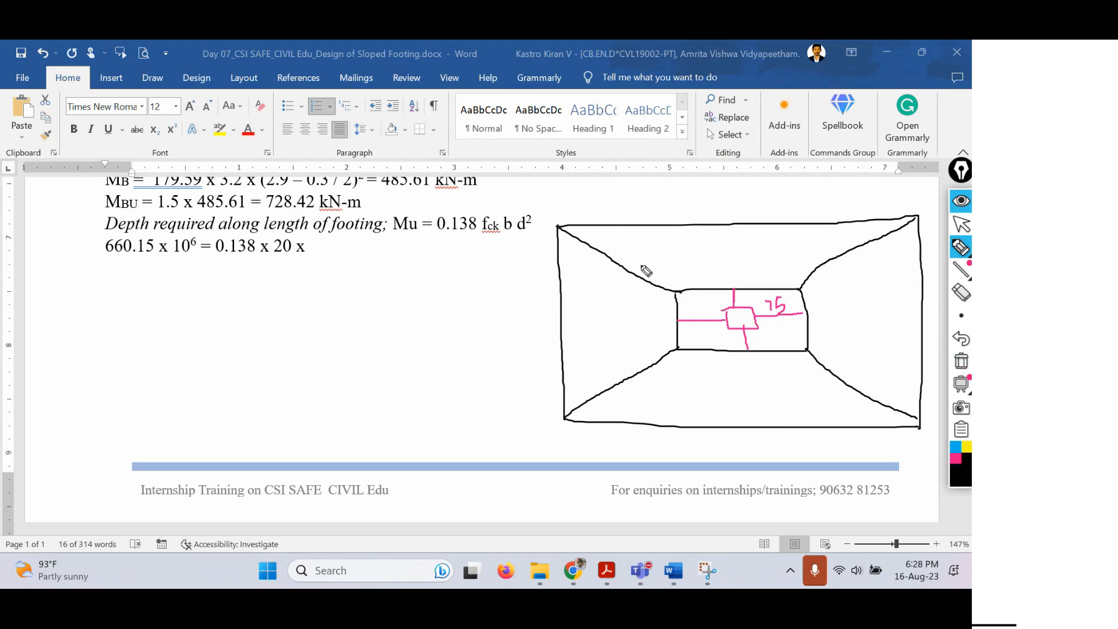